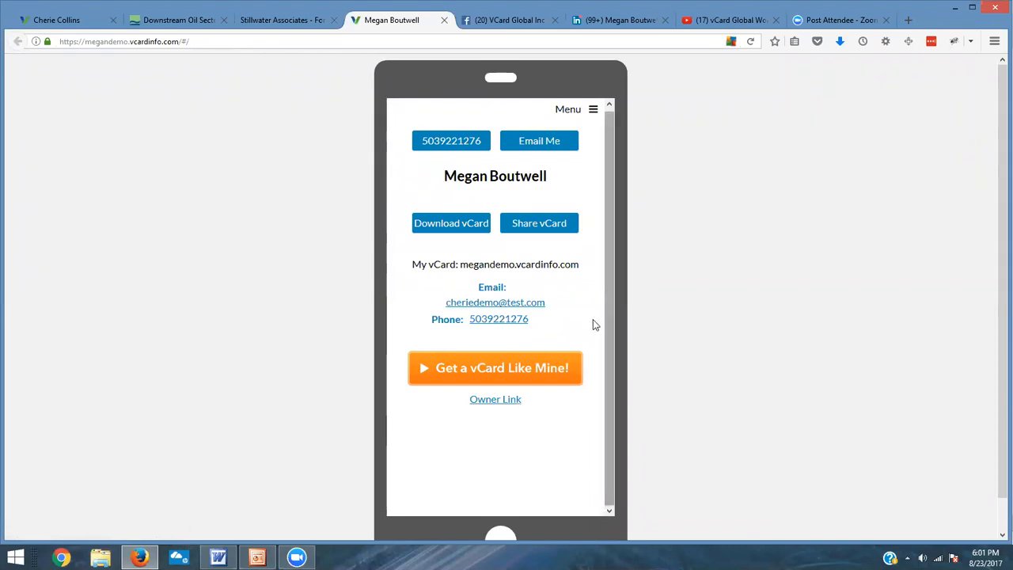
Step: Open the owner link and sign in to the vCard back office with the account username and password
click(493, 402)
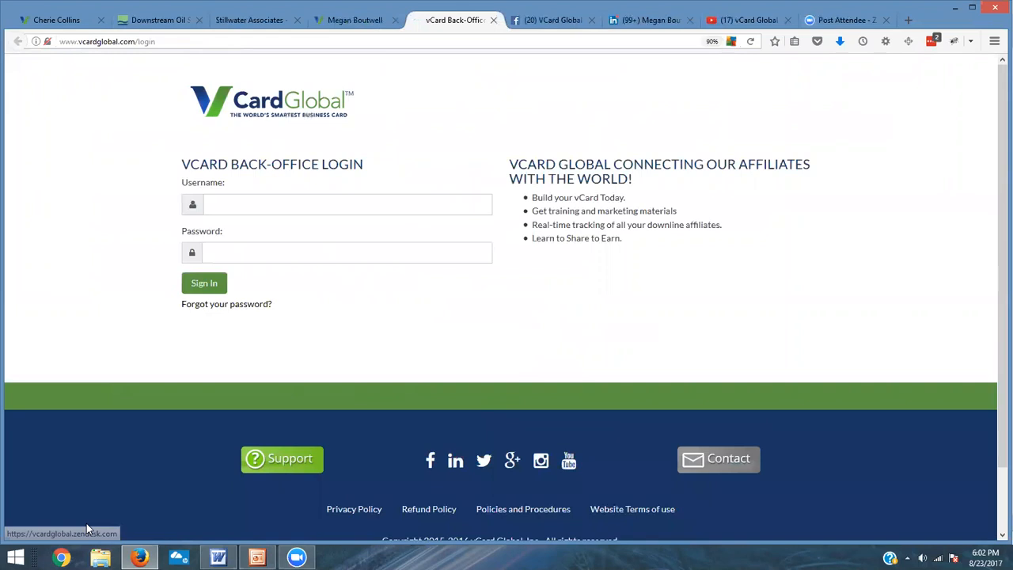
click(276, 204)
text(cheriedemo)
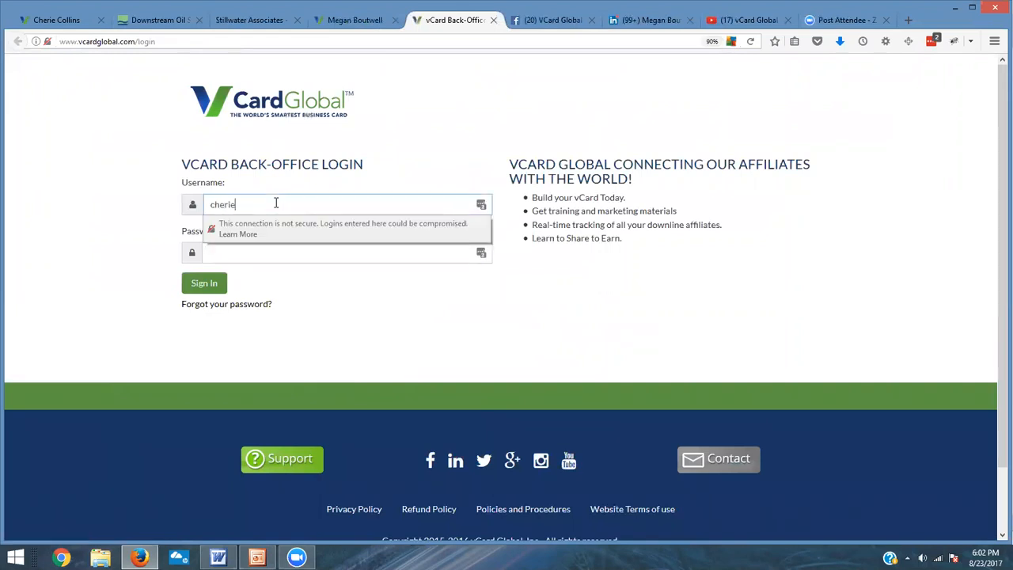
click(247, 254)
text(••••••••)
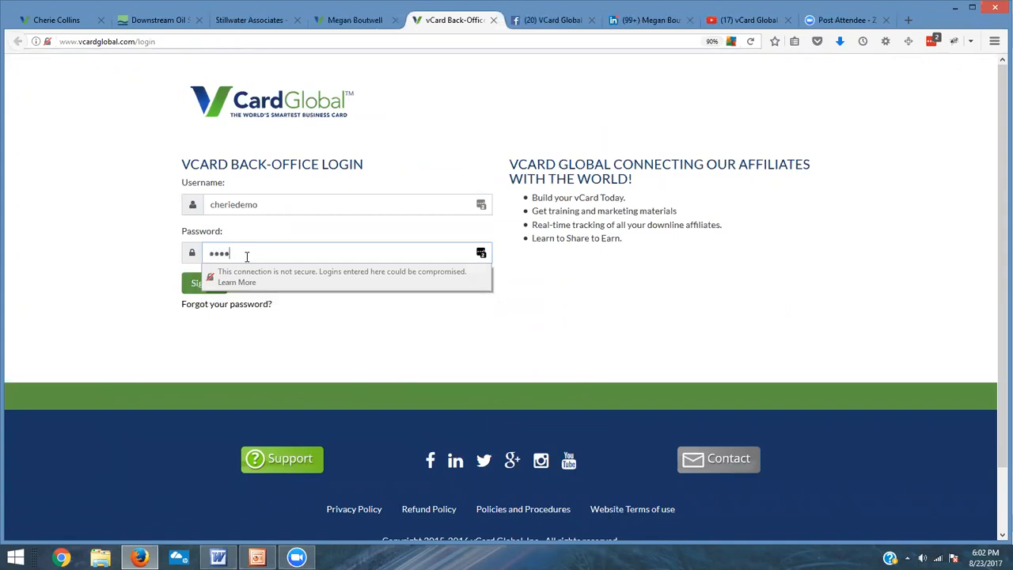
click(198, 290)
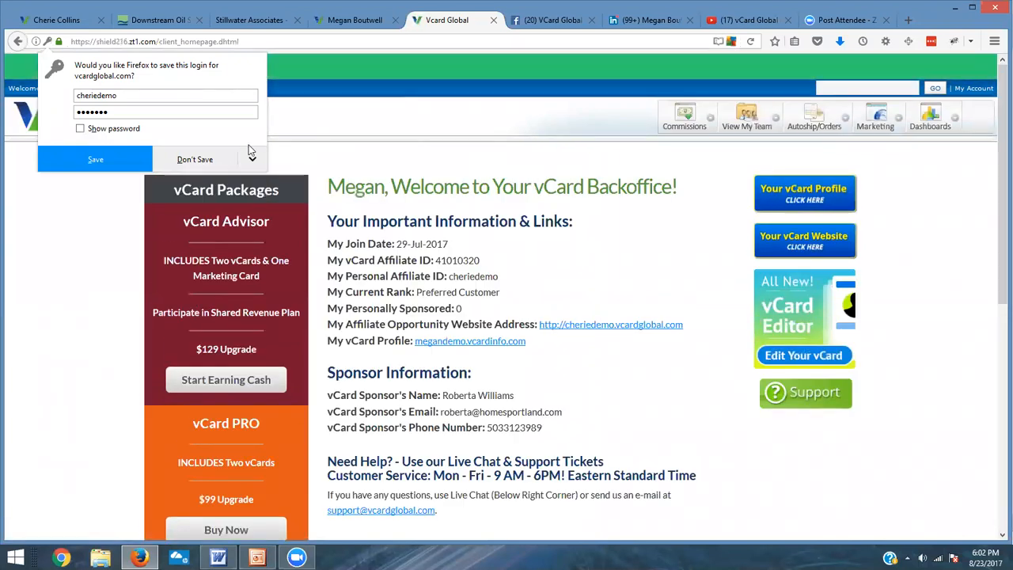
Step: Decline saving the login in both password prompts and scroll through the back-office welcome page
click(204, 160)
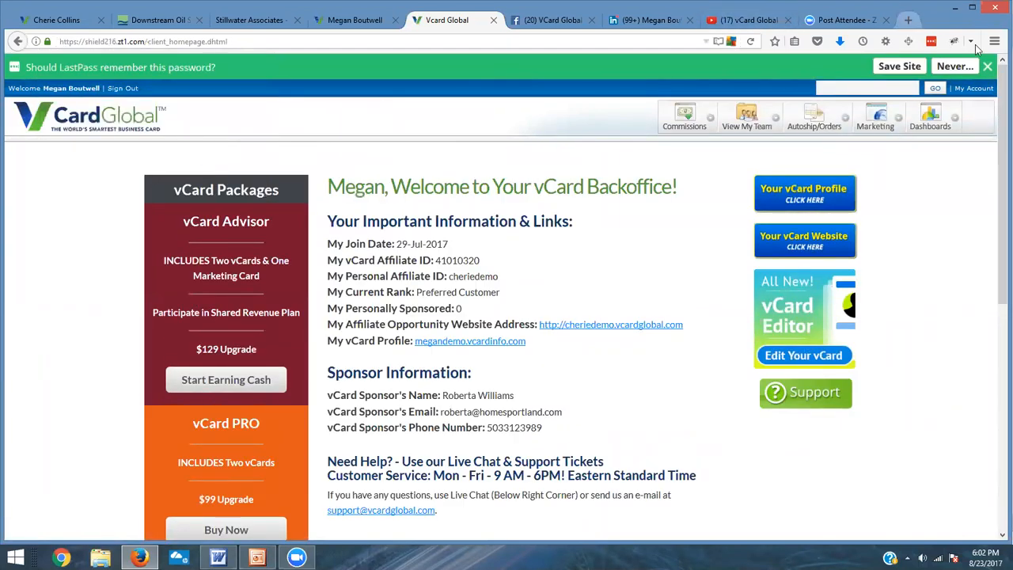
click(986, 68)
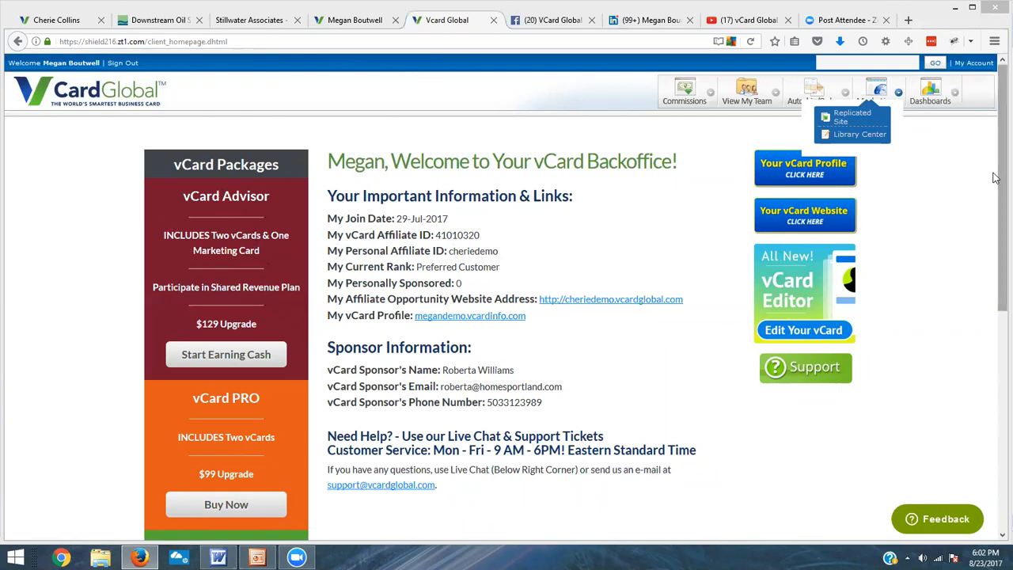
drag(994, 178, 994, 226)
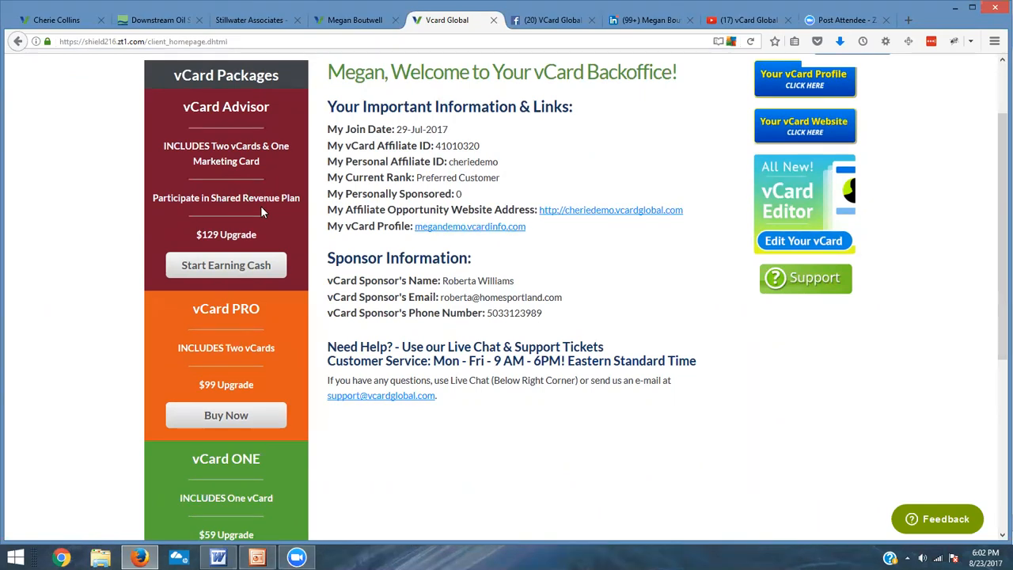
scroll(261, 207, down, 3)
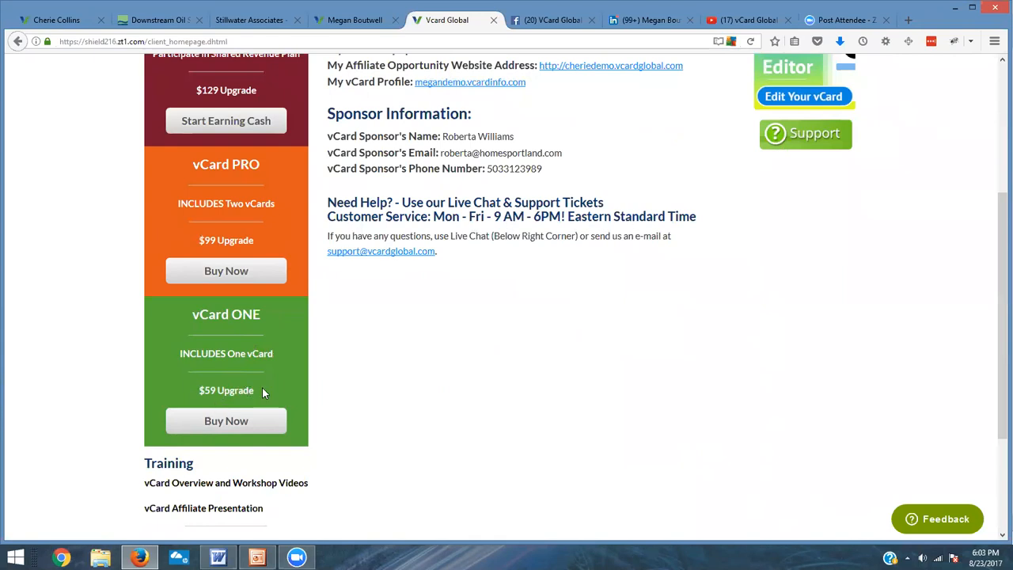
scroll(582, 377, up, 5)
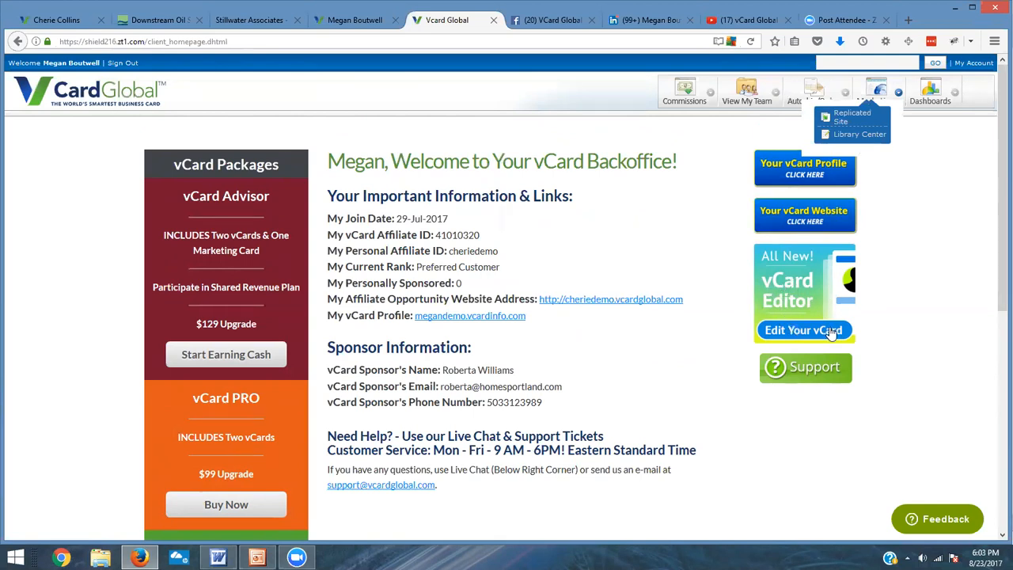
Step: Open the vCard Editor and log out of the editor session that opens
click(800, 299)
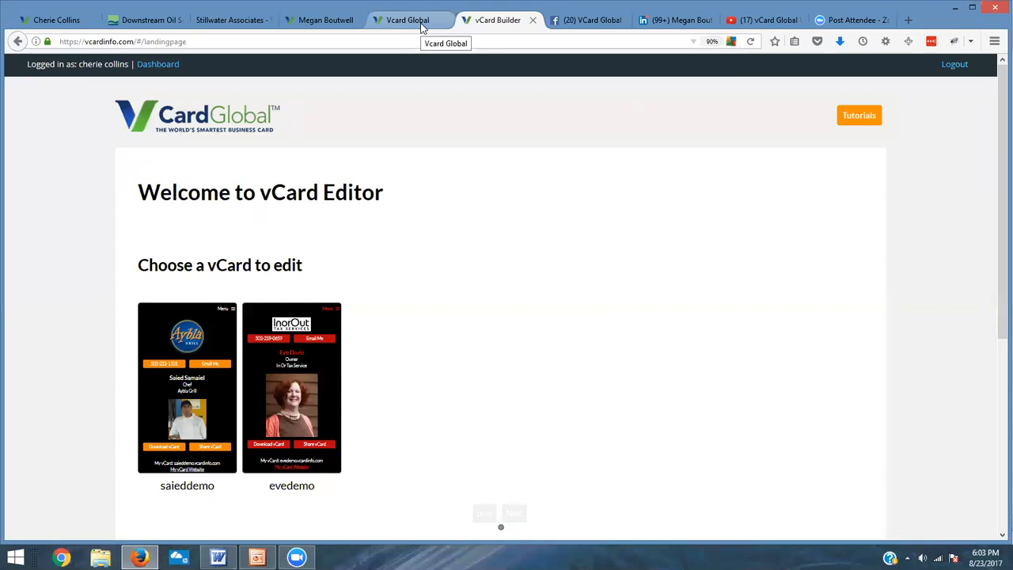
click(954, 68)
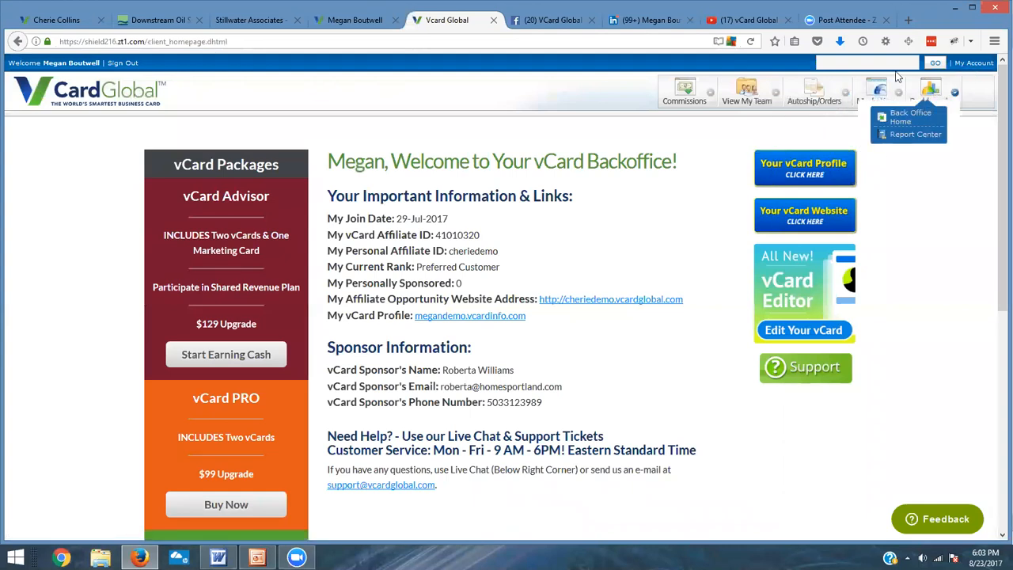
Step: Sign out of the back office and reopen the vCard Global site address
click(122, 62)
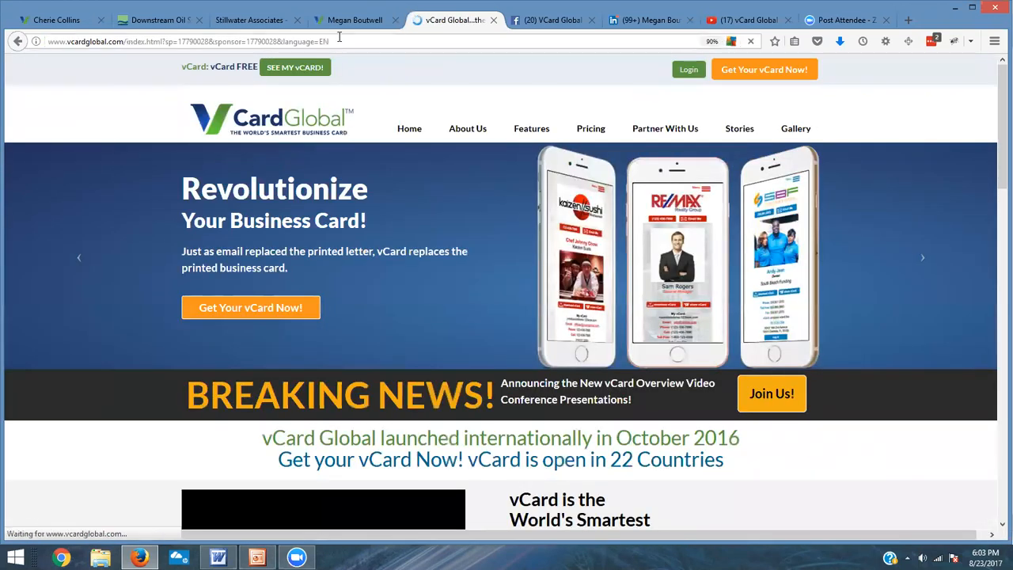
click(340, 42)
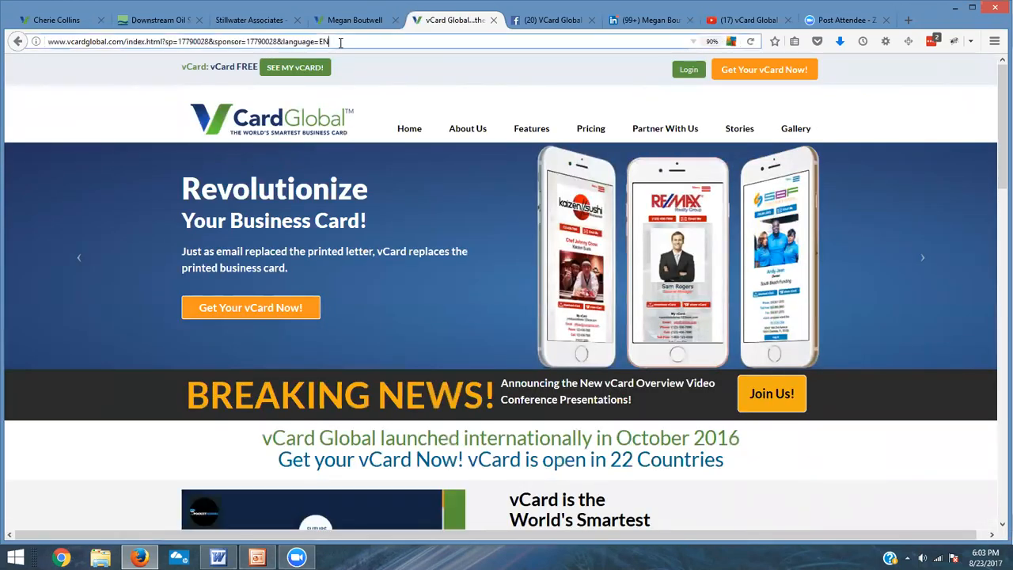
double_click(340, 42)
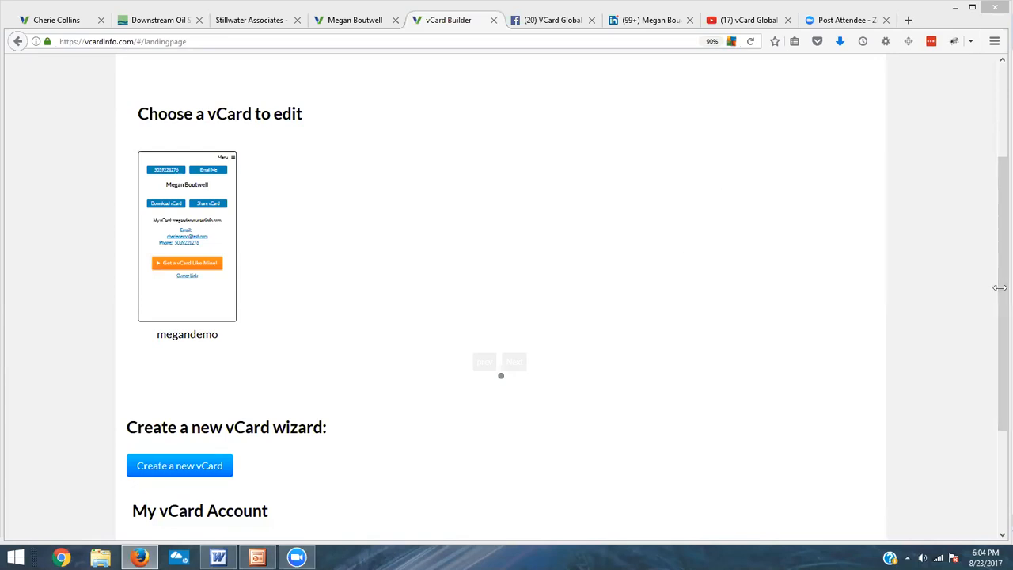
Step: Open the megandemo vCard for editing from the editor dashboard
drag(997, 294, 995, 272)
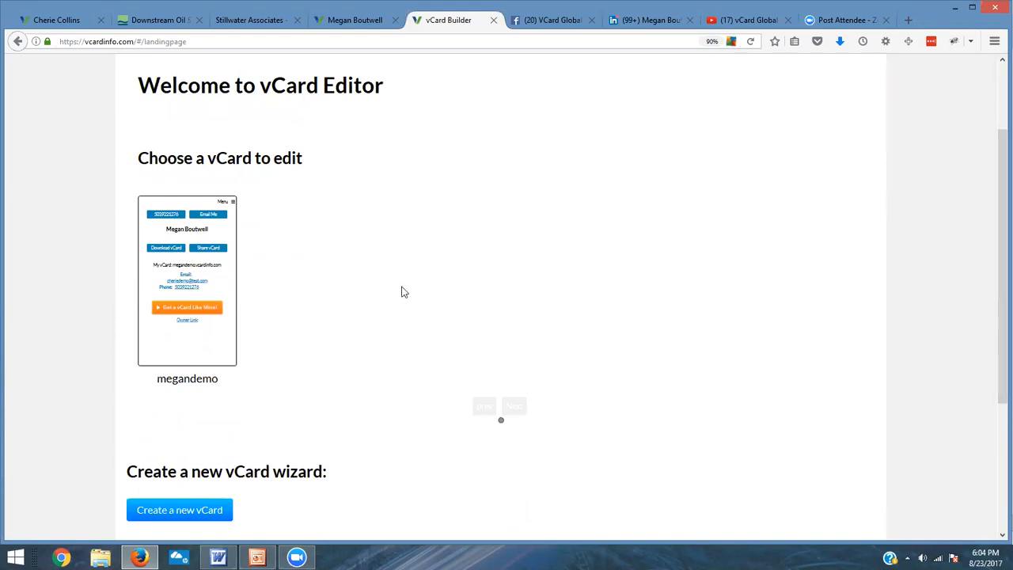
scroll(402, 290, down, 3)
scroll(400, 293, up, 2)
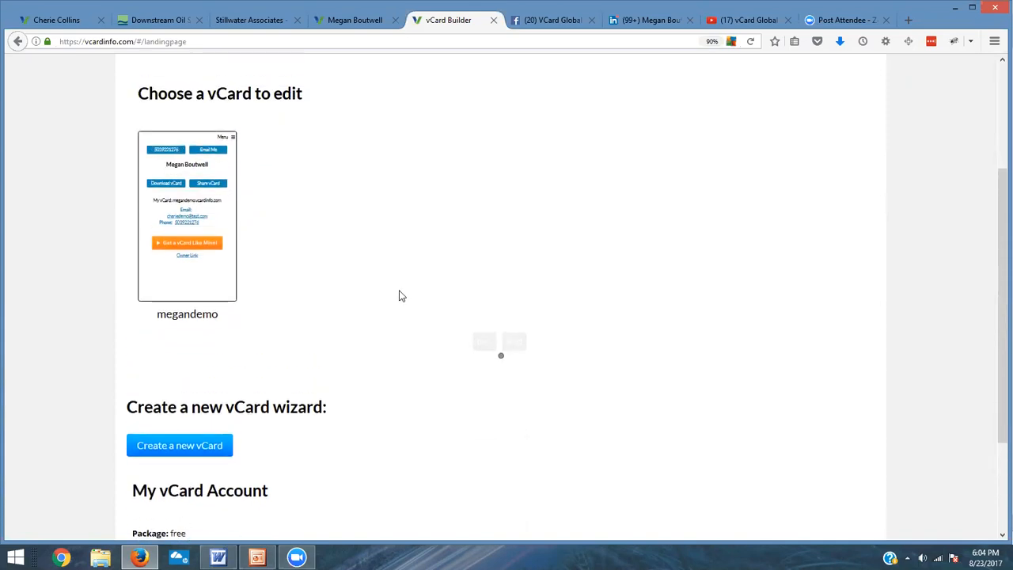
click(191, 218)
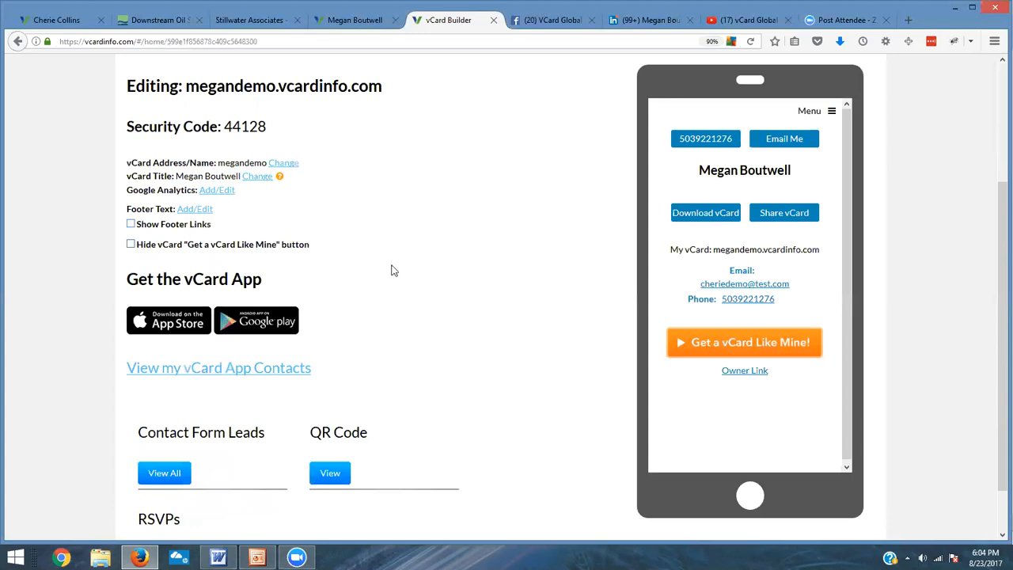
Step: Go to the Page Editor and launch the Set-up Wizard
scroll(394, 269, up, 2)
scroll(396, 272, up, 3)
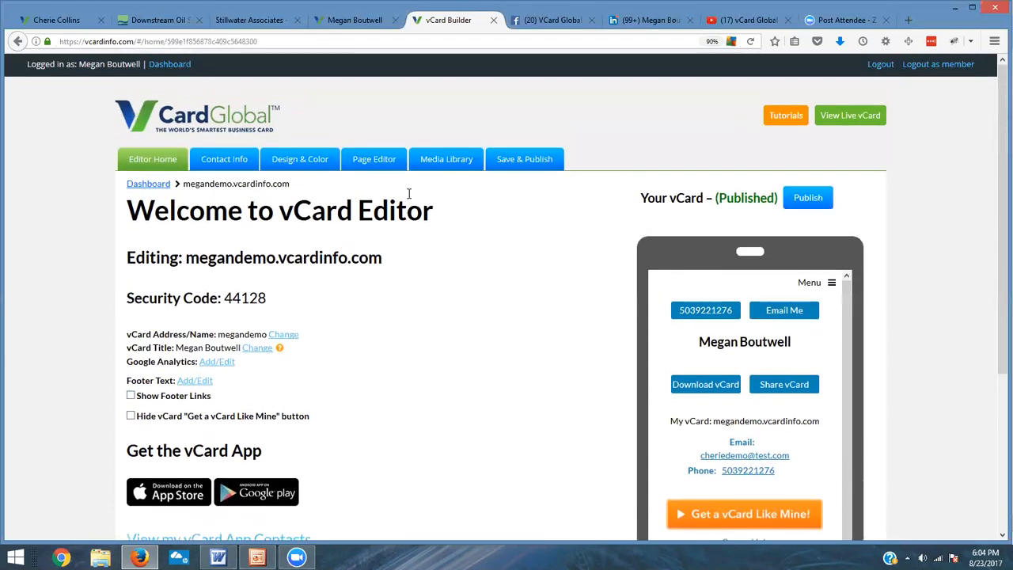
click(383, 163)
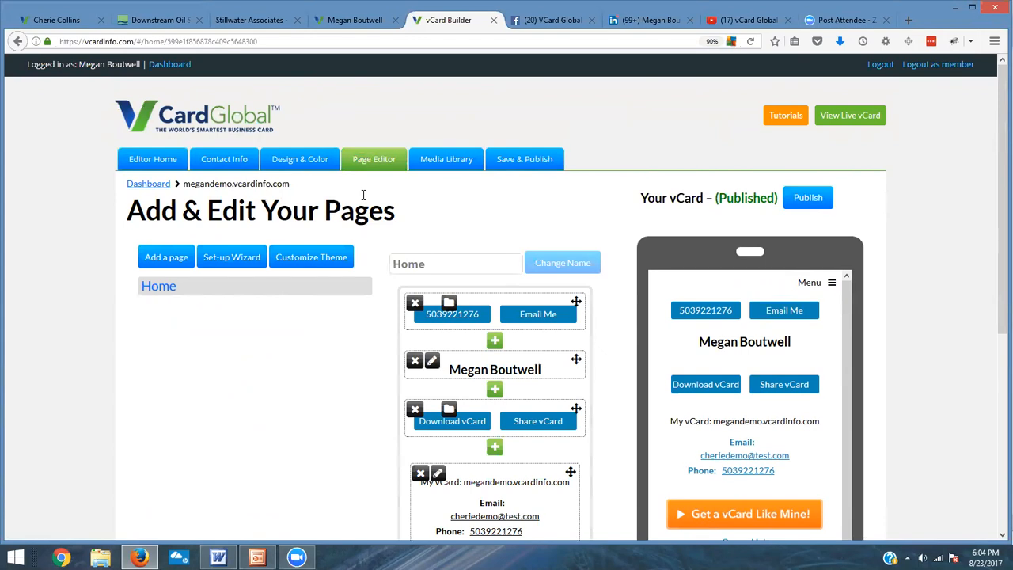
click(228, 262)
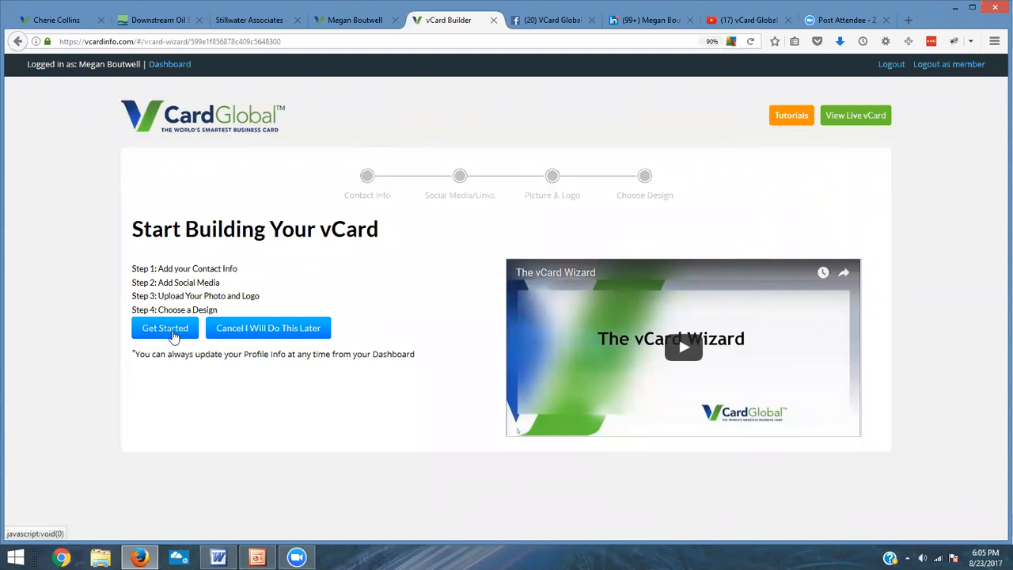
Step: Start the wizard and replace the contact e-mail with the contact's work e-mail address
click(168, 328)
scroll(213, 275, down, 1)
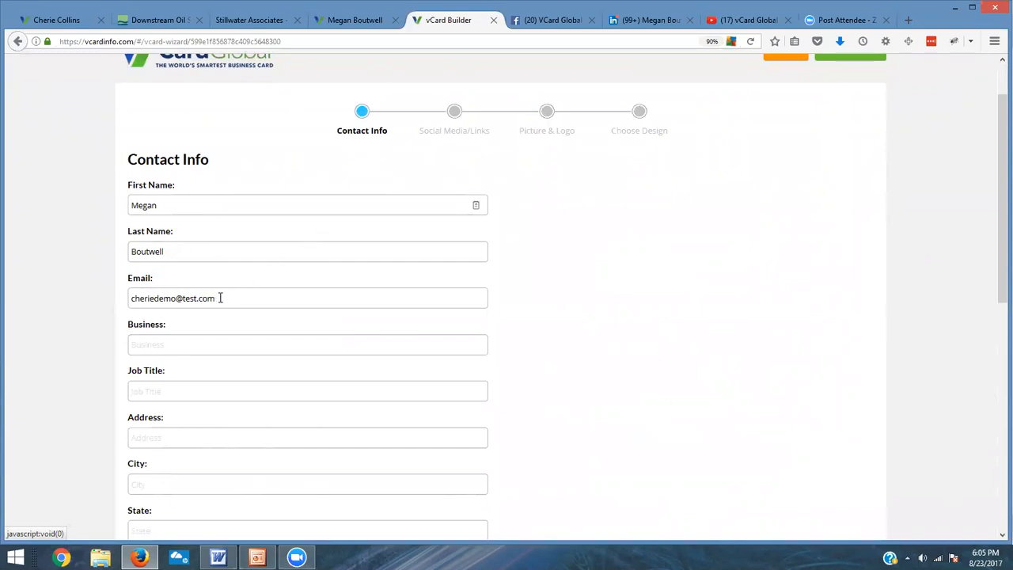
drag(220, 297, 103, 290)
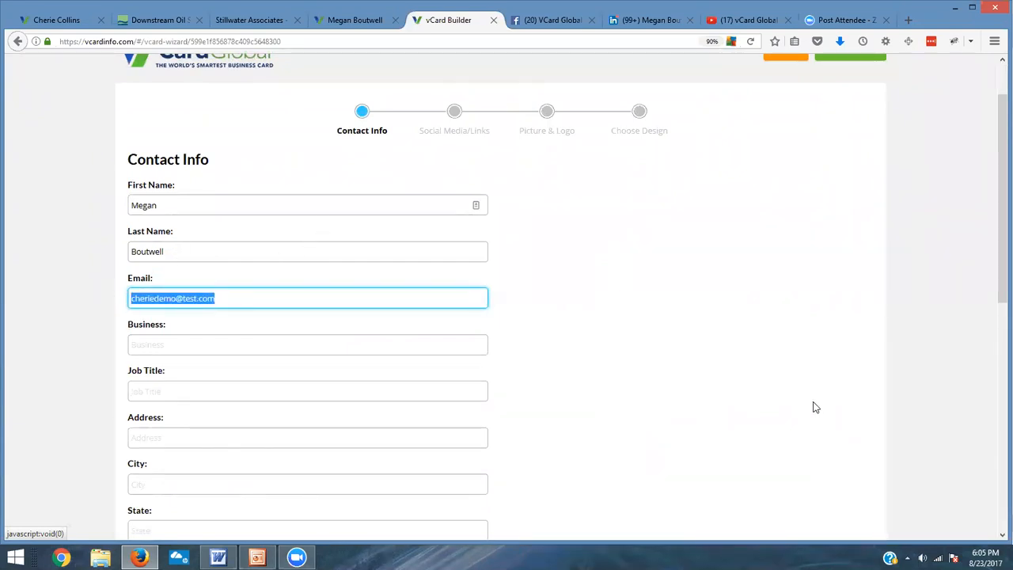
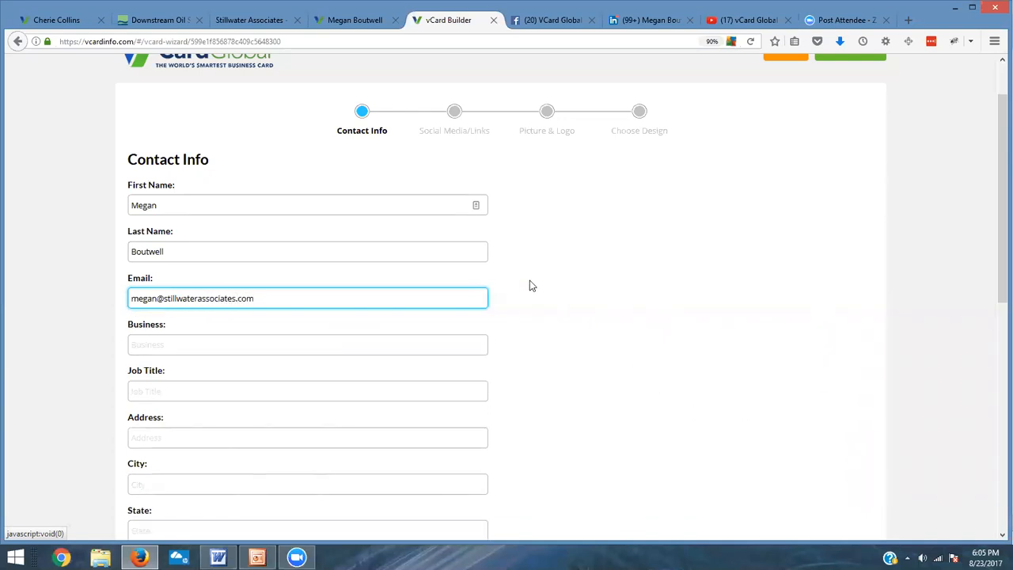
Step: Set the business name to Stillwater Associates
click(159, 349)
text(Sti)
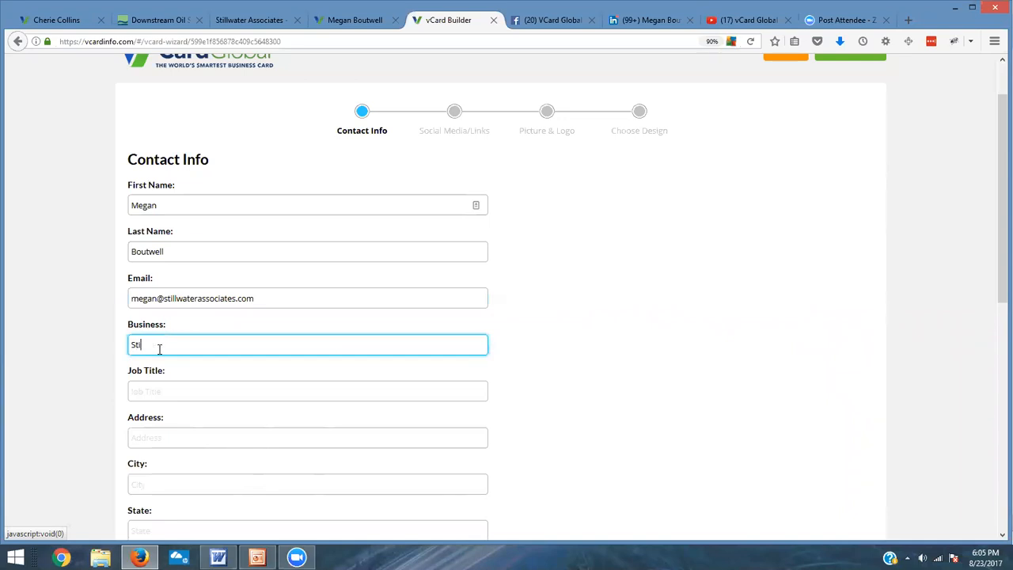
text(llwater Associates)
Step: Set the job title to VP of Operations
click(203, 402)
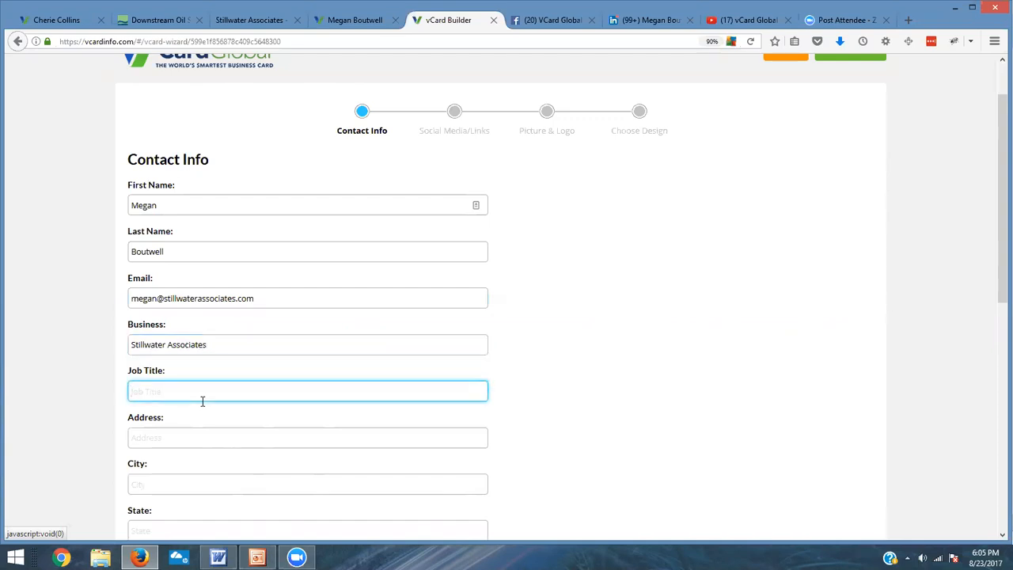
text(Vi)
key(BackSpace)
key(BackSpace)
text(VP of O)
key(BackSpace)
text(Operations)
Step: Switch to the Word biography and copy the city, state and ZIP line of the address
click(188, 439)
scroll(262, 416, down, 3)
scroll(407, 272, up, 2)
click(219, 557)
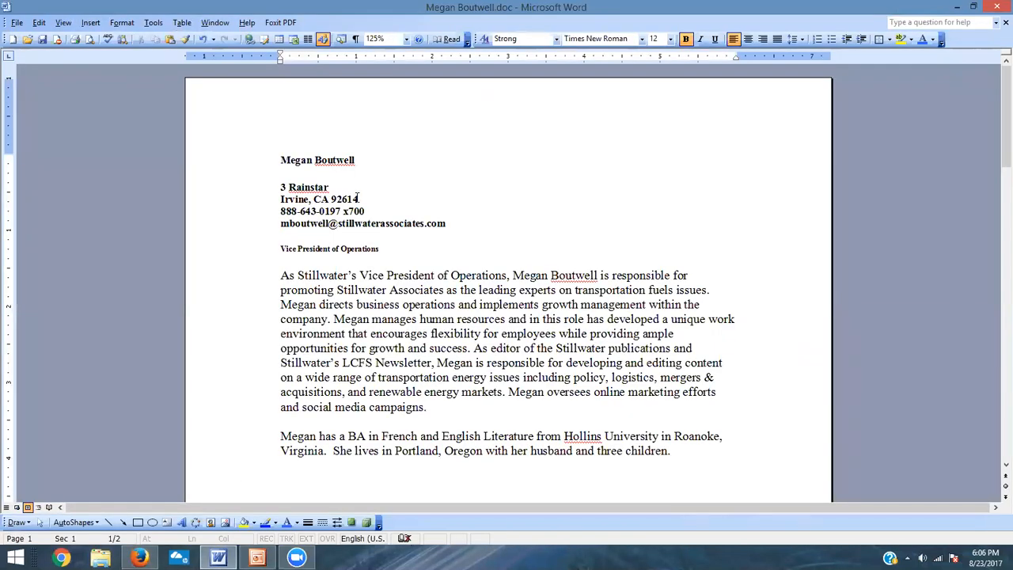
drag(356, 200, 282, 199)
key(ctrl+c)
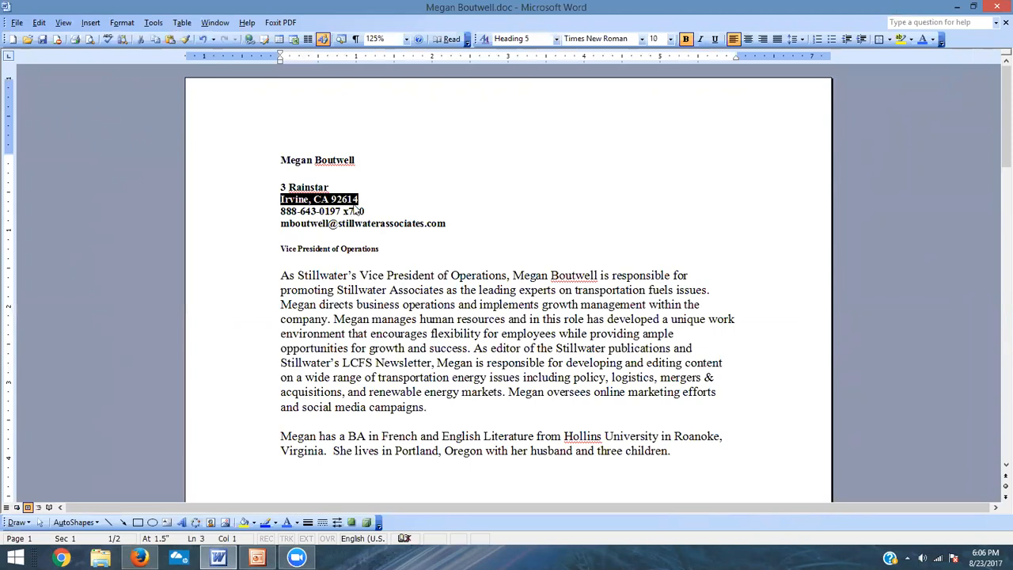
Step: Return to the wizard and enter the contact's street address in the Address field
key(alt+Tab)
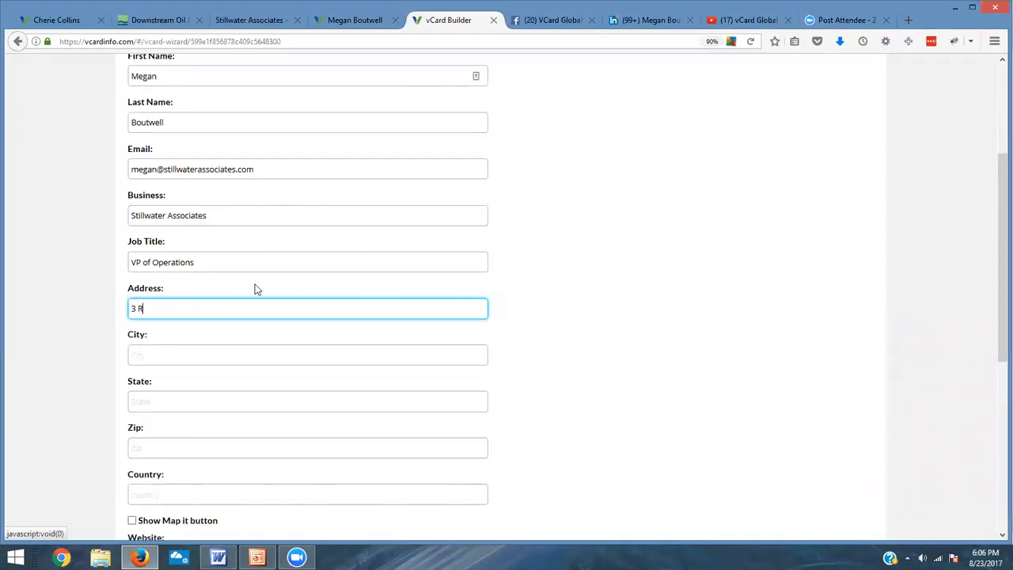
Step: Enter the city and state of the contact's address
click(195, 363)
text(Irvine)
key(Tab)
text(Ca)
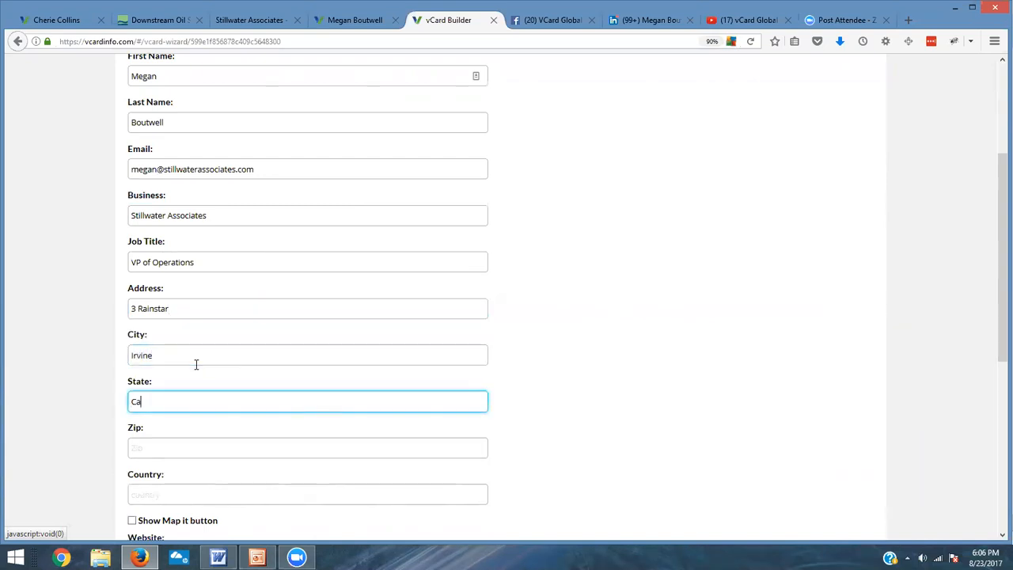
Step: Paste the copied line into the Zip field and trim it to just the ZIP code
click(174, 440)
key(ctrl+v)
drag(168, 454, 99, 455)
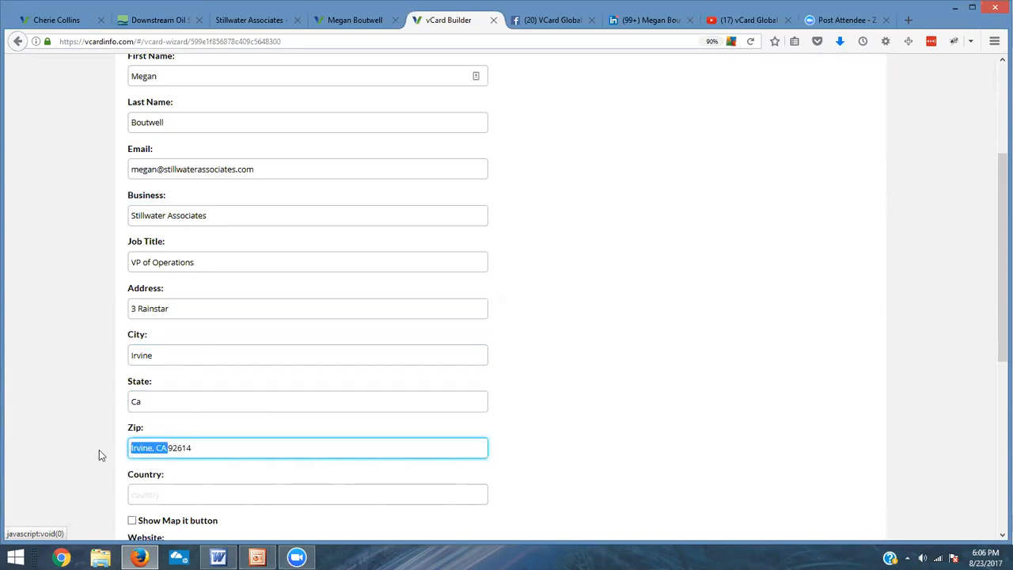
key(BackSpace)
Step: Turn on the Show Map it button option below the address fields
drag(186, 307, 80, 308)
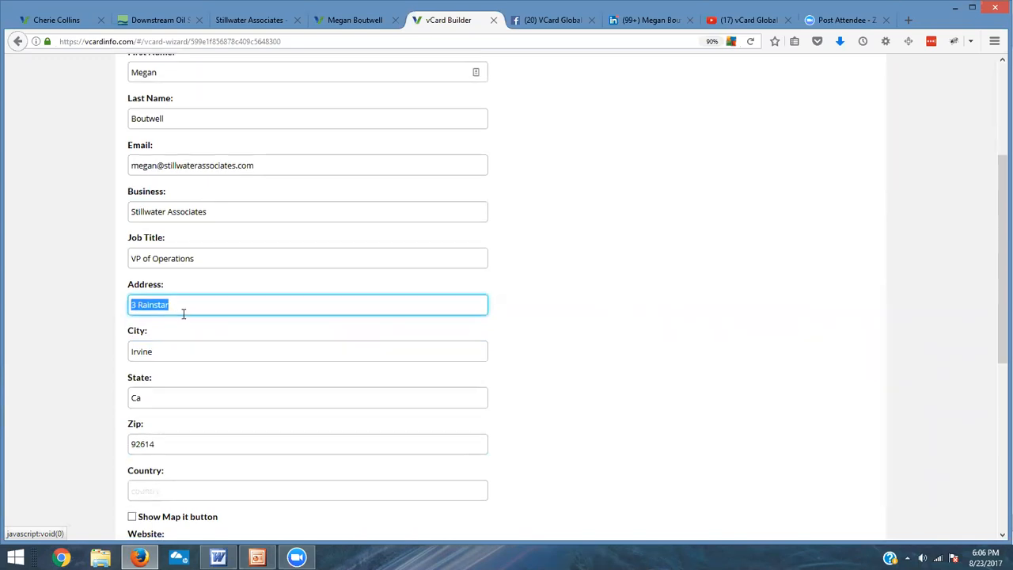
scroll(183, 313, down, 1)
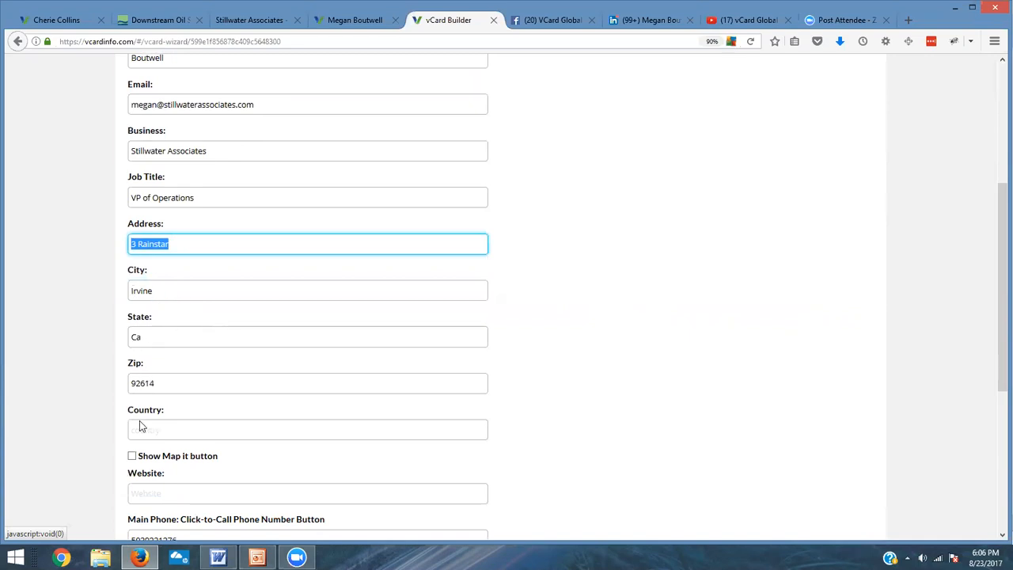
click(263, 430)
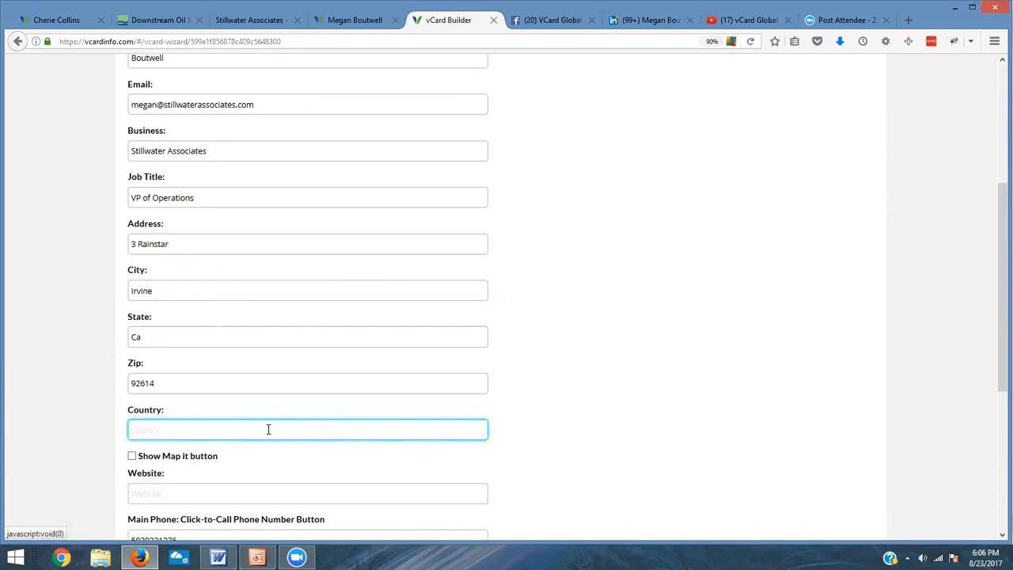
scroll(269, 429, down, 2)
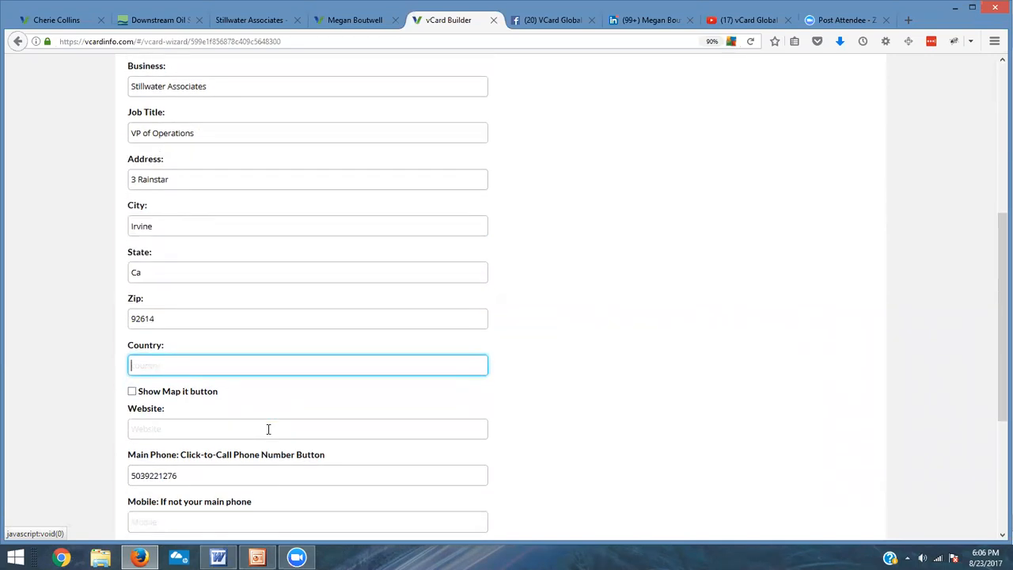
click(183, 179)
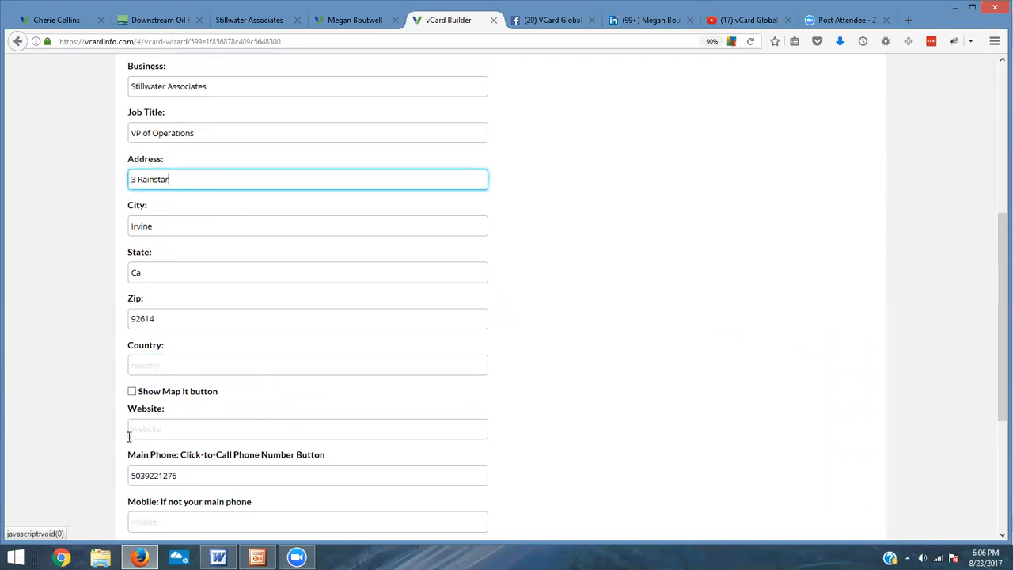
click(132, 391)
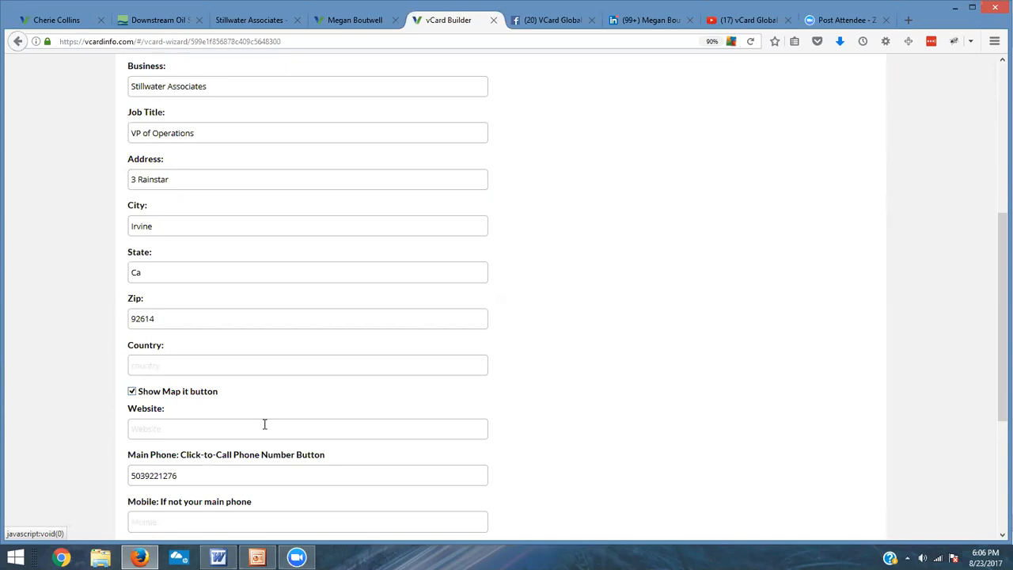
Step: Enter stillwaterassociates.com as the website and submit the form
click(264, 424)
text(s)
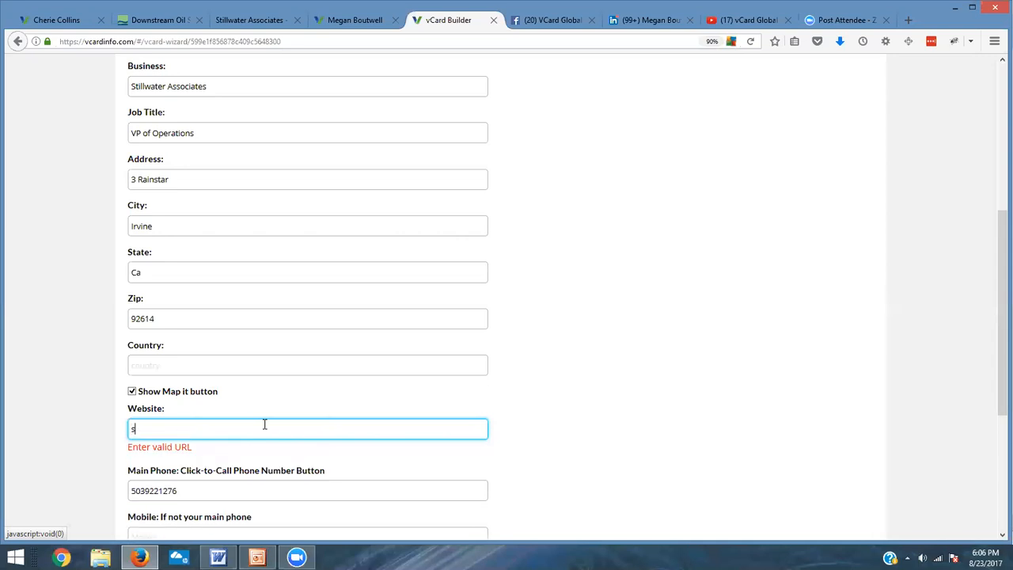
text(tillwaterassociates.com)
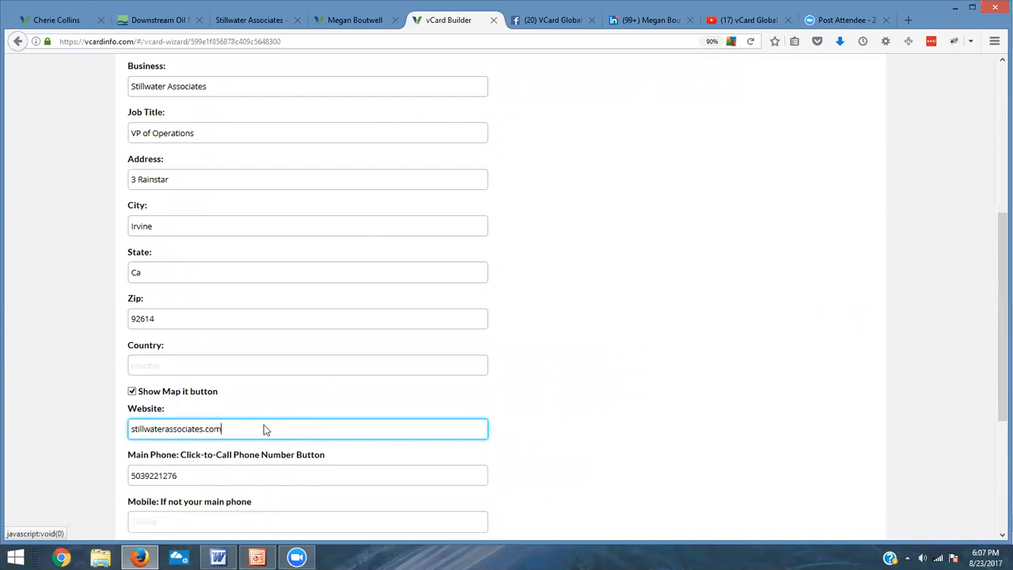
key(Return)
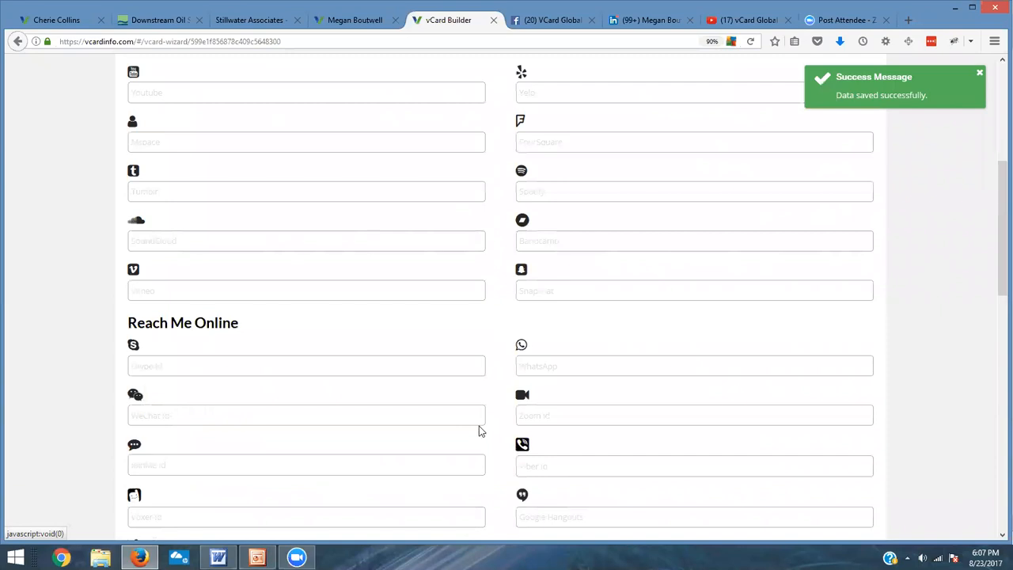
Step: Return to the editor and reopen the Set-up Wizard at its Contact Info page
scroll(478, 430, down, 6)
scroll(495, 400, up, 10)
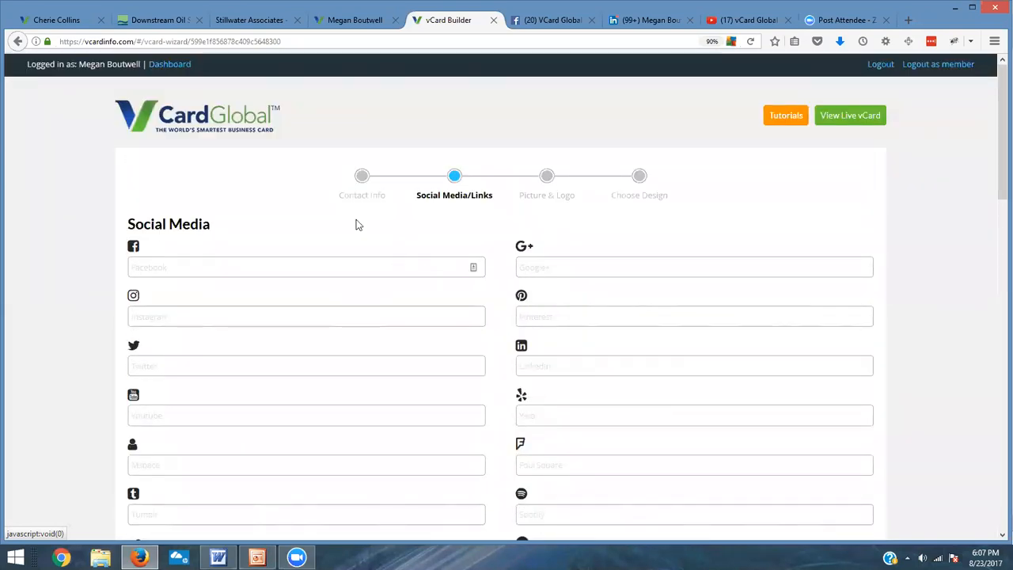
click(17, 41)
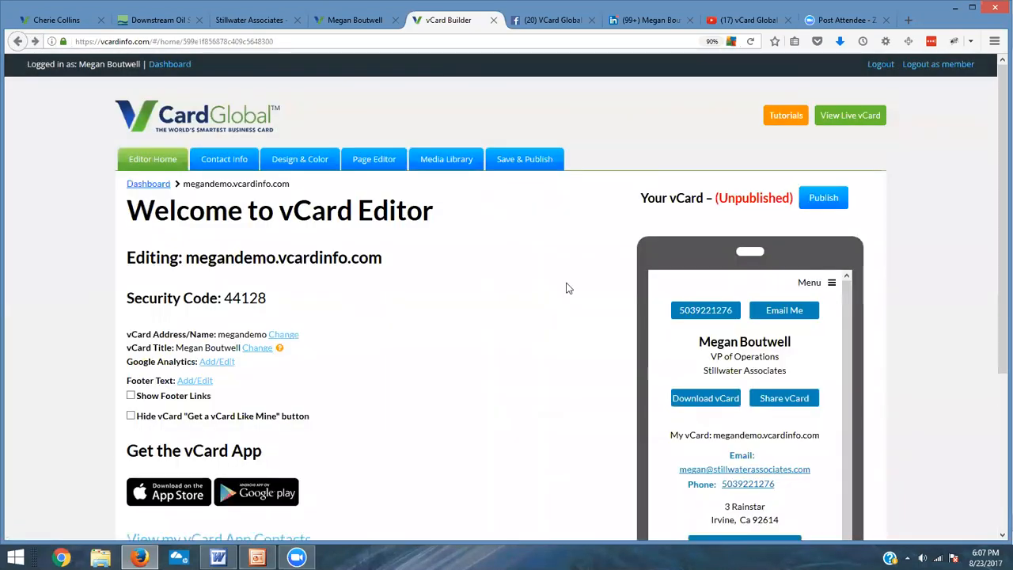
click(370, 161)
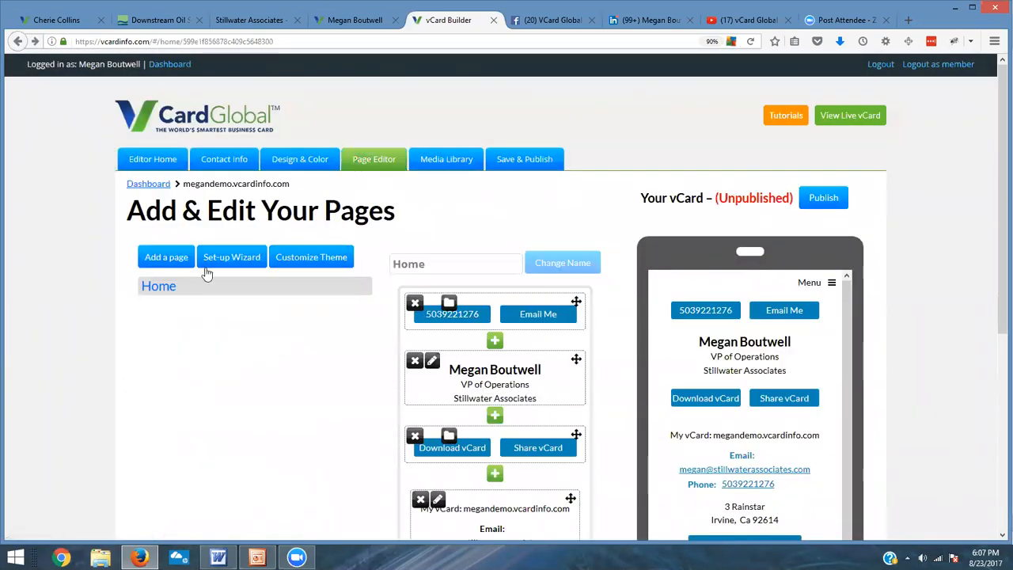
click(251, 261)
click(162, 327)
scroll(413, 428, down, 7)
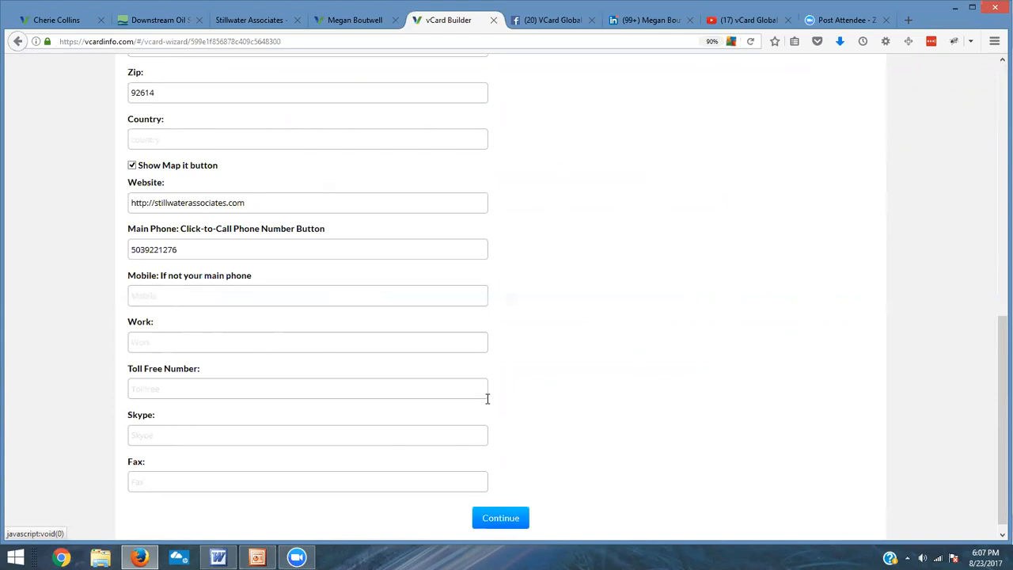
scroll(449, 261, up, 5)
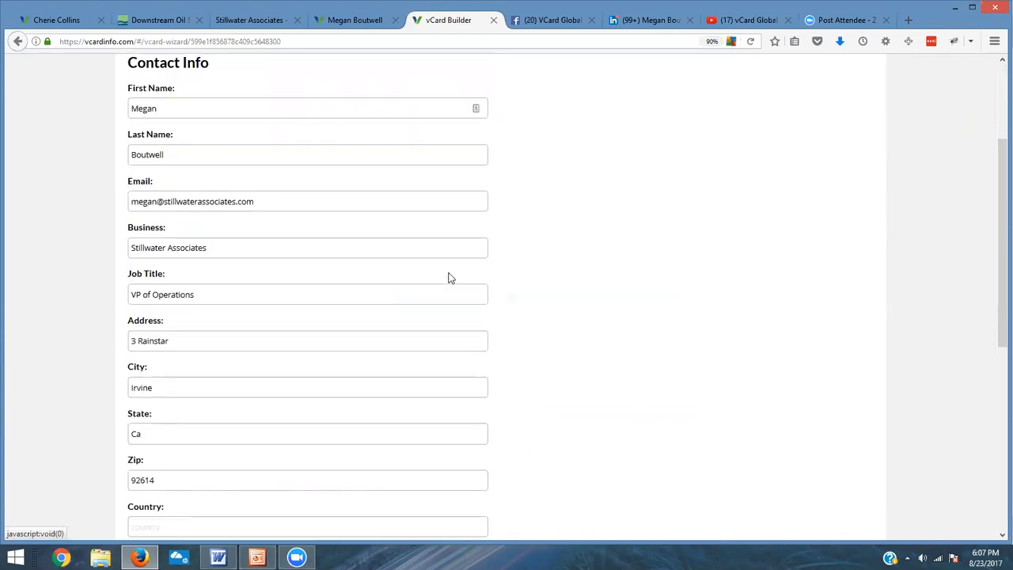
scroll(454, 277, down, 5)
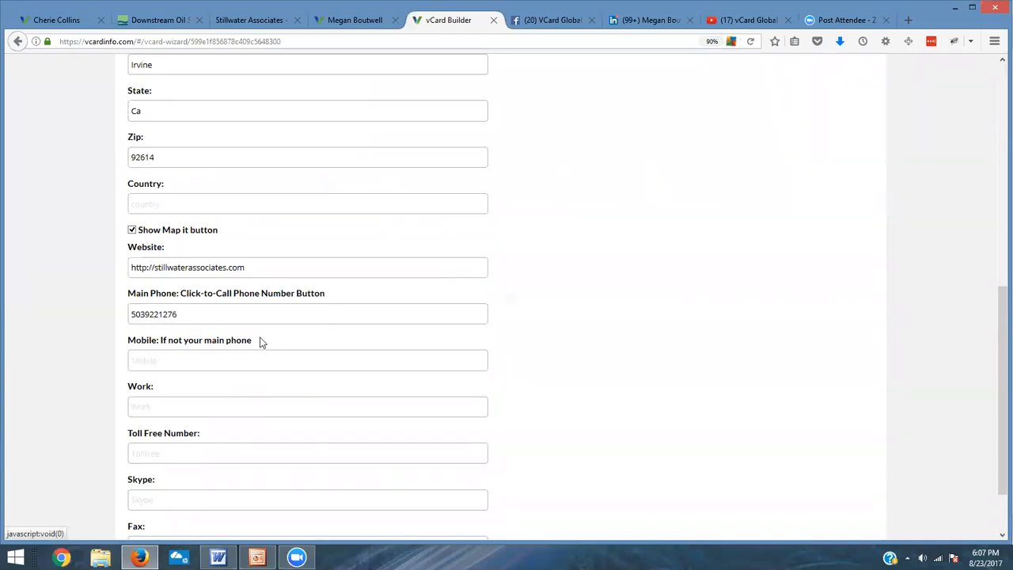
click(195, 313)
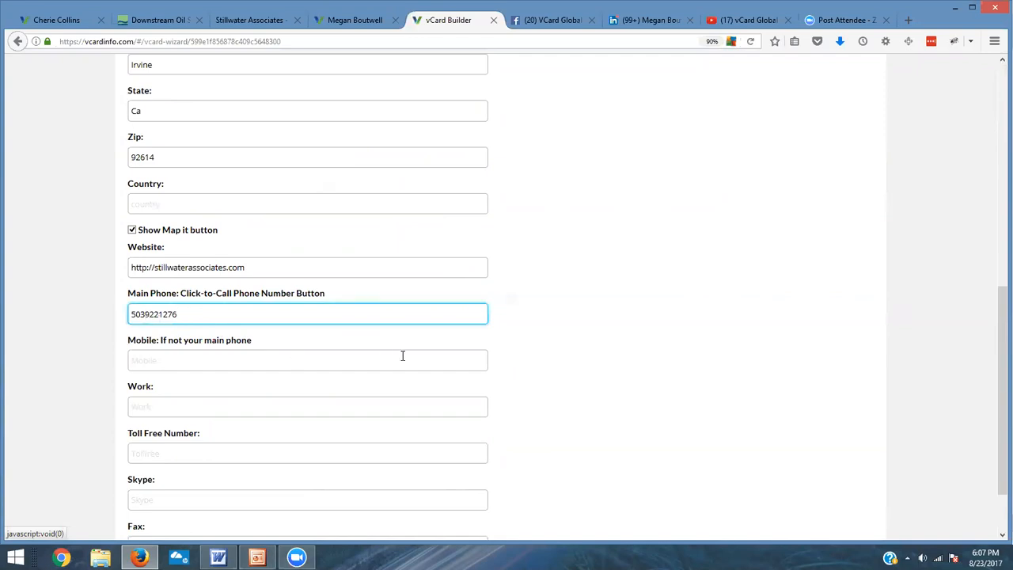
text(-)
click(161, 315)
text(-)
scroll(269, 375, down, 2)
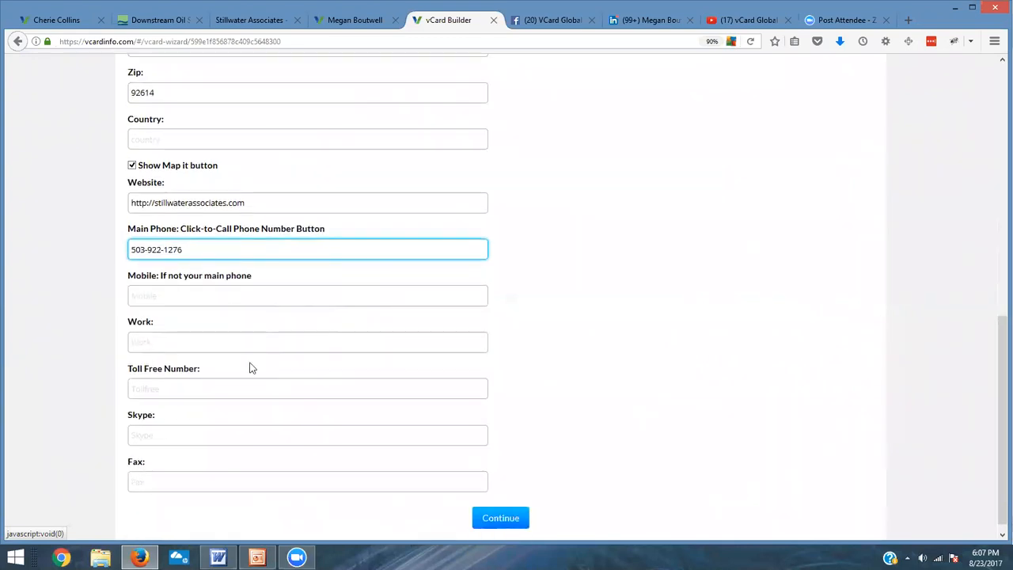
scroll(184, 381, down, 1)
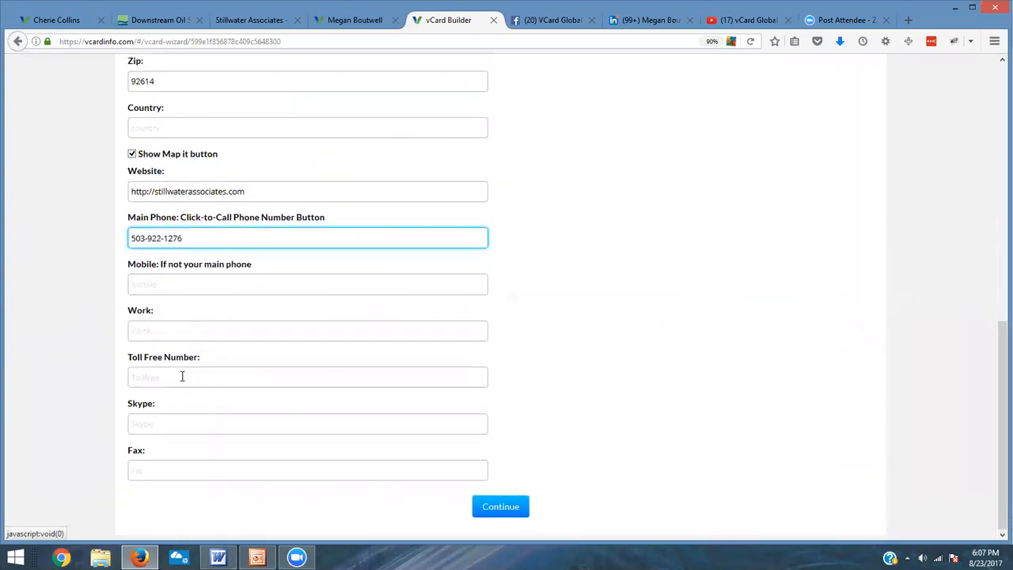
click(157, 469)
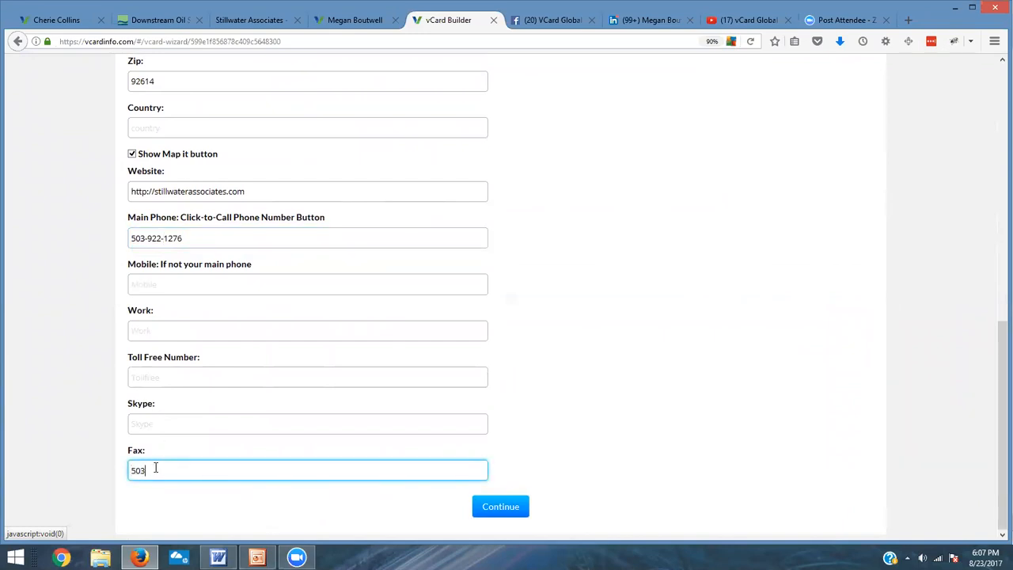
Step: Review all the filled-in contact info fields
scroll(269, 418, up, 7)
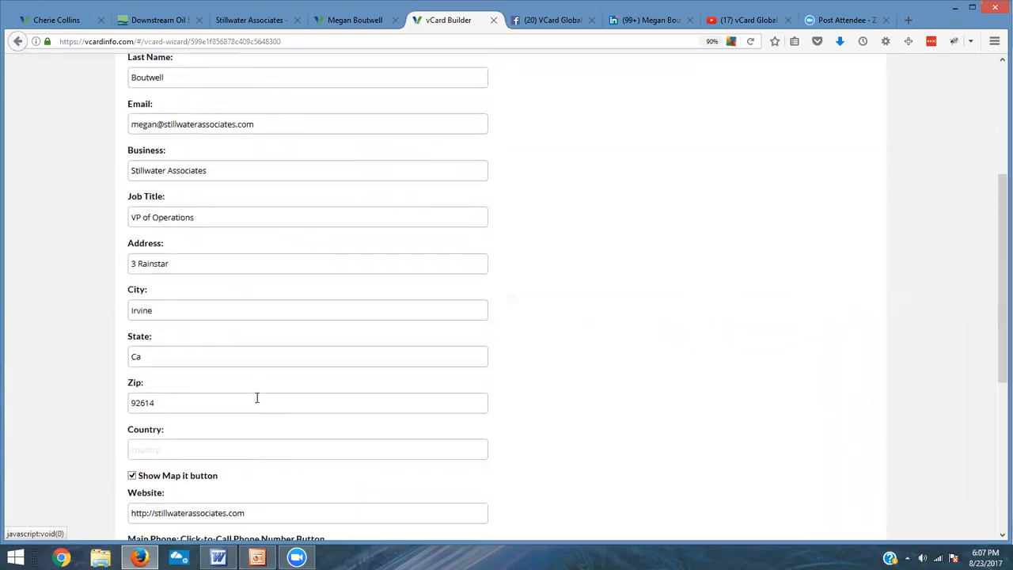
scroll(250, 389, up, 1)
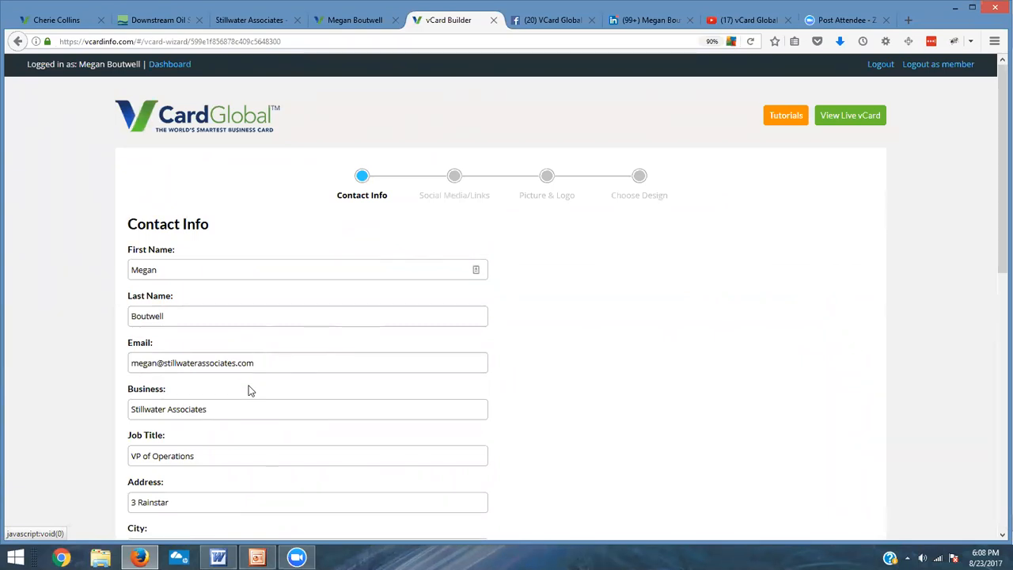
scroll(293, 369, down, 3)
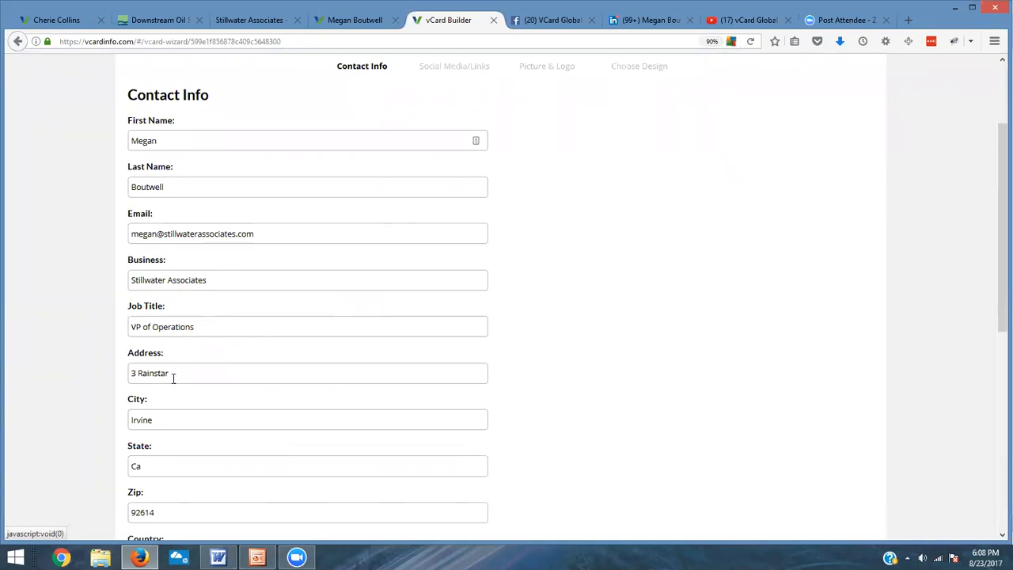
scroll(174, 359, down, 5)
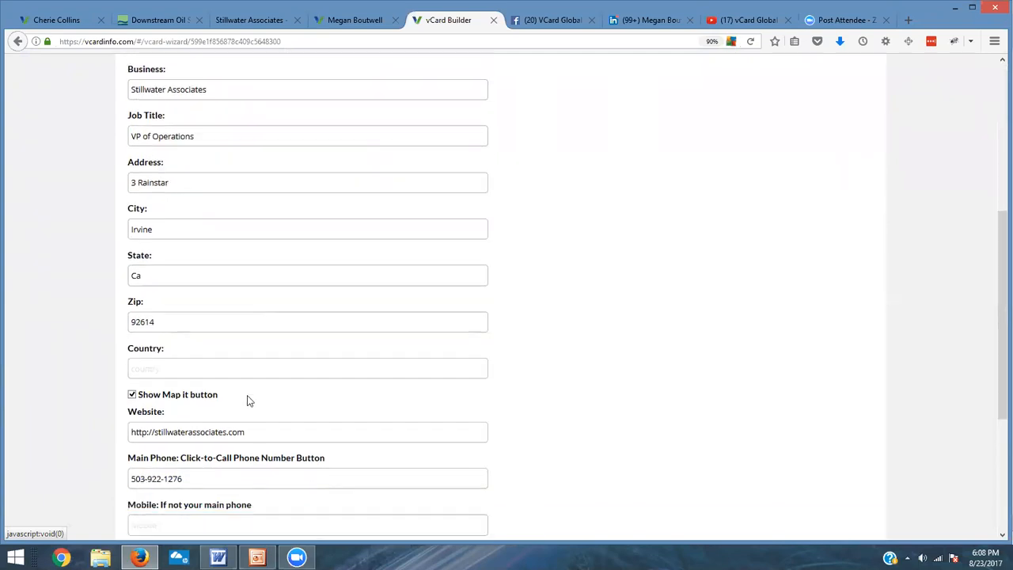
scroll(289, 401, down, 2)
scroll(291, 401, up, 5)
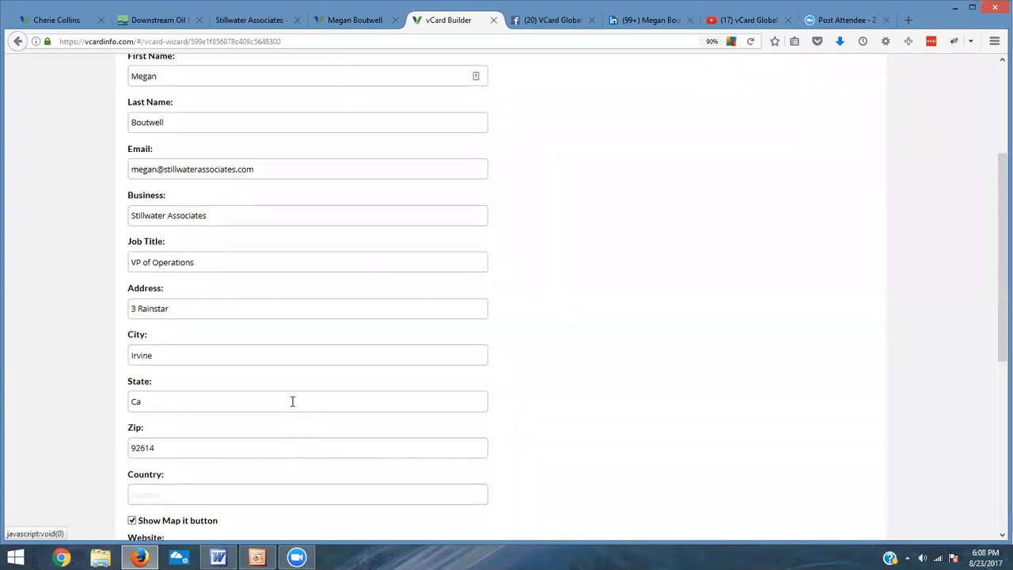
scroll(292, 401, up, 2)
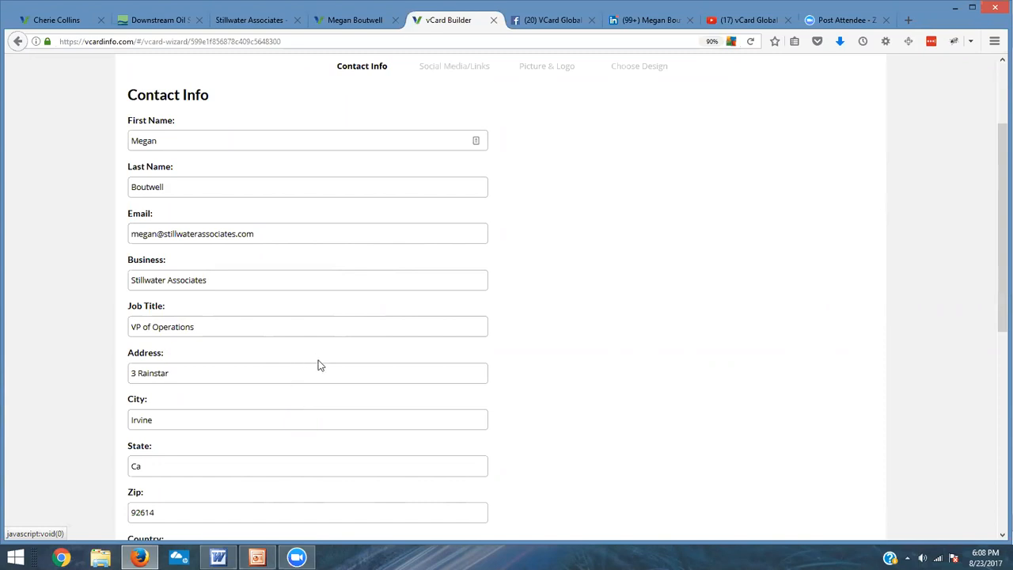
scroll(320, 365, down, 3)
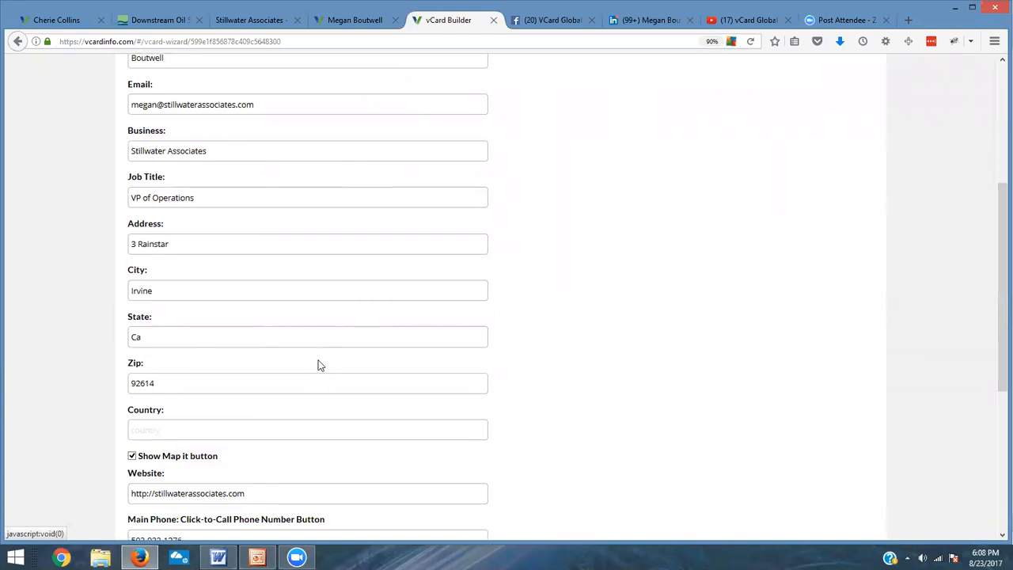
scroll(320, 364, down, 4)
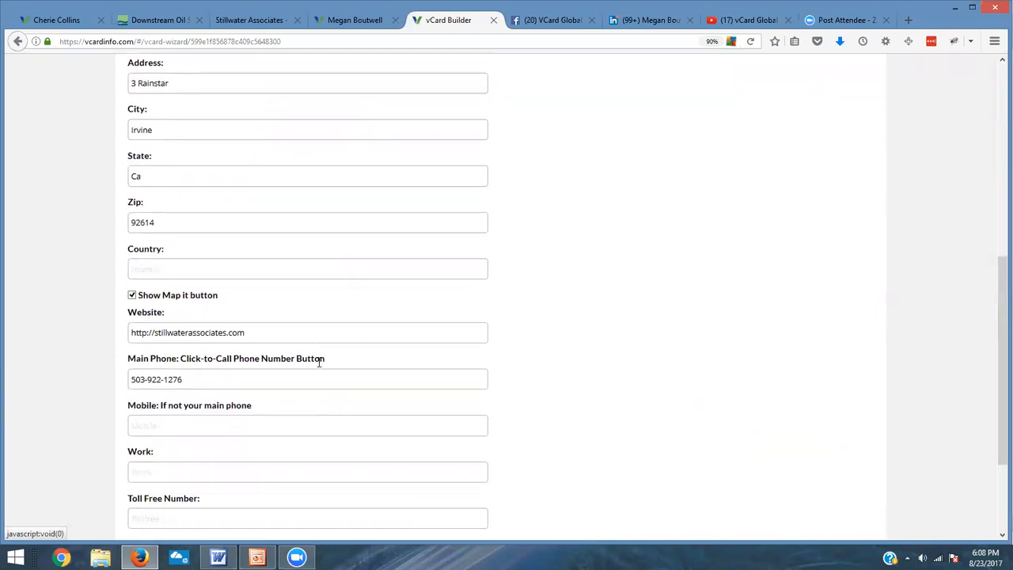
Step: Continue to the Social Media/Links step and select the Facebook field
scroll(319, 361, down, 4)
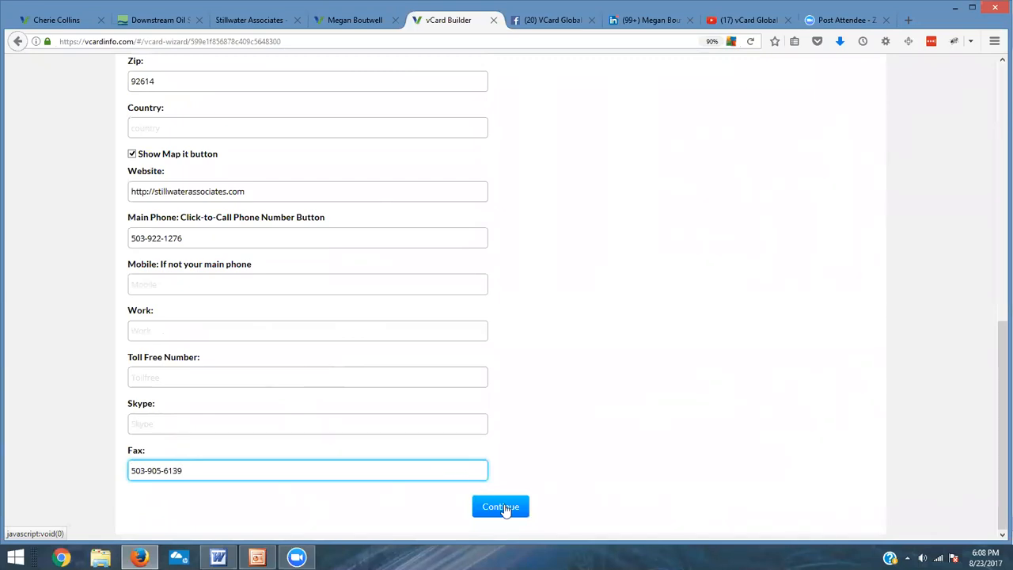
click(504, 508)
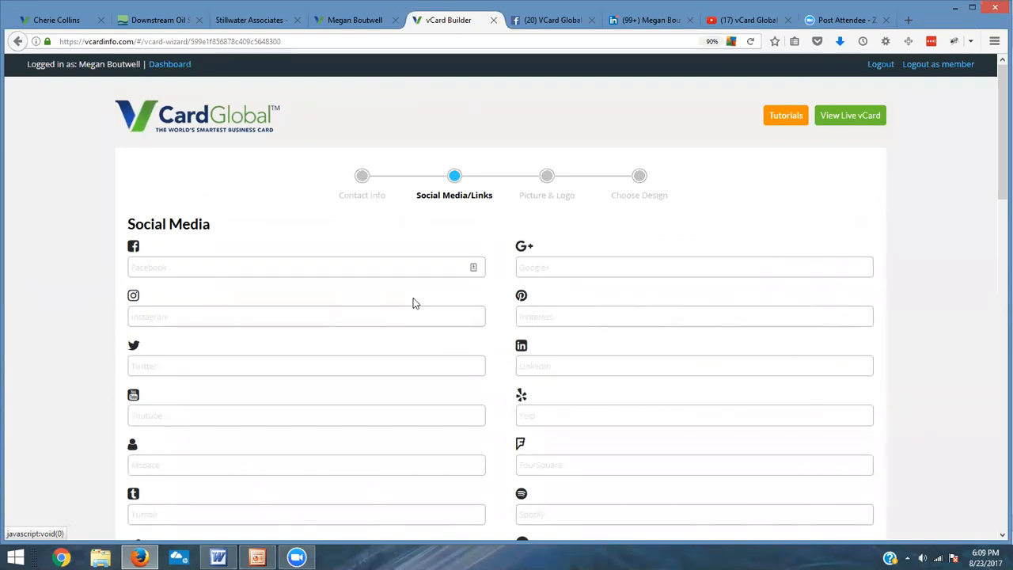
click(334, 270)
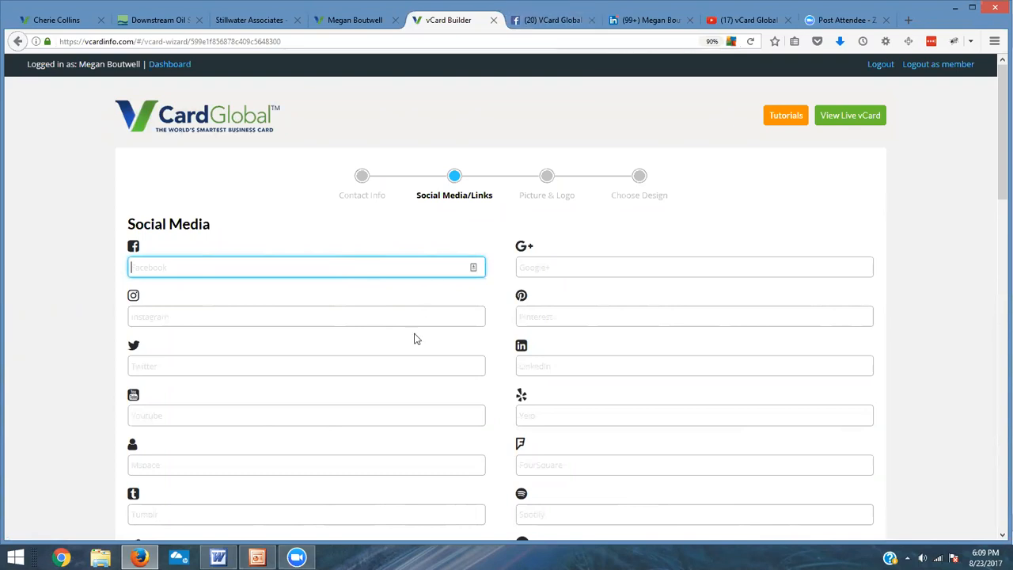
Step: Copy the vCard Global Facebook page address and paste it into the Facebook field
scroll(414, 342, down, 3)
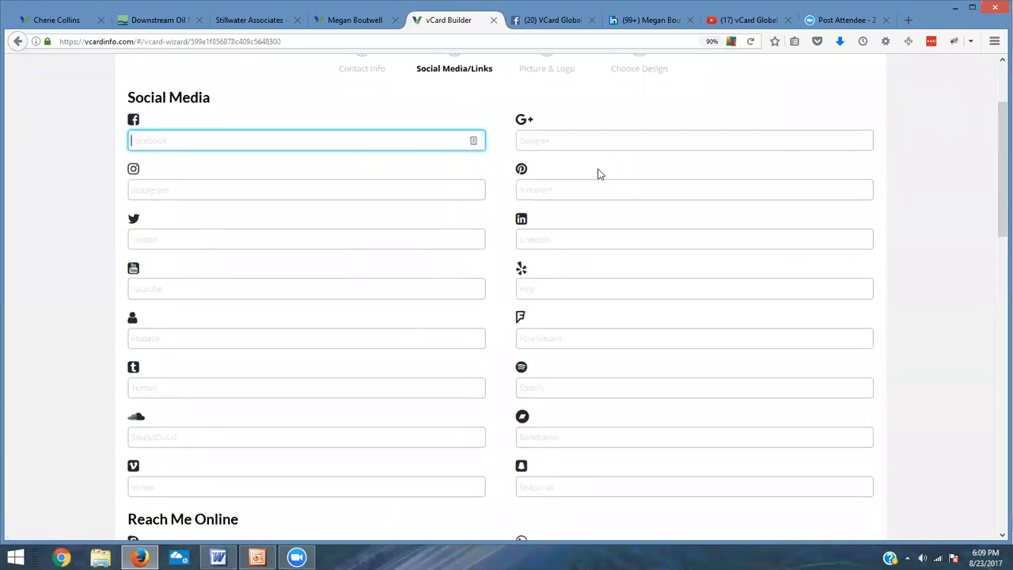
scroll(599, 172, up, 3)
click(543, 26)
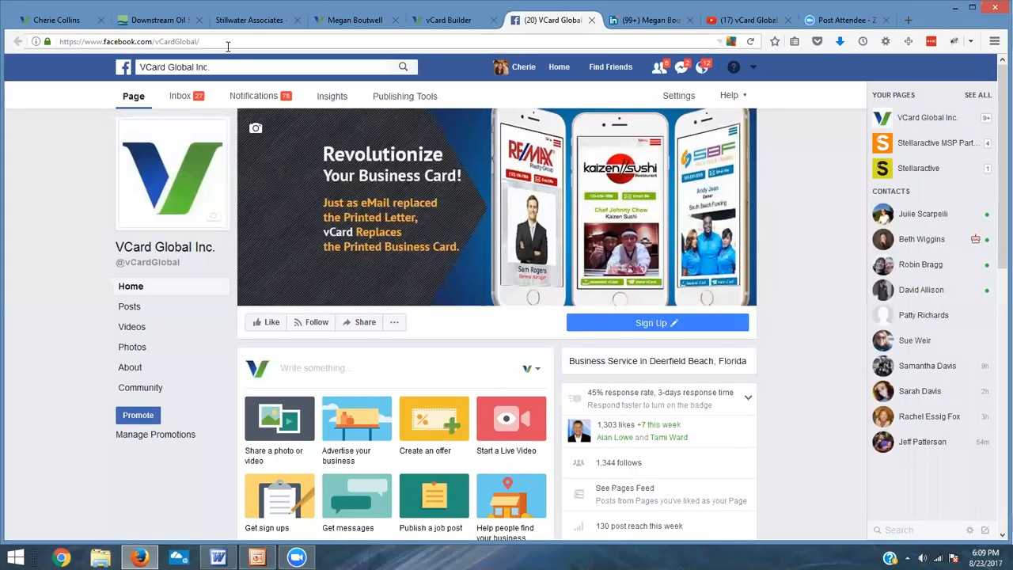
click(228, 47)
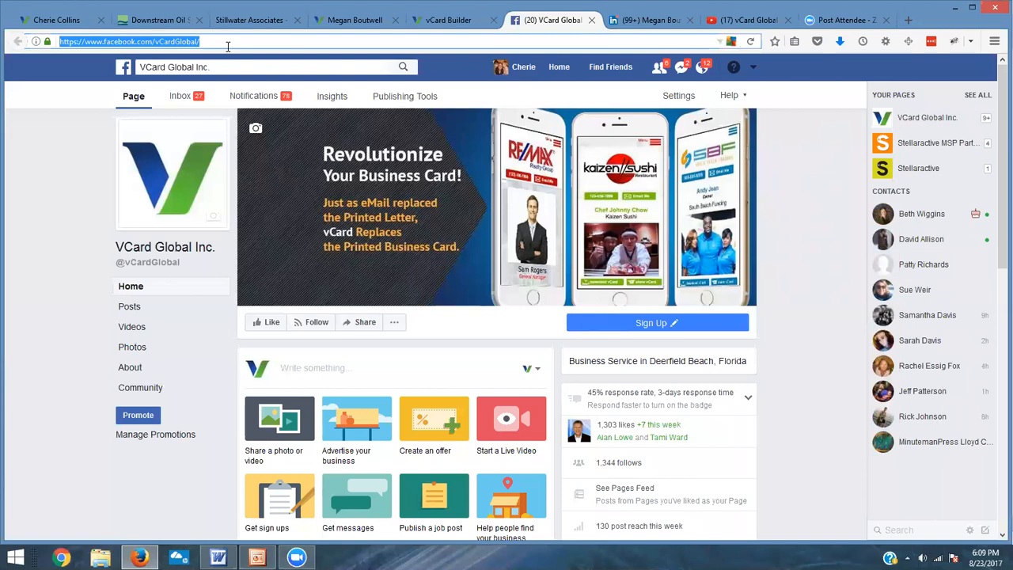
click(251, 20)
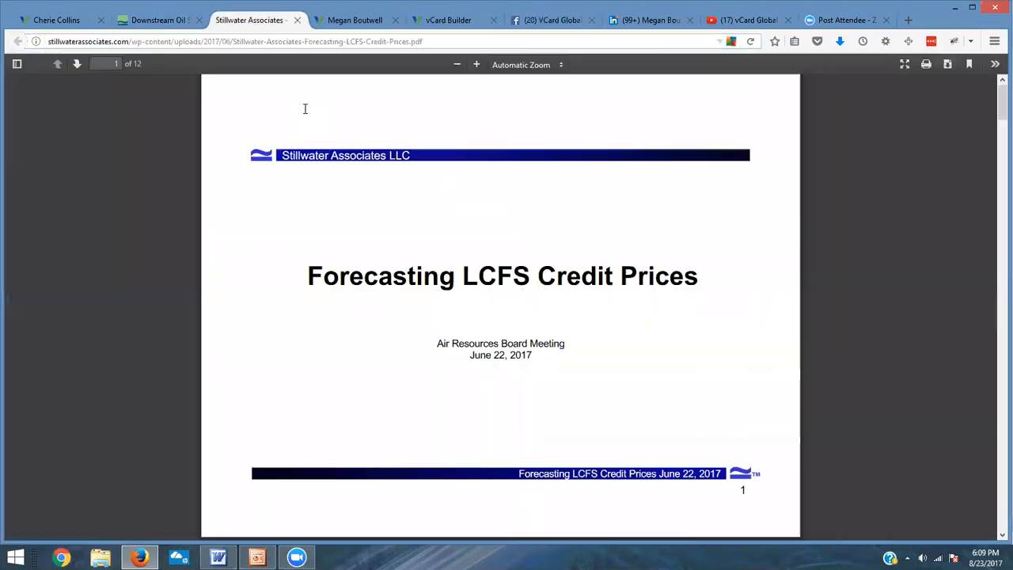
click(643, 24)
click(549, 22)
click(199, 42)
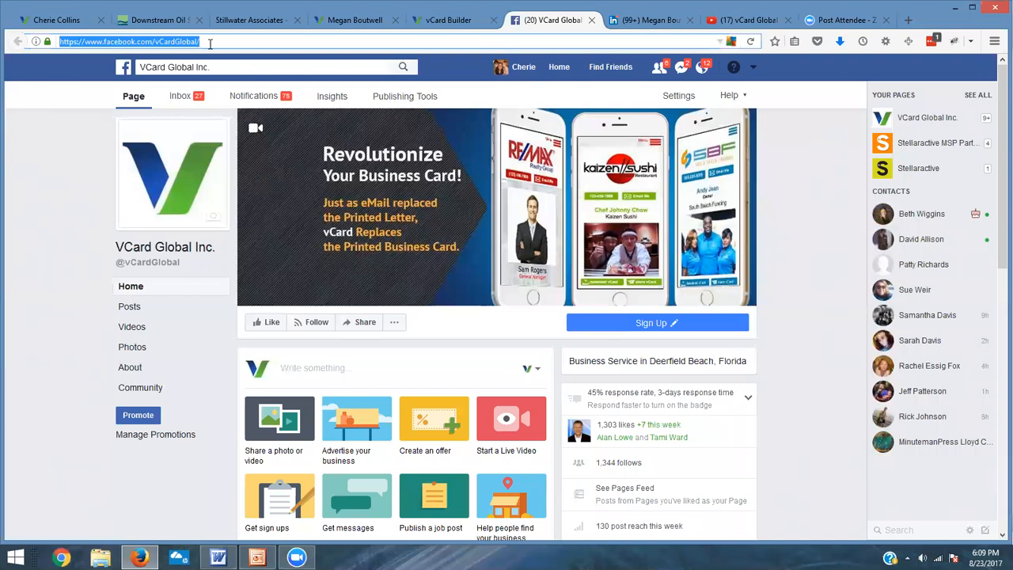
right_click(114, 44)
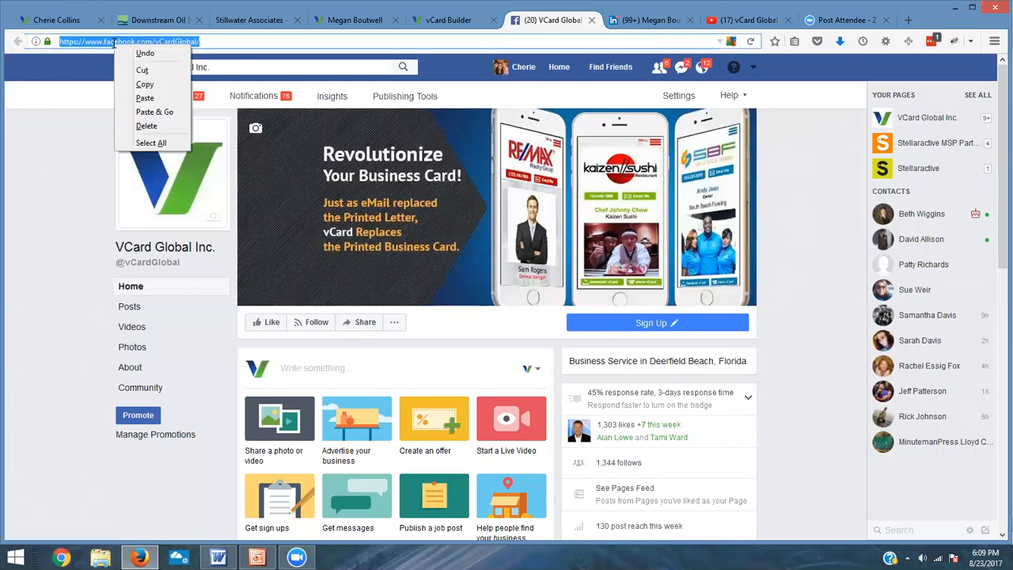
click(144, 84)
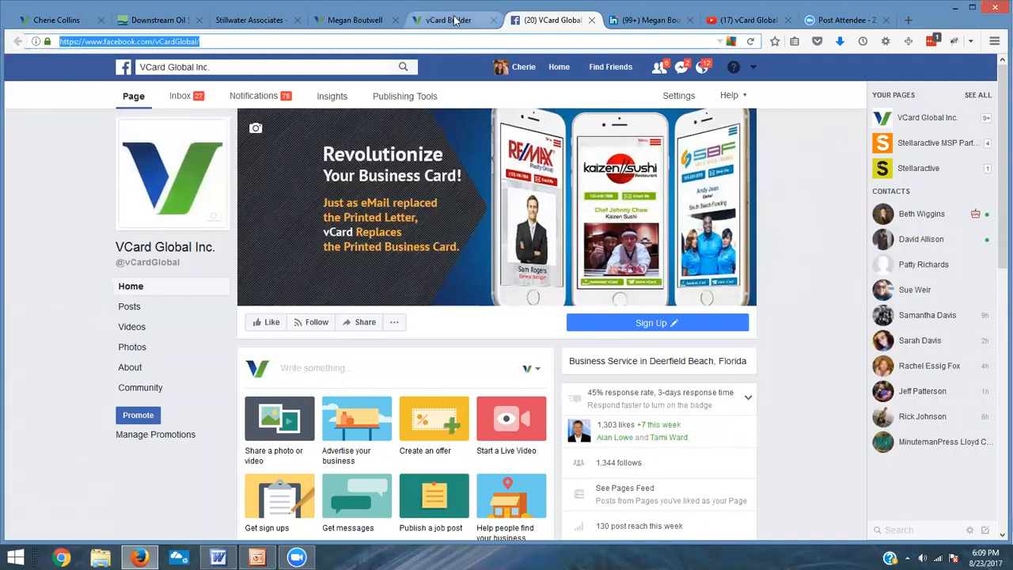
click(454, 20)
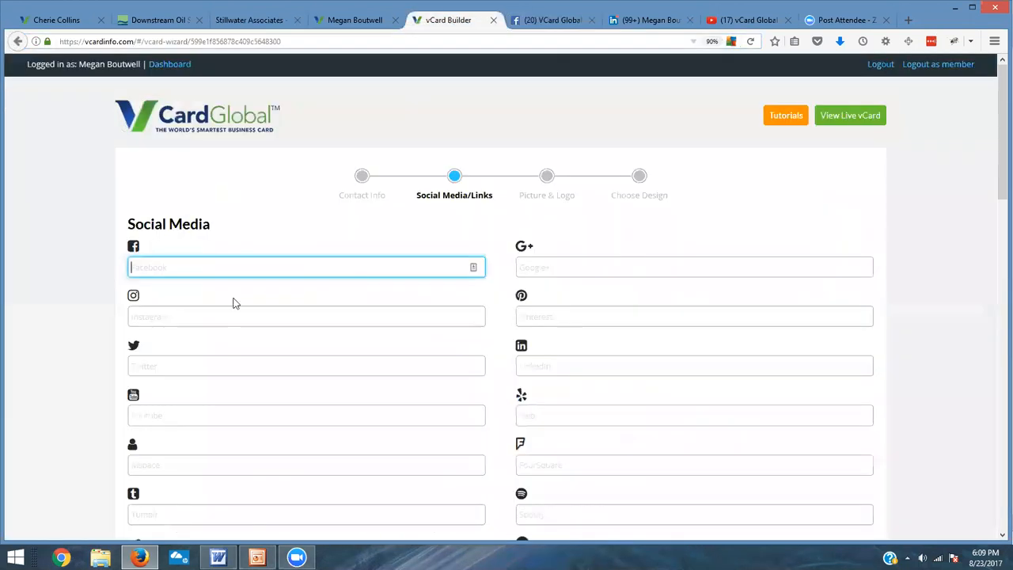
right_click(141, 266)
click(192, 314)
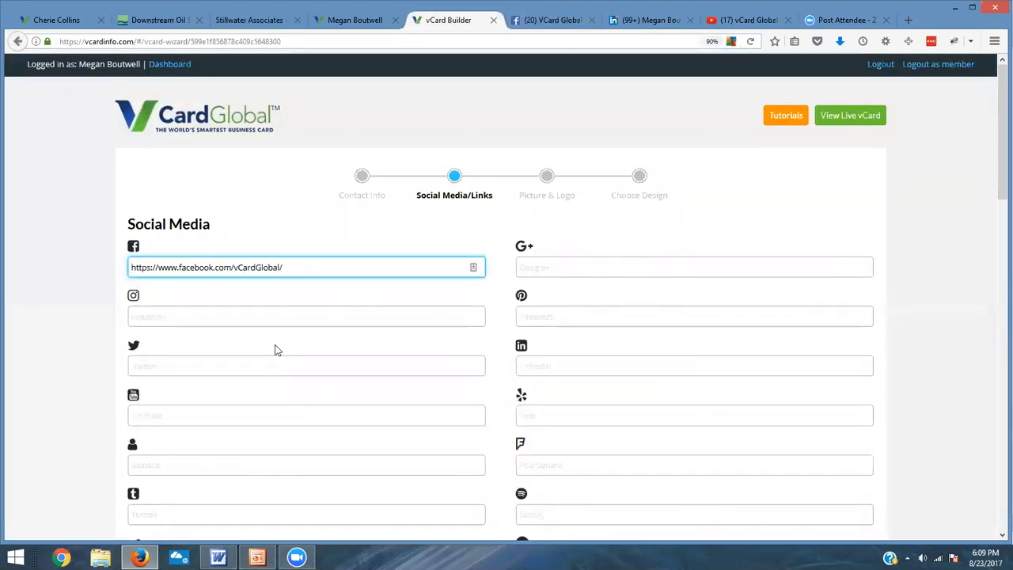
Step: Copy the LinkedIn profile address and paste it into the LinkedIn field
click(645, 20)
click(291, 41)
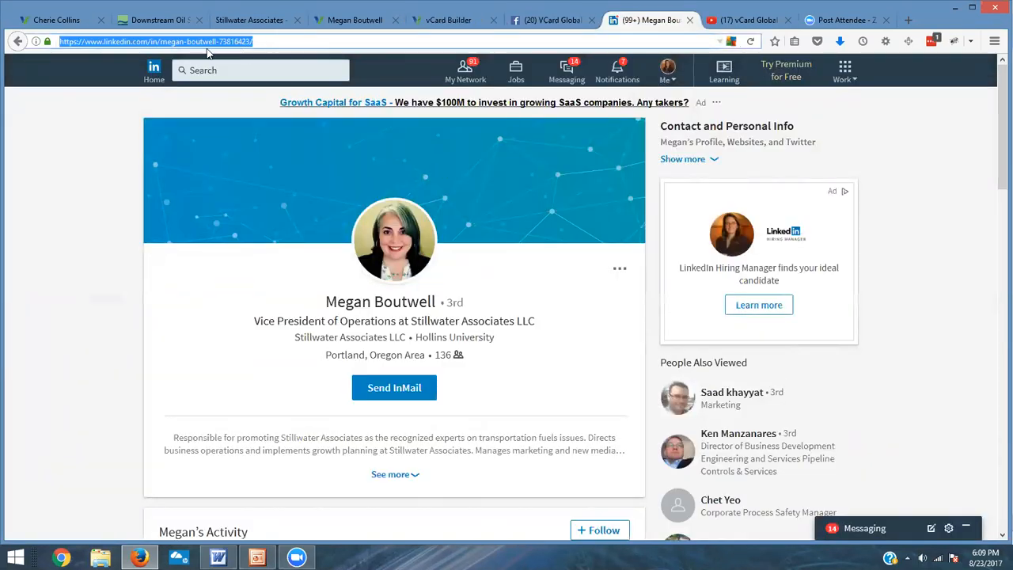
right_click(232, 40)
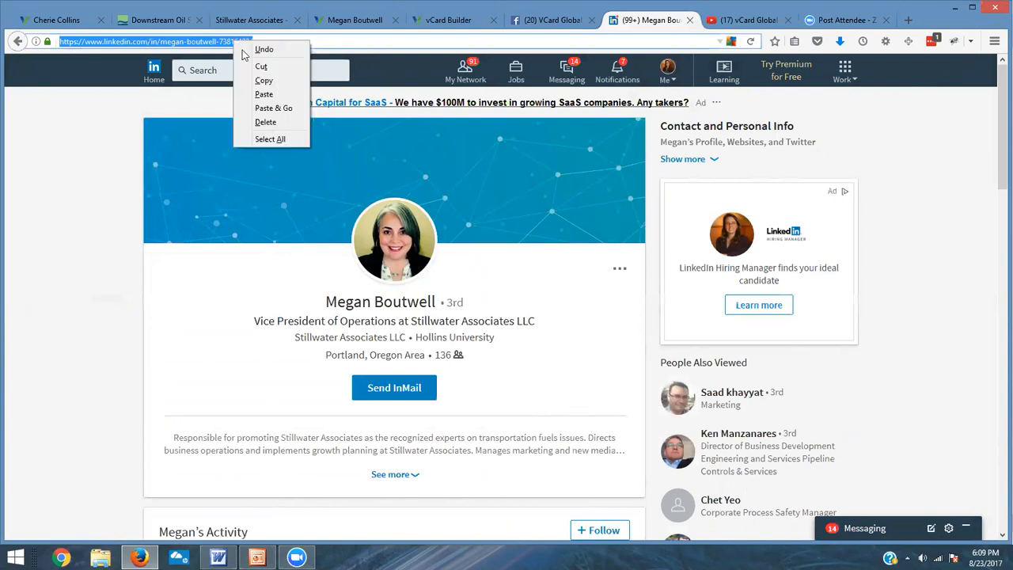
click(258, 80)
click(449, 22)
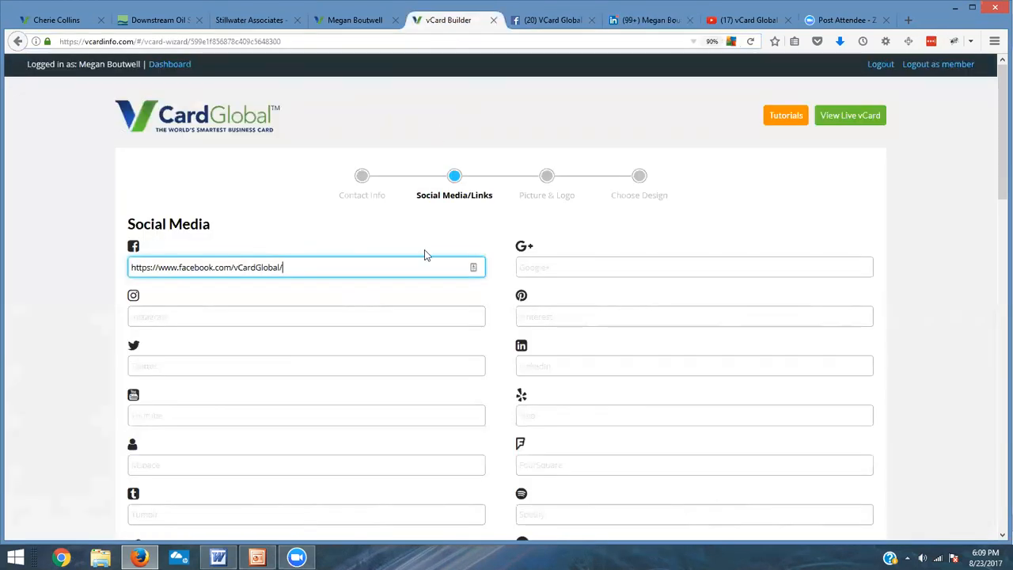
scroll(580, 317, down, 1)
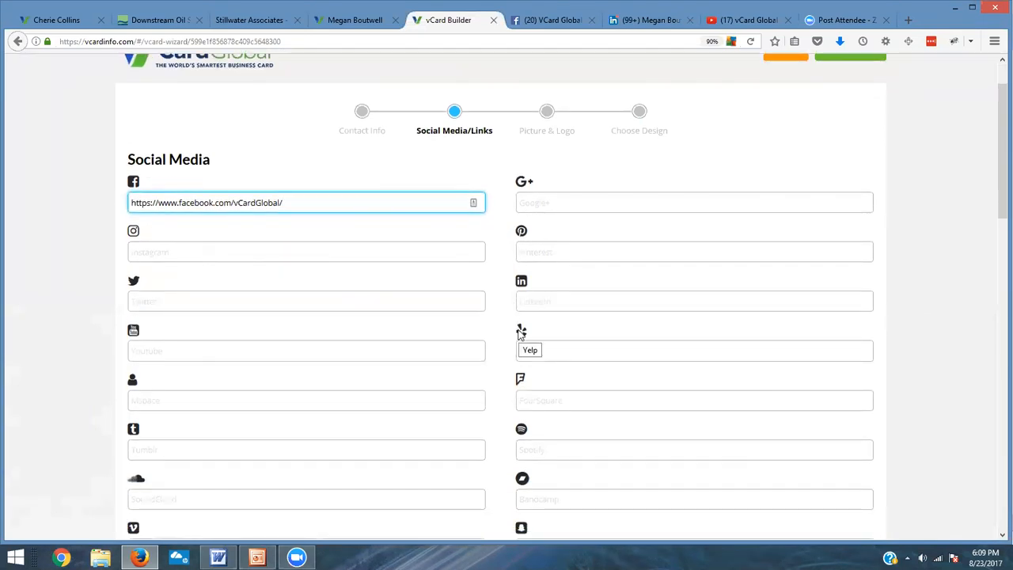
click(528, 303)
right_click(527, 303)
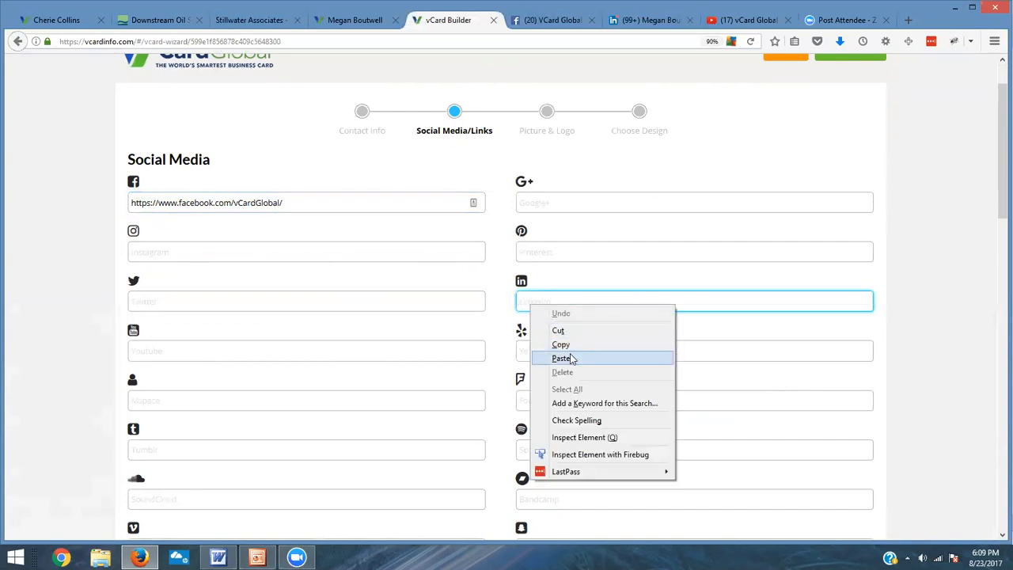
click(563, 358)
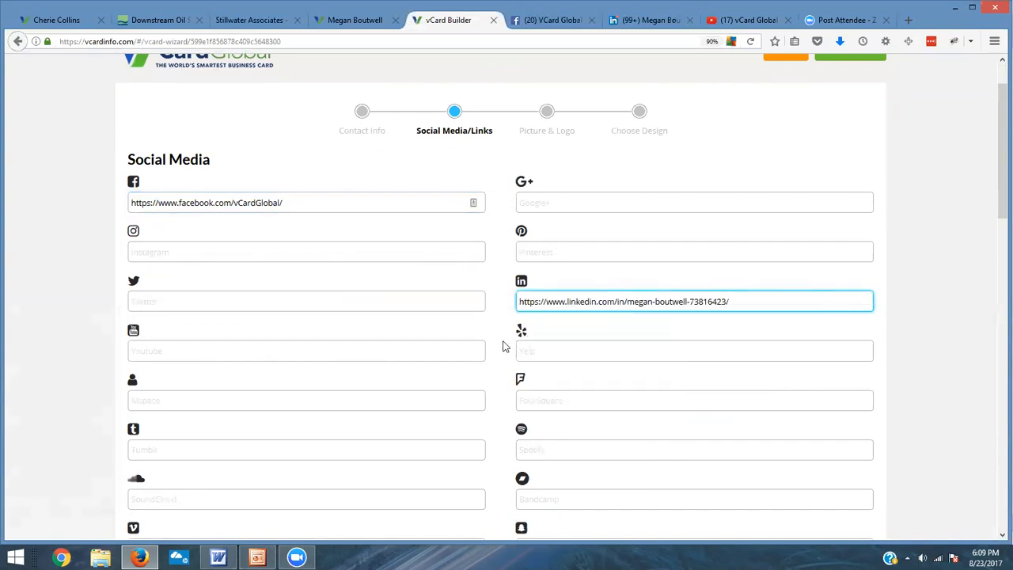
Step: Open the Help Desk YouTube channel, copy its address and paste it into the Youtube field
click(734, 20)
click(250, 41)
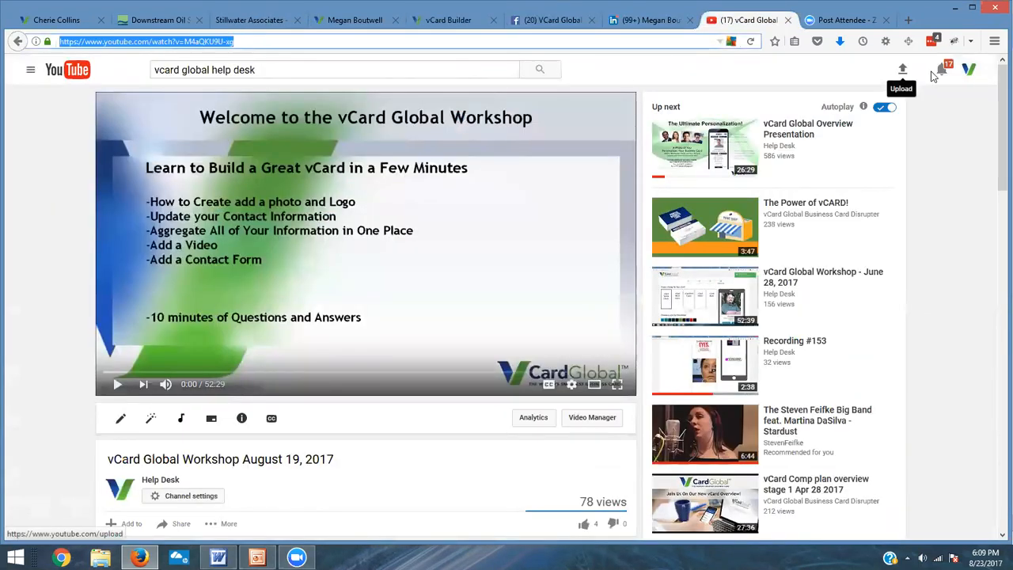
click(969, 73)
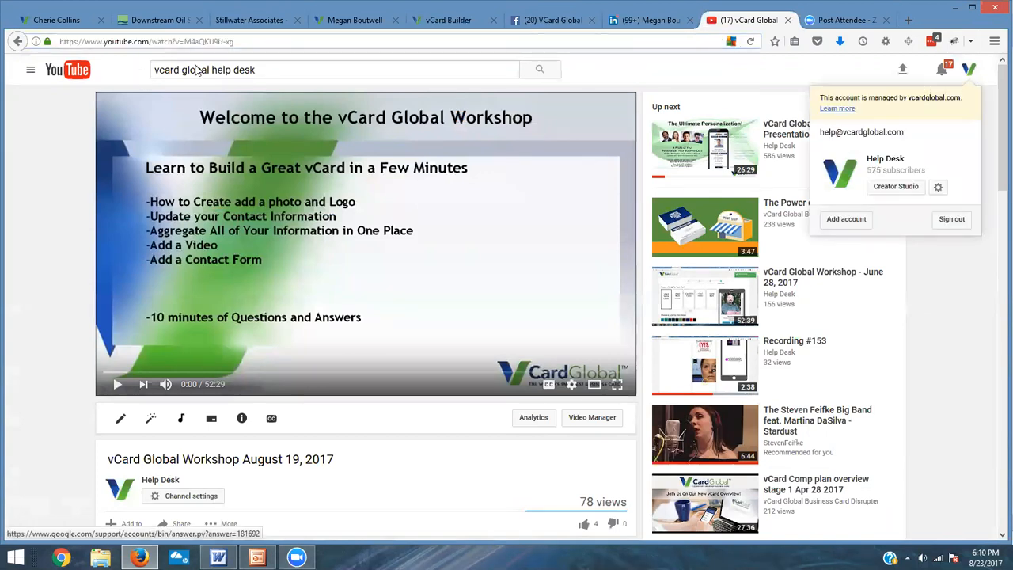
scroll(133, 388, down, 1)
scroll(133, 388, down, 3)
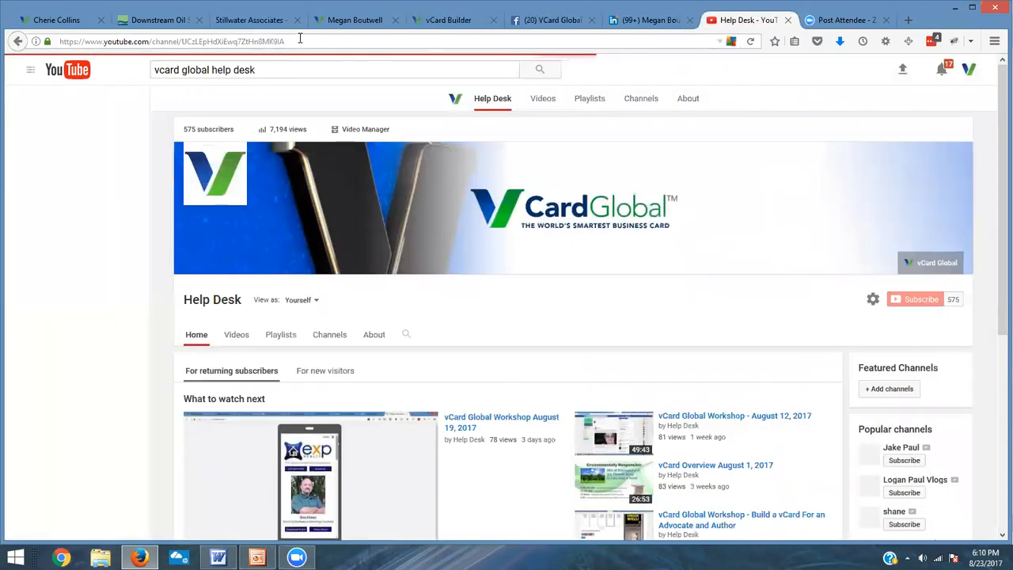
click(299, 39)
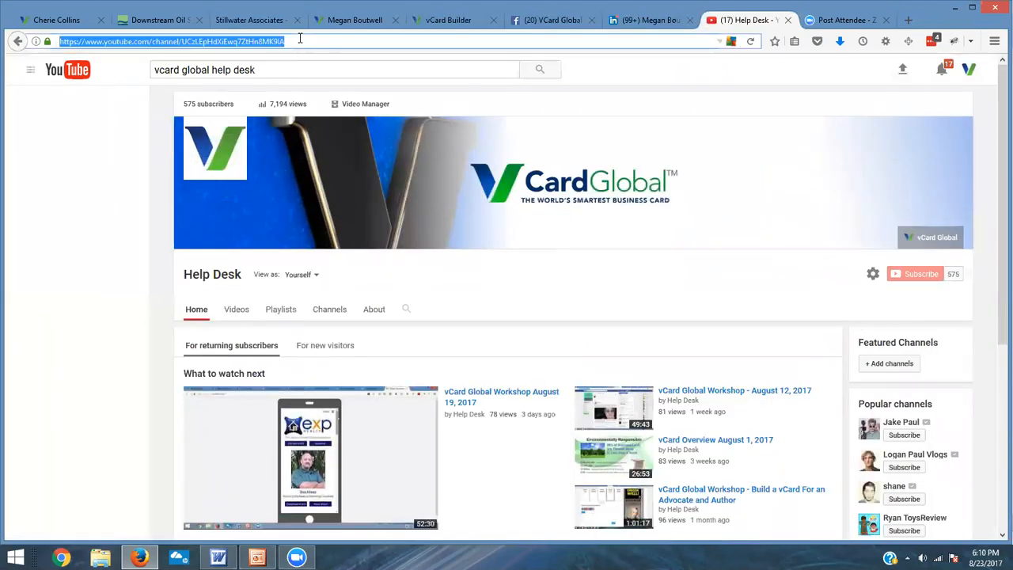
right_click(213, 49)
click(246, 84)
click(433, 22)
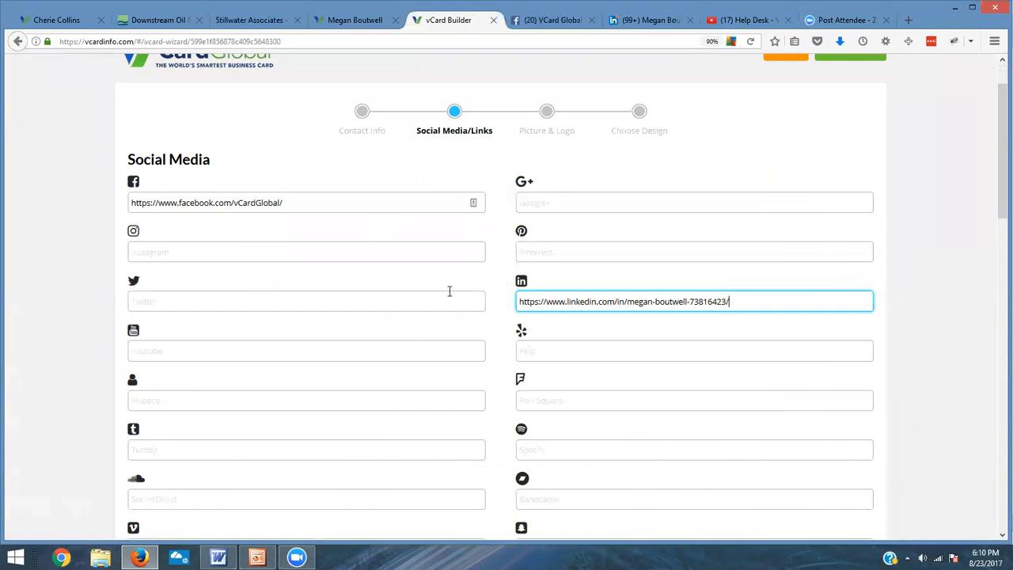
right_click(164, 348)
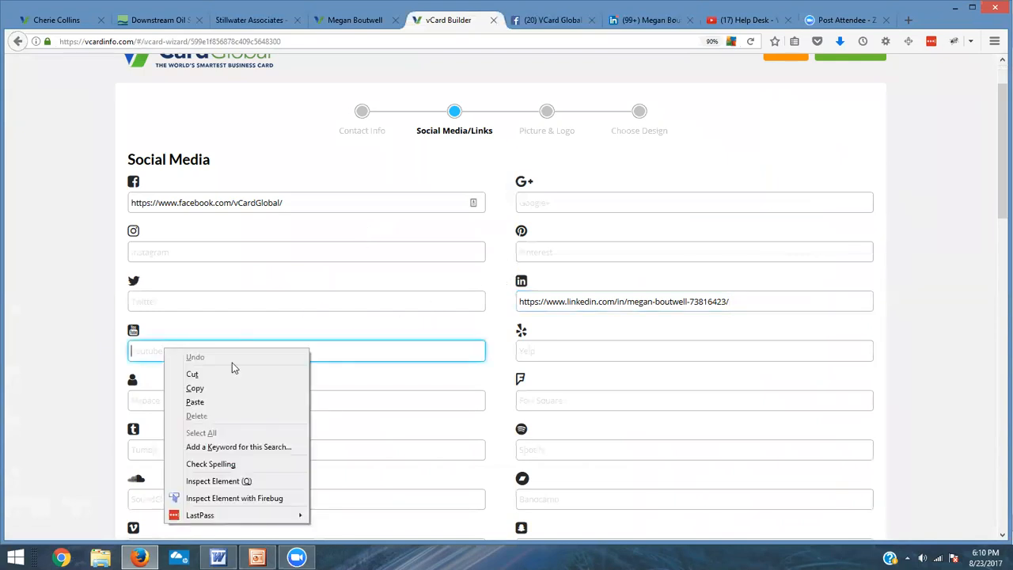
click(249, 401)
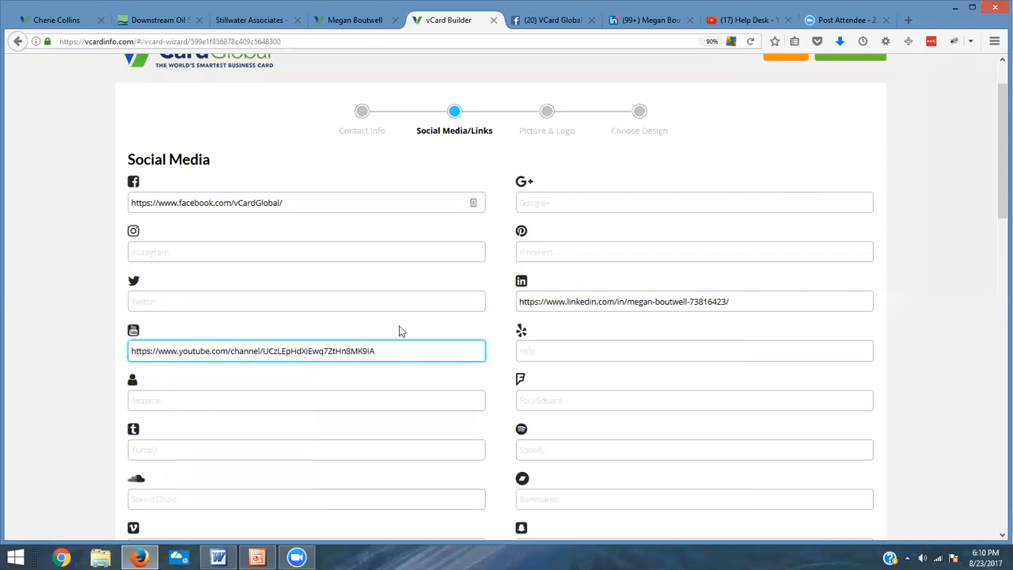
click(602, 322)
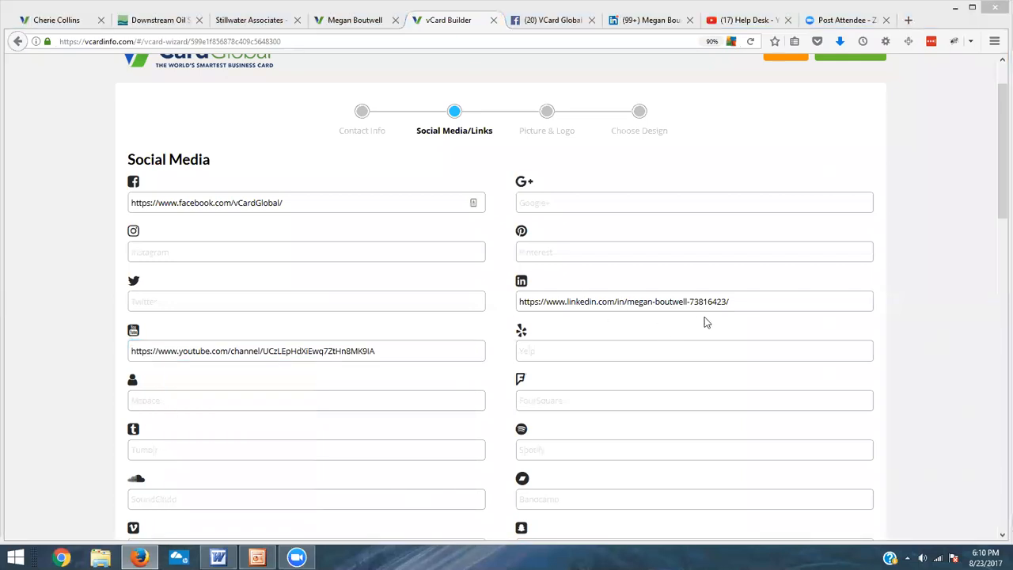
Step: Review the Reach Me Online messaging ID fields
scroll(891, 257, down, 3)
scroll(894, 268, down, 3)
click(211, 238)
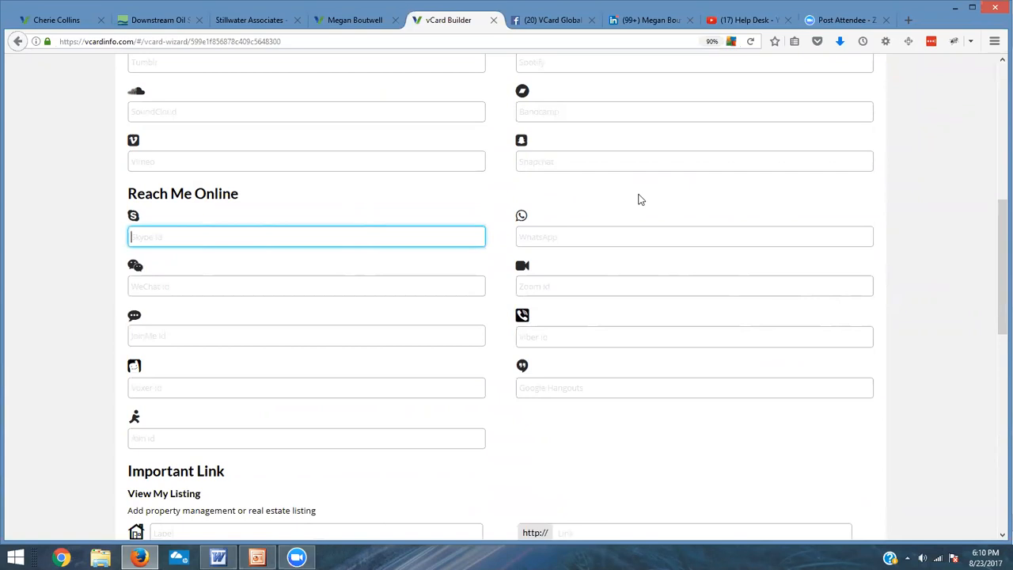
click(597, 237)
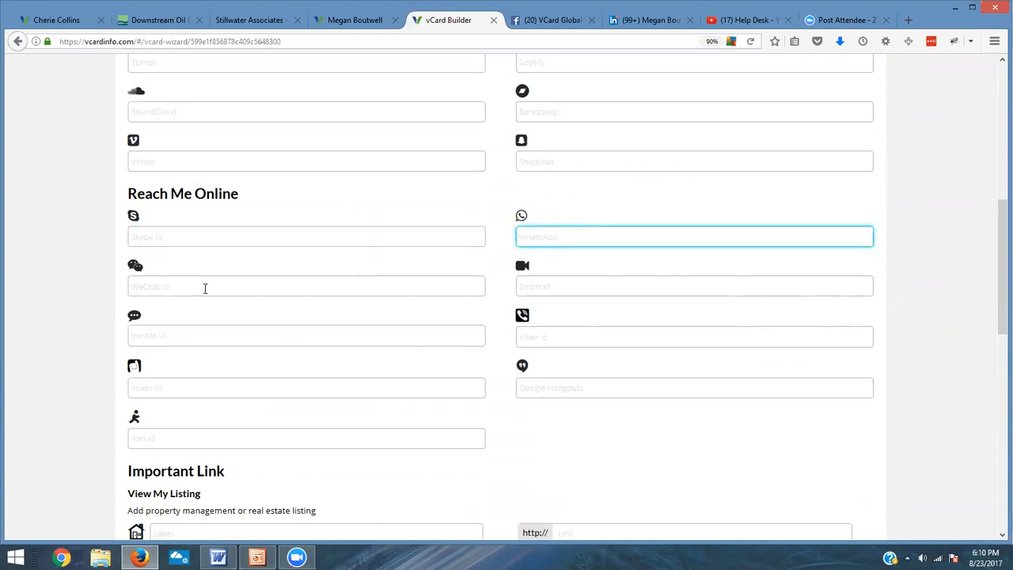
click(571, 280)
click(243, 344)
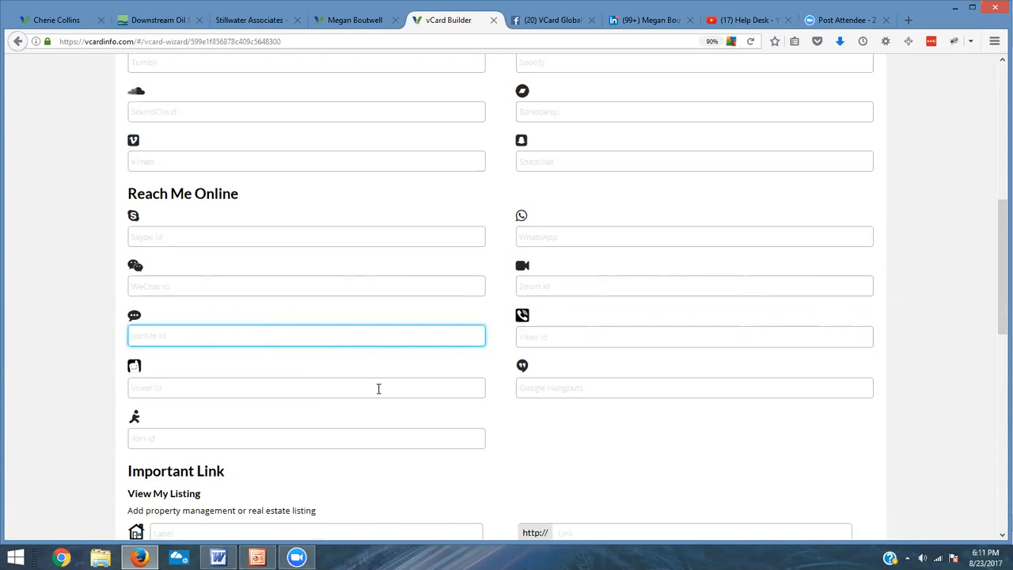
scroll(585, 265, down, 1)
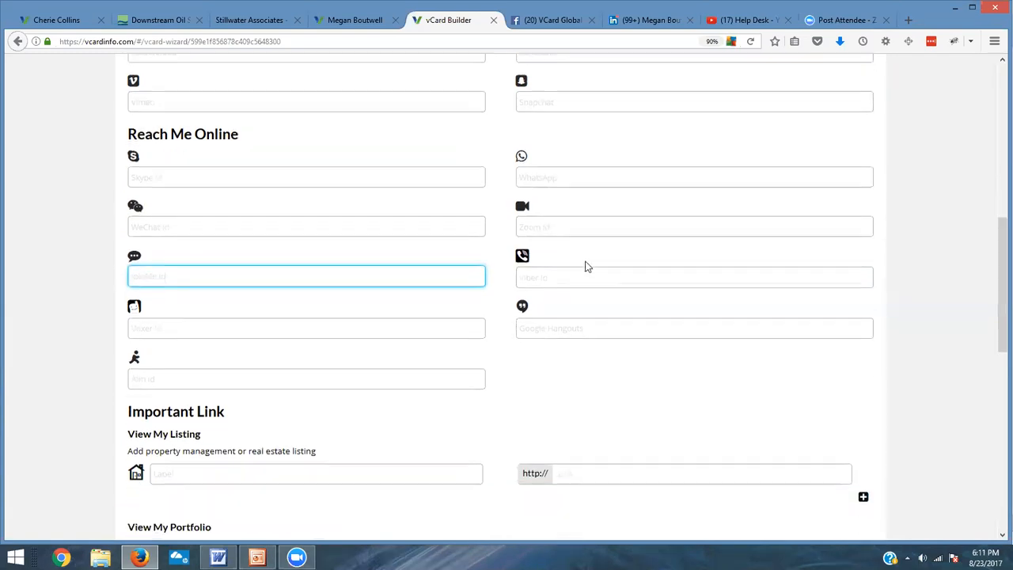
scroll(585, 266, down, 4)
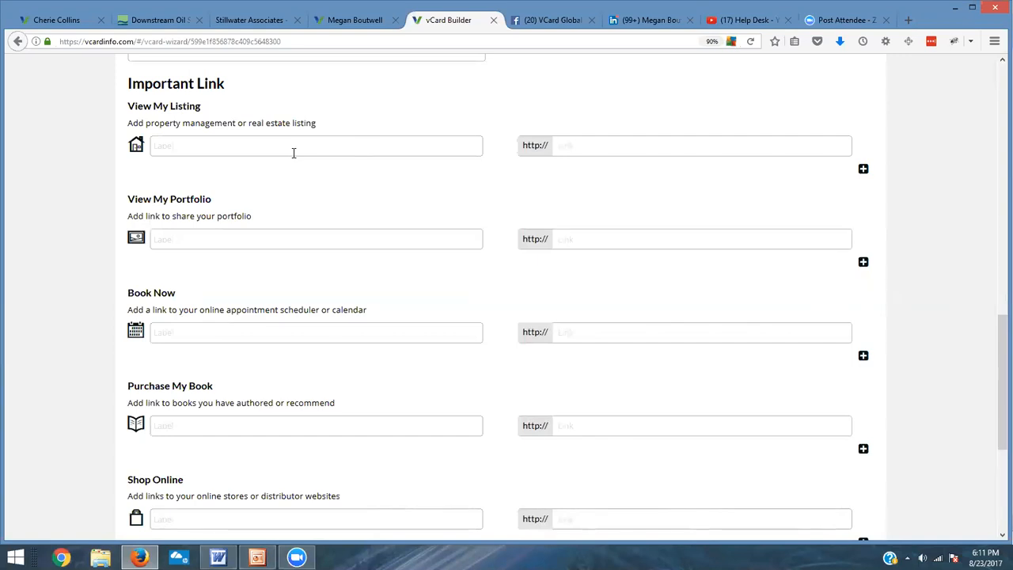
Step: Add a View My Listing link labelled Residential listings pointing to redfin.com/agent
click(293, 153)
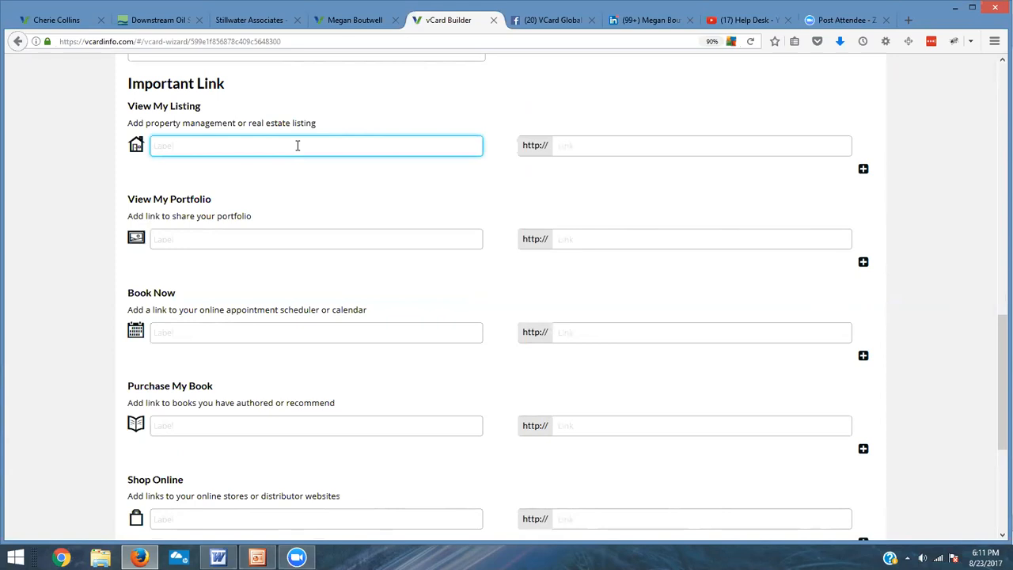
text(Re)
text(al)
text( Estate)
key(BackSpace)
key(BackSpace)
key(BackSpace)
key(BackSpace)
key(BackSpace)
key(BackSpace)
key(BackSpace)
key(BackSpace)
key(BackSpace)
text(sl)
text(dential lis)
text(tings)
key(Tab)
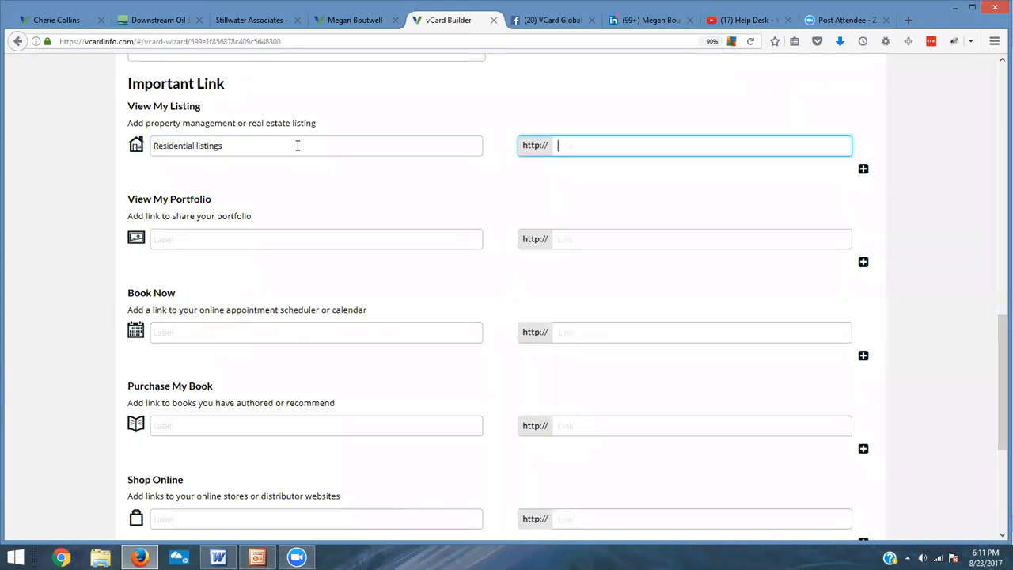
text(redfin.com/agent)
Step: Add a second listing row labelled Commercial Listings linking to loopnet.com
click(862, 169)
click(267, 175)
text(Commerical)
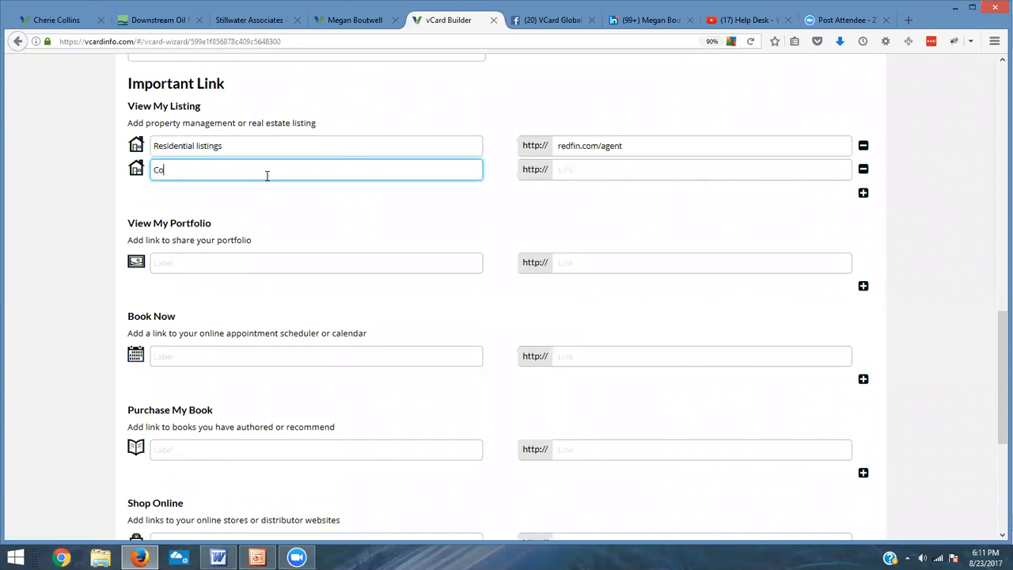
key(BackSpace)
key(BackSpace)
key(BackSpace)
key(BackSpace)
text(cial Listing)
key(Tab)
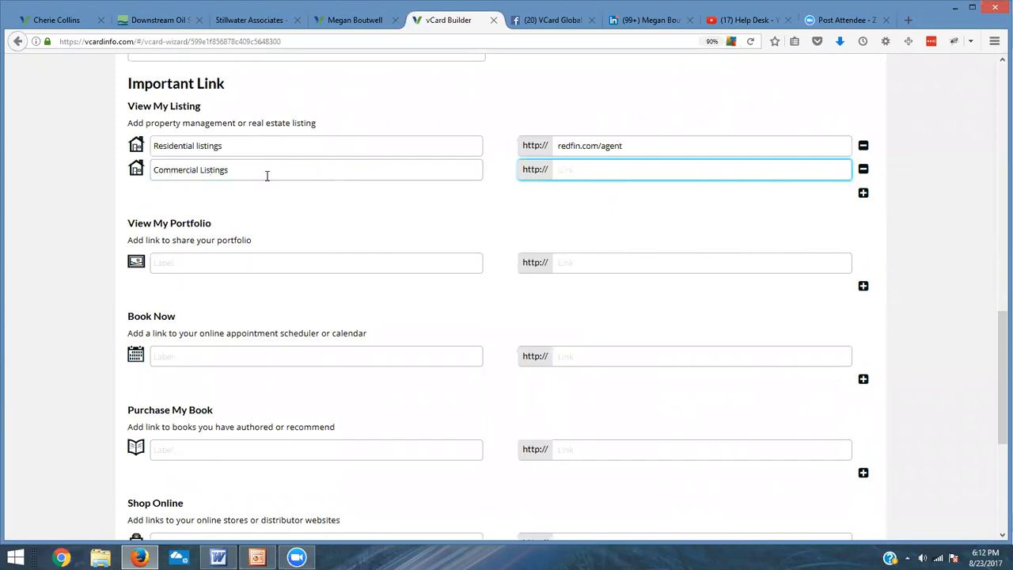
text(loopnet.com)
Step: Add a Book Now link labelled Book an Appointment pointing to schedulicity.com
click(262, 269)
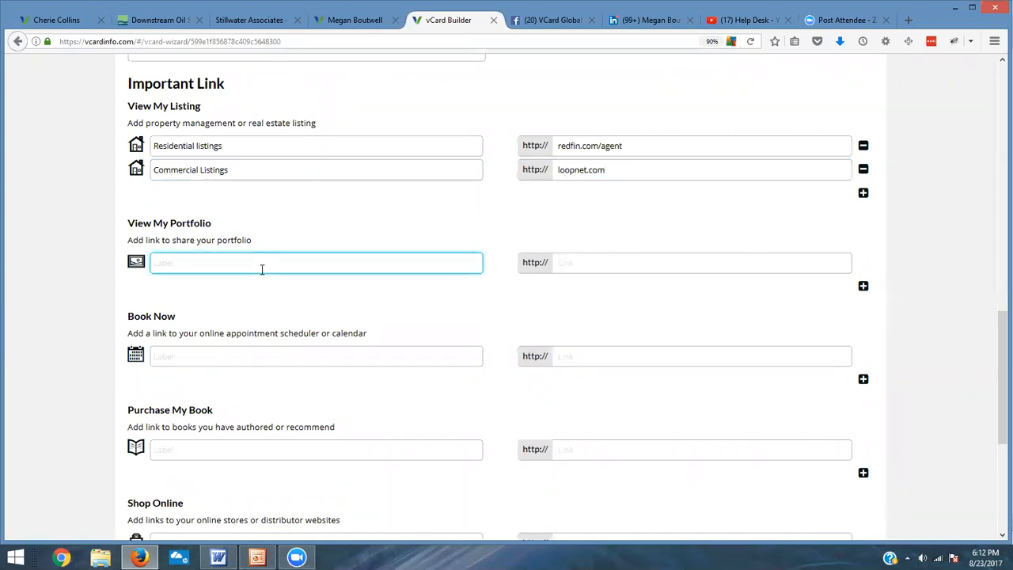
scroll(262, 281, down, 2)
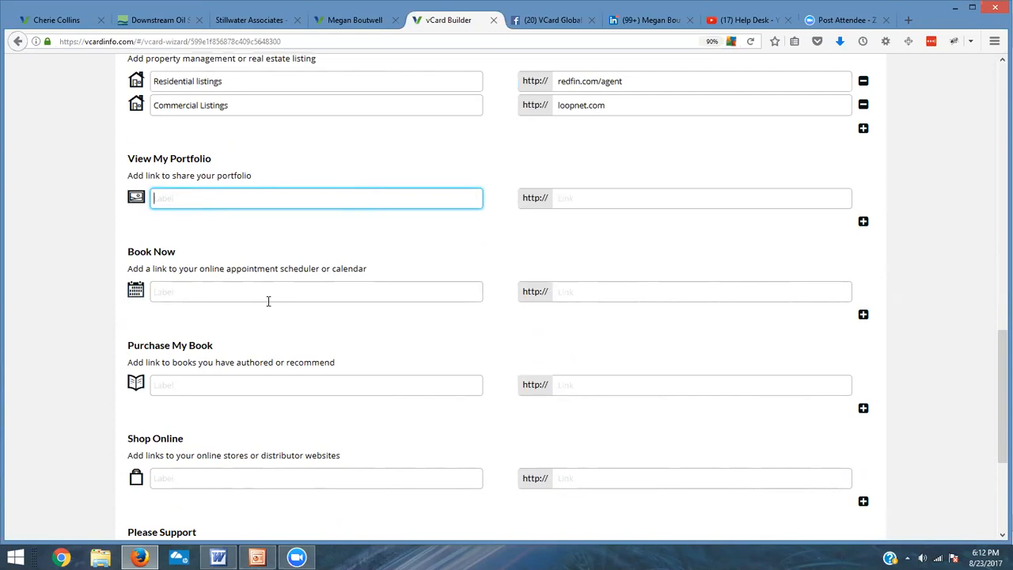
click(271, 295)
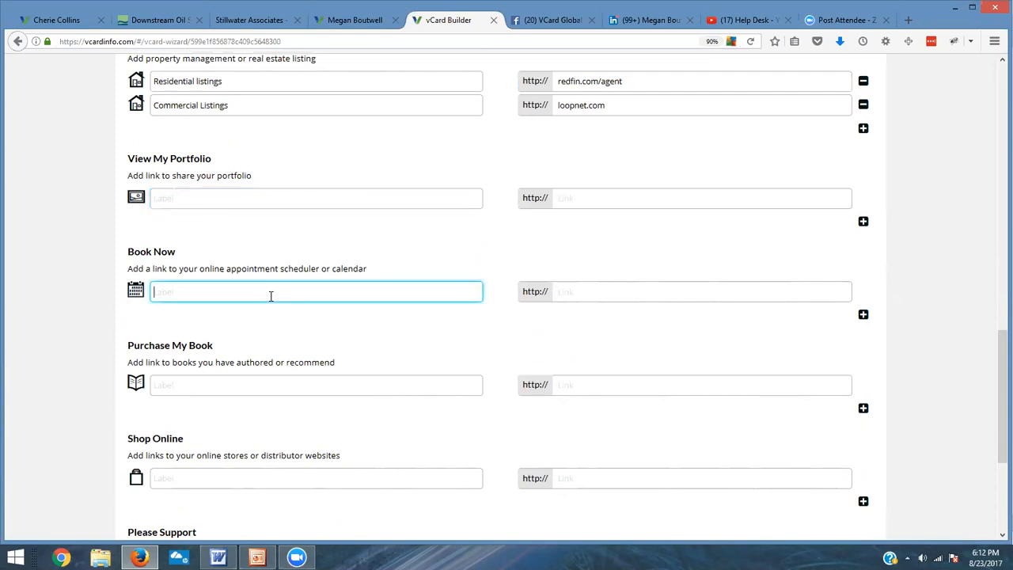
scroll(315, 327, down, 3)
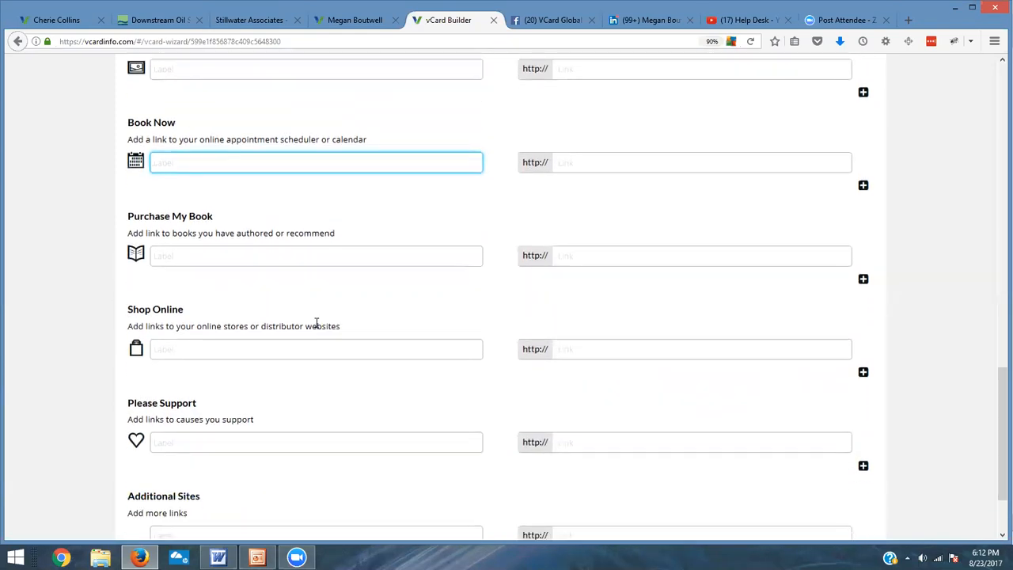
text(Book An)
key(BackSpace)
key(BackSpace)
text(an Appointment)
click(613, 163)
text(schedulicity.com)
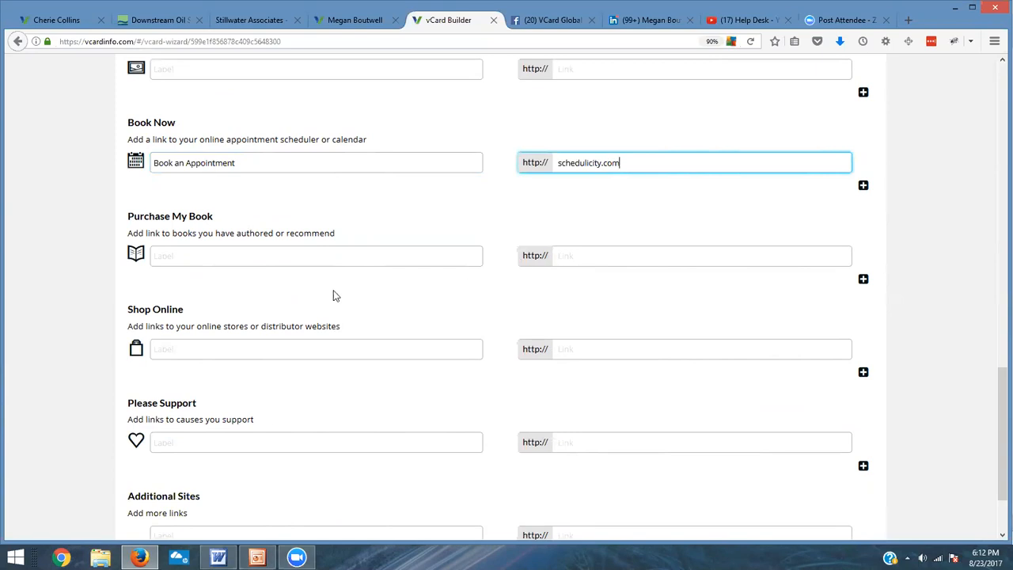
Step: Add a Shop Online link labelled Ellie's Stiches pointing to etsy.com
click(370, 254)
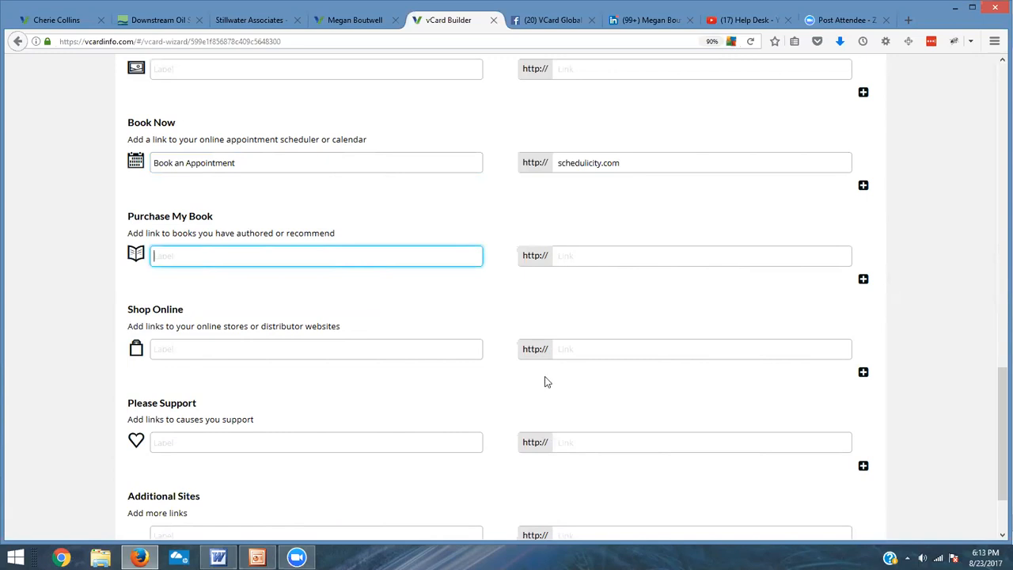
click(429, 353)
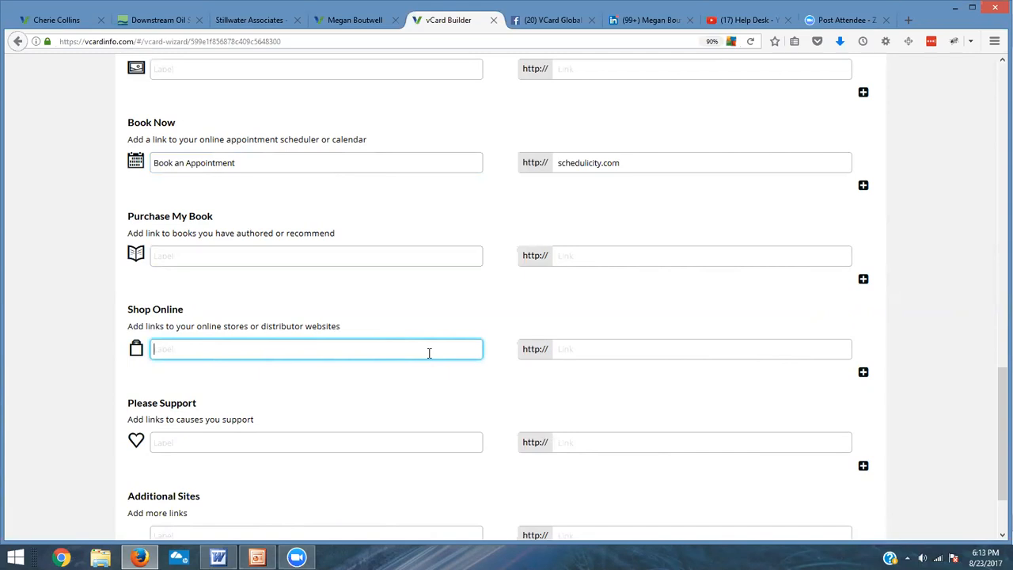
text(Ellies)
key(BackSpace)
key(BackSpace)
text('s Stiches)
click(586, 356)
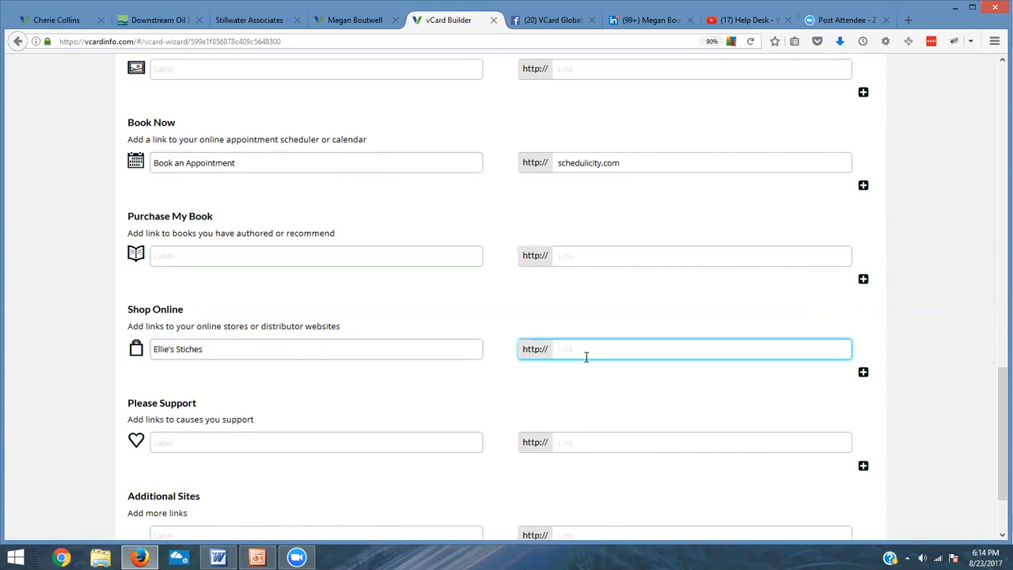
text(etc)
text(y)
text(.com)
Step: Review the remaining link sections and continue to the Picture & Logo step
scroll(407, 372, down, 3)
click(261, 352)
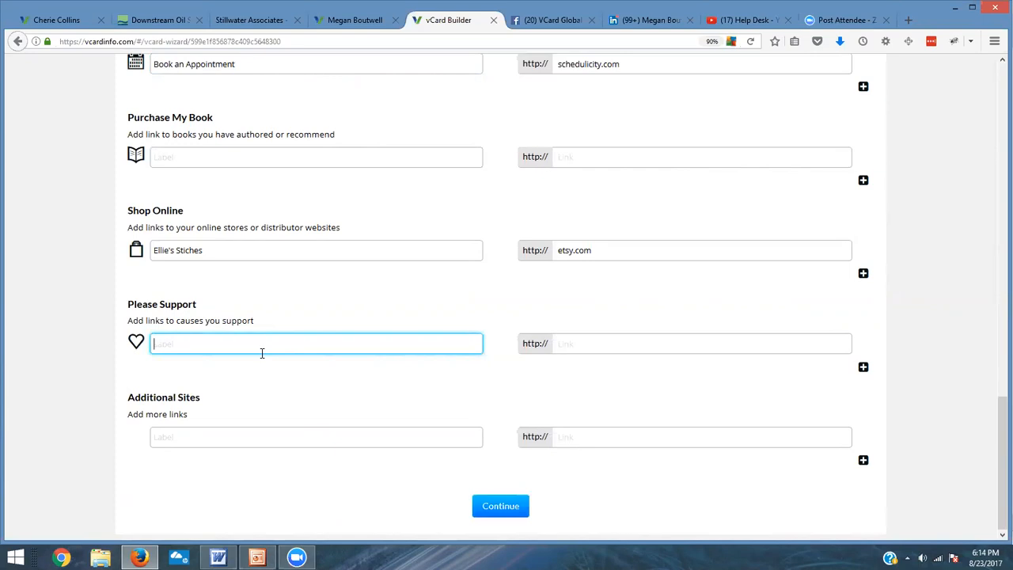
click(254, 429)
scroll(675, 293, up, 10)
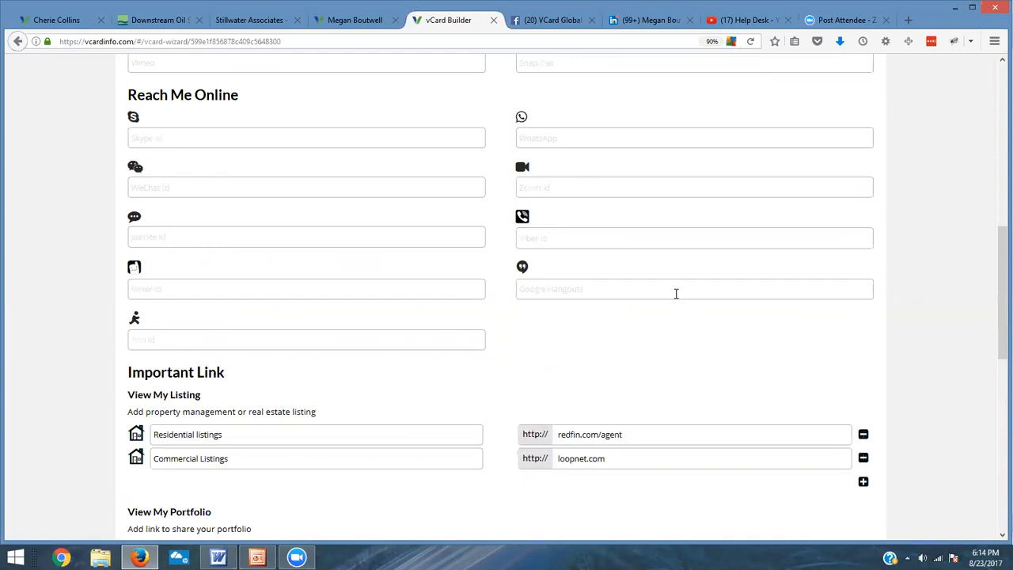
scroll(675, 293, down, 10)
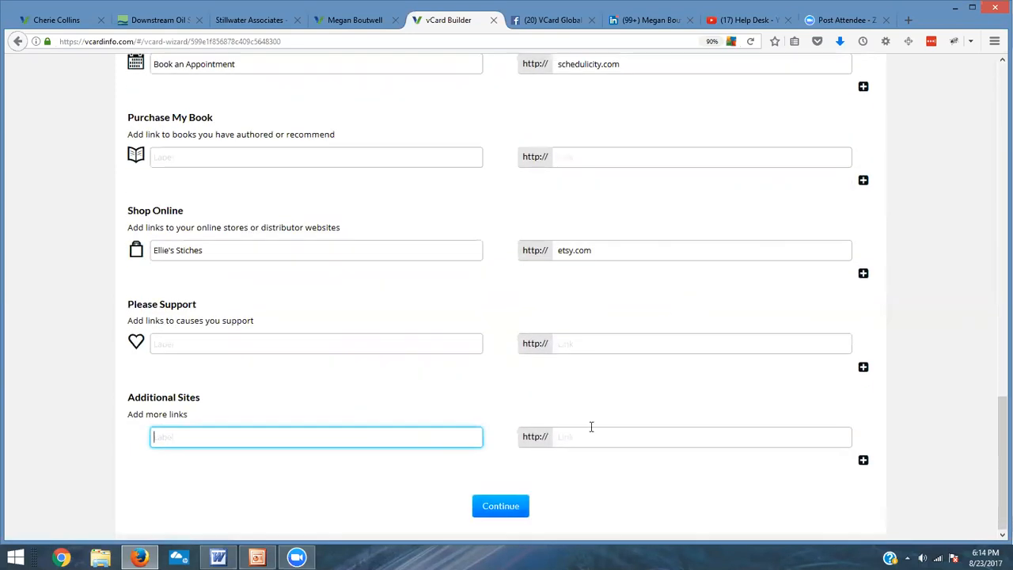
click(500, 505)
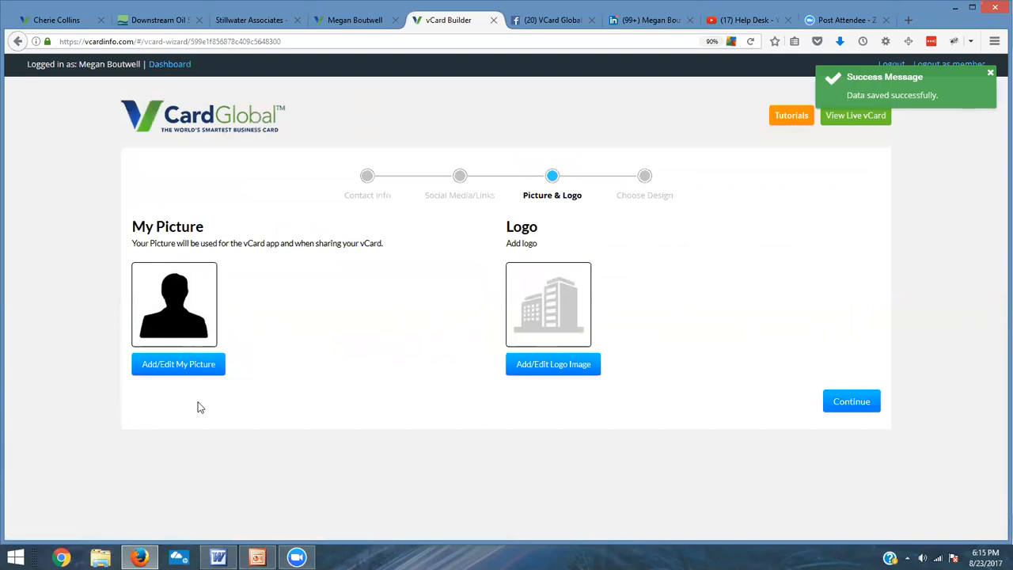
Step: Upload the client's portrait photo from the client's folder in Documents as My Picture, naming it with the client's first name
click(163, 364)
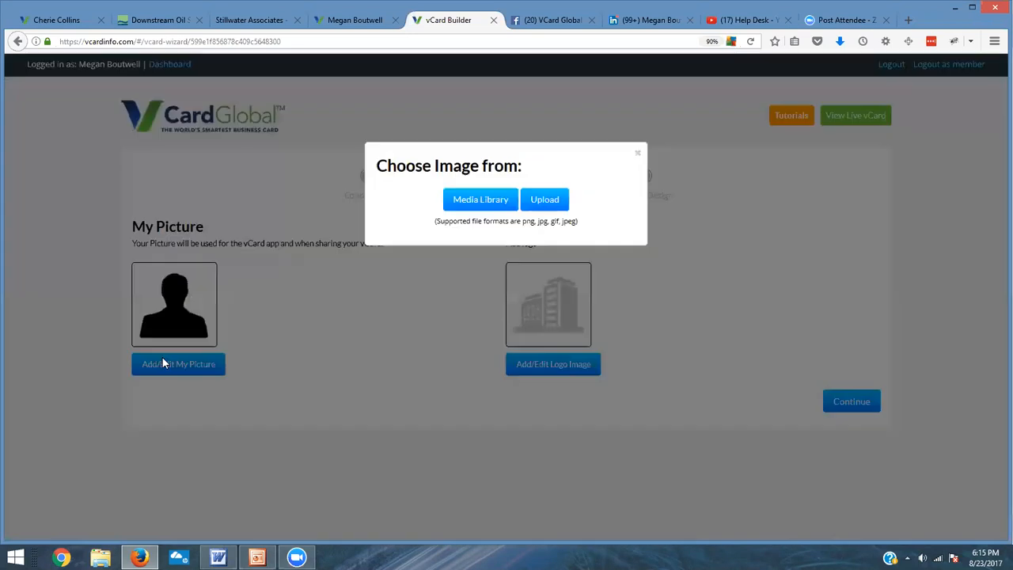
click(552, 199)
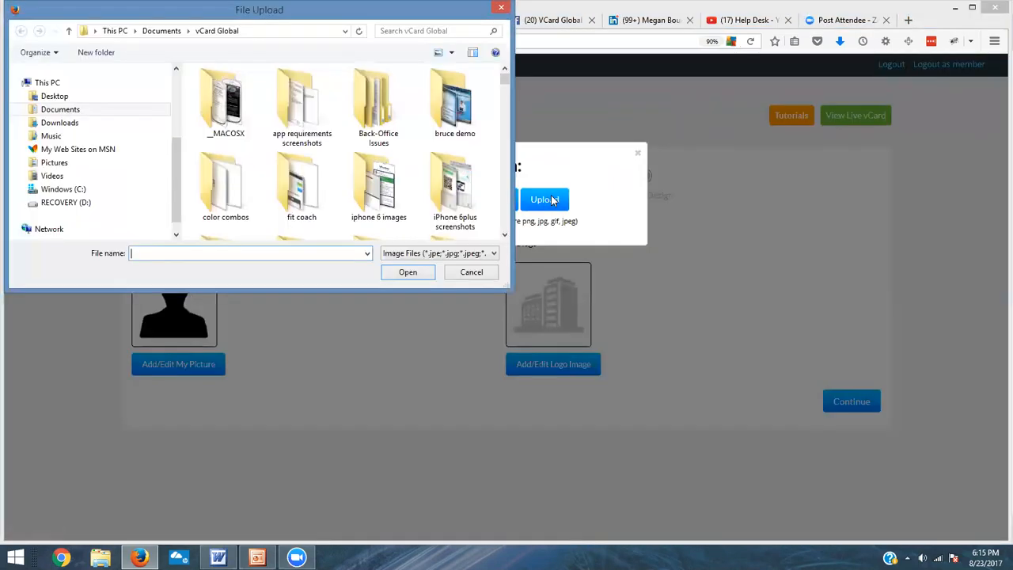
click(170, 32)
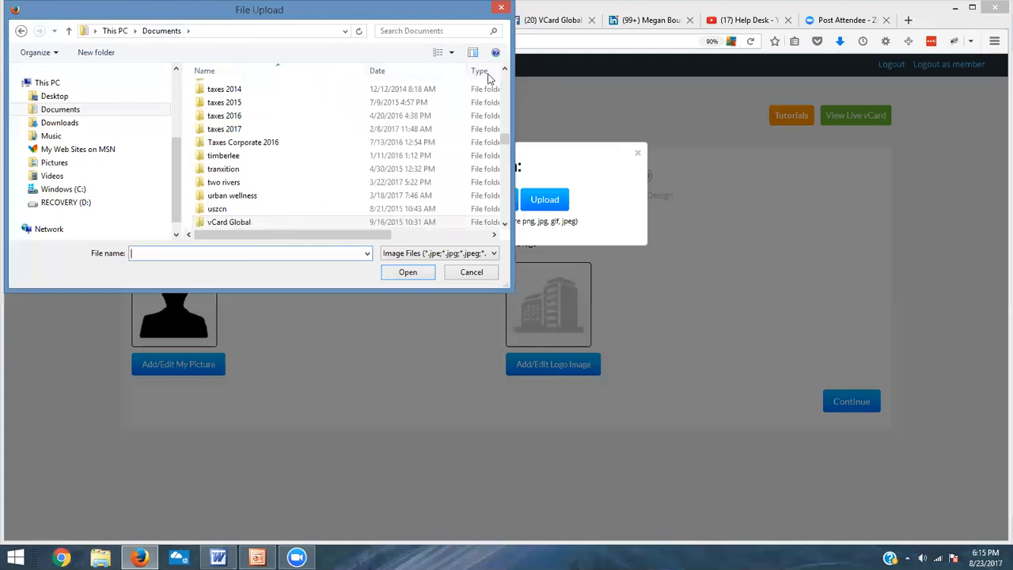
drag(506, 141, 507, 105)
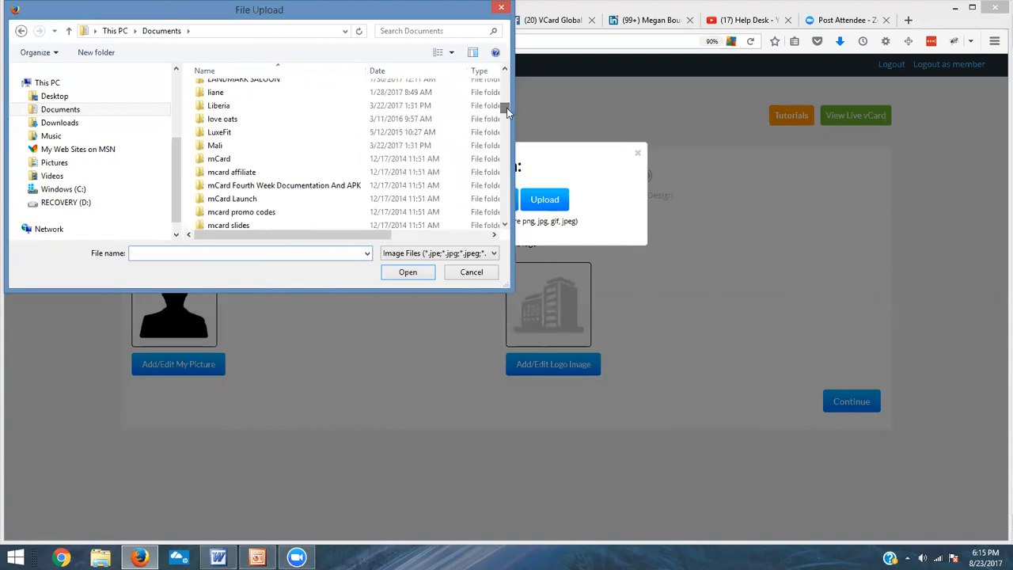
click(505, 225)
click(505, 225)
click(505, 226)
click(504, 225)
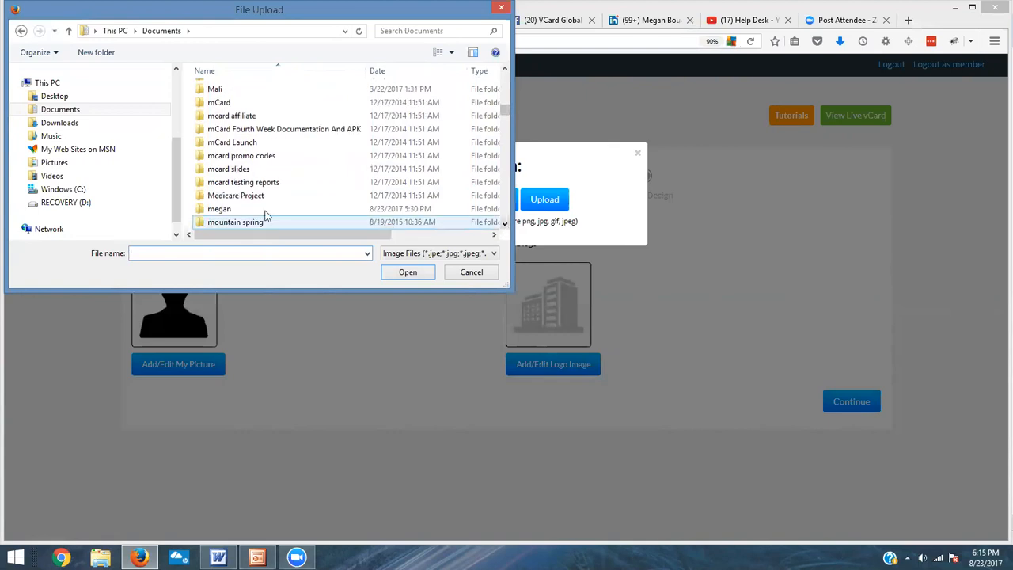
double_click(264, 209)
click(232, 120)
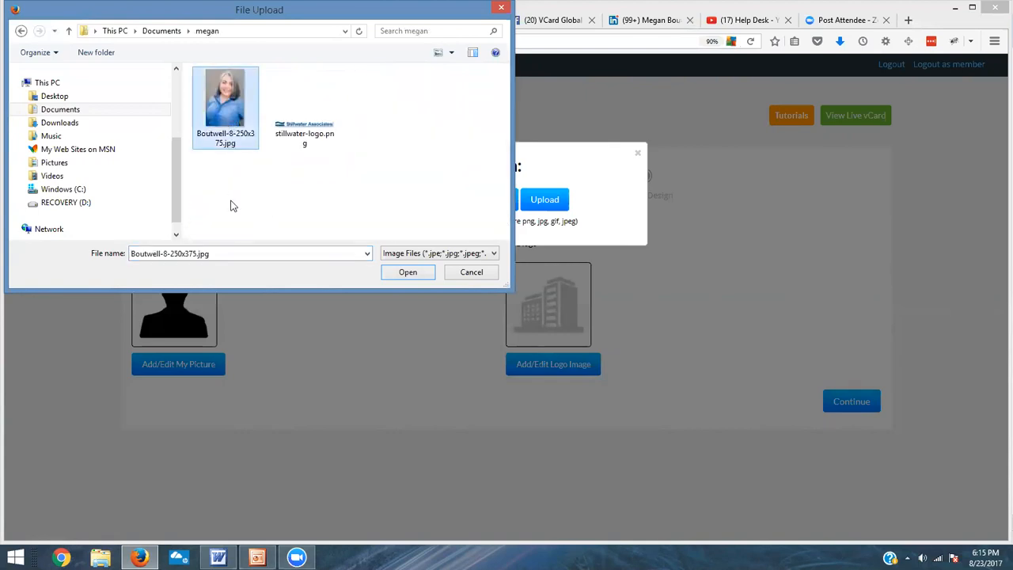
click(408, 271)
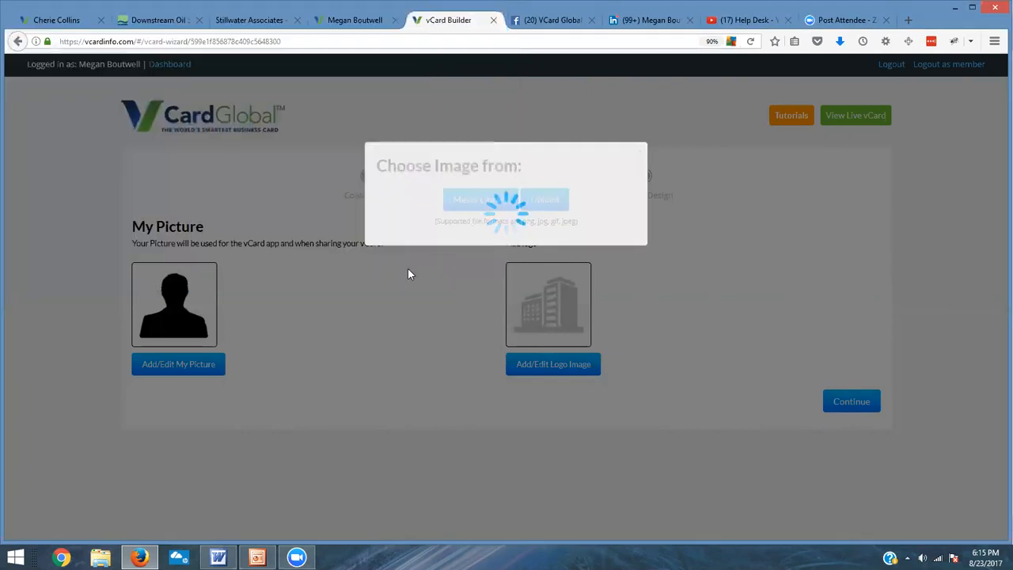
click(490, 414)
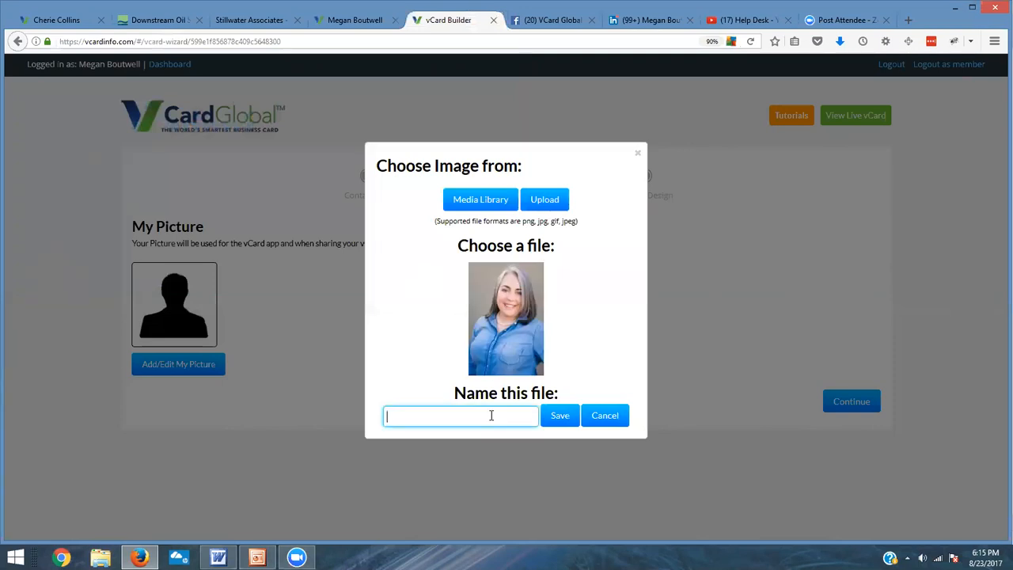
text(megan)
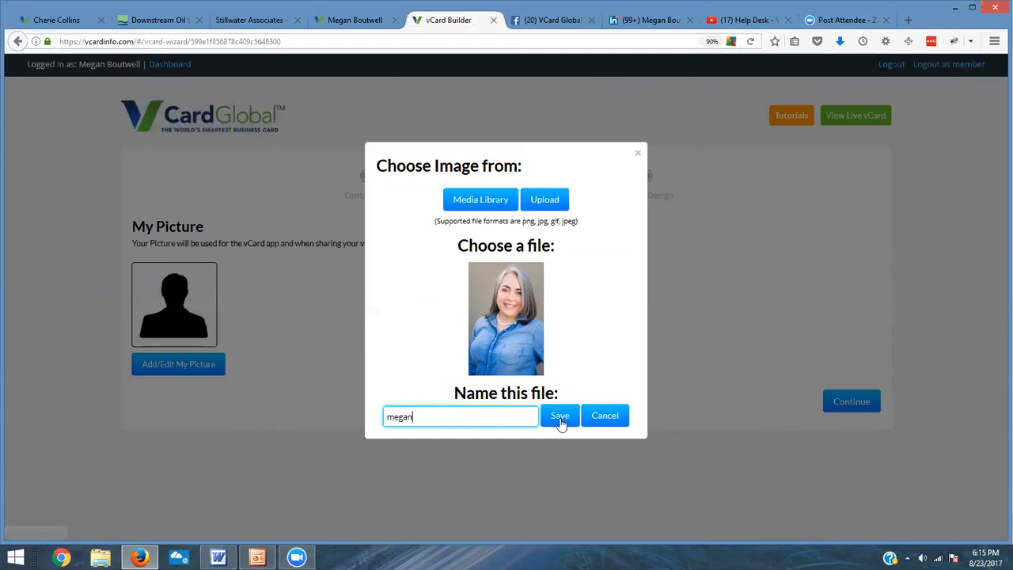
click(560, 418)
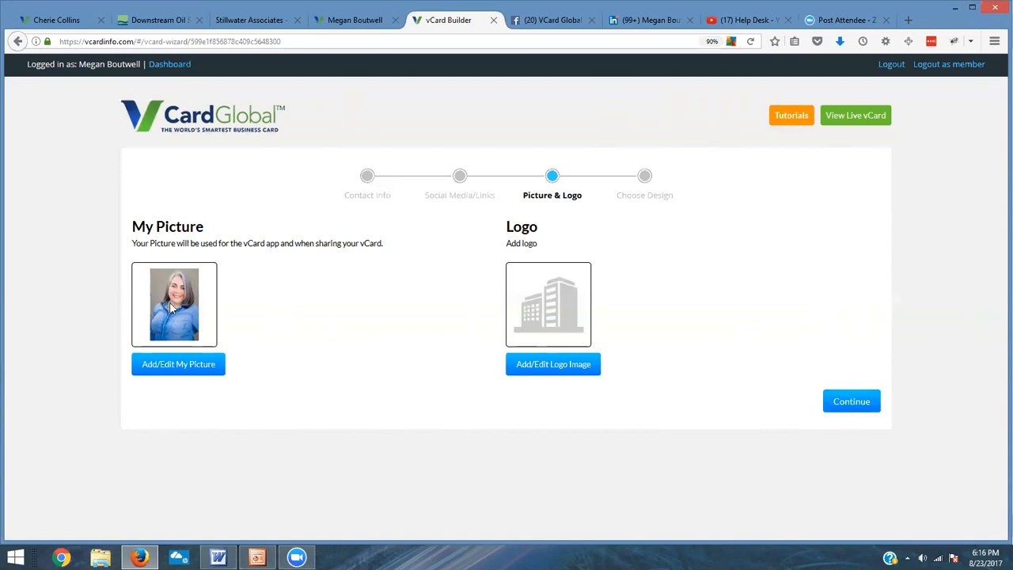
Step: Upload stillwater-logo.png as the logo image and name the file Logo
click(573, 370)
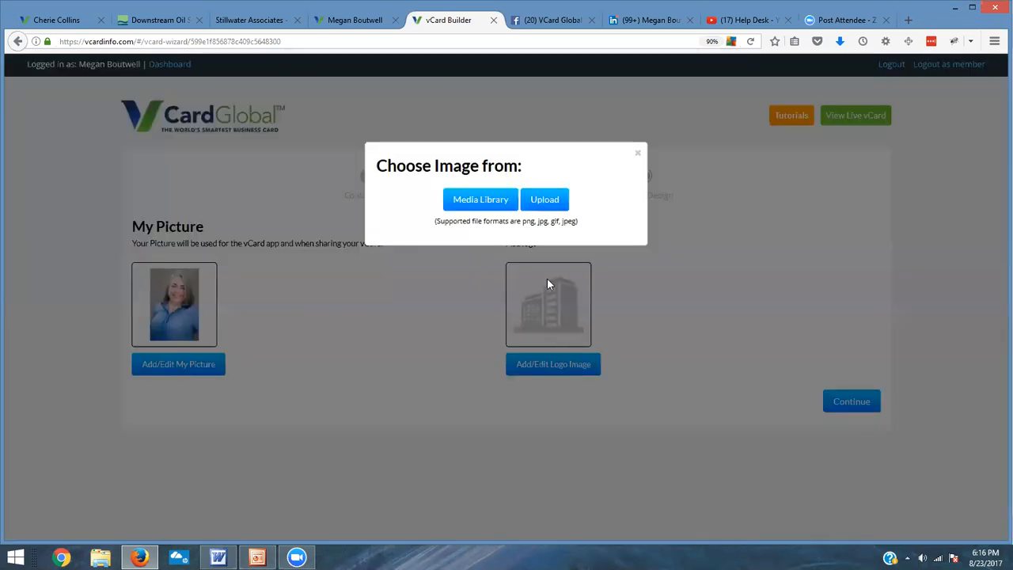
click(553, 201)
click(320, 135)
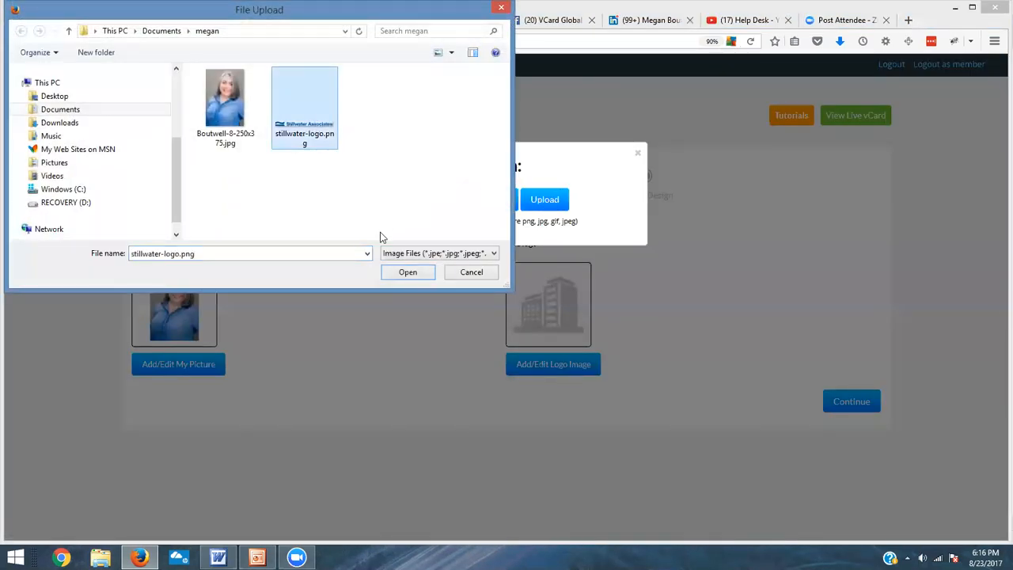
click(409, 276)
click(484, 416)
text(Logo)
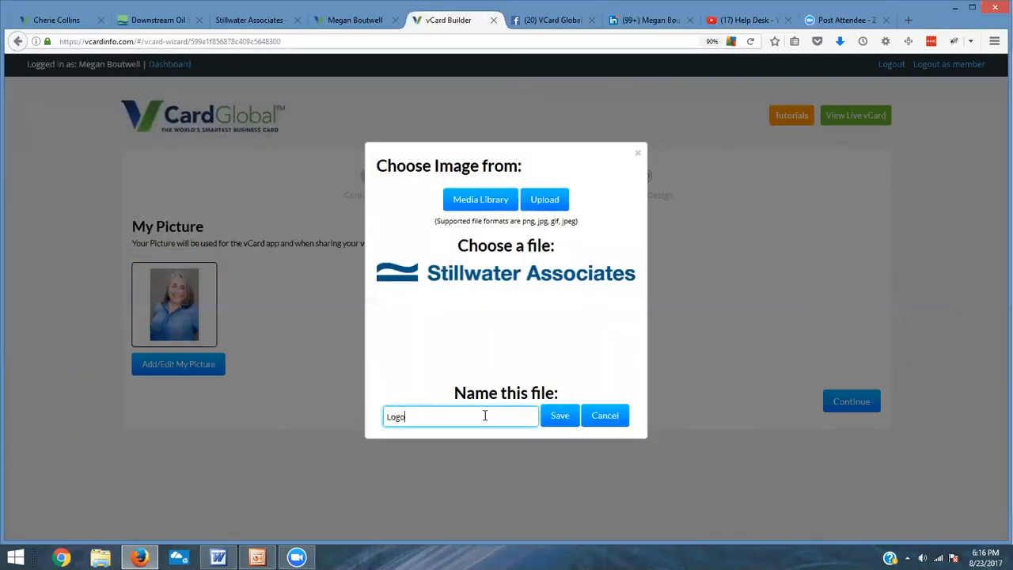
click(567, 420)
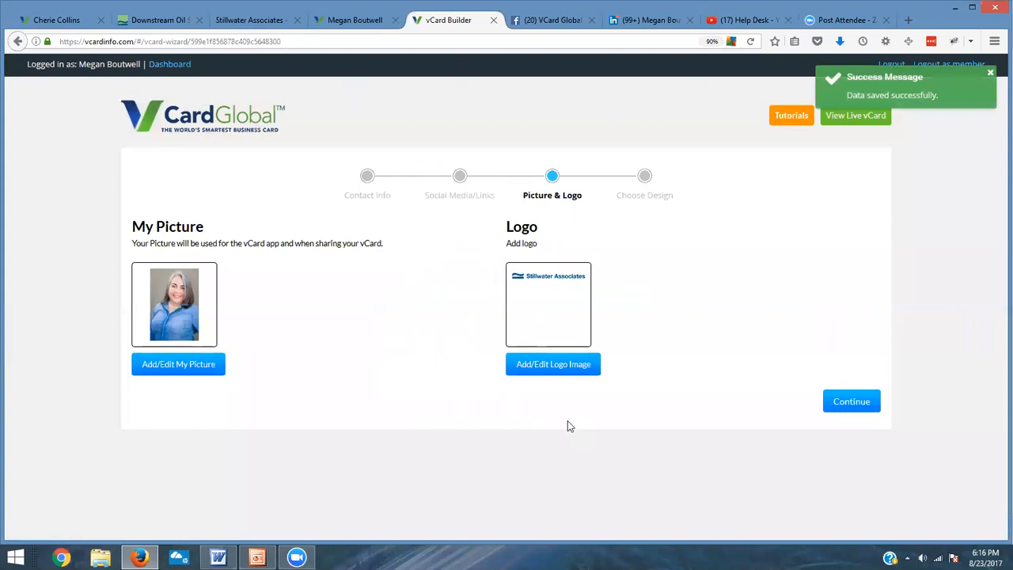
Step: Continue to the Choose Design step and try the Classic White theme with several colour options
click(860, 405)
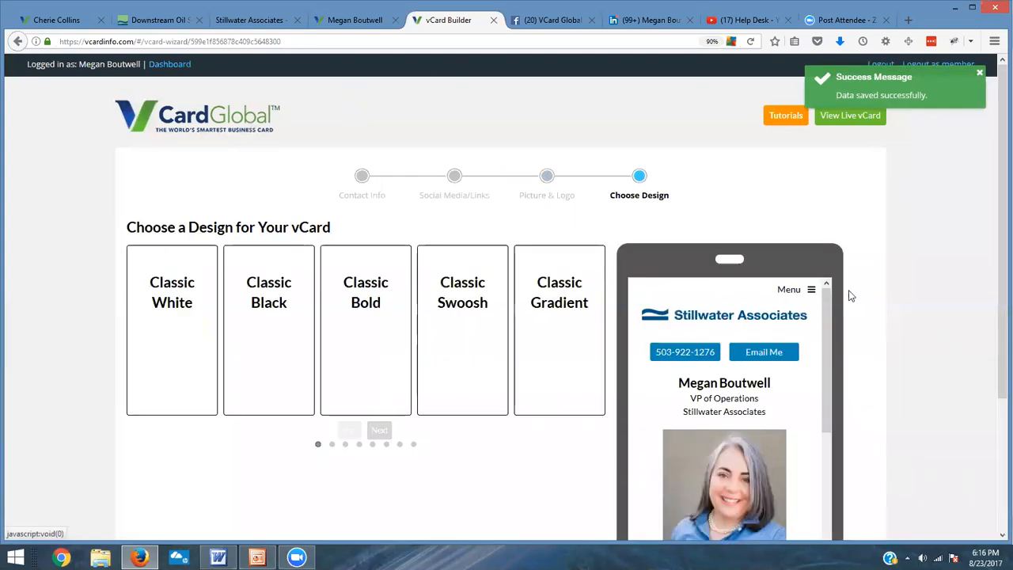
scroll(995, 79, down, 5)
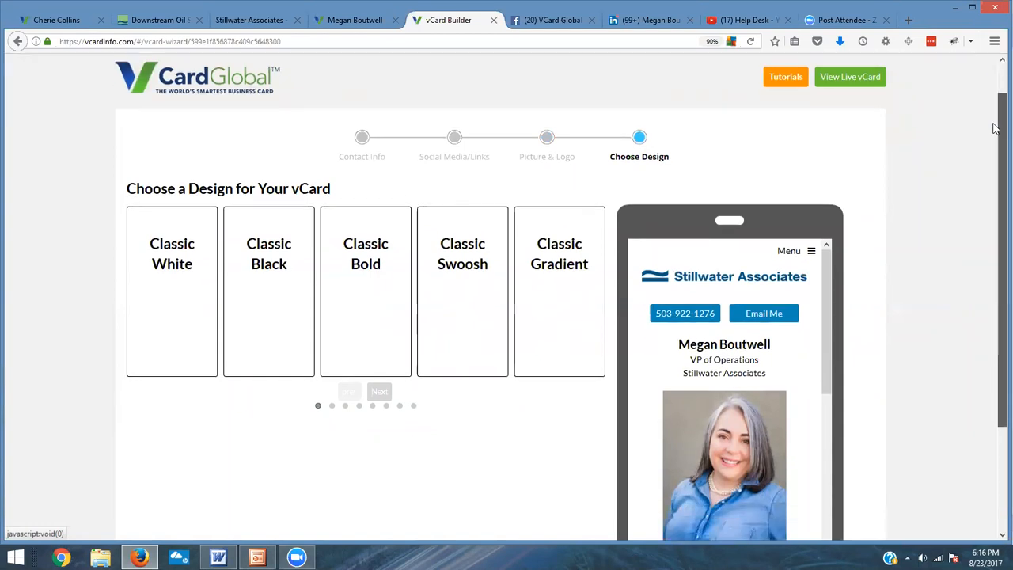
drag(826, 141, 841, 124)
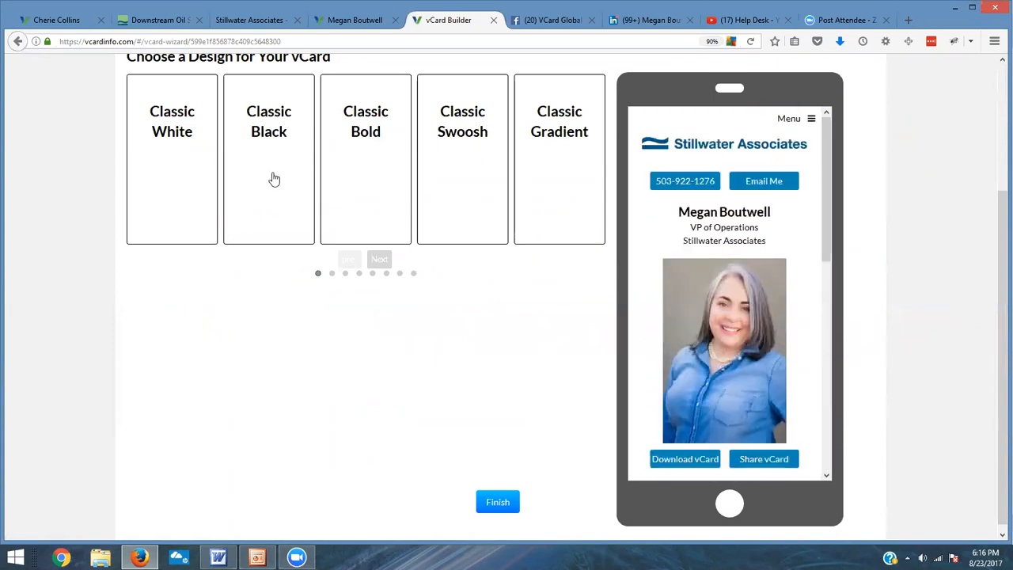
click(167, 148)
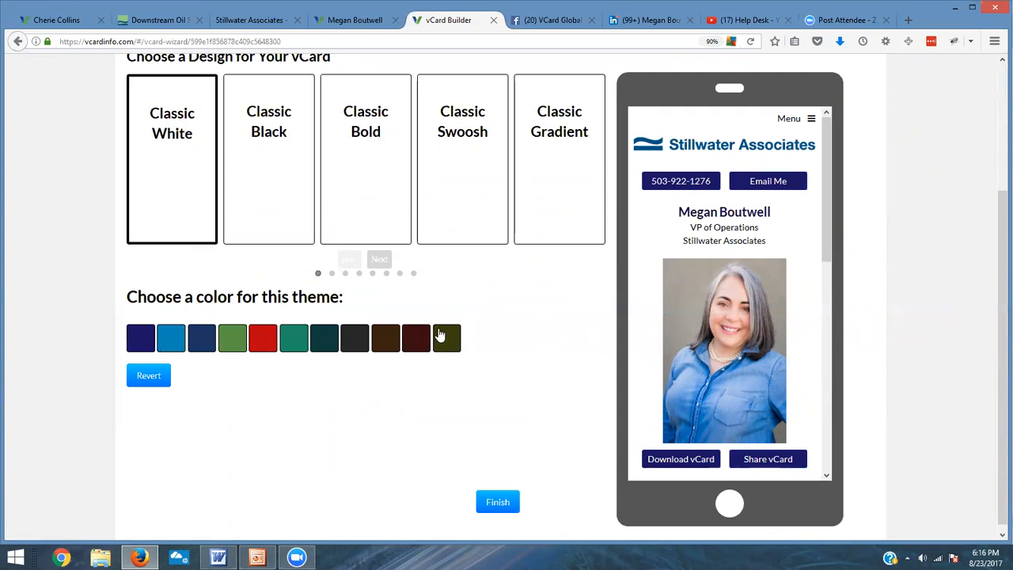
click(200, 343)
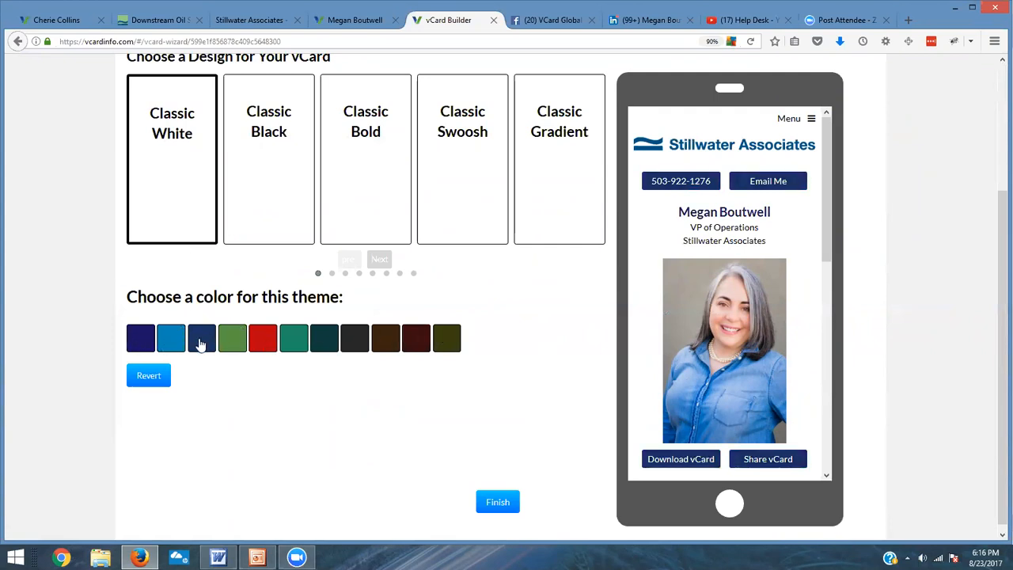
click(230, 344)
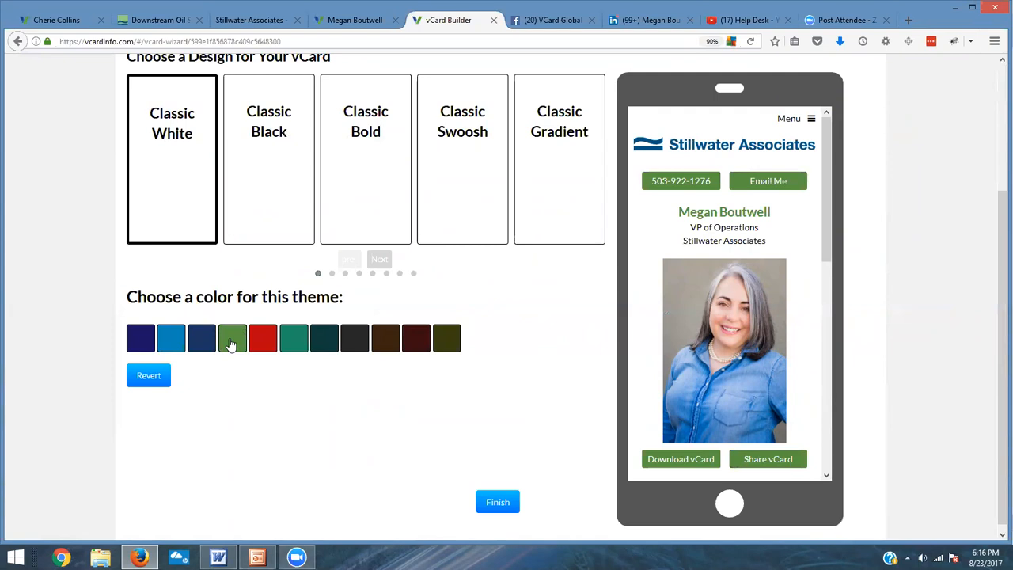
click(269, 348)
click(298, 348)
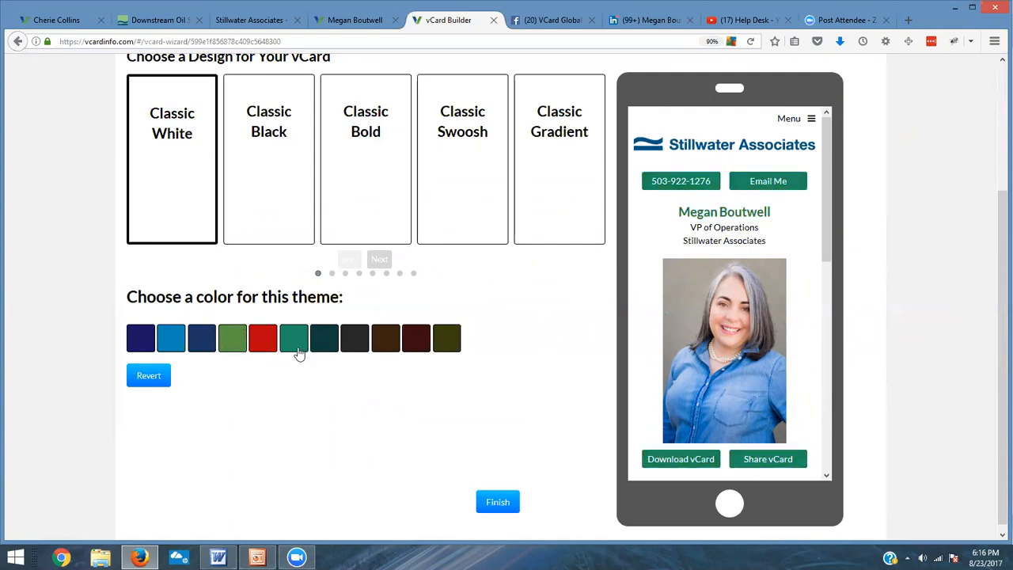
Step: Switch the design to the Classic Black theme with the orange colour
click(270, 167)
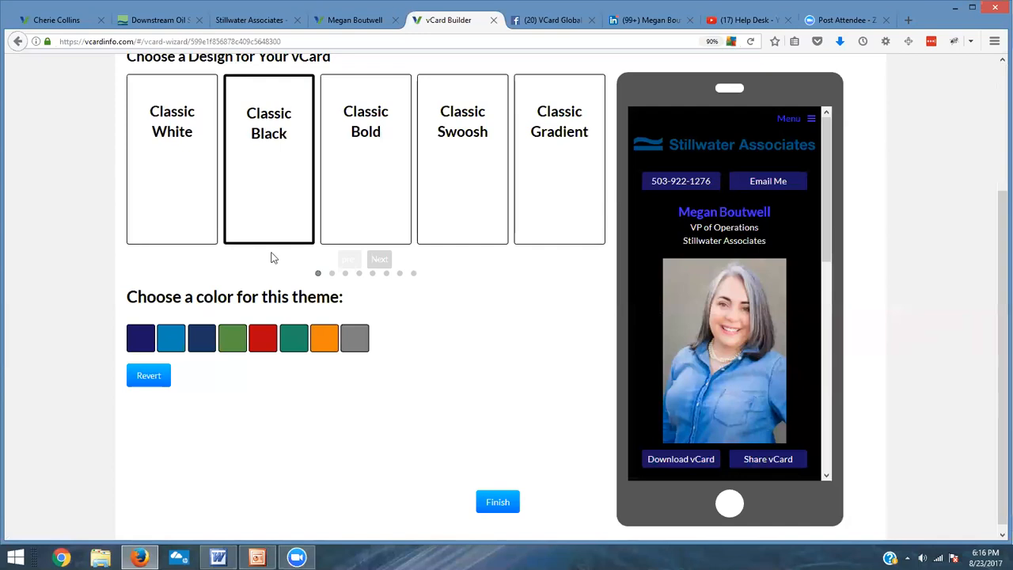
click(332, 347)
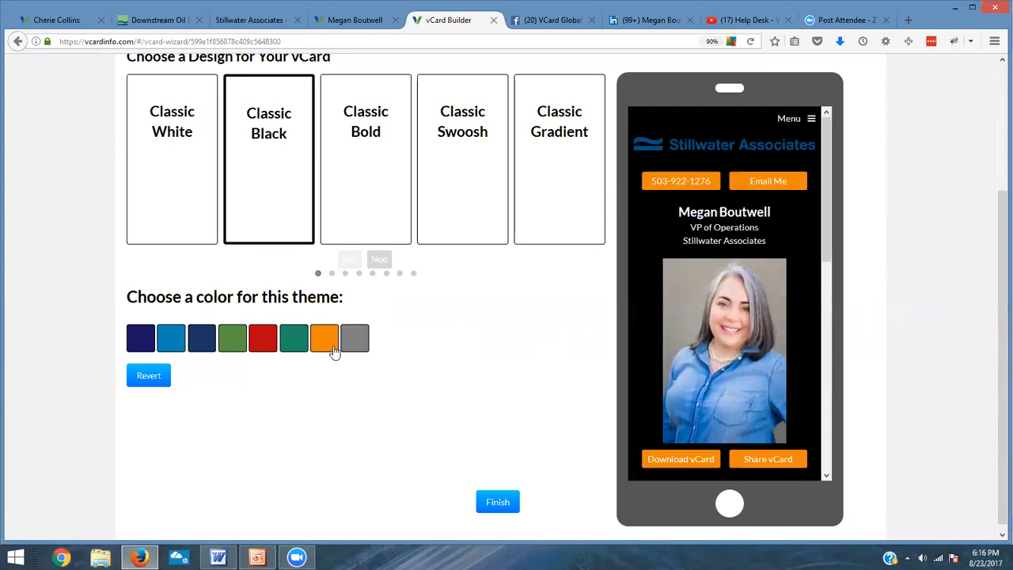
Step: Try the Classic Bold theme with a purple-and-orange colour, then Classic Swoosh and Classic Gradient
click(364, 154)
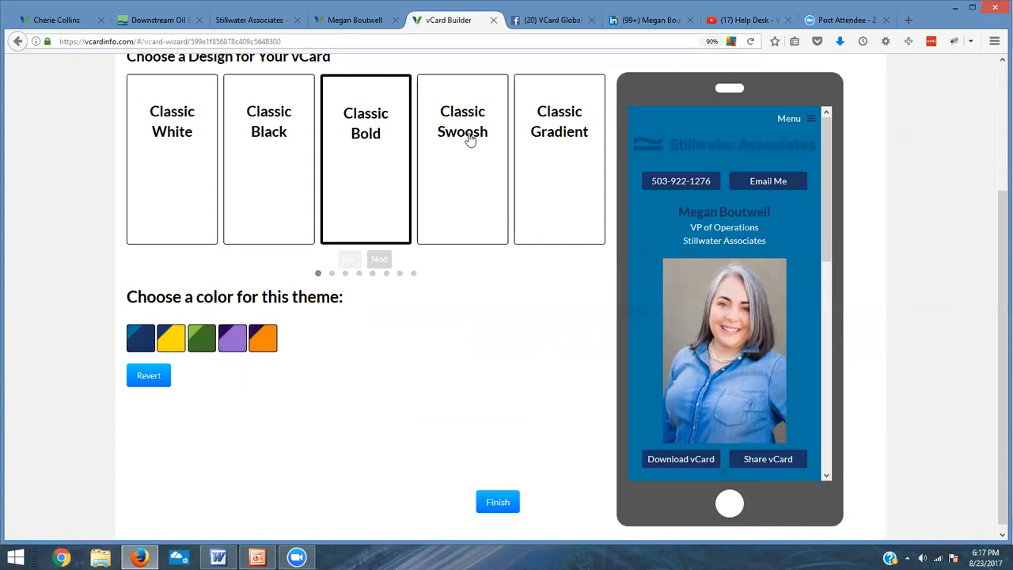
click(269, 336)
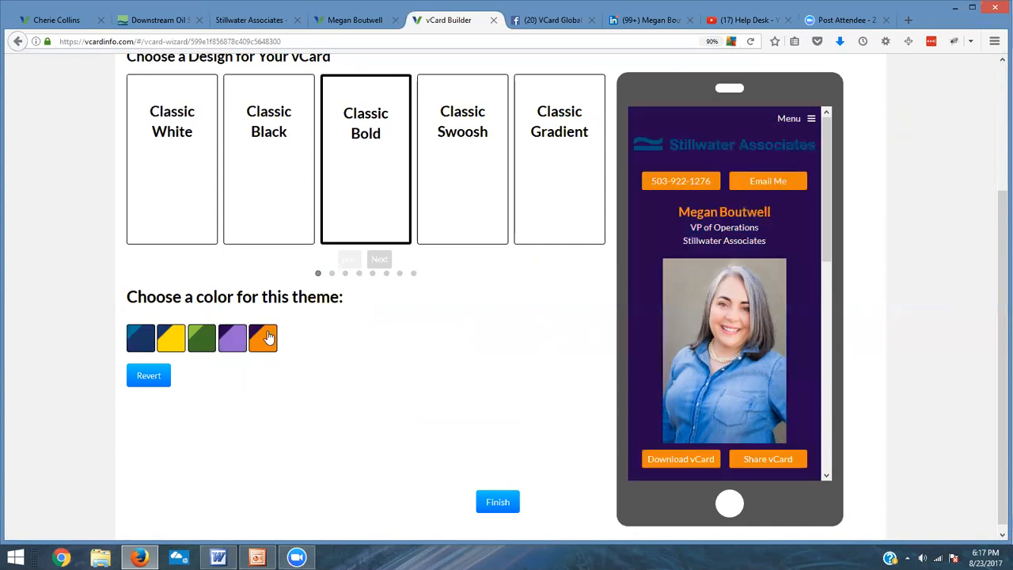
click(447, 190)
click(567, 170)
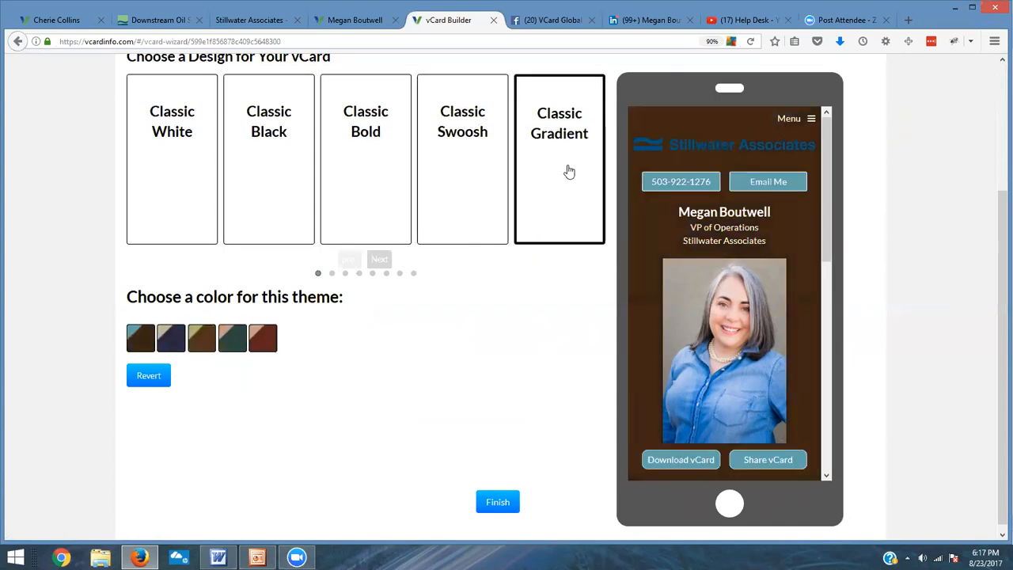
Step: Page through the remaining designs and try the vCard White theme
click(379, 260)
click(379, 259)
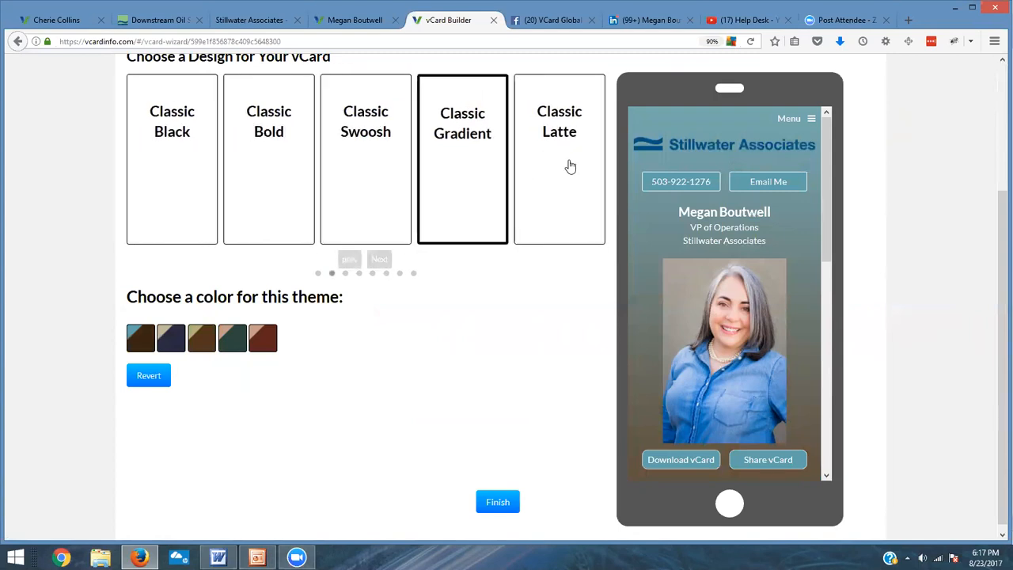
click(379, 261)
click(380, 261)
click(381, 261)
click(381, 261)
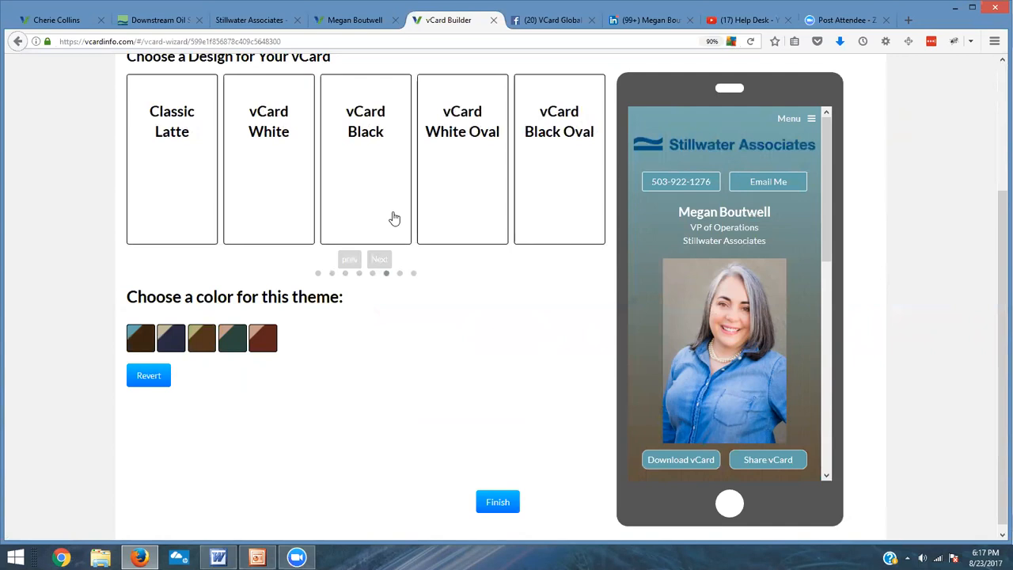
click(301, 192)
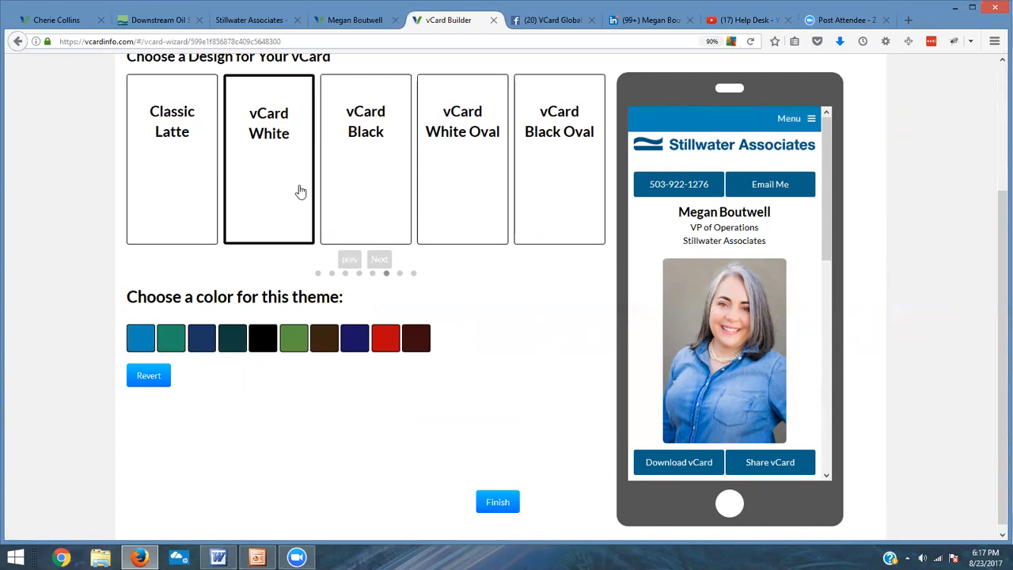
Step: Return to the first designs and choose the Classic White theme with the dark navy colour
click(352, 266)
click(352, 267)
click(352, 267)
click(352, 267)
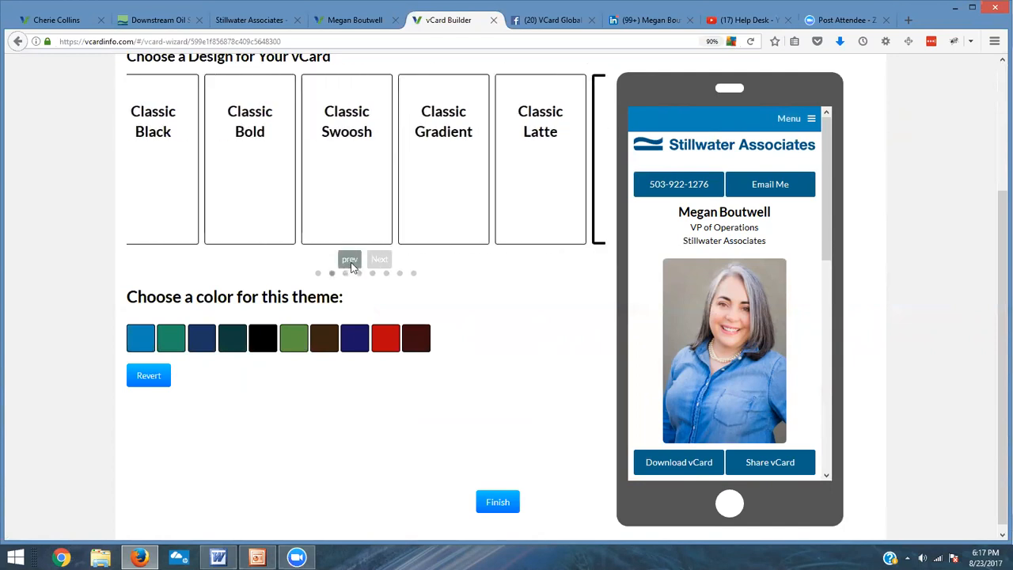
click(352, 266)
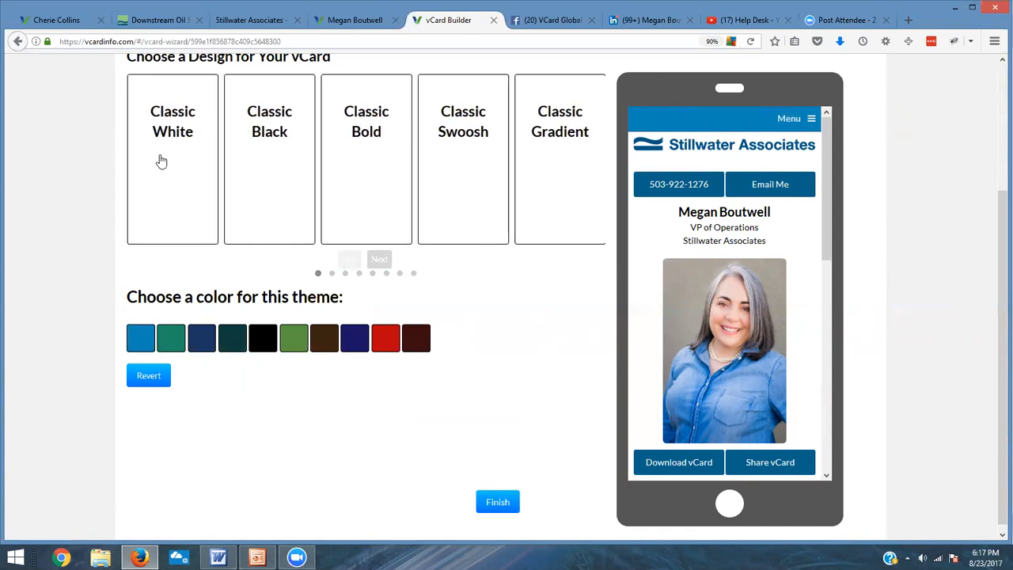
click(183, 136)
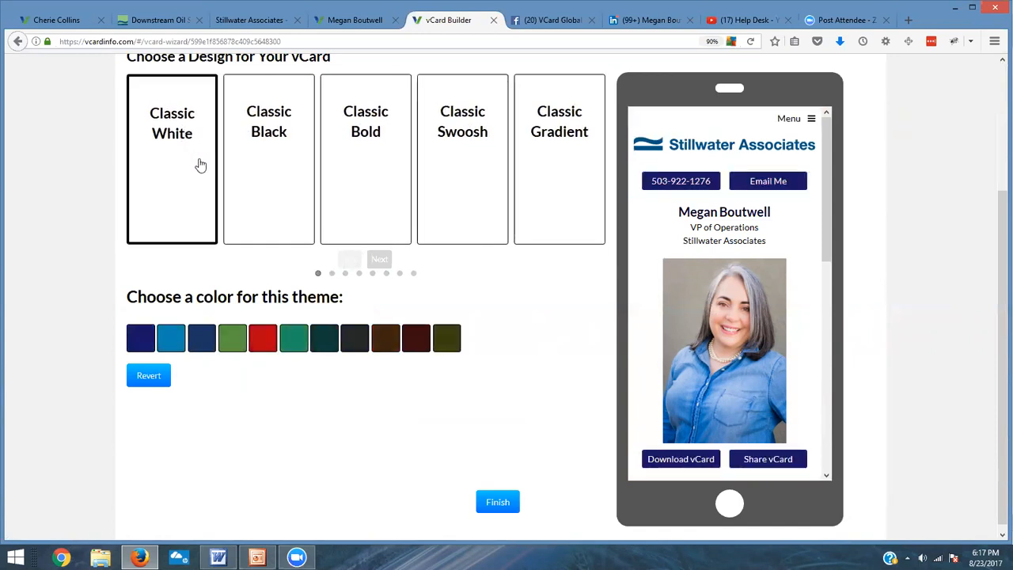
click(201, 341)
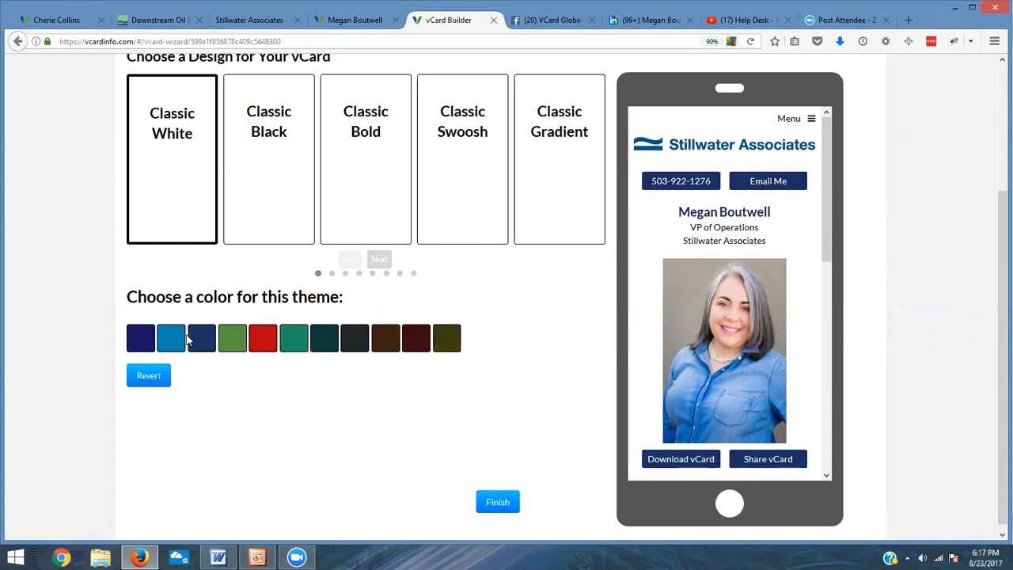
Step: Finish the set-up wizard with the Classic White design
scroll(815, 305, down, 3)
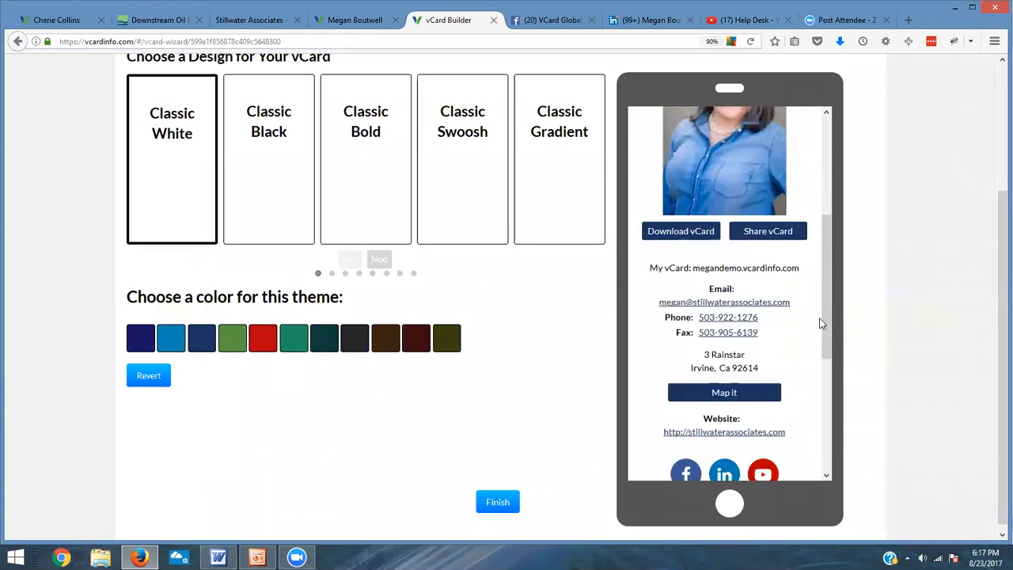
scroll(820, 323, down, 3)
click(501, 500)
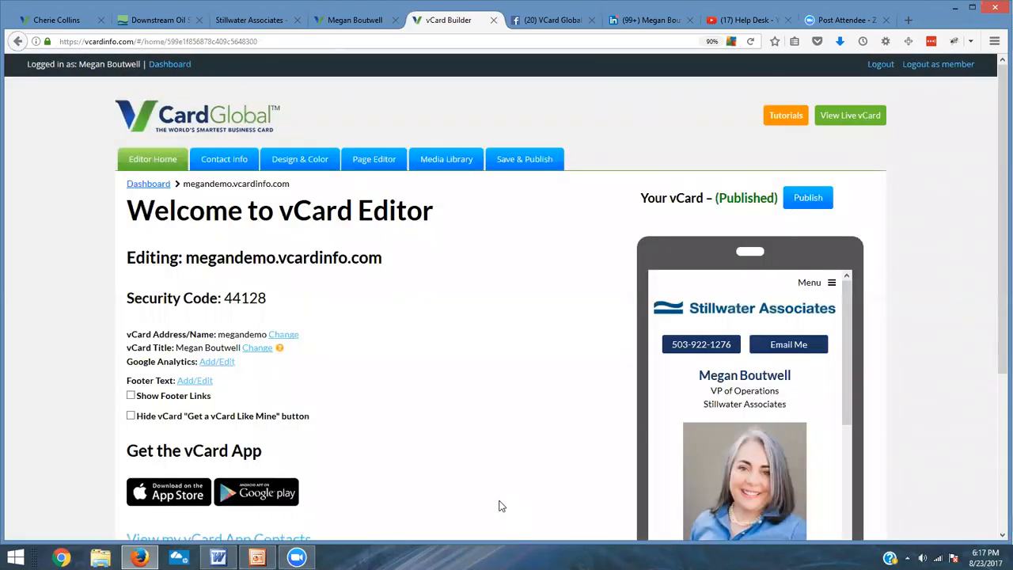
Step: Review the published card's preview on the vCard Editor home page
scroll(776, 261, down, 4)
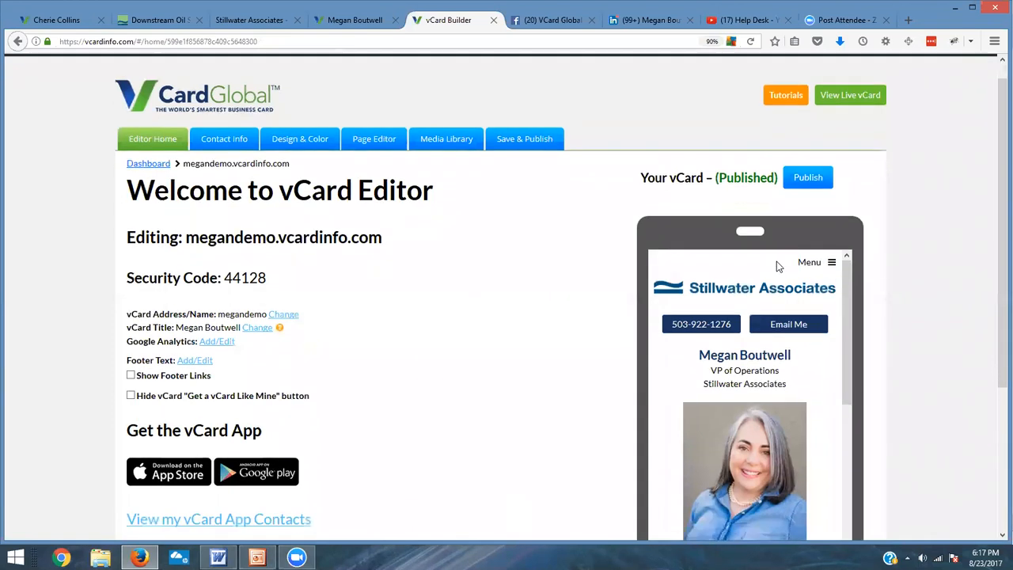
scroll(785, 279, down, 3)
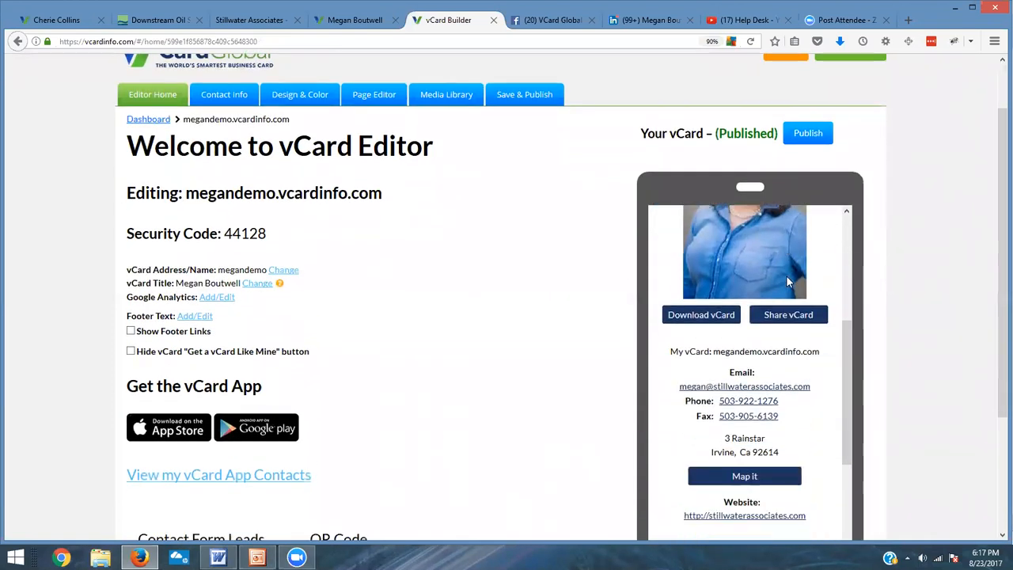
scroll(789, 283, down, 2)
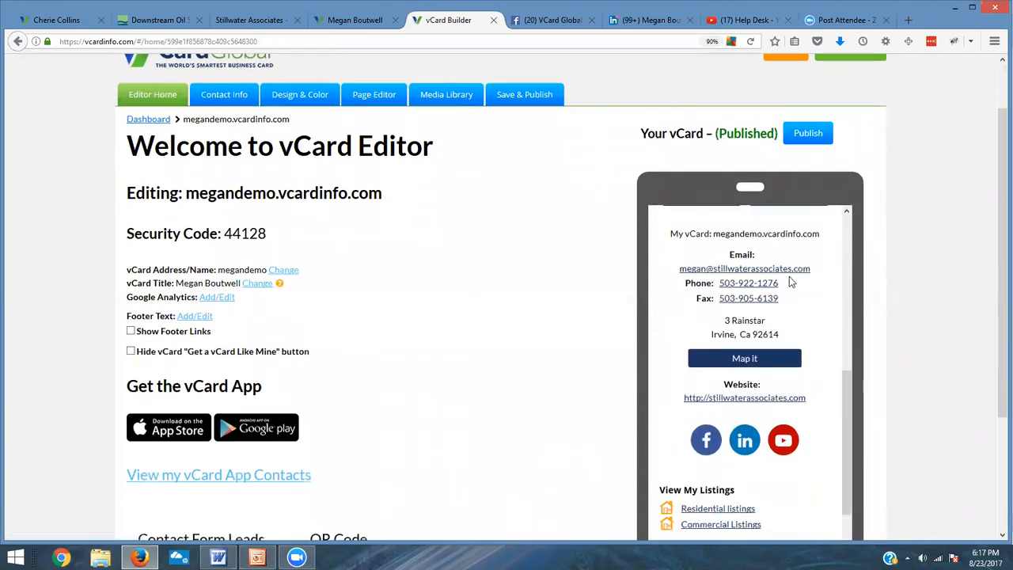
scroll(789, 283, down, 3)
scroll(789, 283, down, 2)
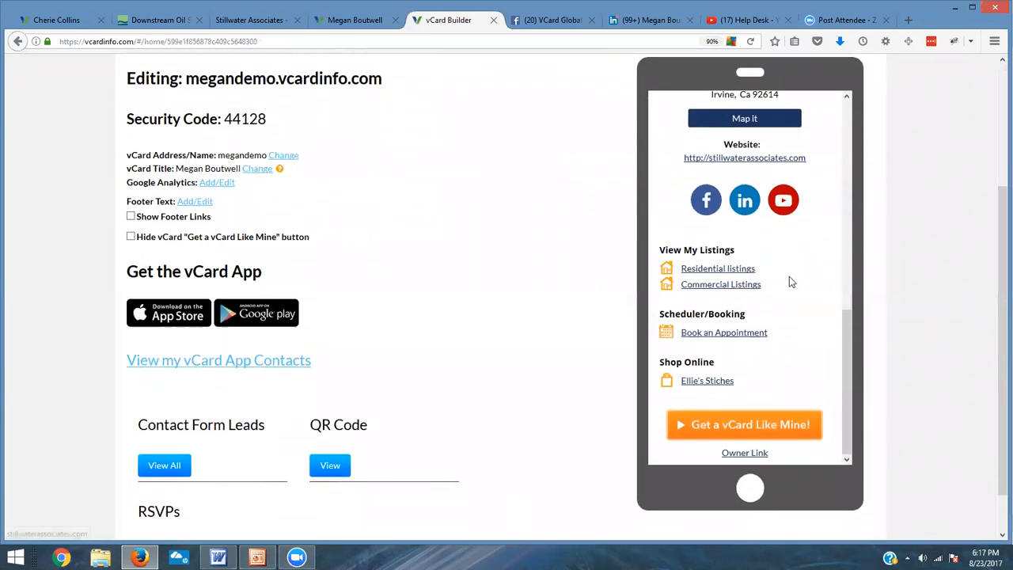
scroll(790, 282, up, 3)
scroll(814, 338, up, 5)
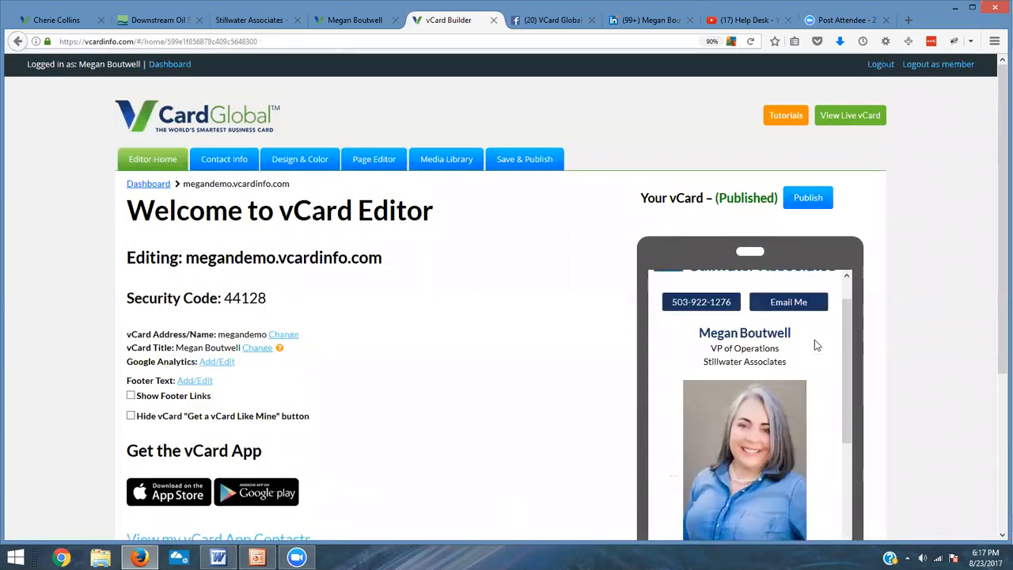
drag(1000, 200, 990, 295)
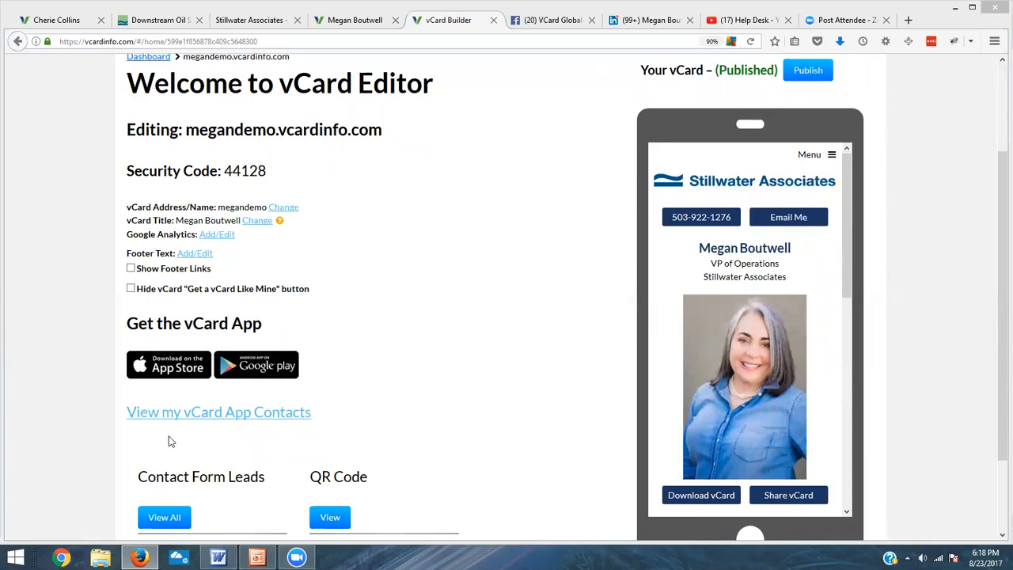
Step: Highlight the card's address name and its security code on the editor home page
drag(273, 173, 240, 171)
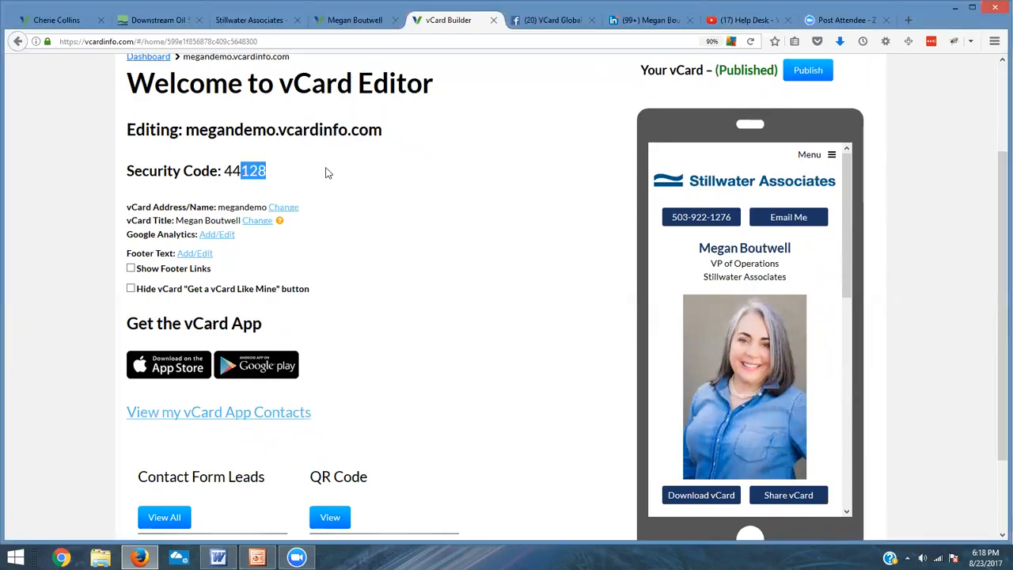
click(266, 170)
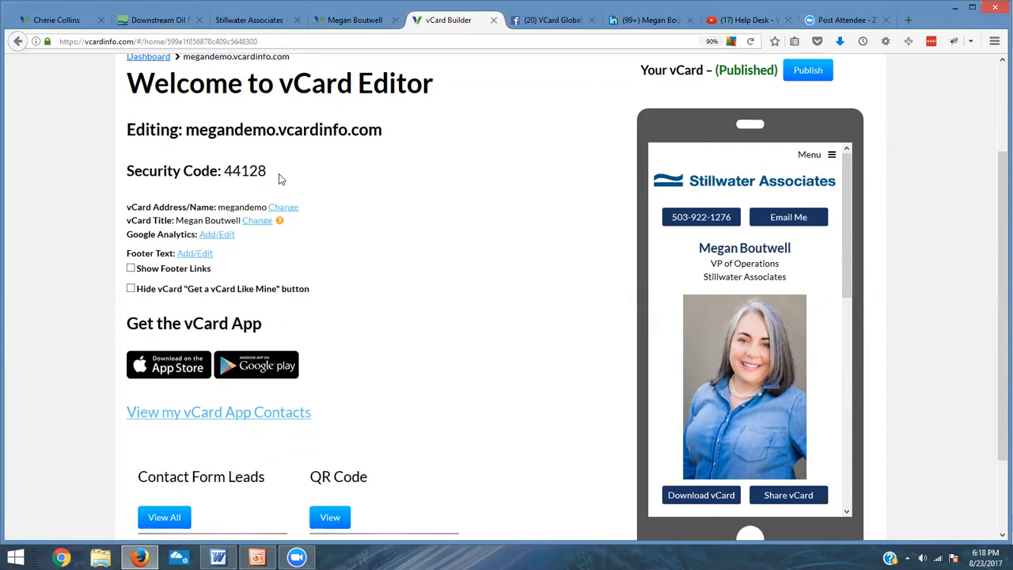
drag(275, 129, 187, 134)
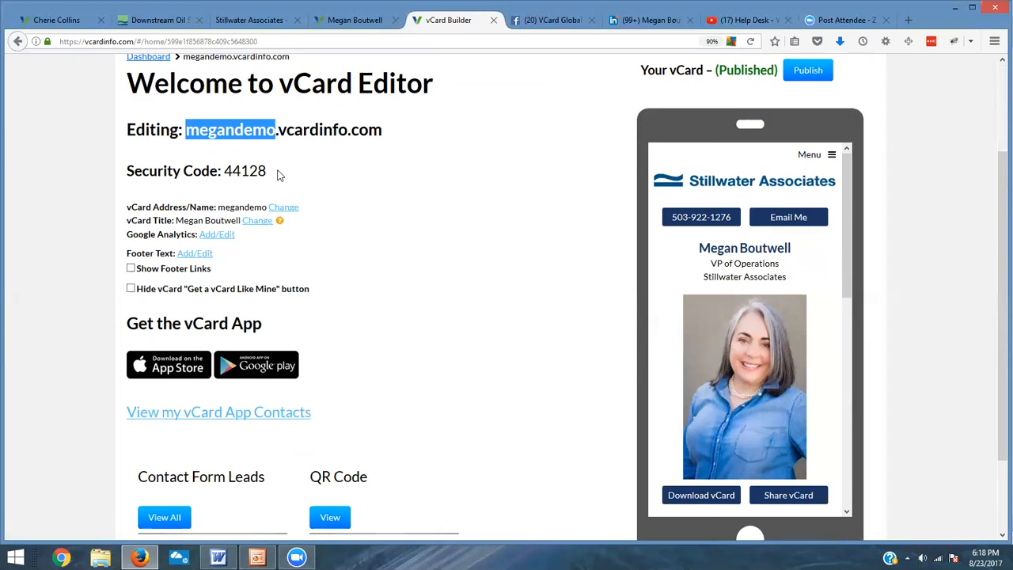
drag(277, 176, 223, 173)
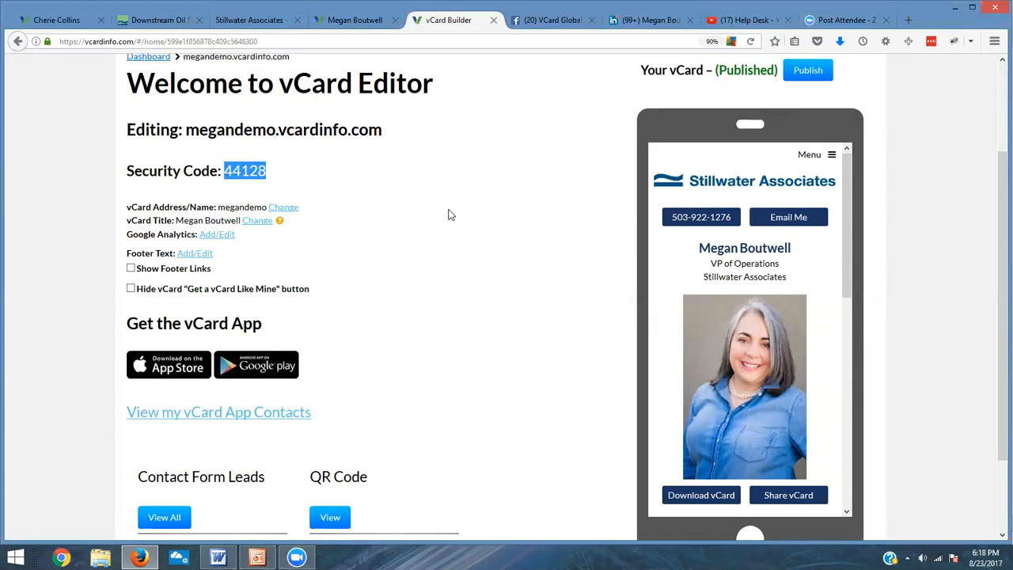
scroll(447, 209, up, 1)
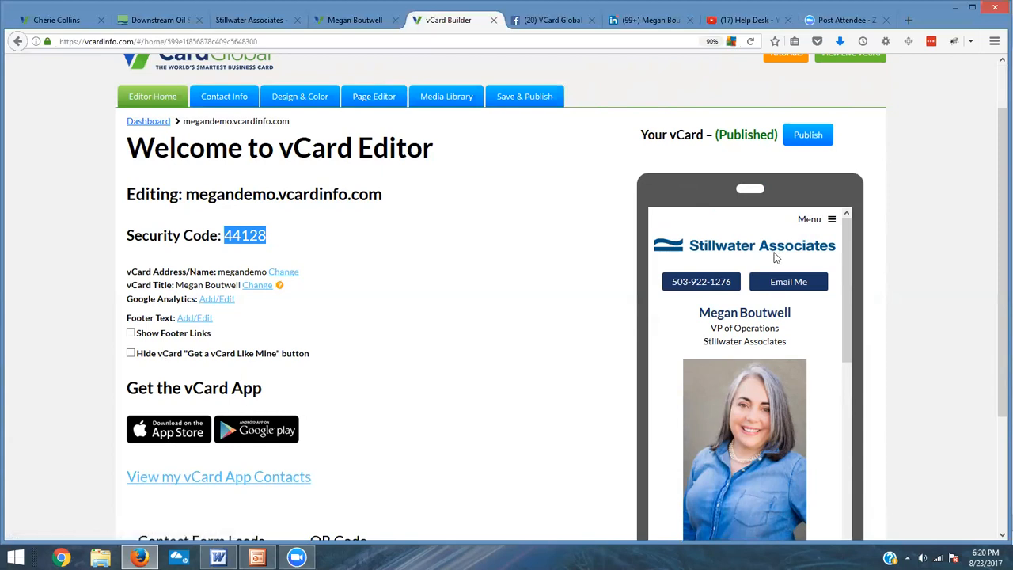
scroll(730, 327, down, 2)
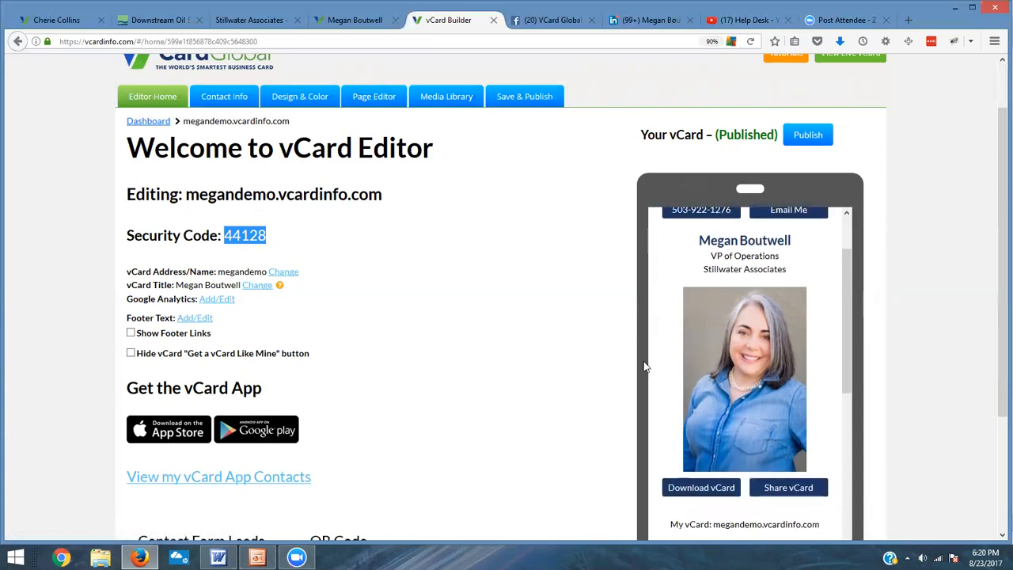
scroll(566, 325, down, 2)
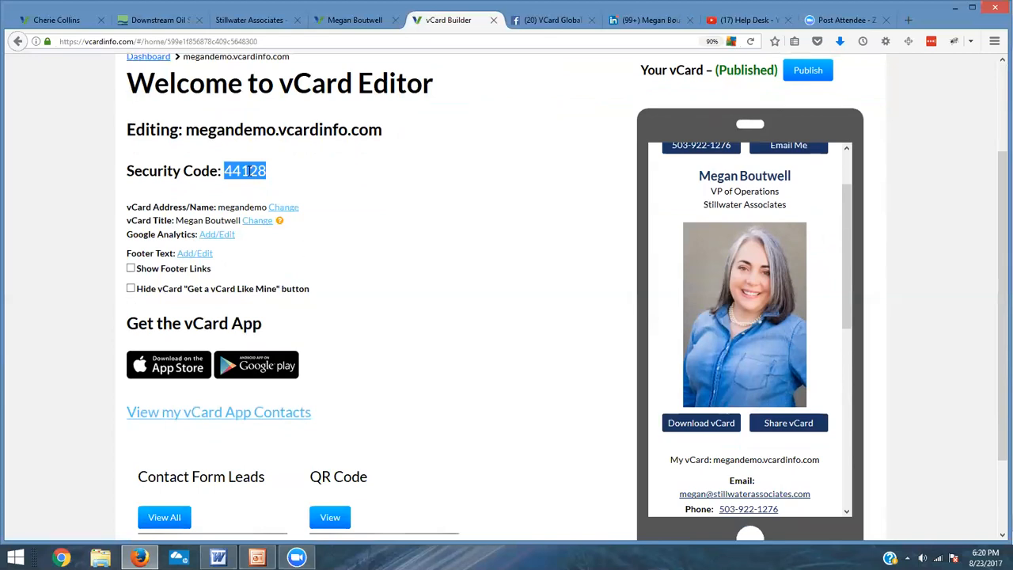
drag(185, 128, 277, 148)
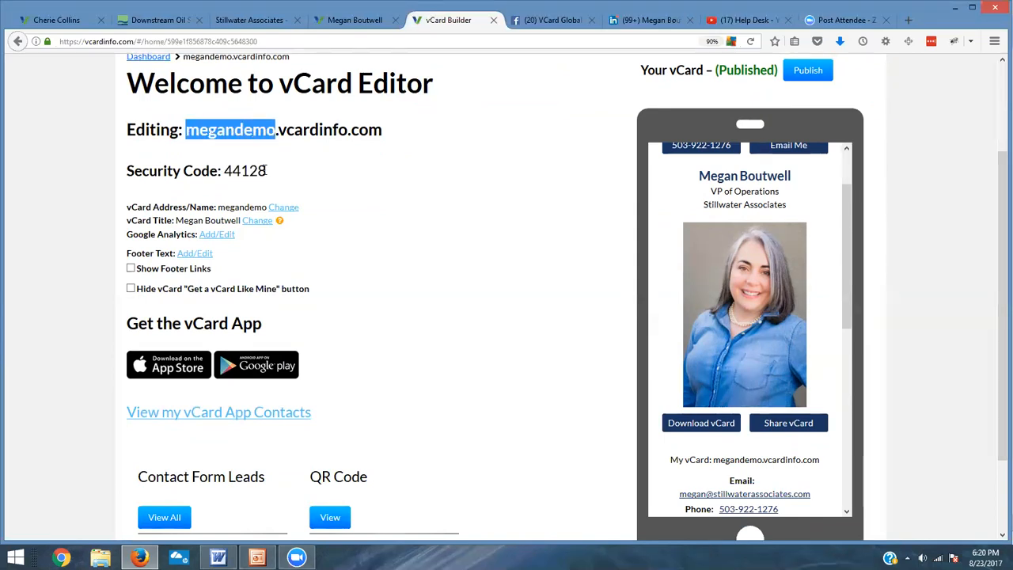
Step: Open the Contact Info settings and review the saved contact fields
scroll(317, 190, up, 3)
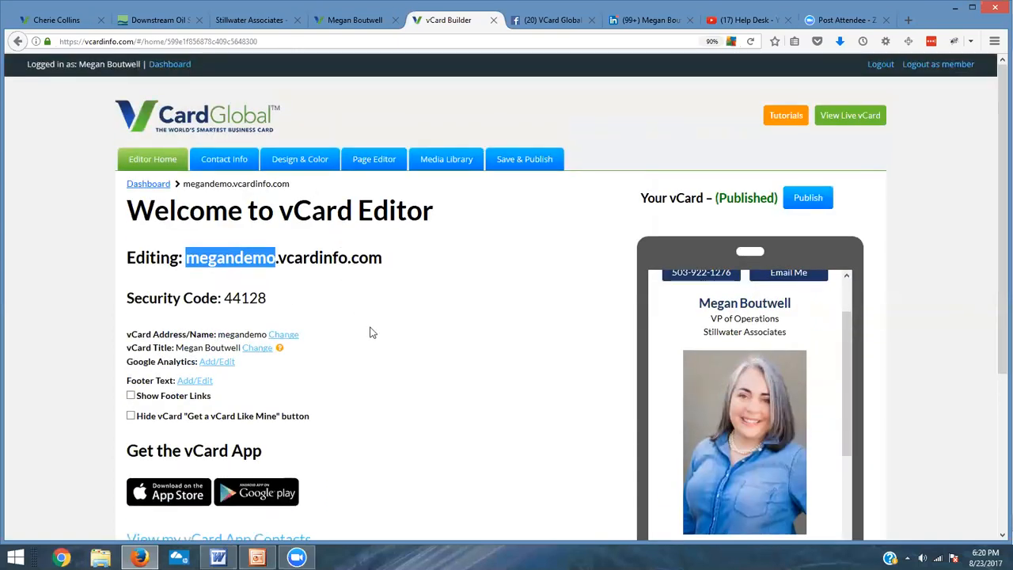
scroll(364, 336, down, 2)
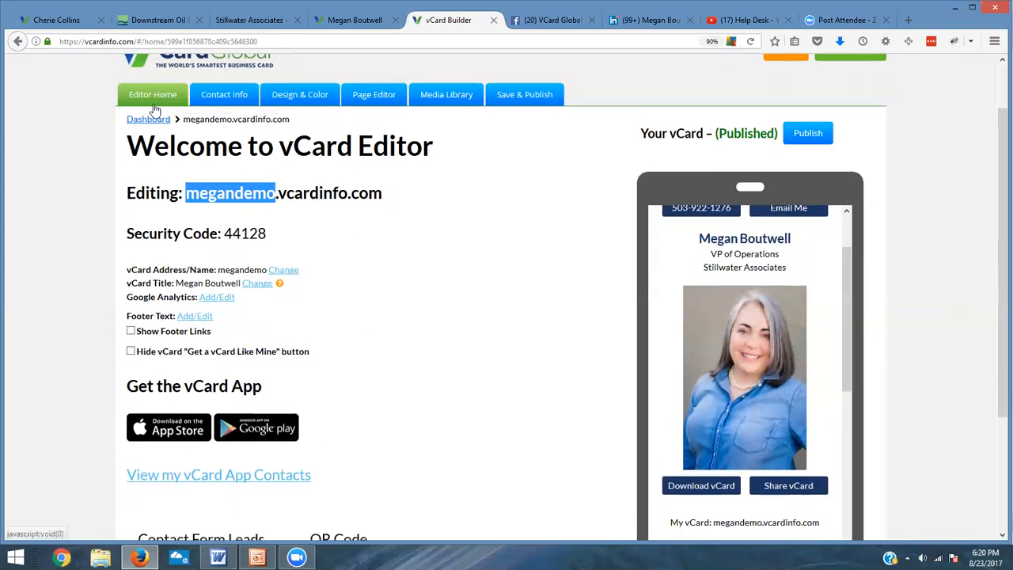
scroll(155, 111, up, 2)
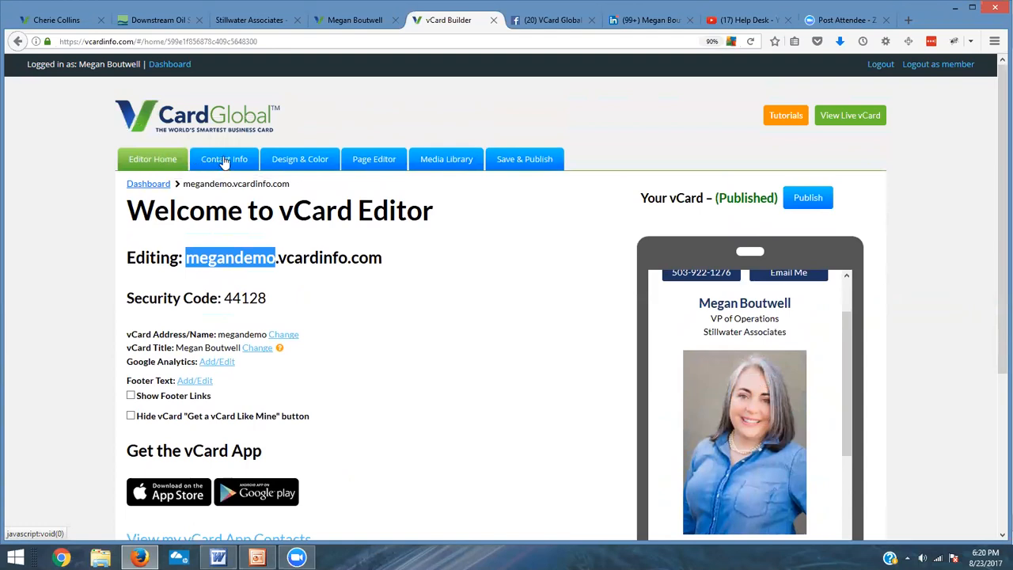
click(224, 161)
scroll(341, 304, down, 1)
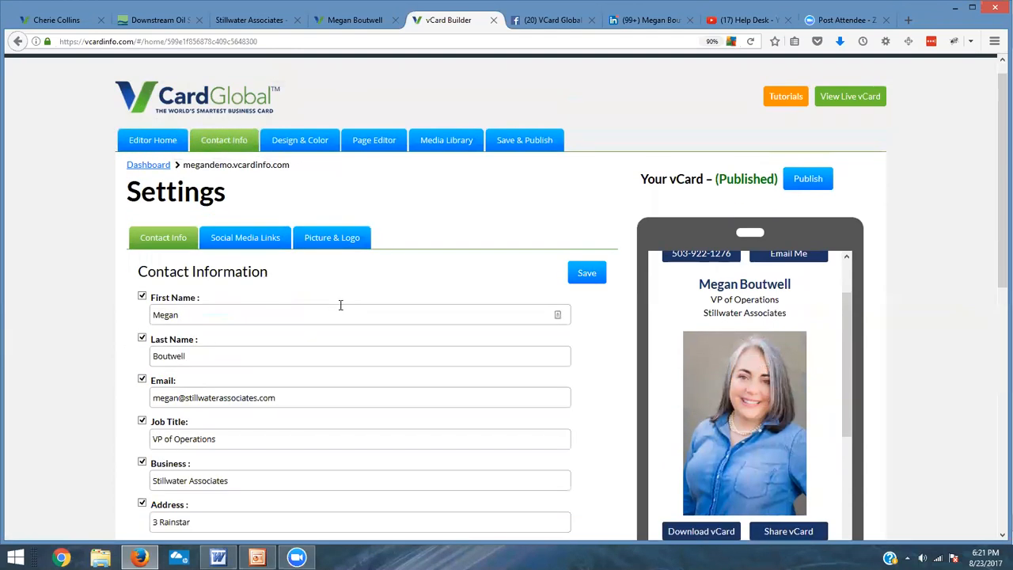
scroll(340, 305, down, 10)
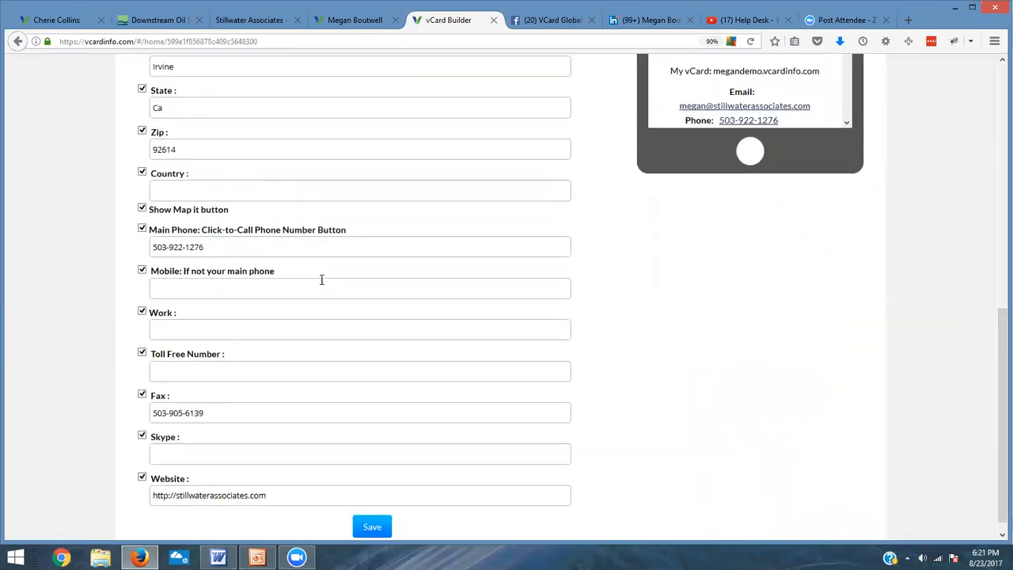
scroll(322, 281, up, 10)
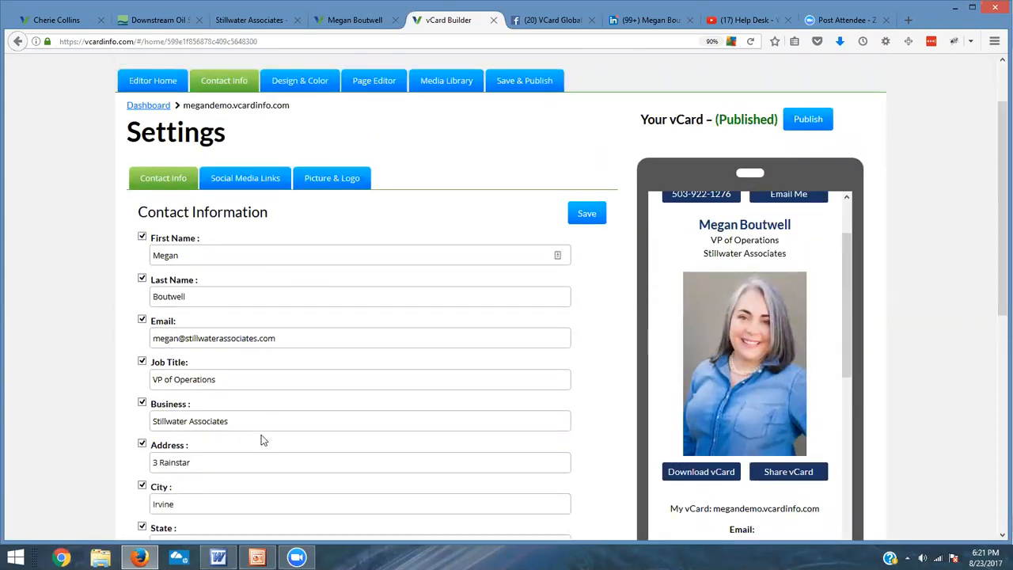
Step: Review the Social Media Links tab and then the Picture & Logo tab of the settings
click(228, 177)
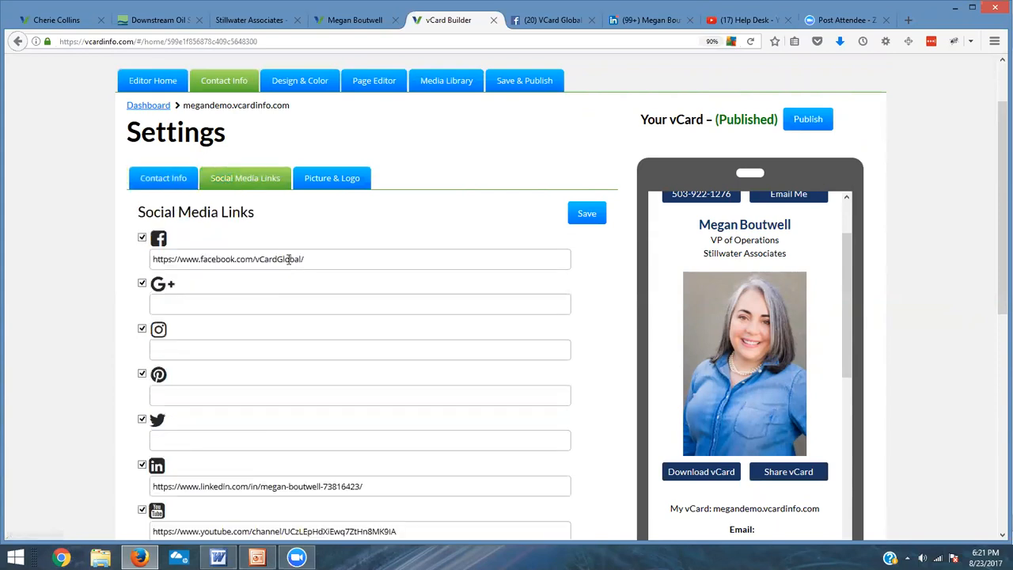
scroll(364, 316, down, 3)
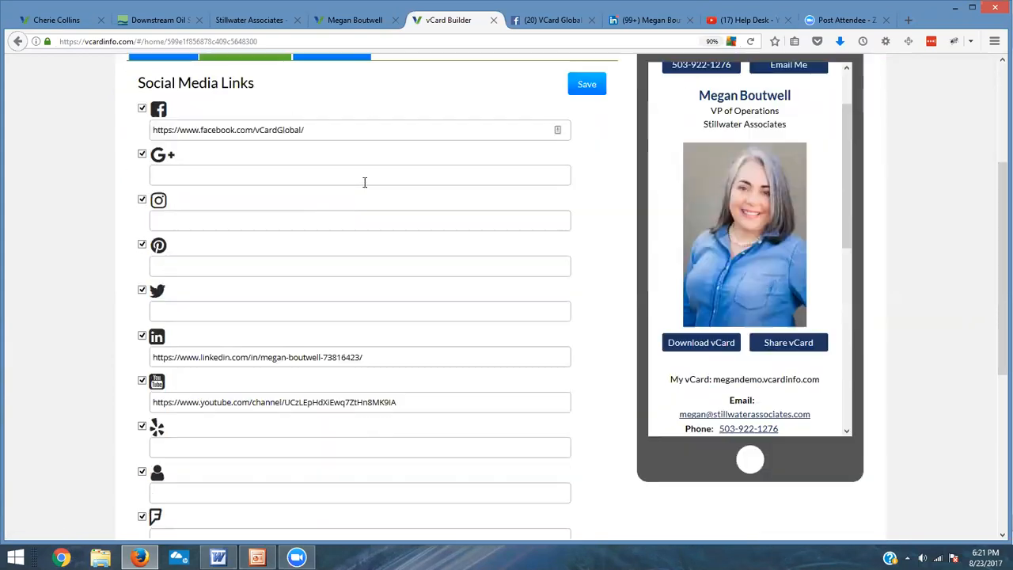
scroll(340, 151, up, 3)
click(339, 181)
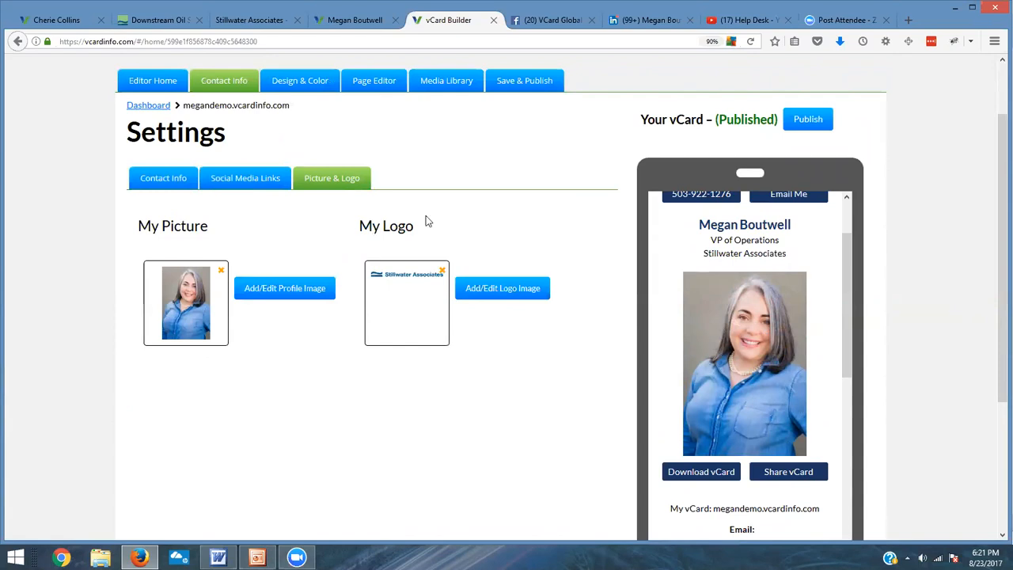
Step: Open the Page Editor and add a new page named About Megan
click(315, 81)
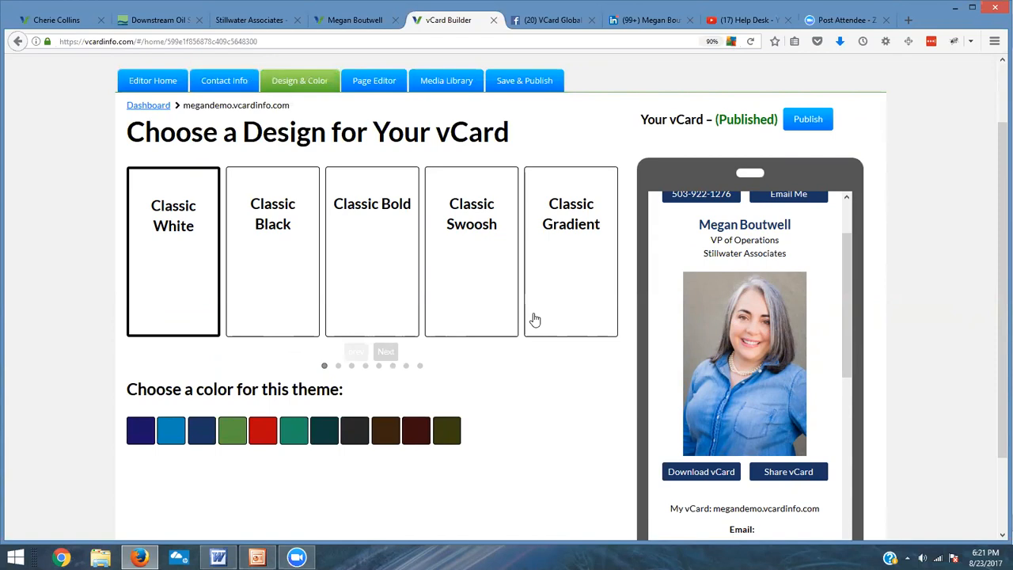
click(362, 83)
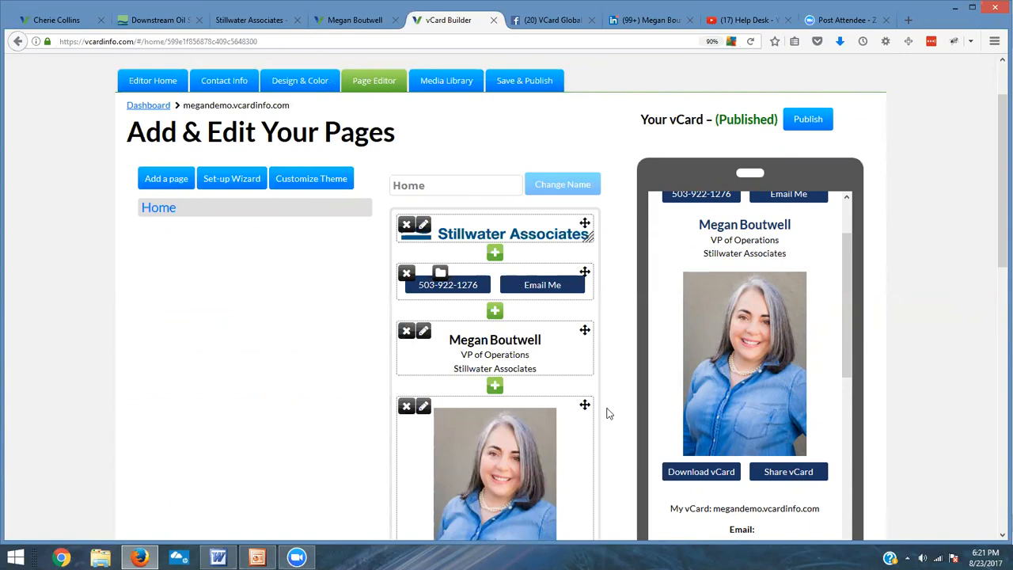
click(168, 180)
click(447, 190)
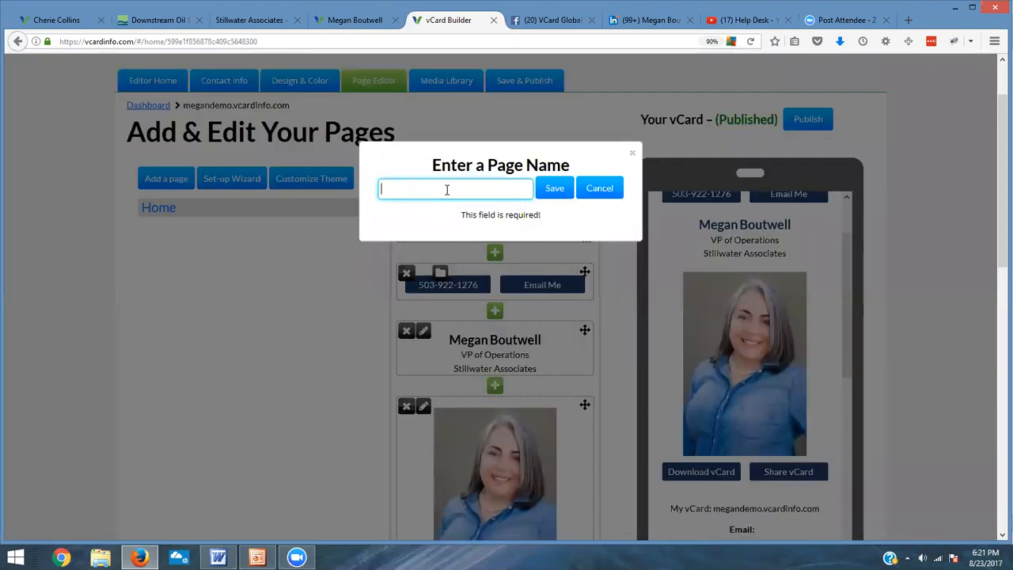
text(About )
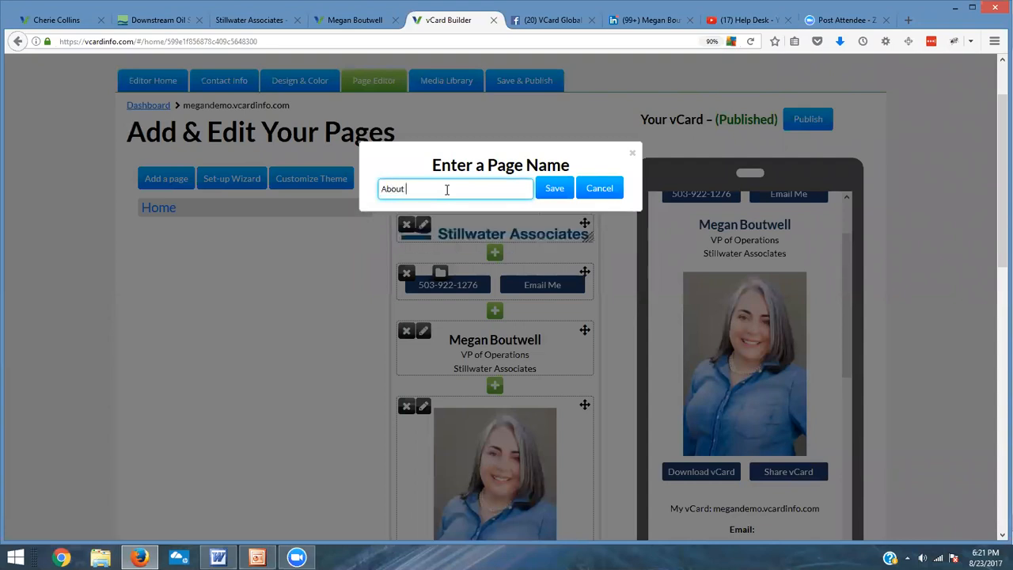
text(Megan)
click(553, 188)
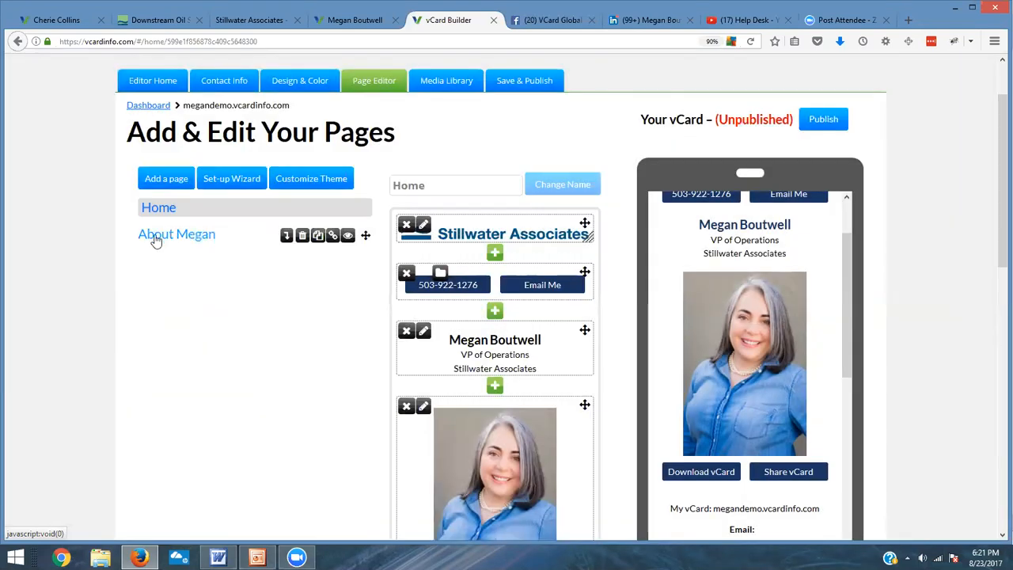
Step: Add a page named About Stillwater Associates
click(167, 180)
click(432, 190)
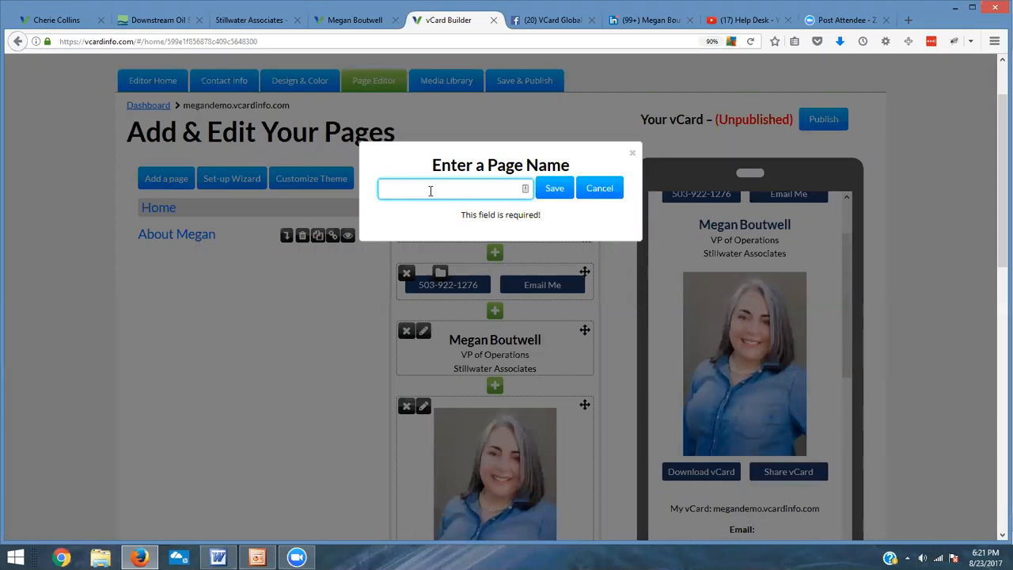
text(About Stillwater Associates)
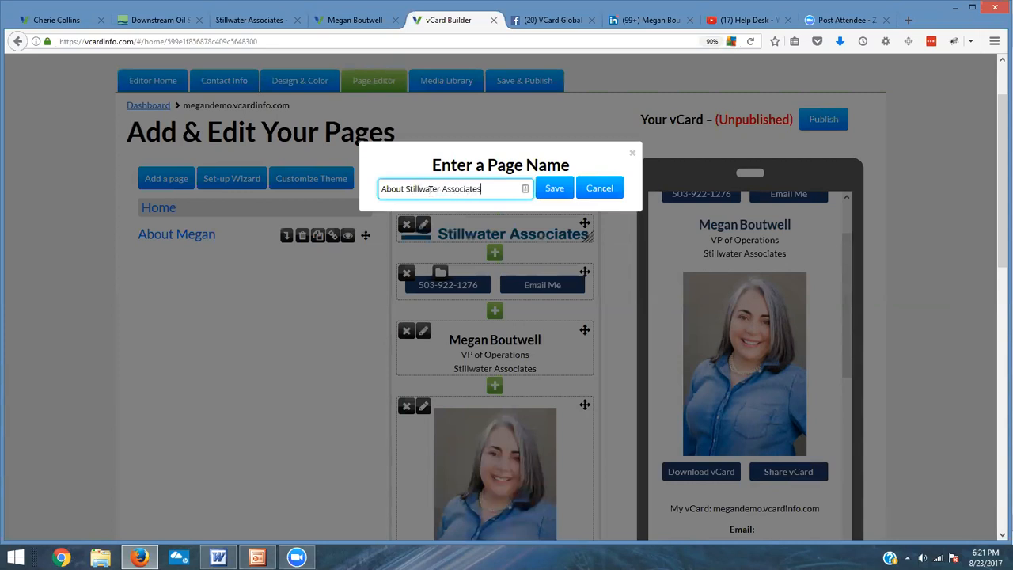
click(553, 187)
Step: Add a page named Contact
click(158, 177)
click(445, 188)
text(Contact)
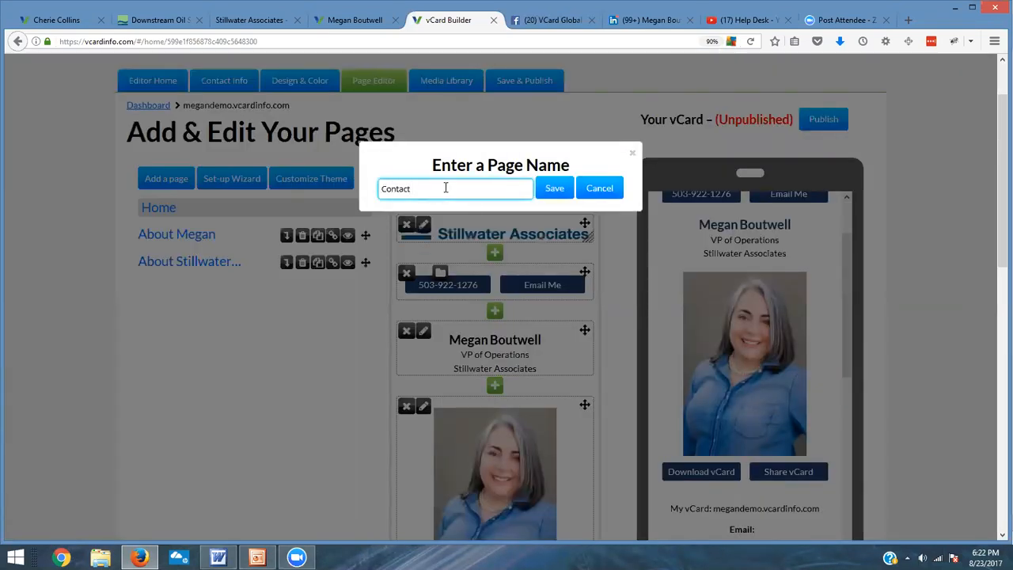
click(550, 192)
Step: Add a page named Newsletter Subscriptions and move the Contact page below it
click(180, 188)
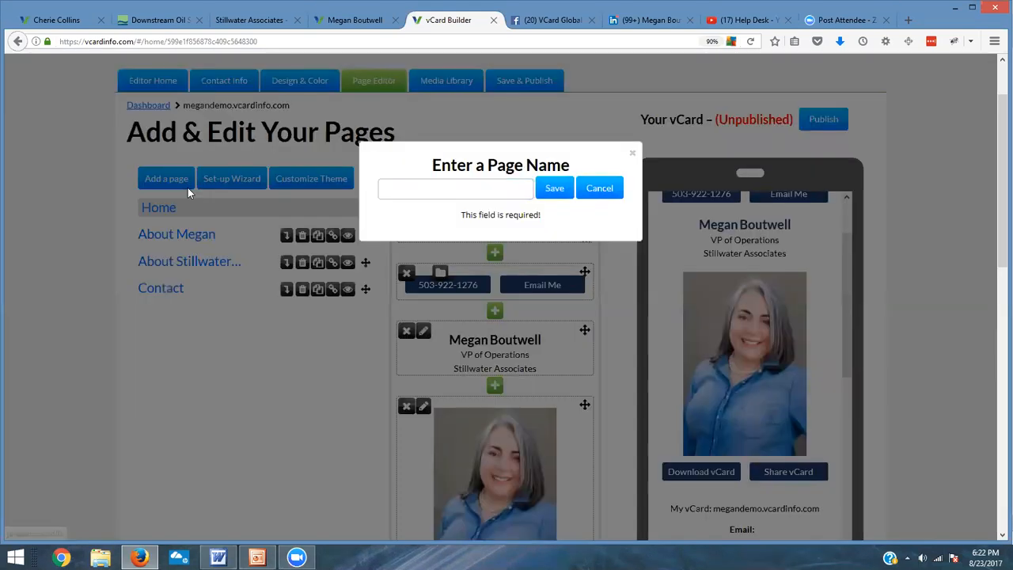
click(433, 191)
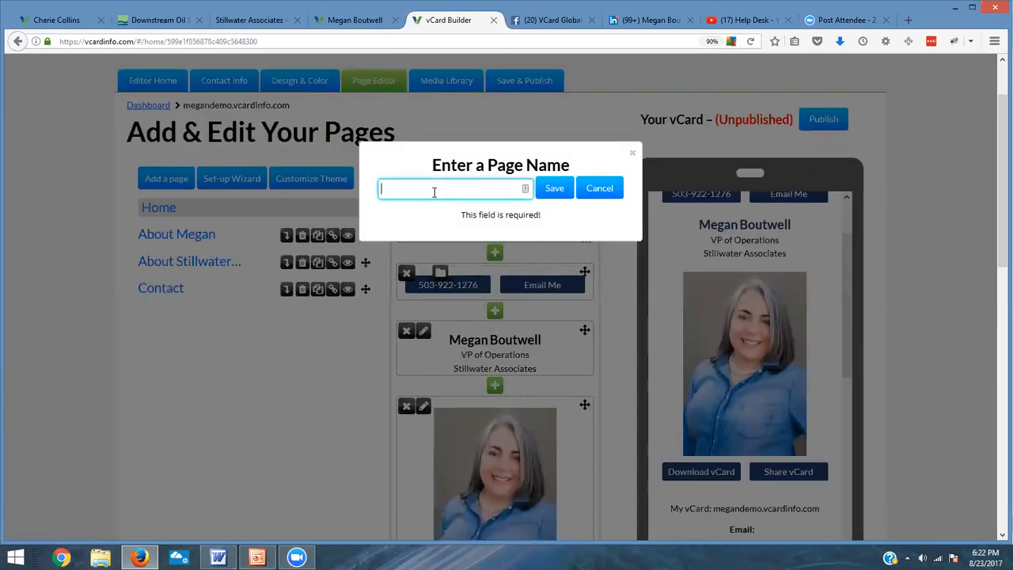
text(Purcha)
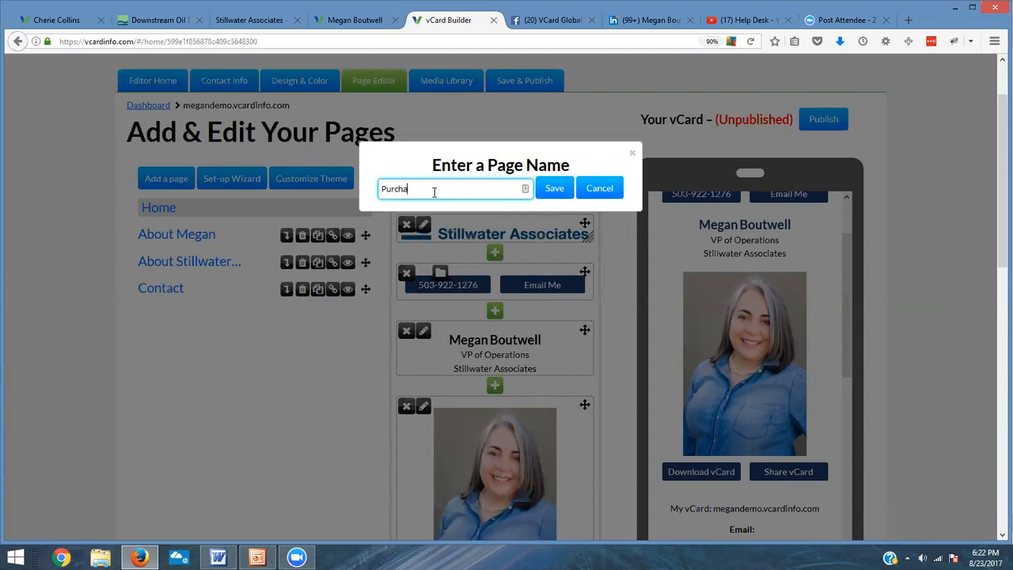
key(BackSpace)
key(BackSpace)
key(BackSpace)
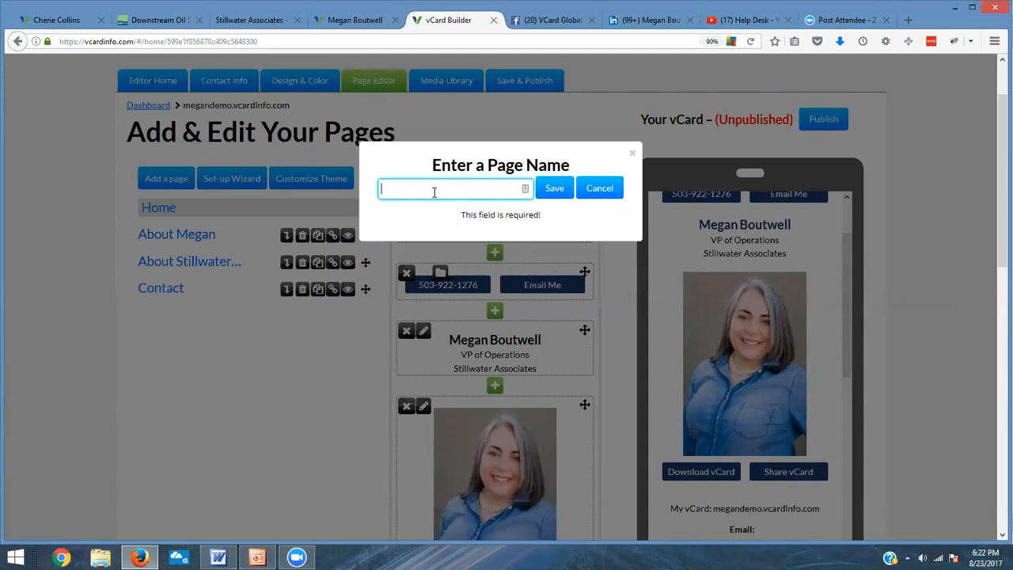
text(Newsletter Subscriptions)
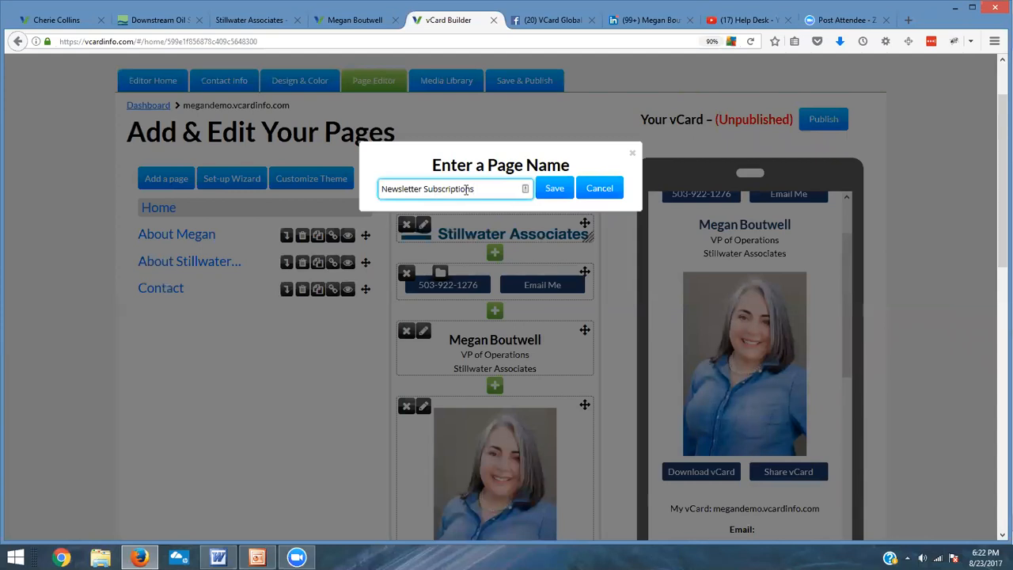
click(556, 189)
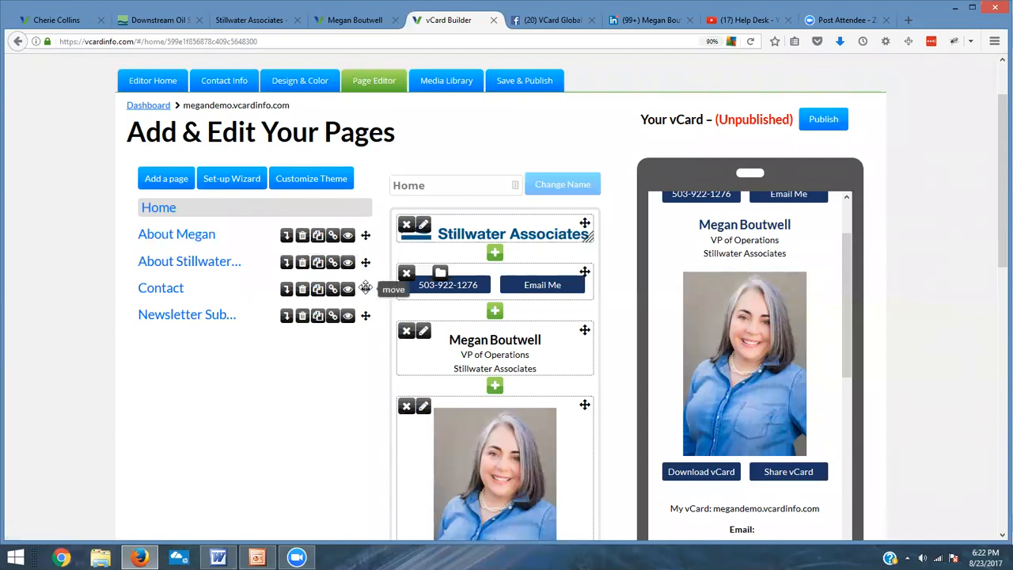
drag(366, 288, 367, 317)
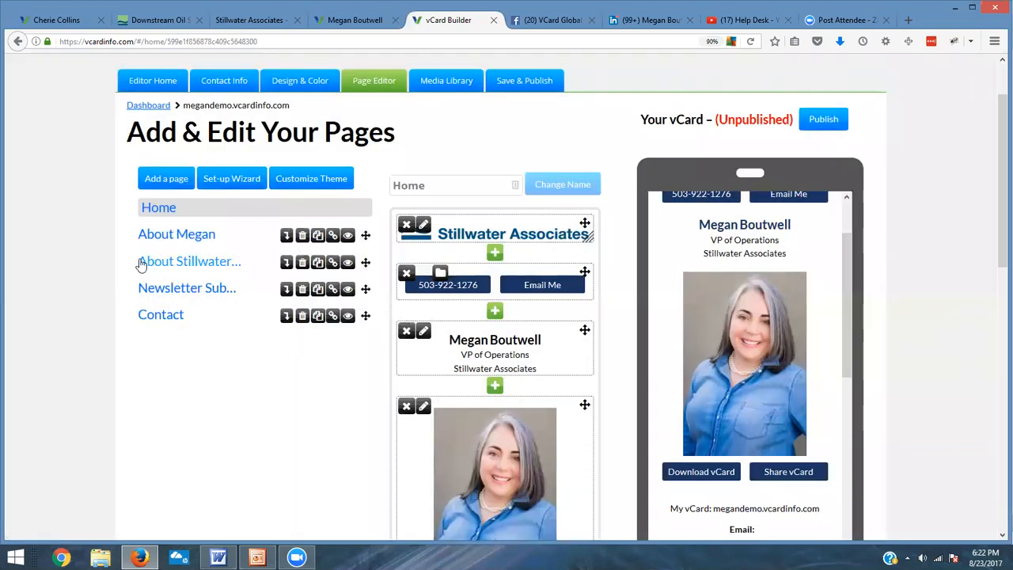
Step: Rename the Newsletter Subscriptions page to Newsletter
click(206, 295)
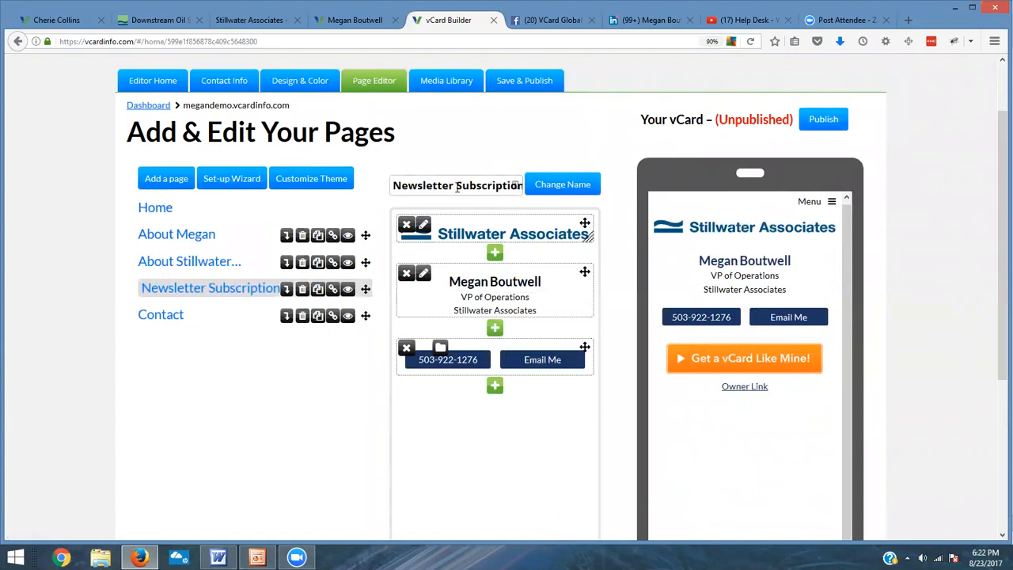
drag(457, 186, 623, 201)
key(BackSpace)
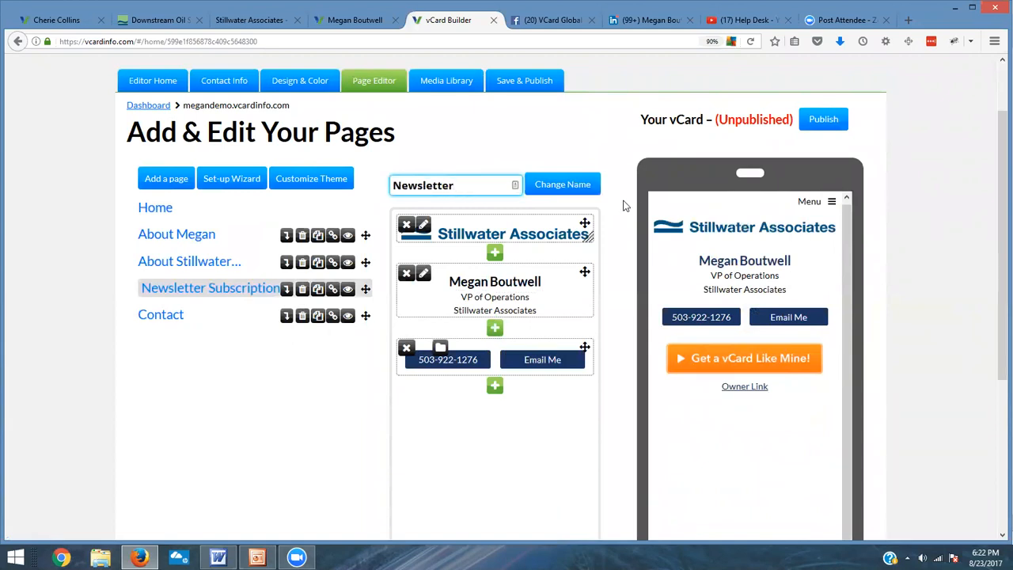
click(580, 188)
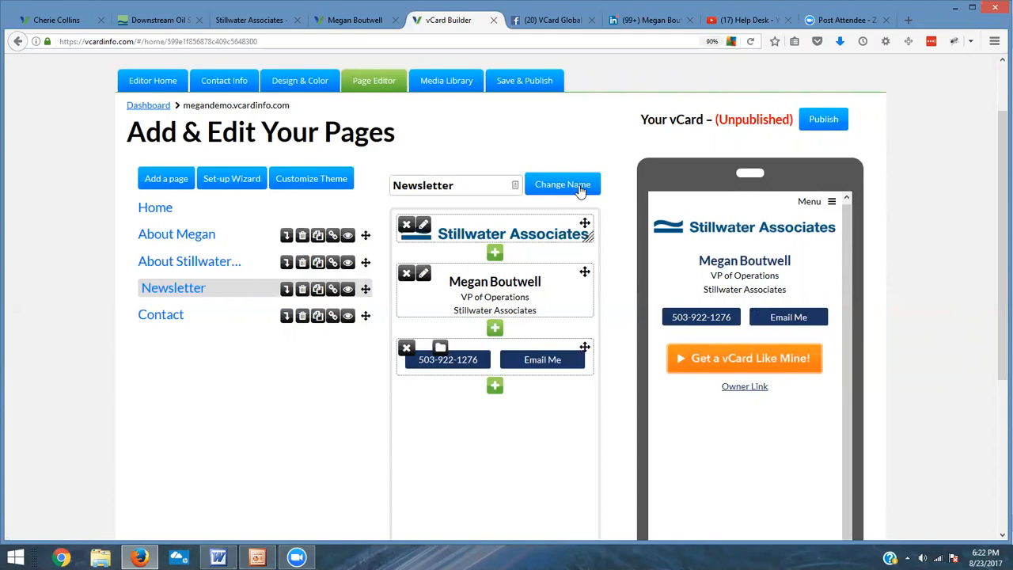
Step: On the Home page, edit the social media block and add twitter.com as the Twitter link
click(157, 209)
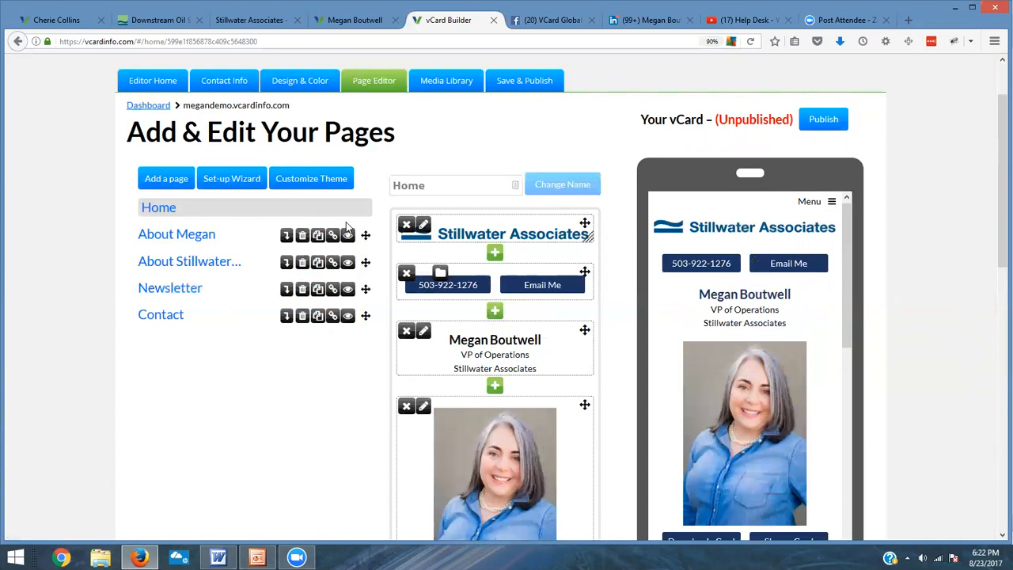
scroll(558, 309, down, 10)
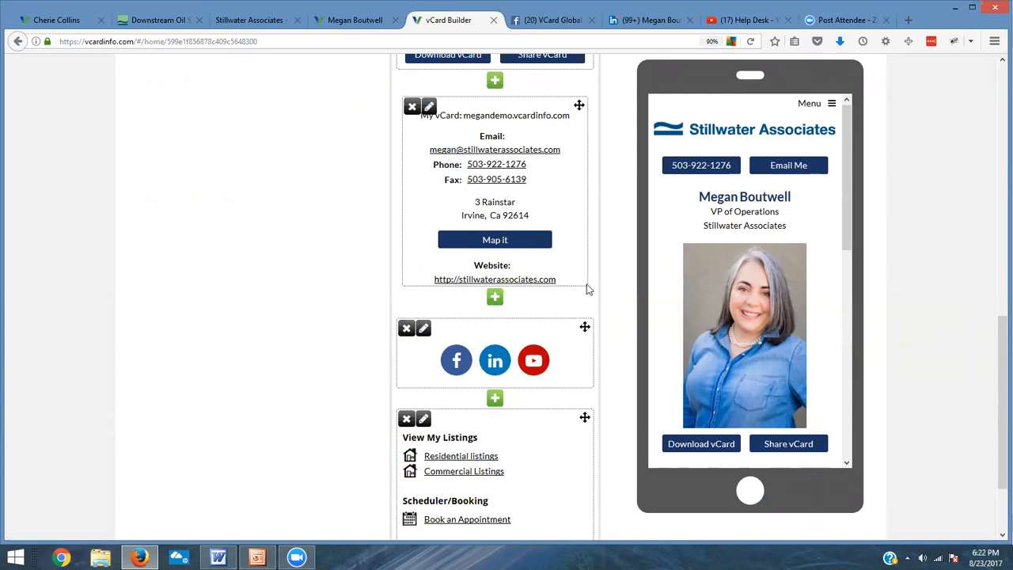
mouse_move(582, 326)
mouse_down()
mouse_move(584, 451)
mouse_move(583, 317)
mouse_move(579, 345)
mouse_move(583, 330)
mouse_up()
scroll(578, 443, down, 1)
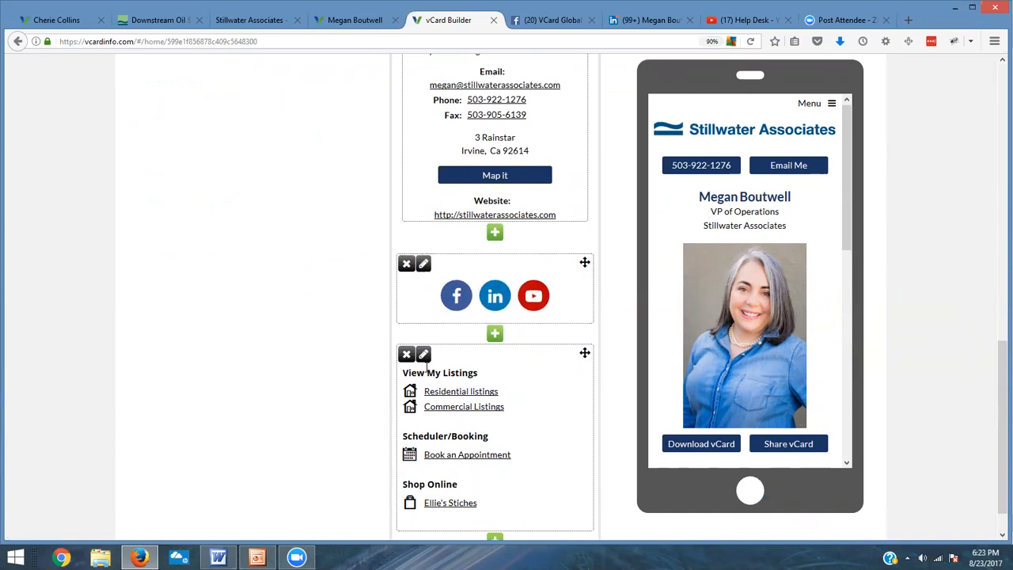
click(424, 264)
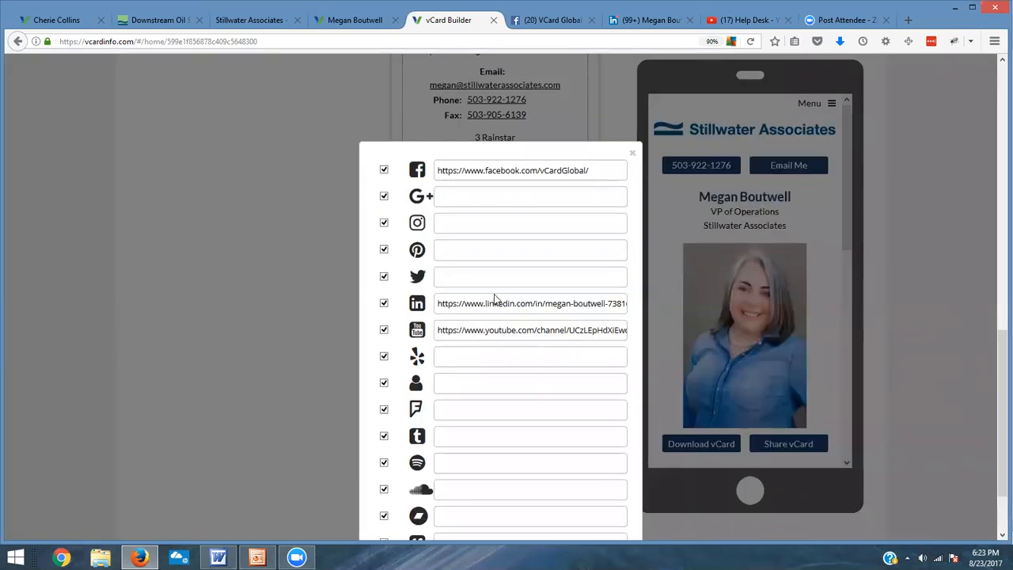
scroll(460, 279, down, 2)
click(459, 212)
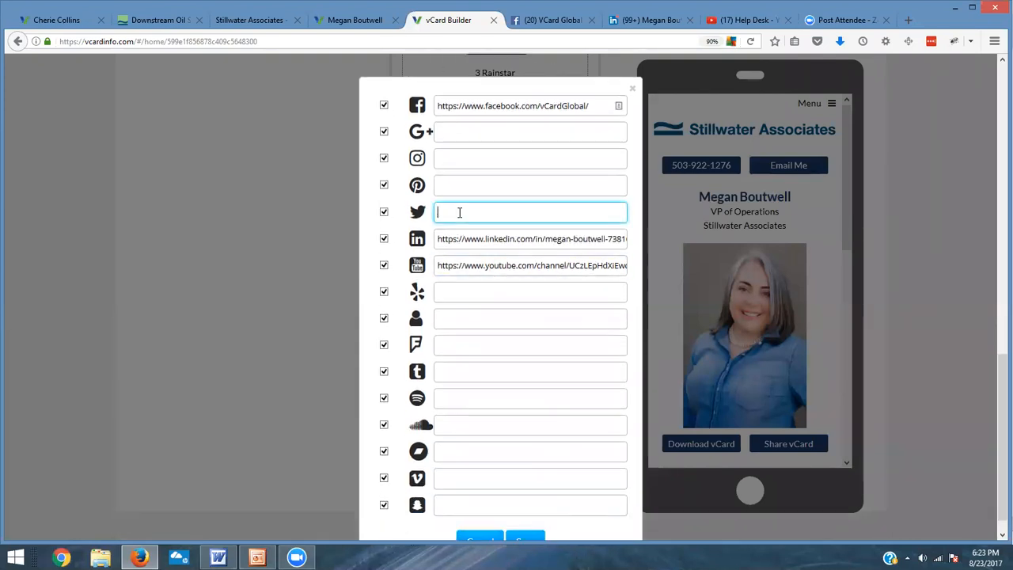
text(twitter.c)
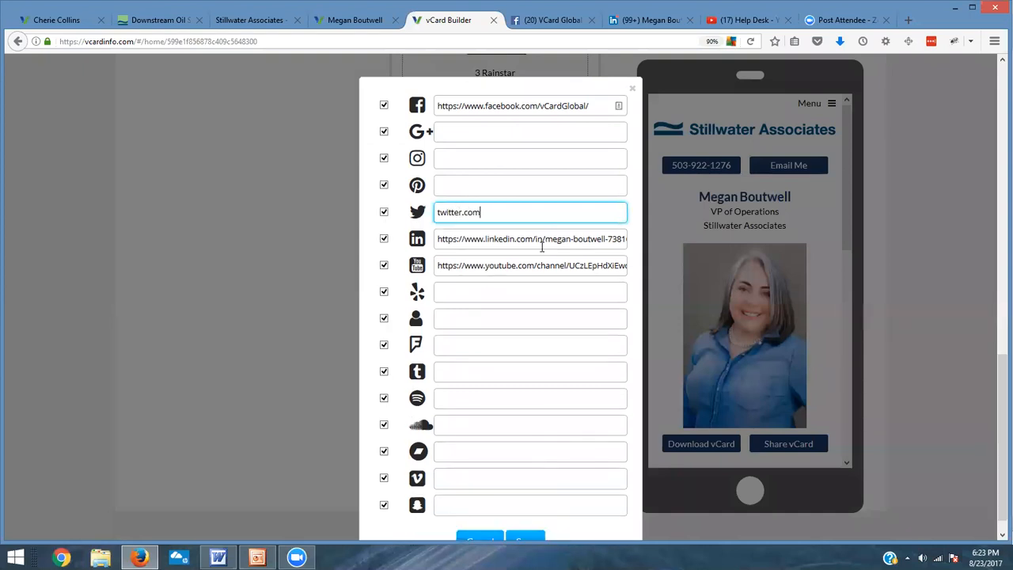
text(om)
scroll(557, 285, down, 1)
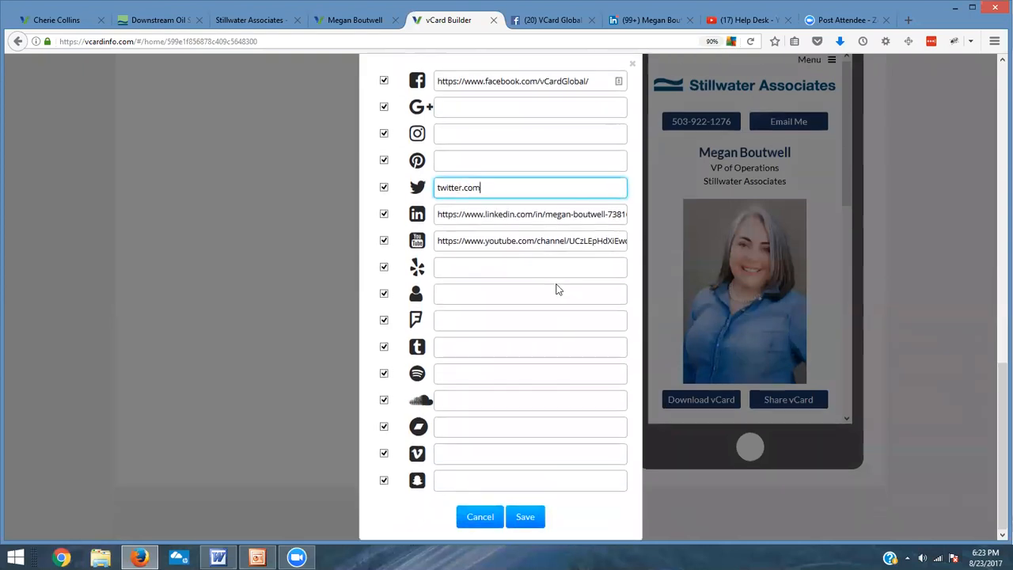
click(525, 519)
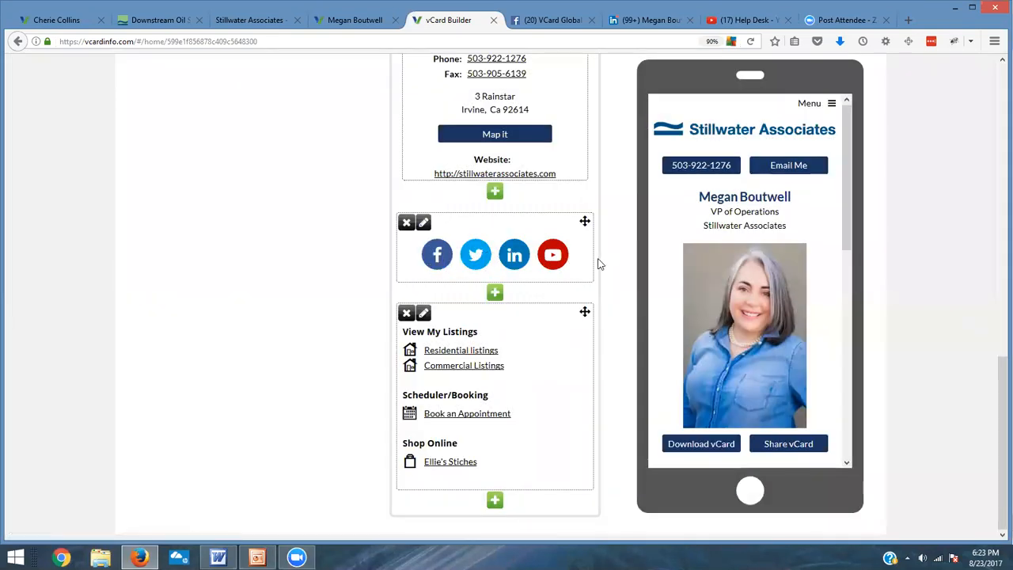
Step: Publish the updated vCard, confirming that the old published card becomes inactive
scroll(595, 288, up, 6)
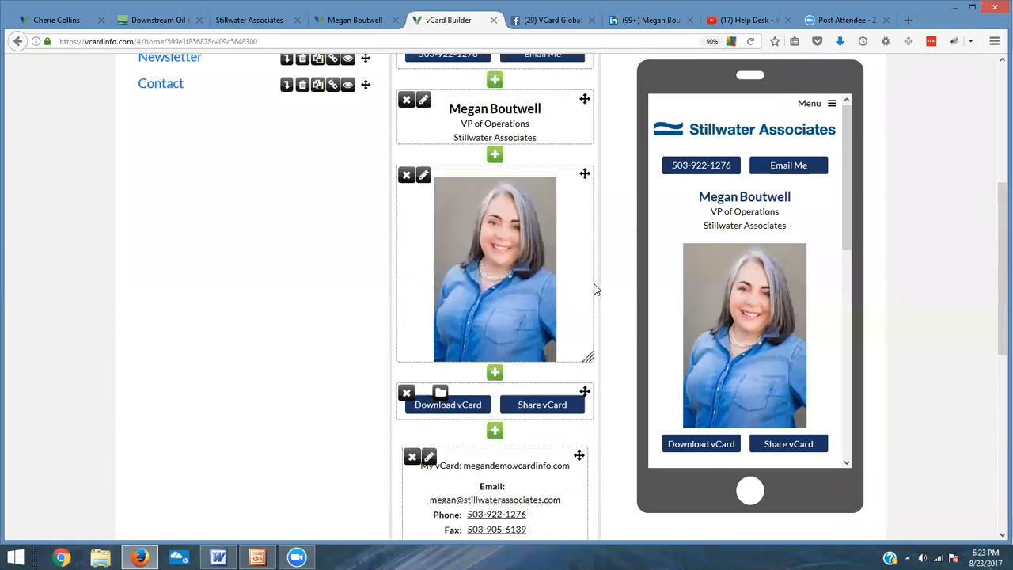
scroll(595, 289, up, 3)
scroll(595, 289, up, 2)
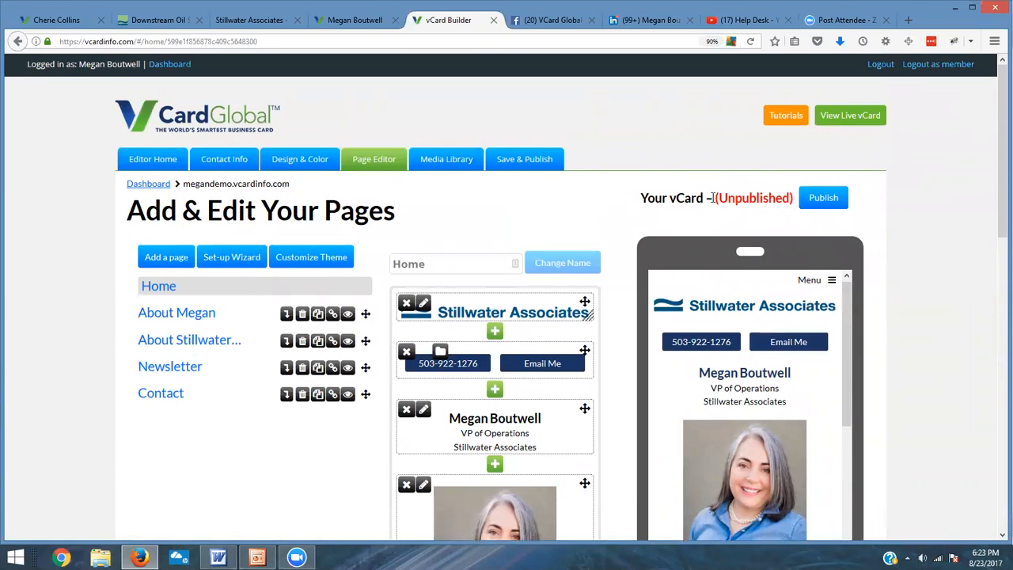
drag(714, 198, 794, 203)
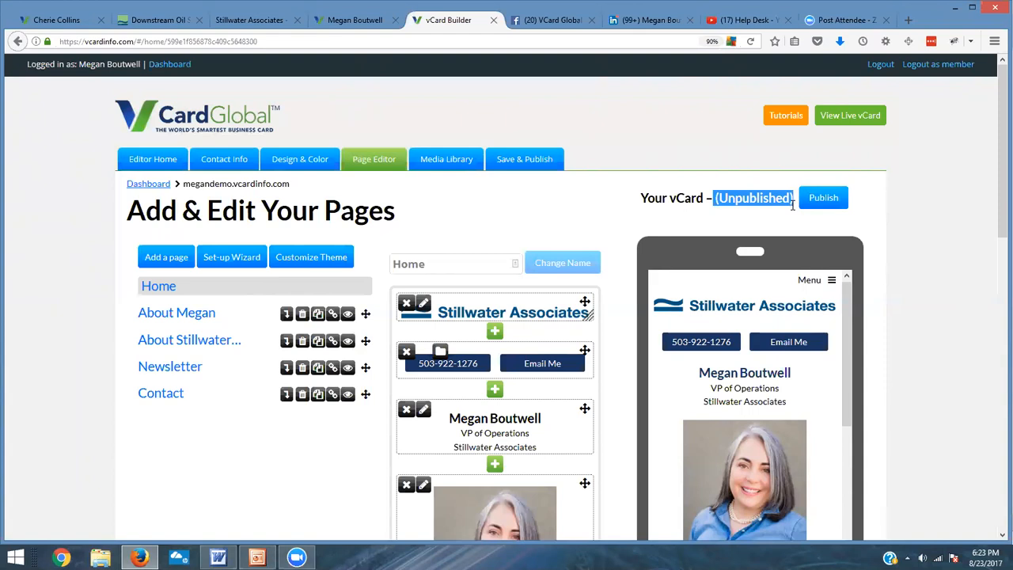
click(792, 208)
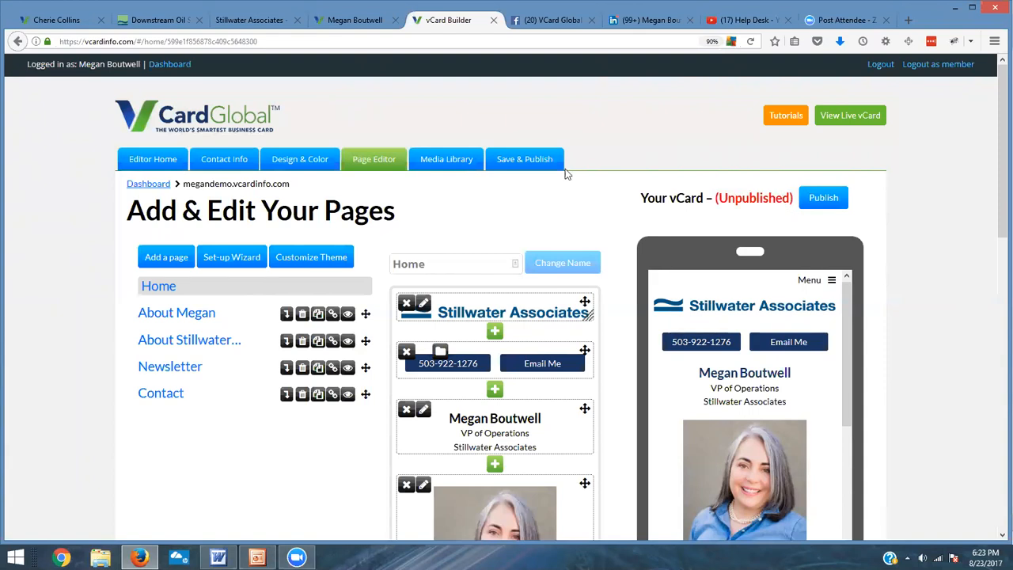
click(842, 204)
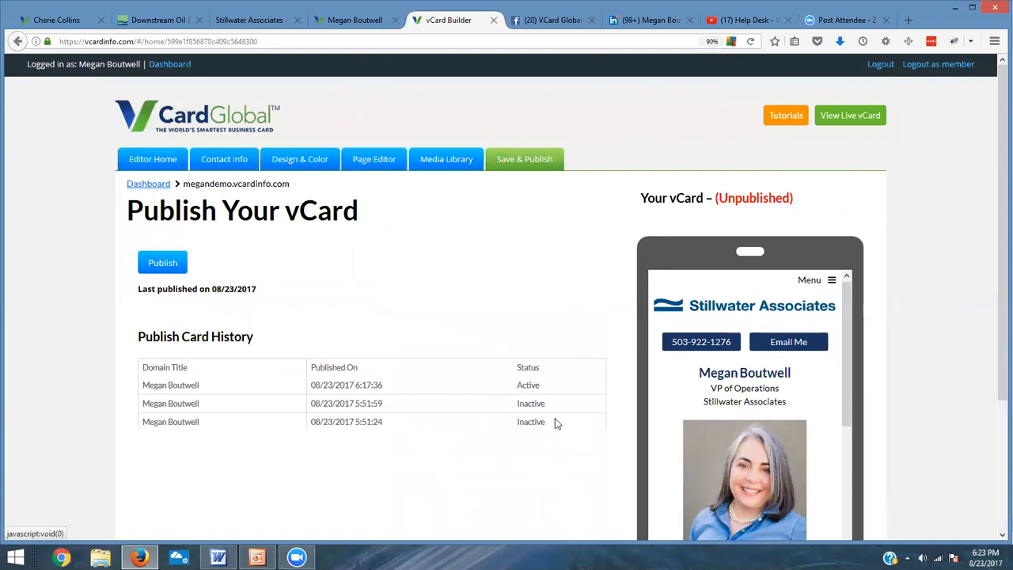
click(162, 266)
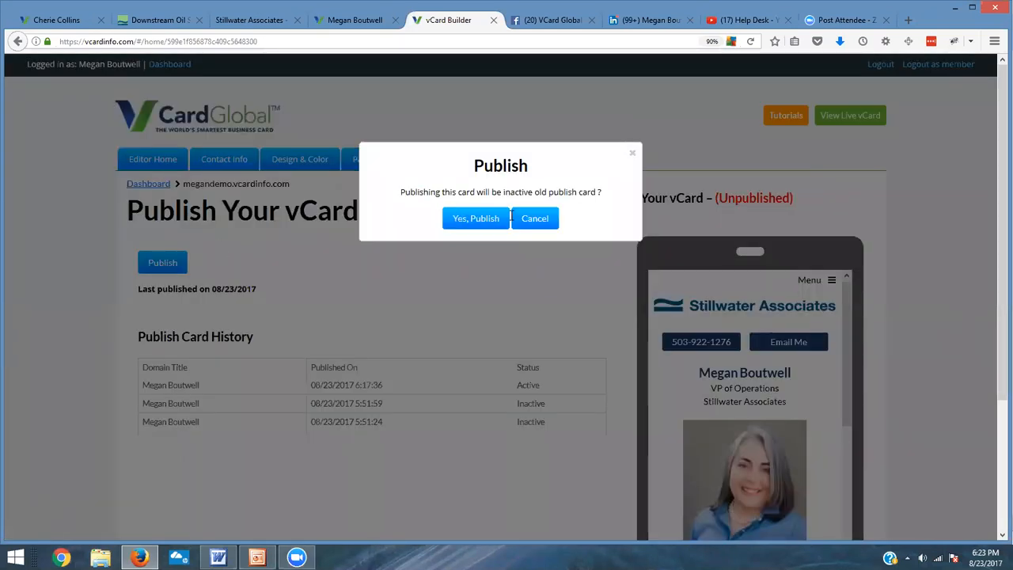
click(466, 220)
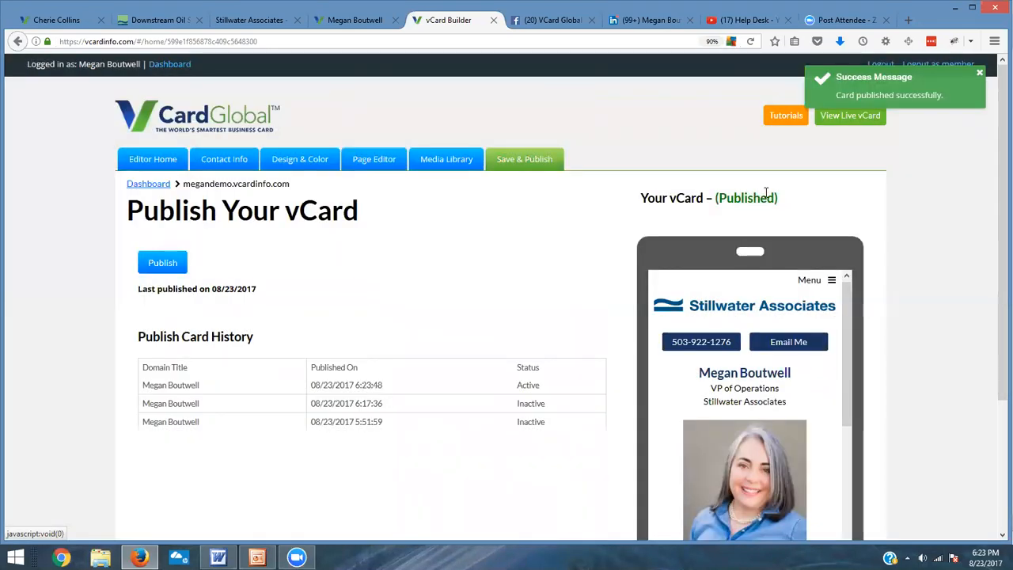
Step: Open the live vCard and scroll through its contents
click(871, 122)
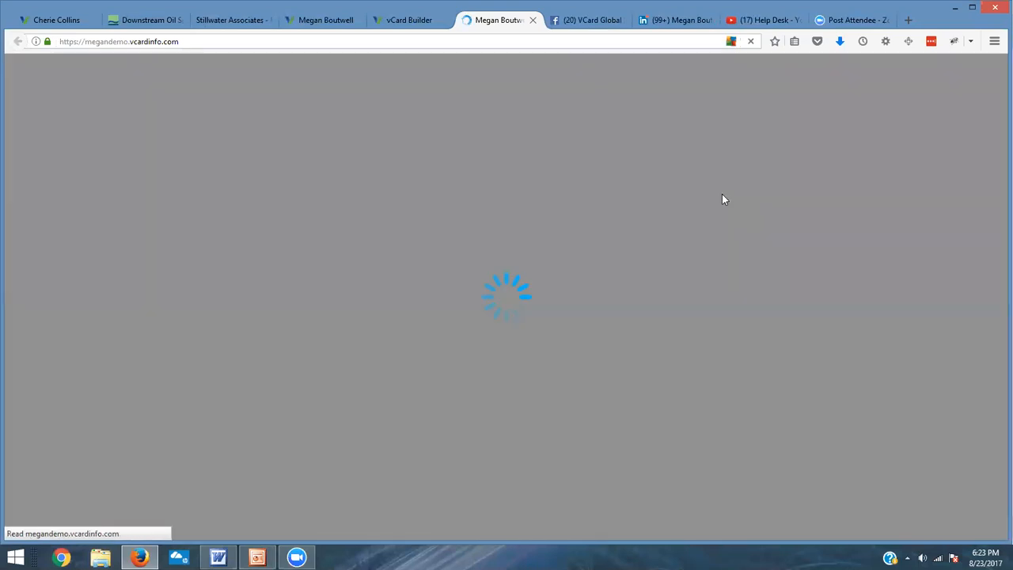
scroll(608, 225, down, 5)
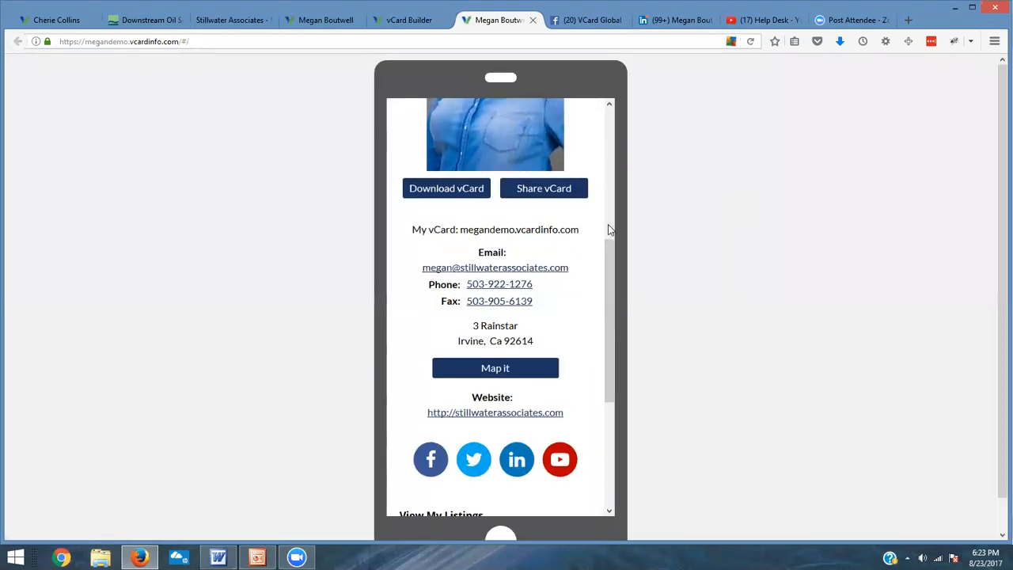
Step: Return to the builder's page editor and resize the Home page photo block to make the picture smaller
scroll(608, 230, down, 4)
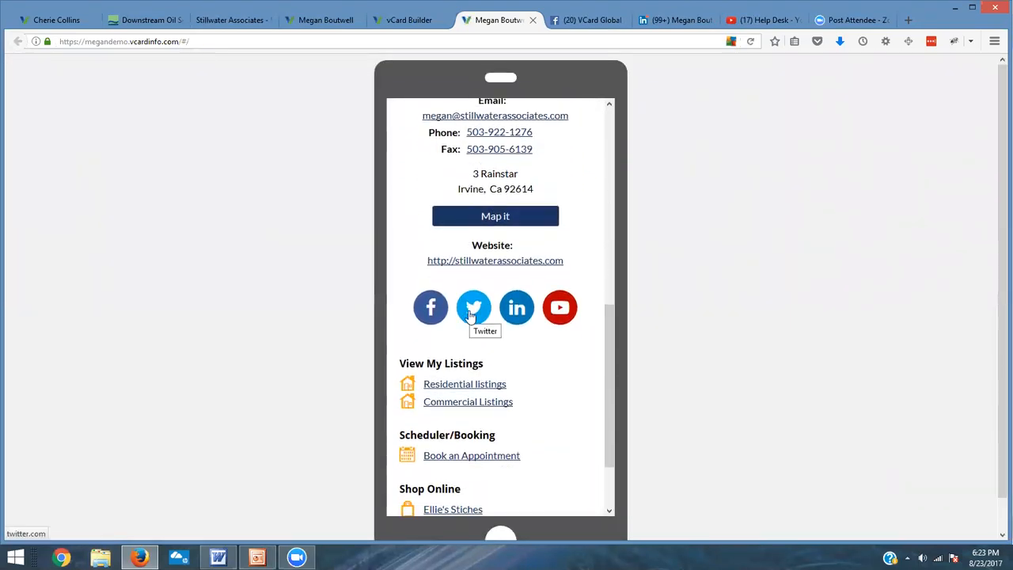
click(409, 20)
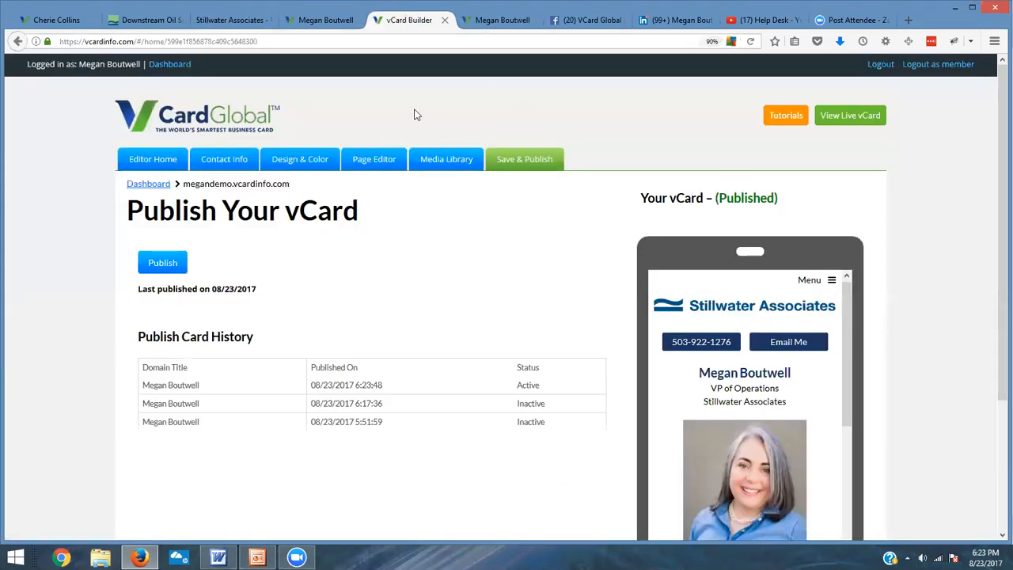
click(362, 158)
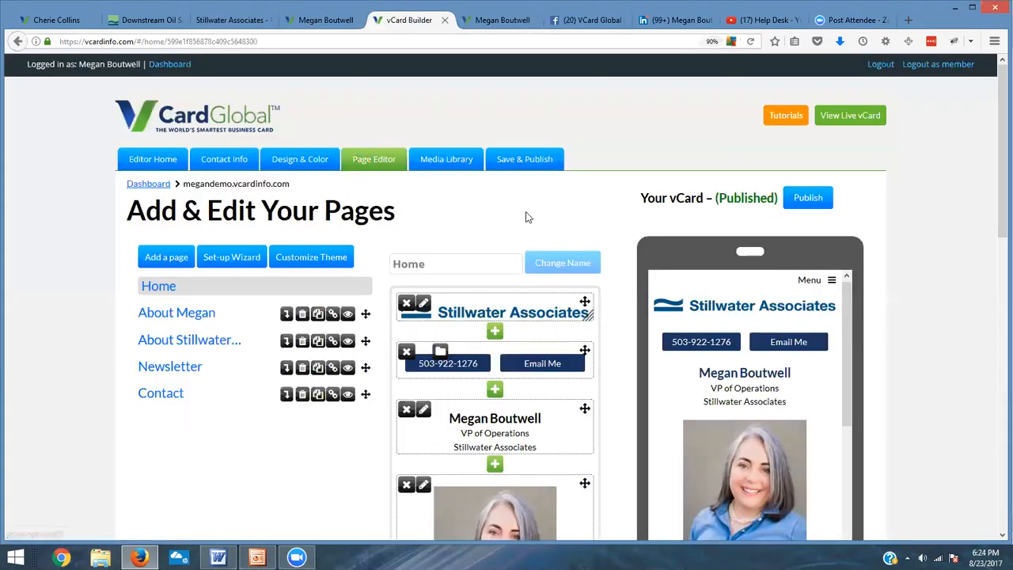
scroll(522, 205, down, 1)
scroll(521, 205, down, 5)
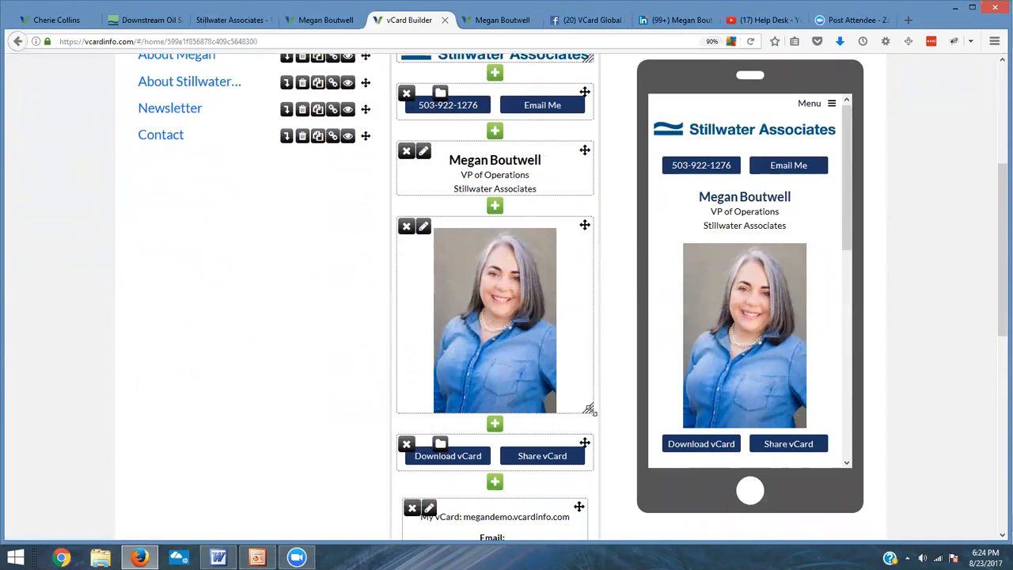
drag(589, 409, 595, 370)
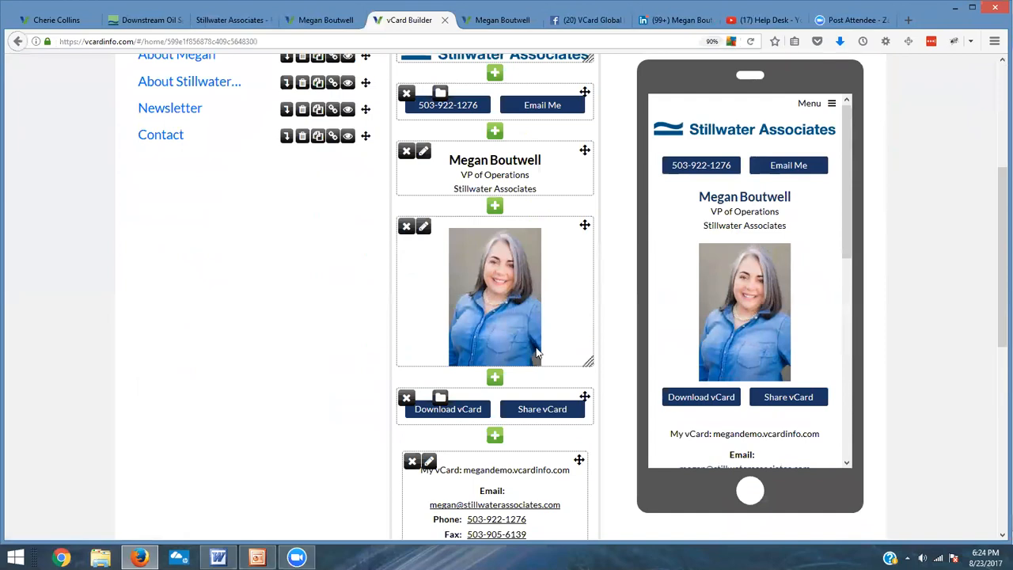
Step: Open the About Megan page and start a new Text block below the phone and email buttons
scroll(540, 348, up, 2)
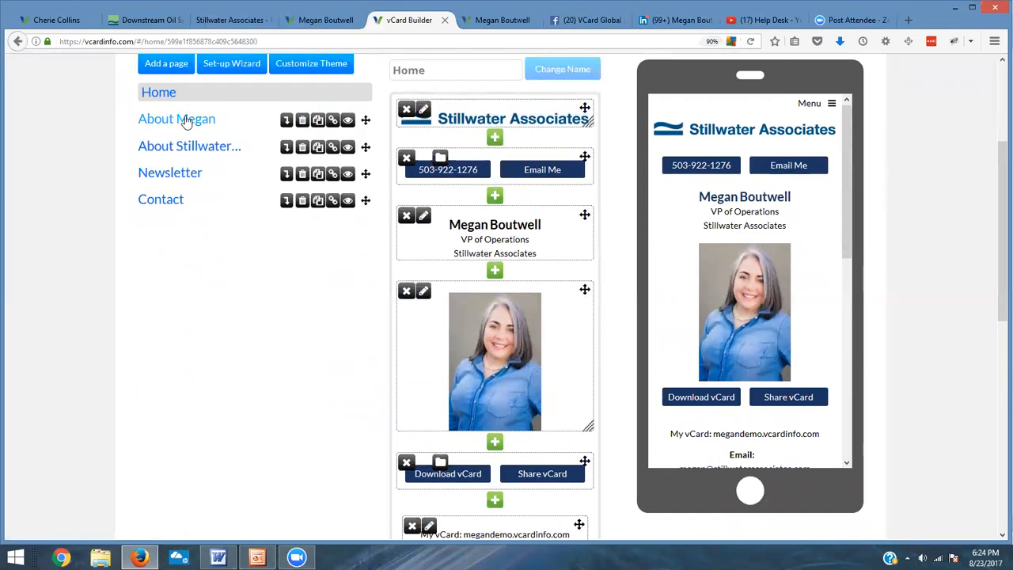
click(186, 119)
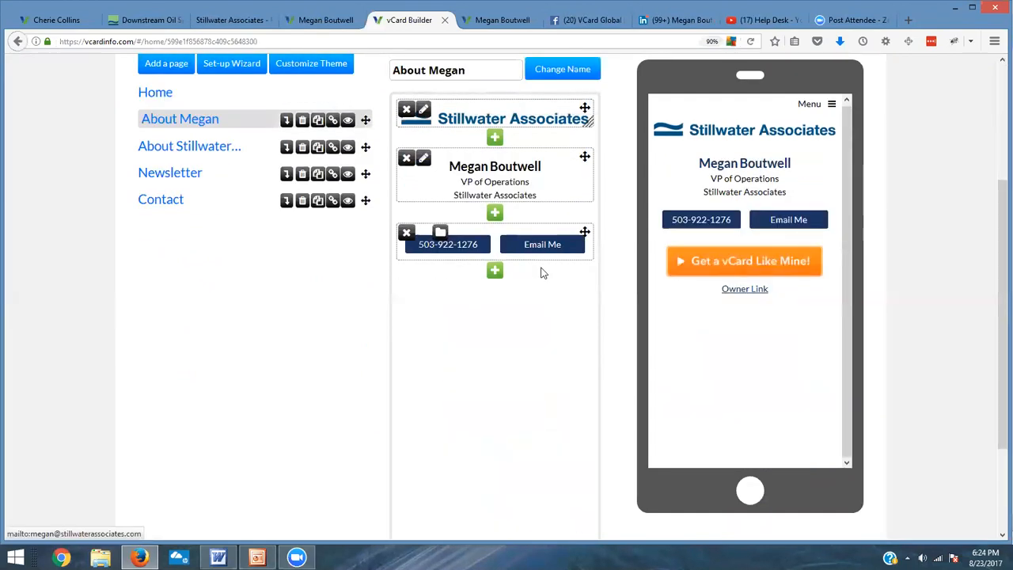
click(494, 272)
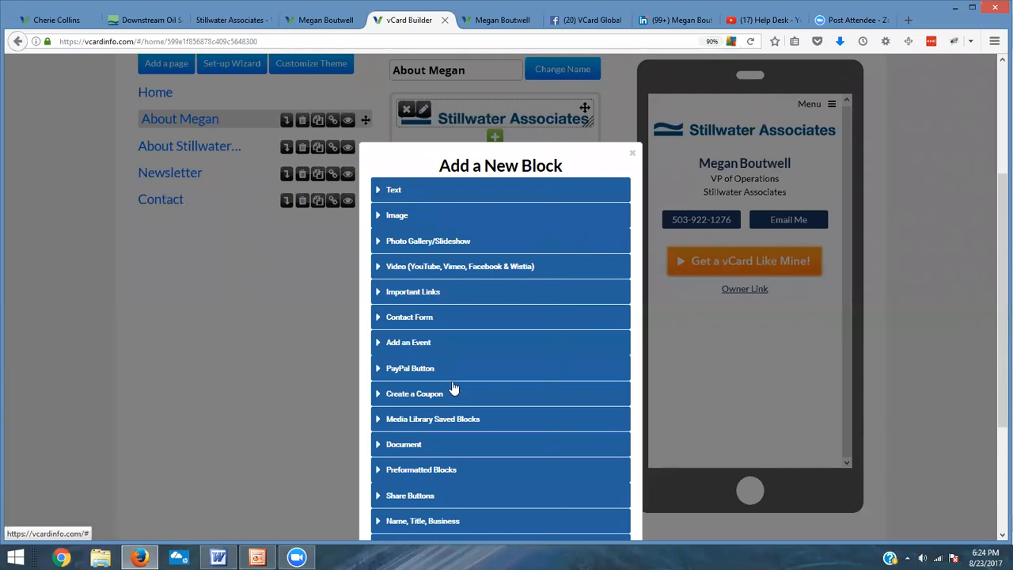
scroll(399, 174, down, 1)
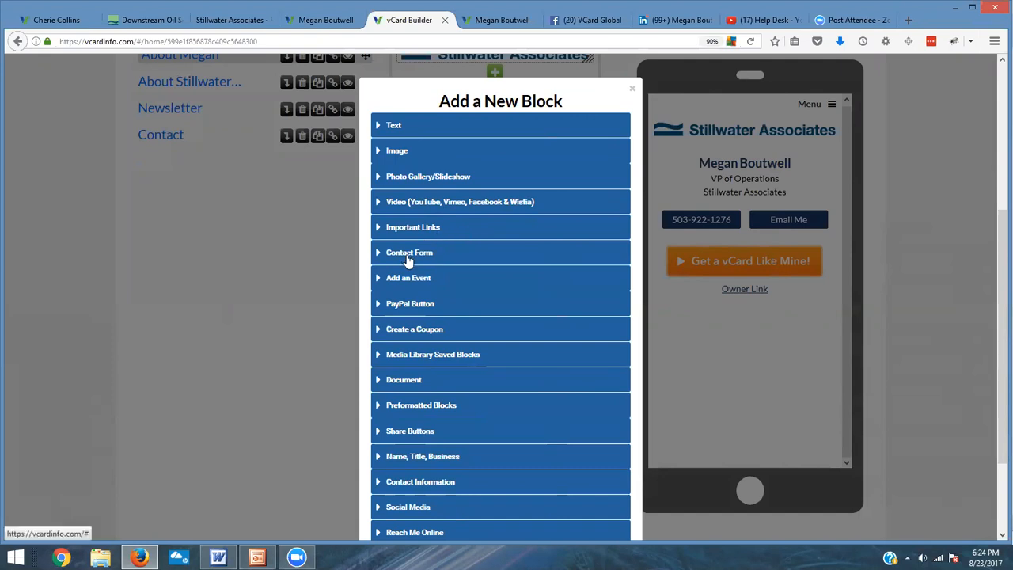
scroll(467, 327, down, 3)
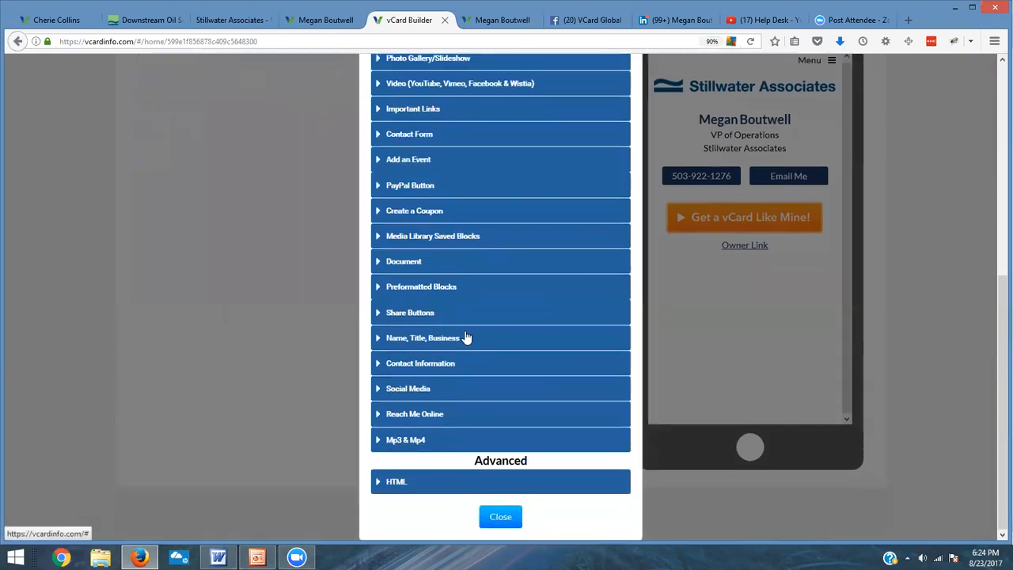
scroll(514, 389, up, 5)
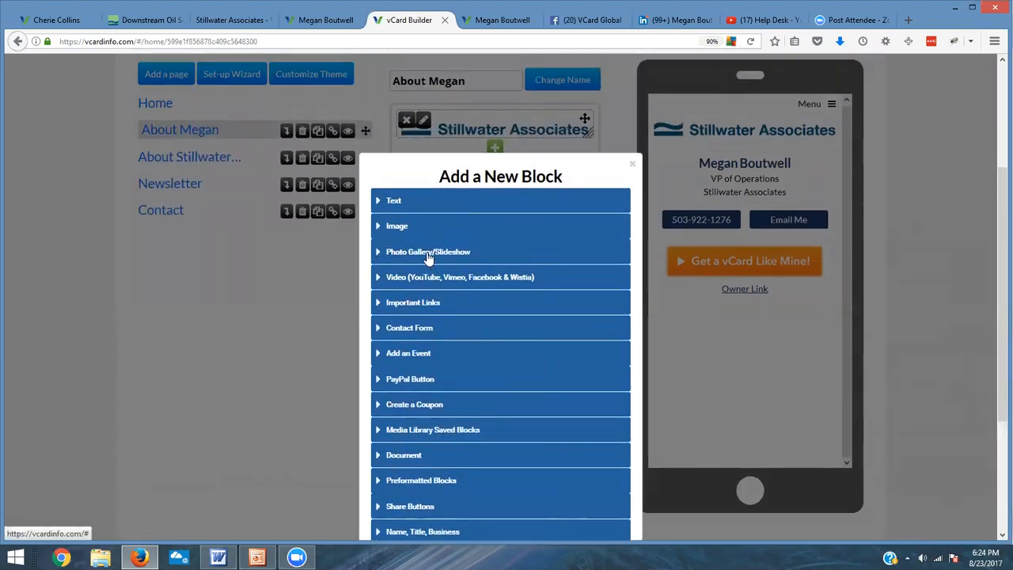
click(411, 203)
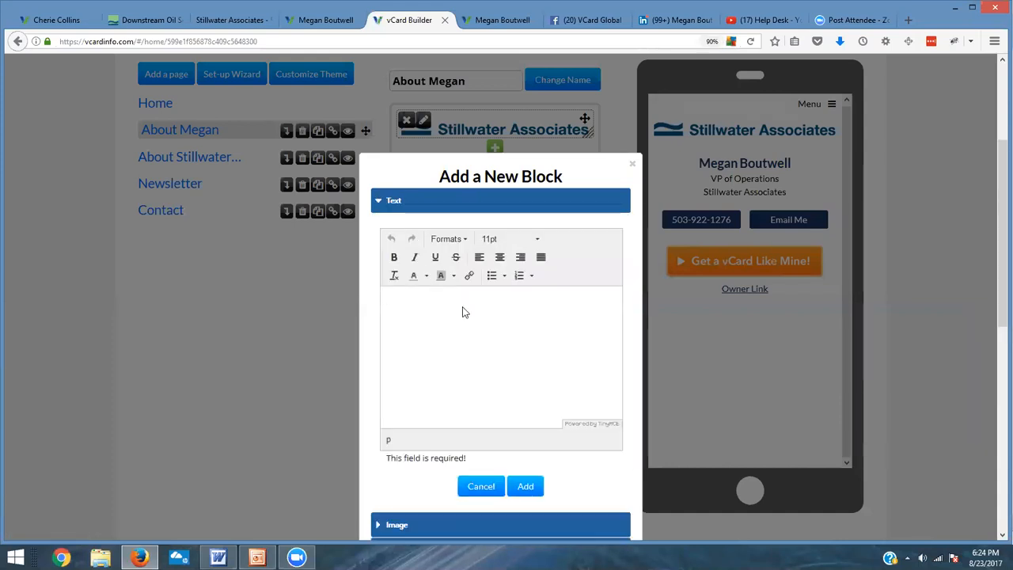
Step: Switch to the Word document and copy the two biography paragraphs
click(218, 557)
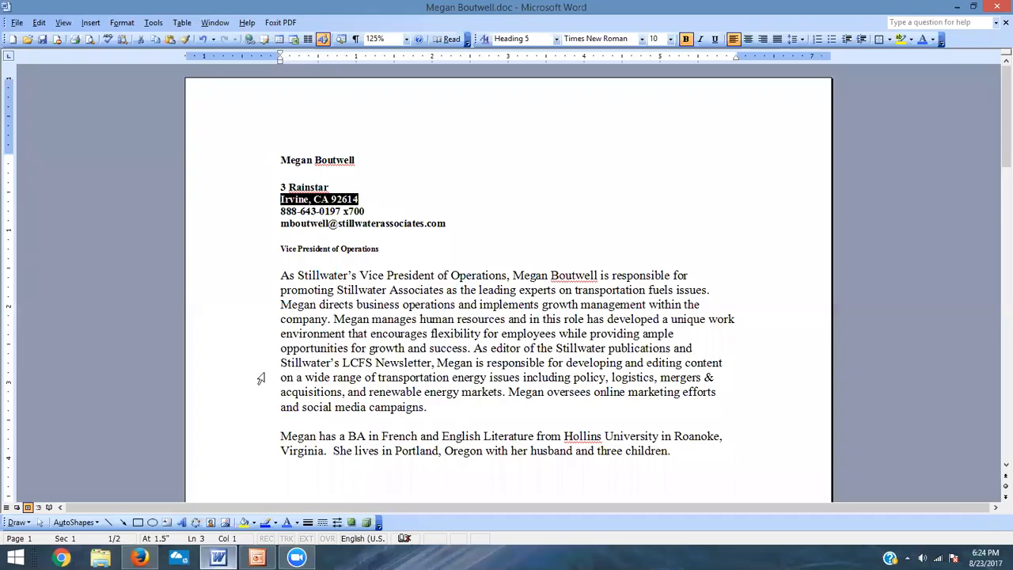
drag(283, 273, 675, 451)
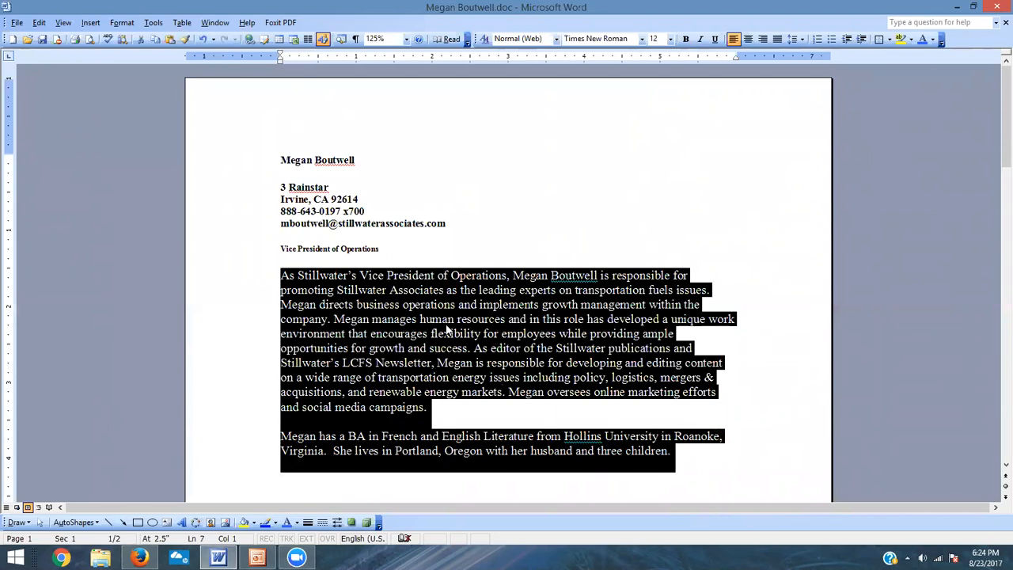
right_click(445, 326)
click(487, 351)
key(alt+Tab)
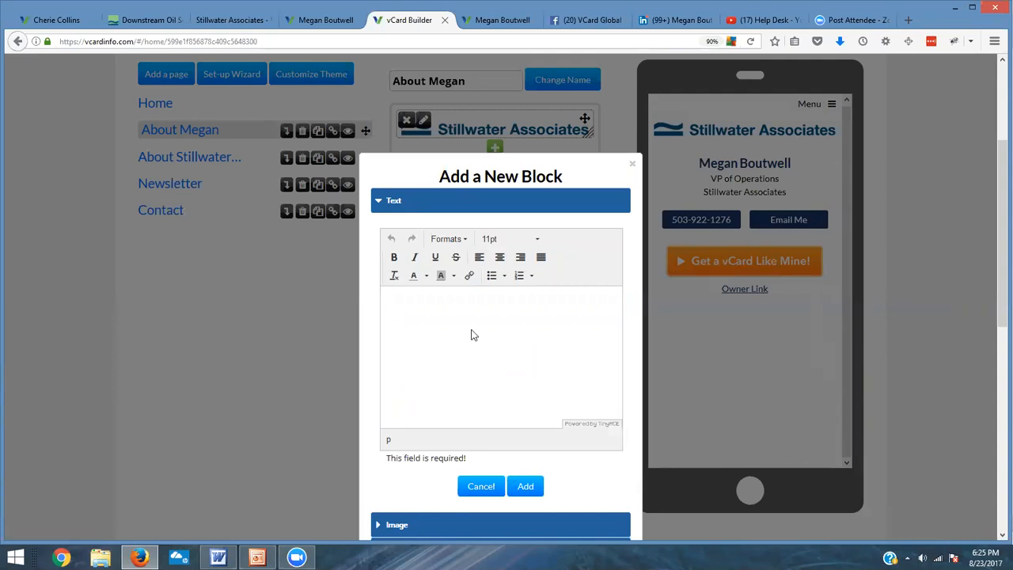
Step: Paste the biography into the text block and add an About Megan line above it
right_click(389, 302)
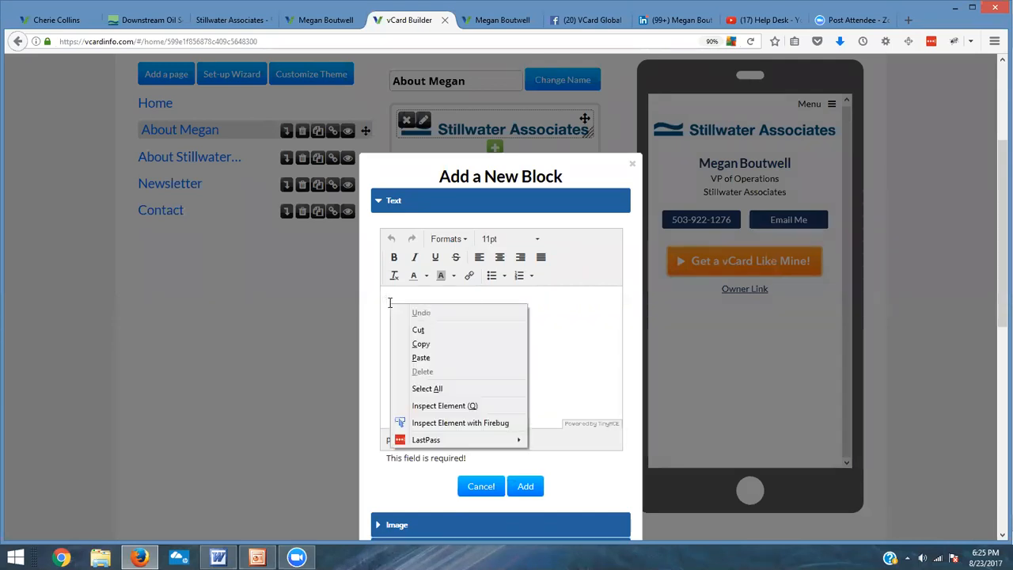
click(422, 358)
scroll(617, 396, up, 2)
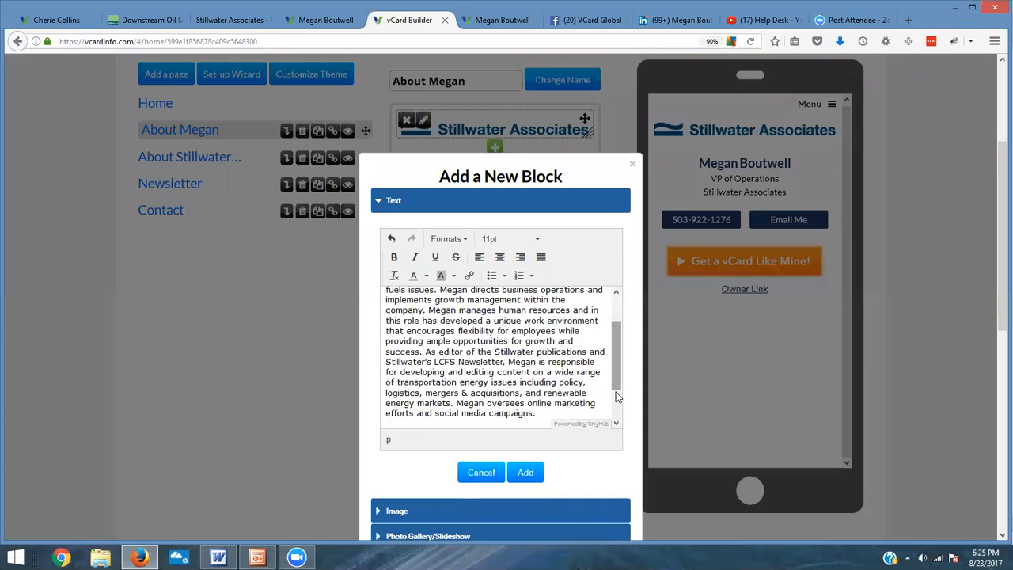
scroll(618, 396, up, 2)
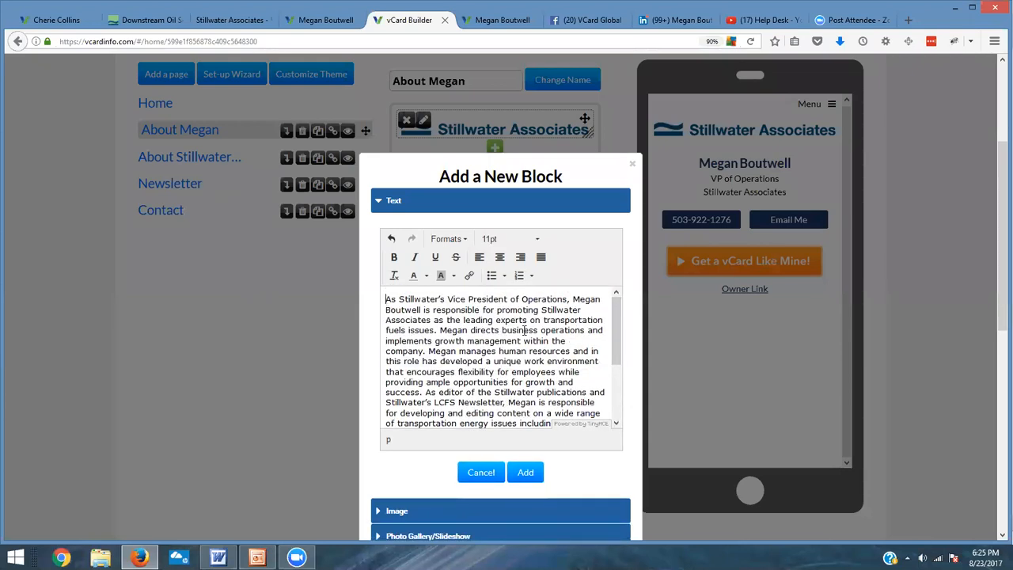
key(Return)
text(About Megan)
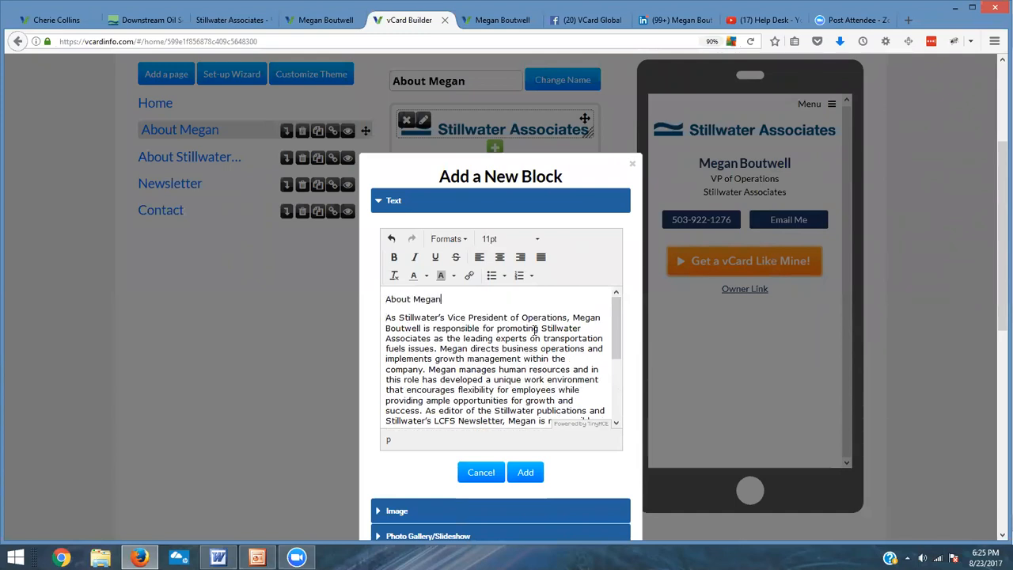
Step: Format the About Megan line as Header 1
drag(463, 302, 370, 301)
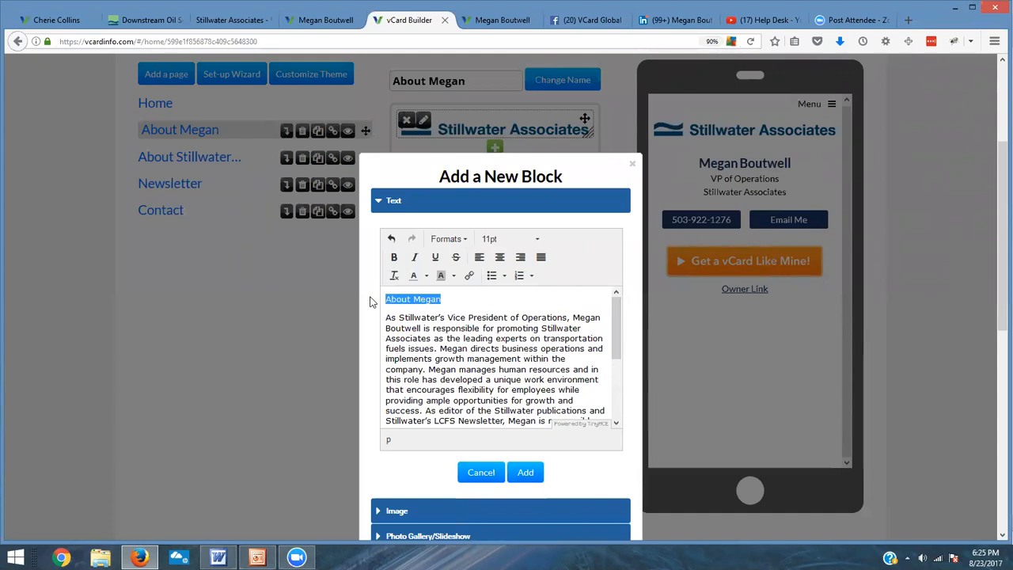
click(468, 240)
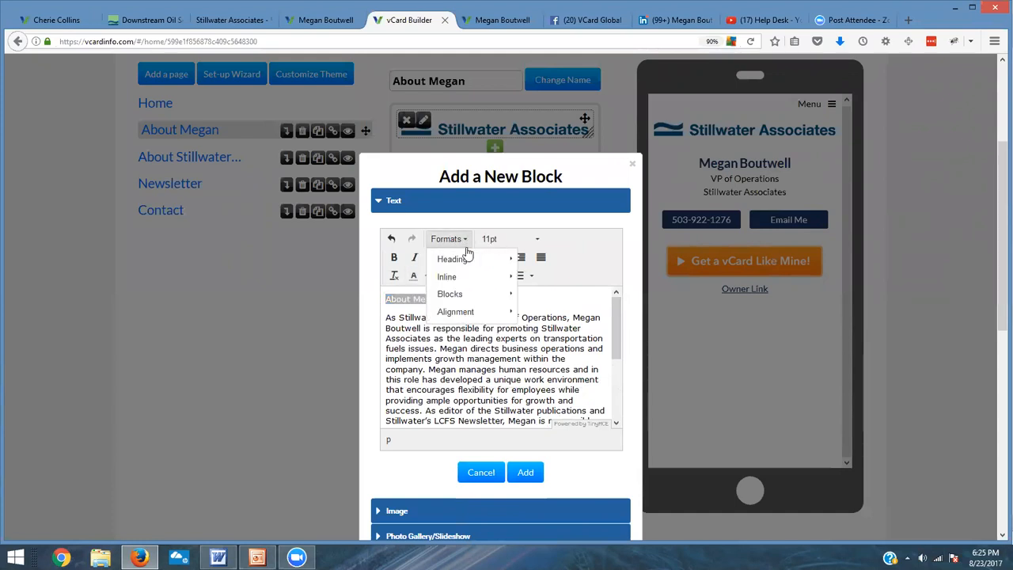
mouse_move(468, 261)
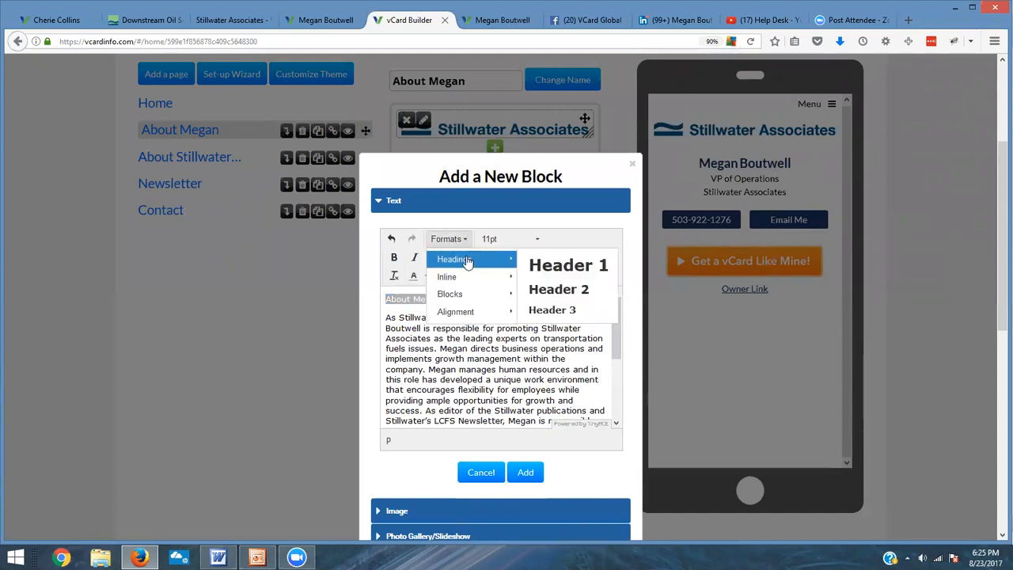
click(566, 265)
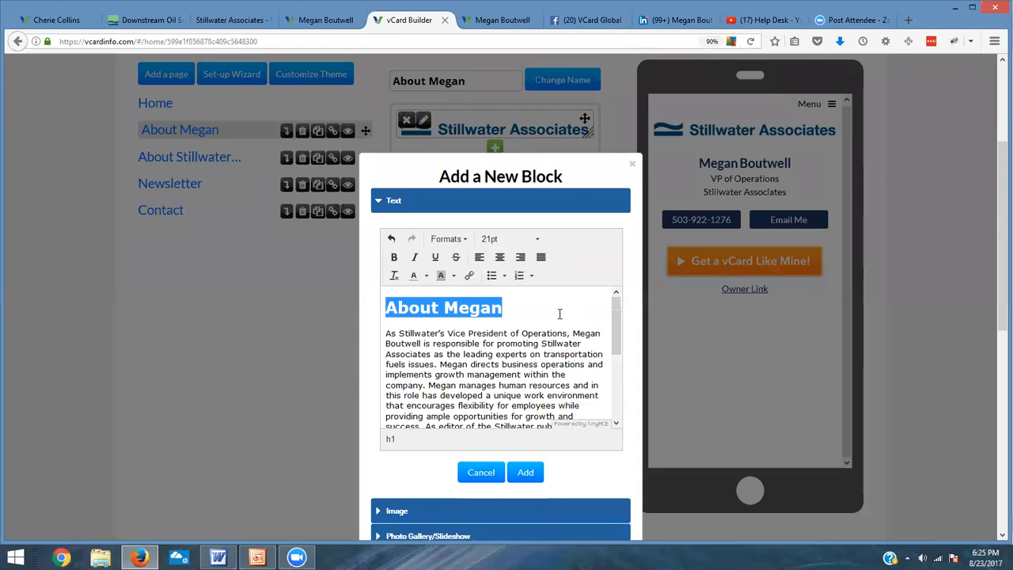
Step: Split the first biography paragraph into two after the sentence ending 'within the company.'
scroll(560, 314, down, 2)
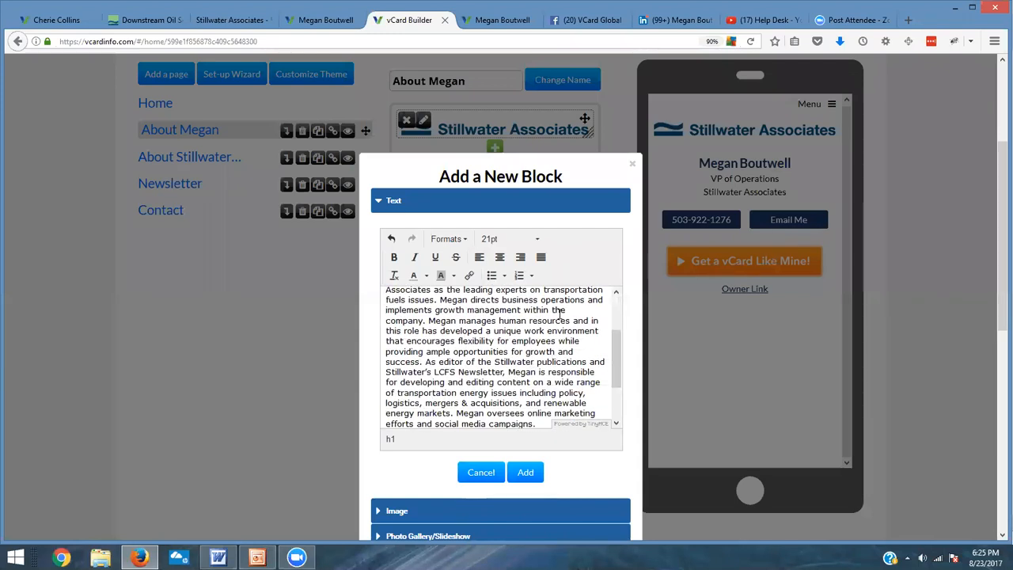
scroll(559, 314, down, 3)
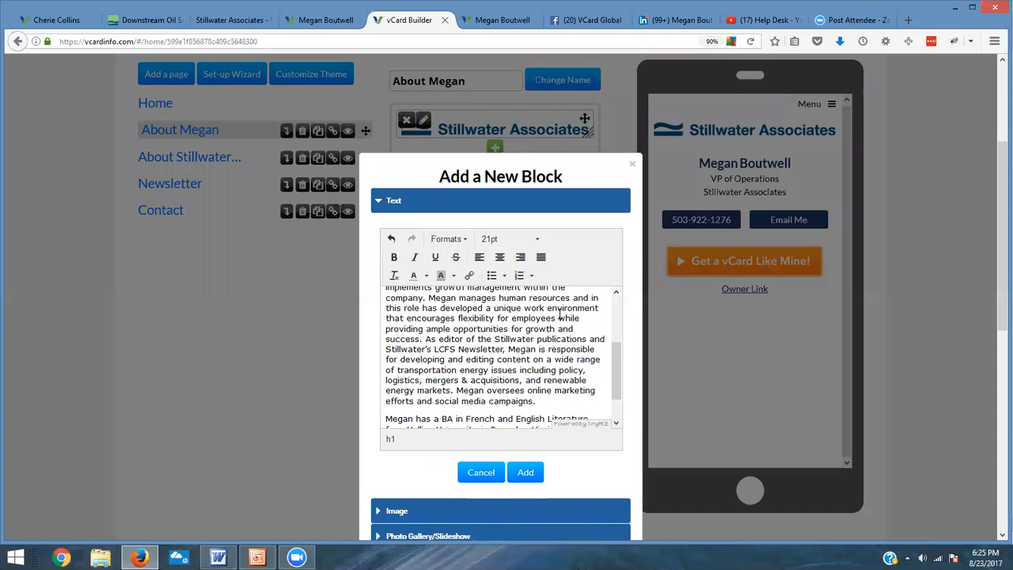
scroll(559, 314, up, 2)
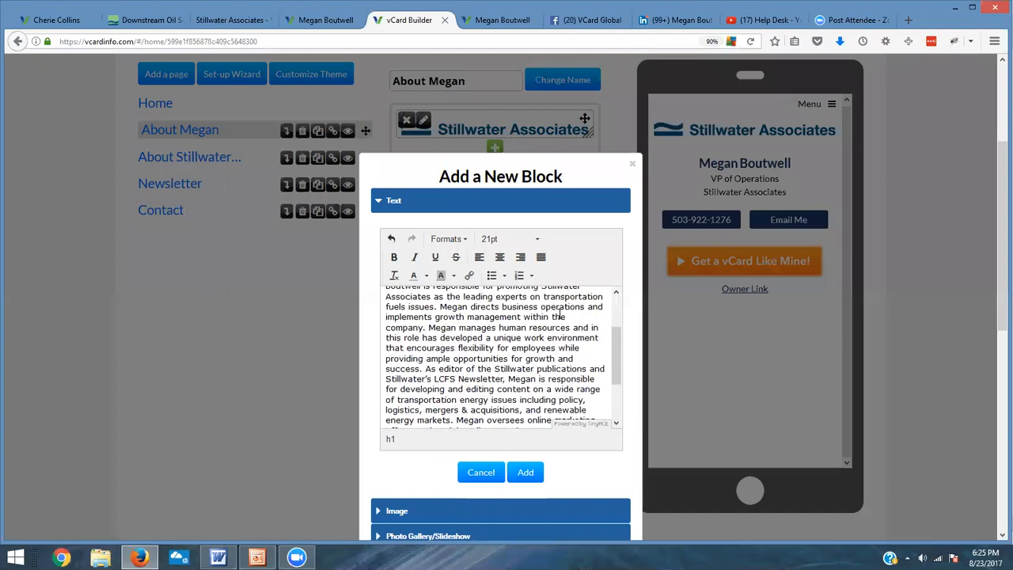
click(426, 327)
key(Return)
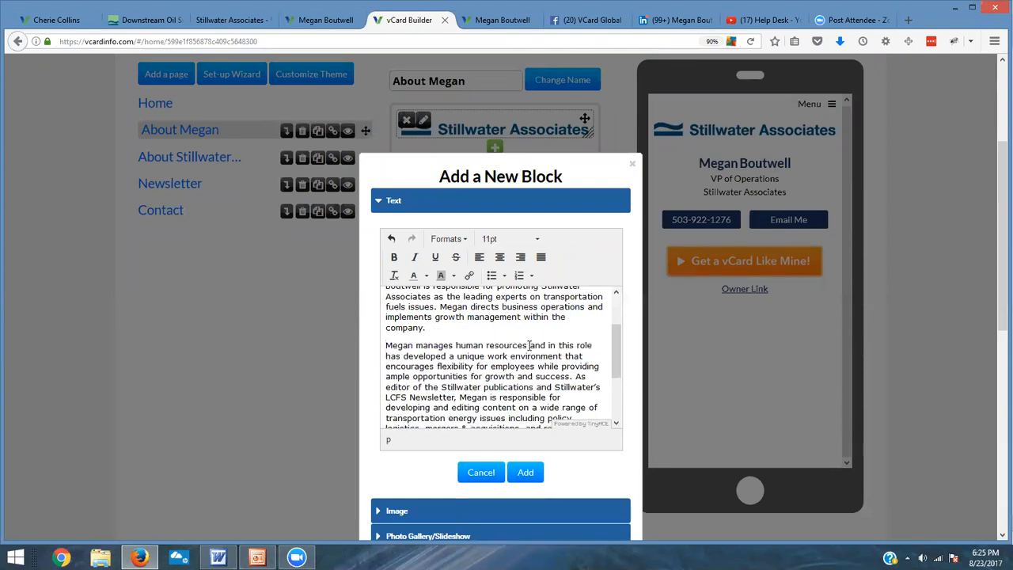
Step: Add the finished text block to the About Megan page
scroll(519, 352, down, 2)
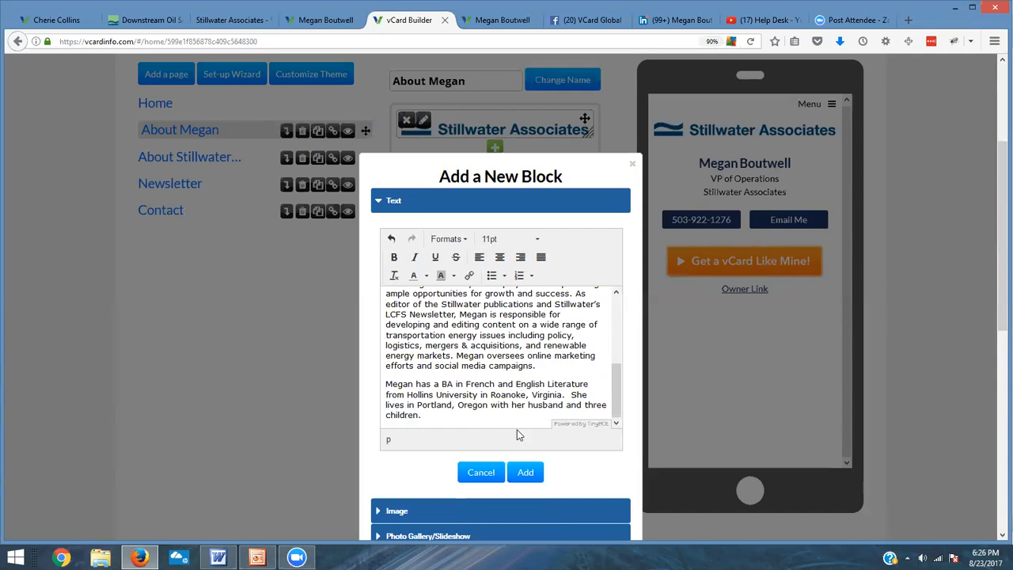
click(525, 472)
click(526, 472)
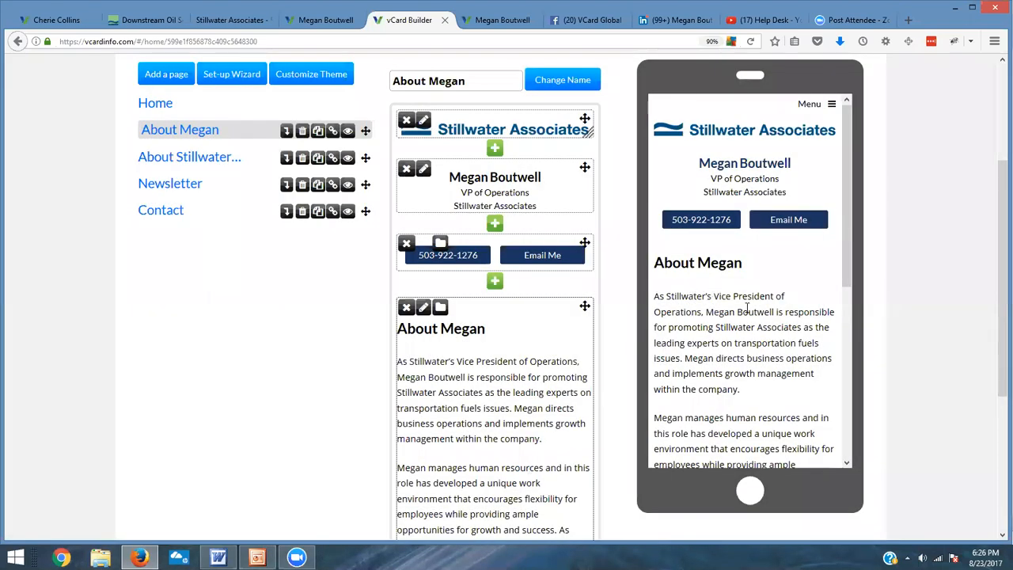
Step: Add the megan photo from the media library as a new image block above the About Megan text block
scroll(746, 309, down, 5)
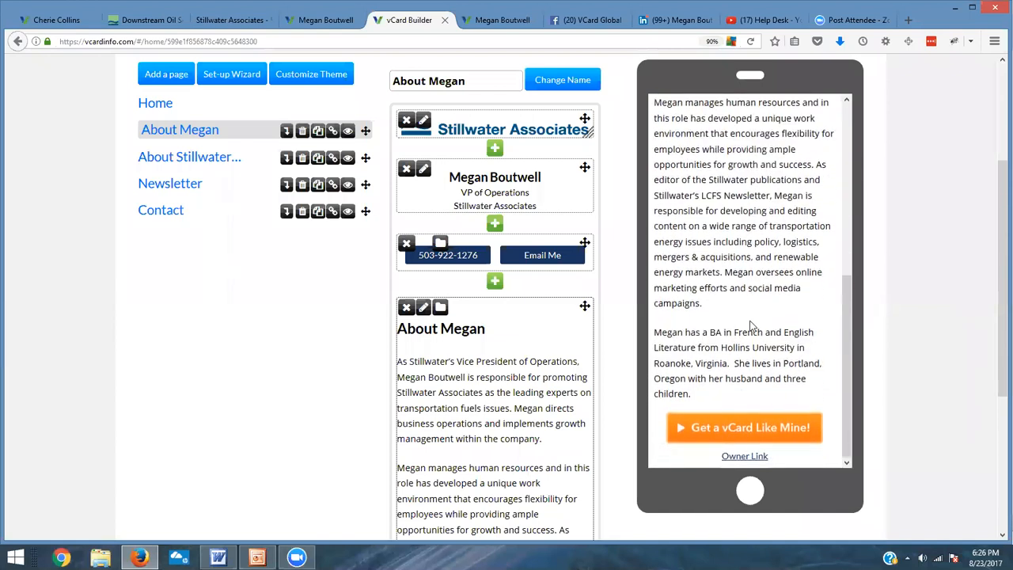
scroll(538, 372, down, 2)
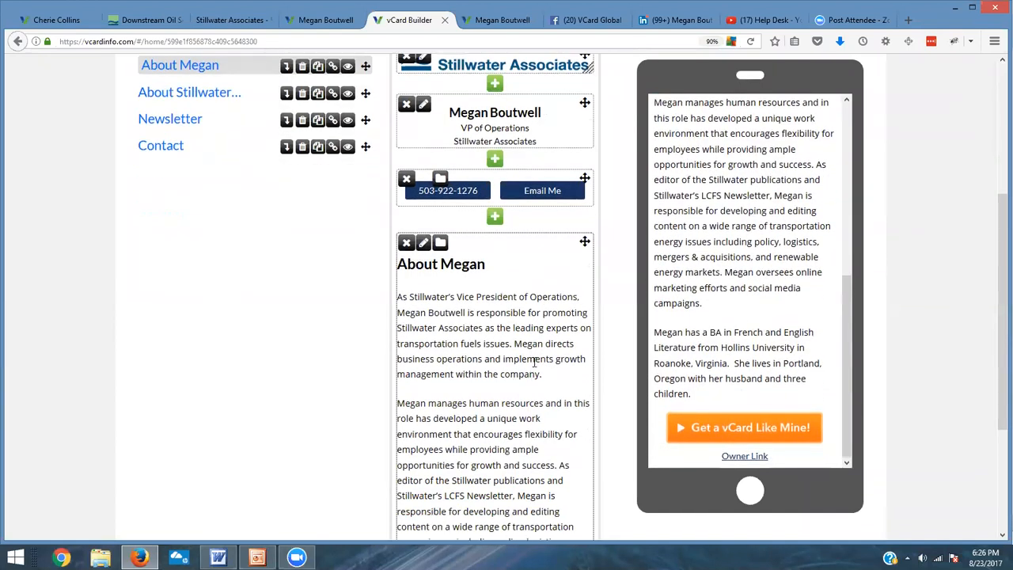
click(494, 219)
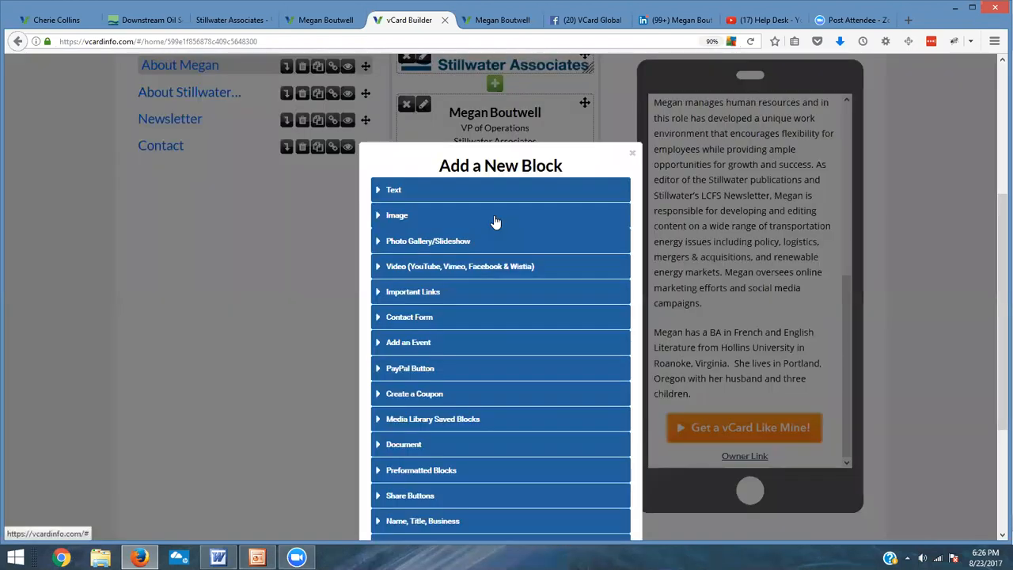
click(398, 219)
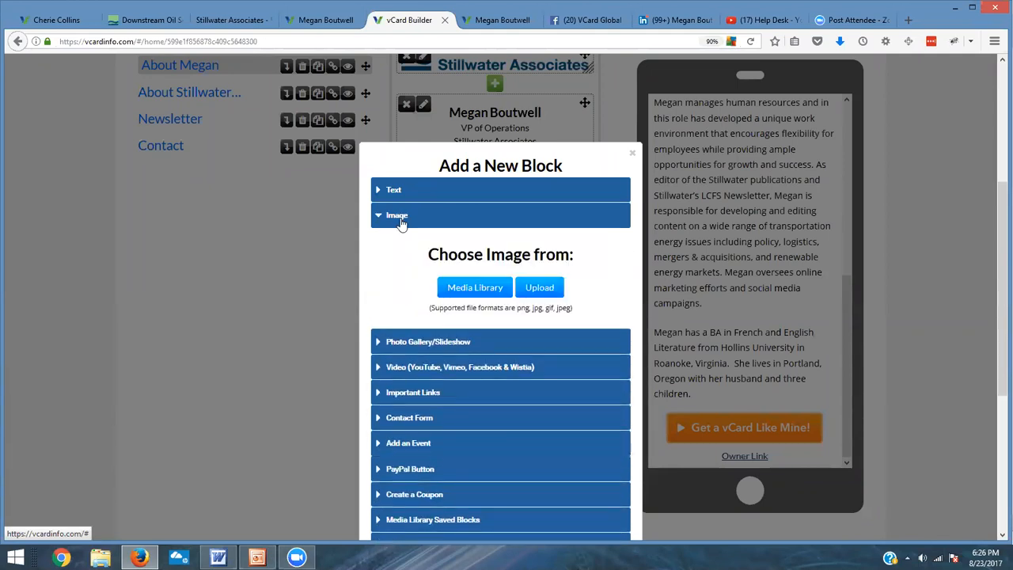
click(465, 290)
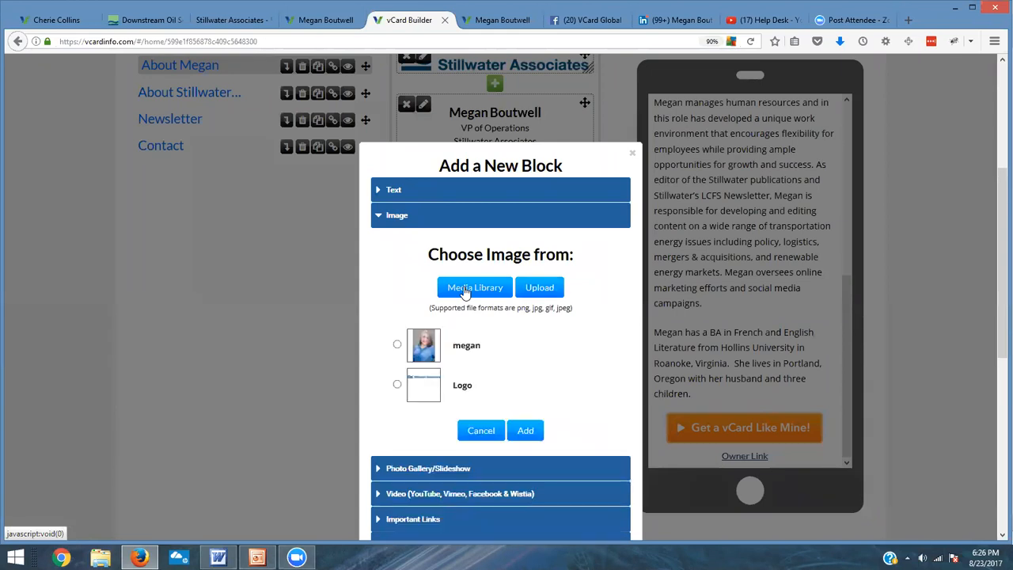
click(397, 345)
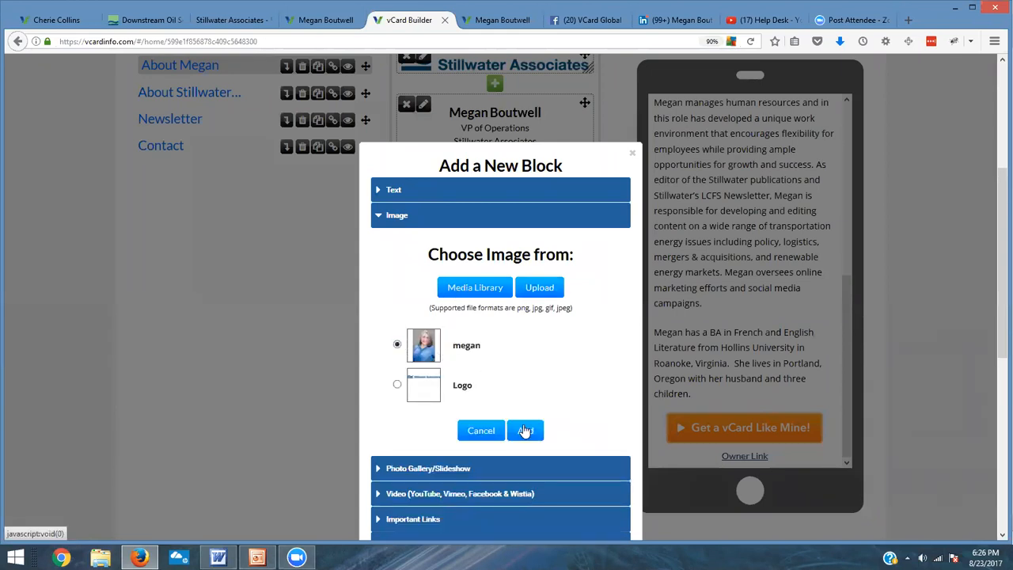
click(526, 430)
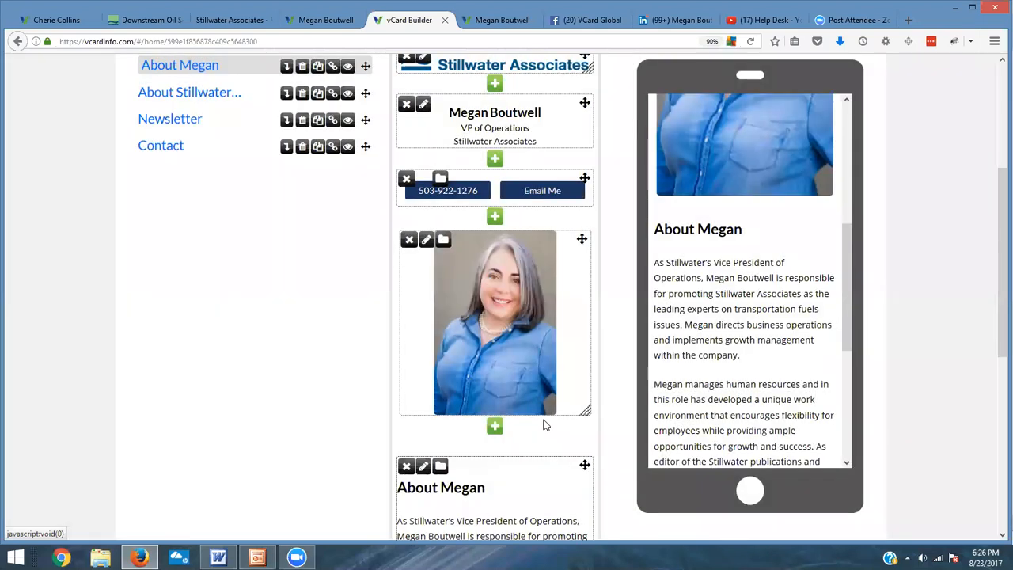
Step: Resize the photo block slightly smaller from its corner handle
drag(586, 410, 586, 391)
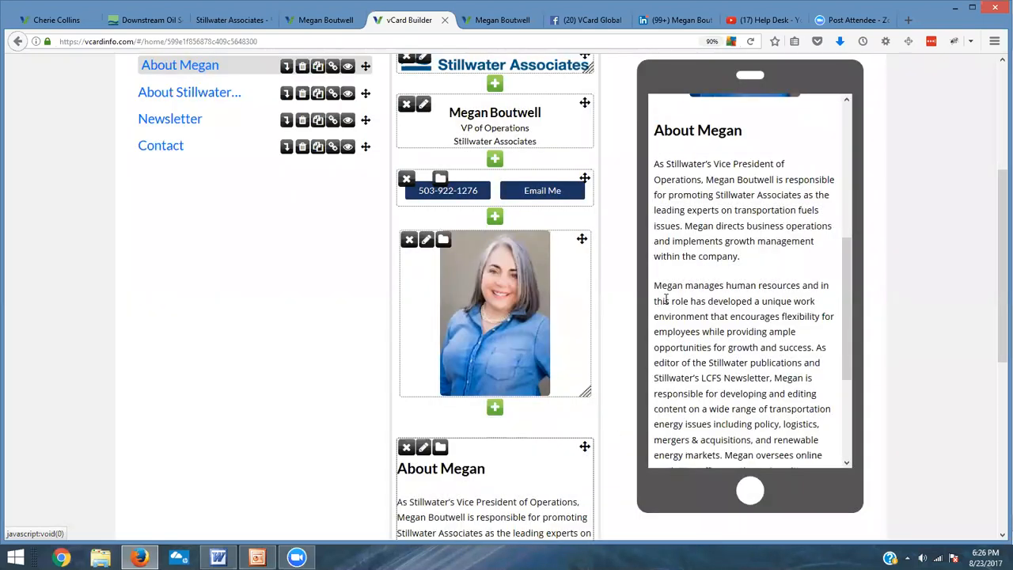
scroll(819, 298, up, 3)
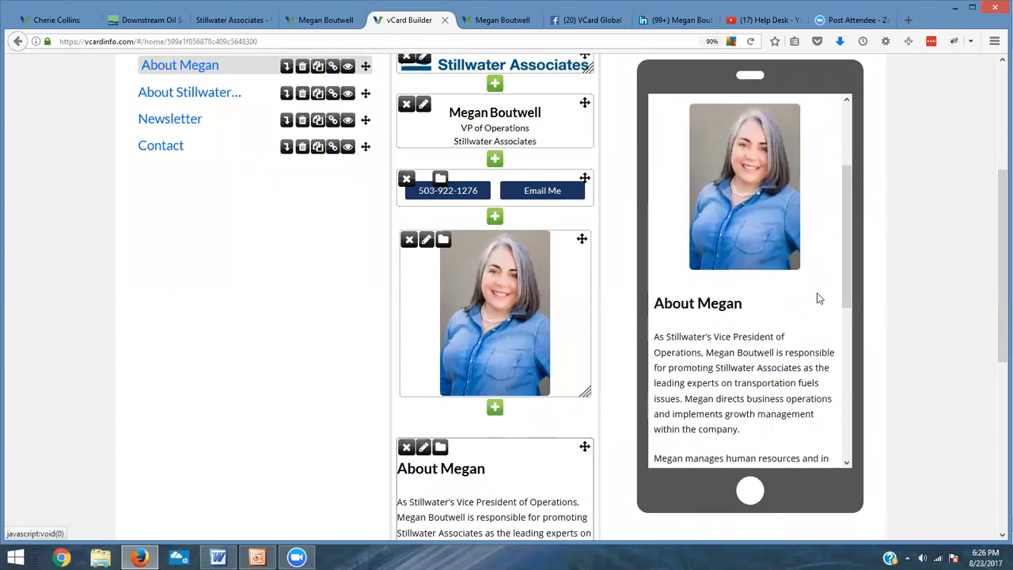
scroll(822, 293, up, 3)
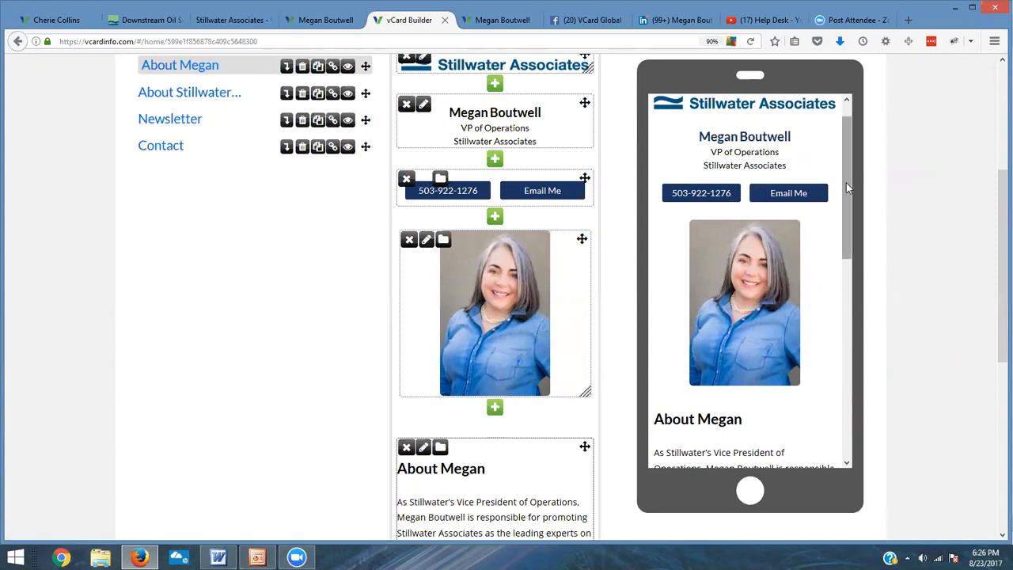
drag(846, 183, 826, 196)
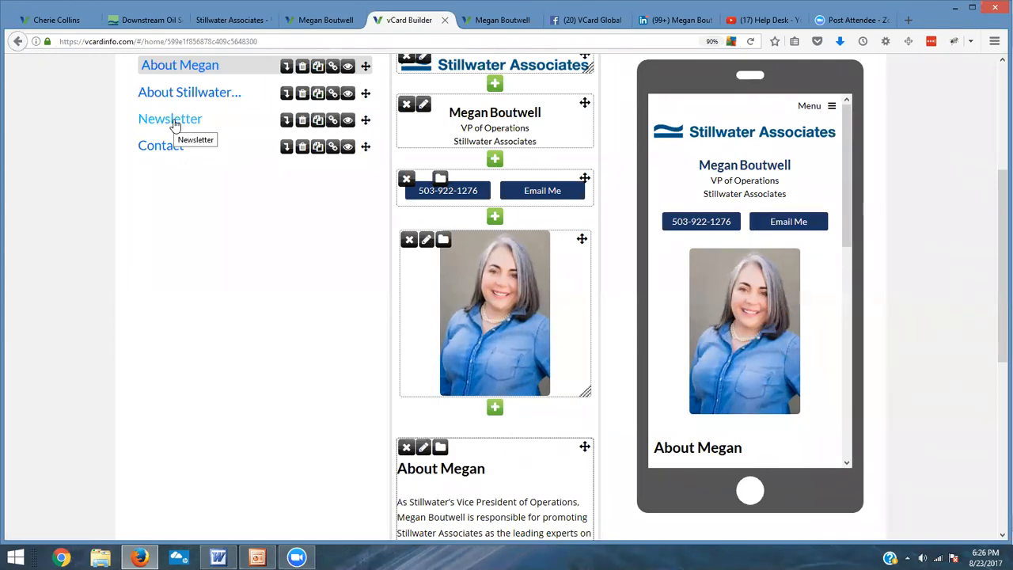
Step: Copy the Monthly LCFS Newsletter heading from the Word document
click(218, 557)
scroll(455, 383, down, 8)
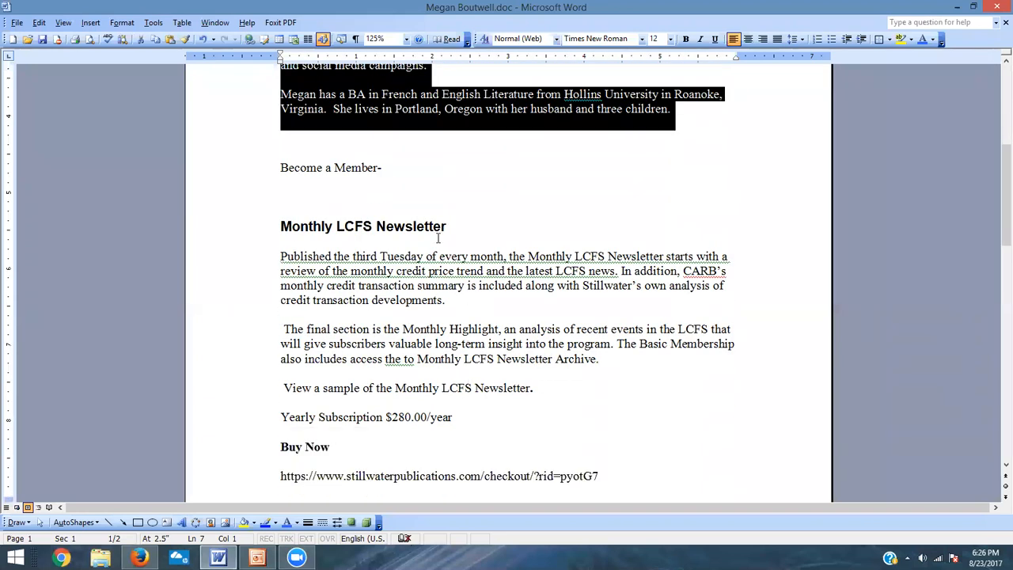
drag(450, 226, 333, 227)
key(ctrl+c)
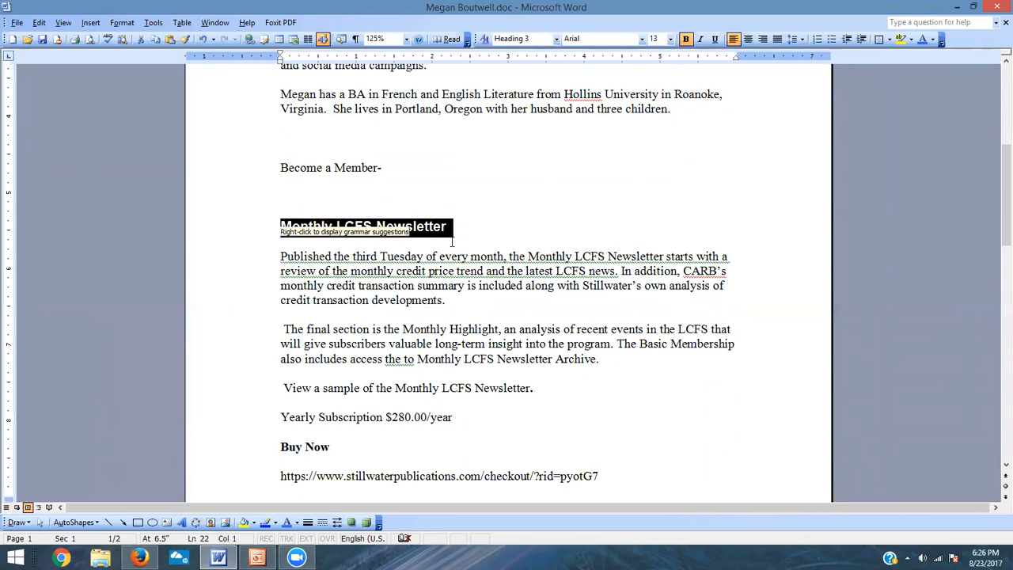
key(alt+Tab)
Step: Open the Newsletter page, start a new text block and paste the heading into it
click(182, 119)
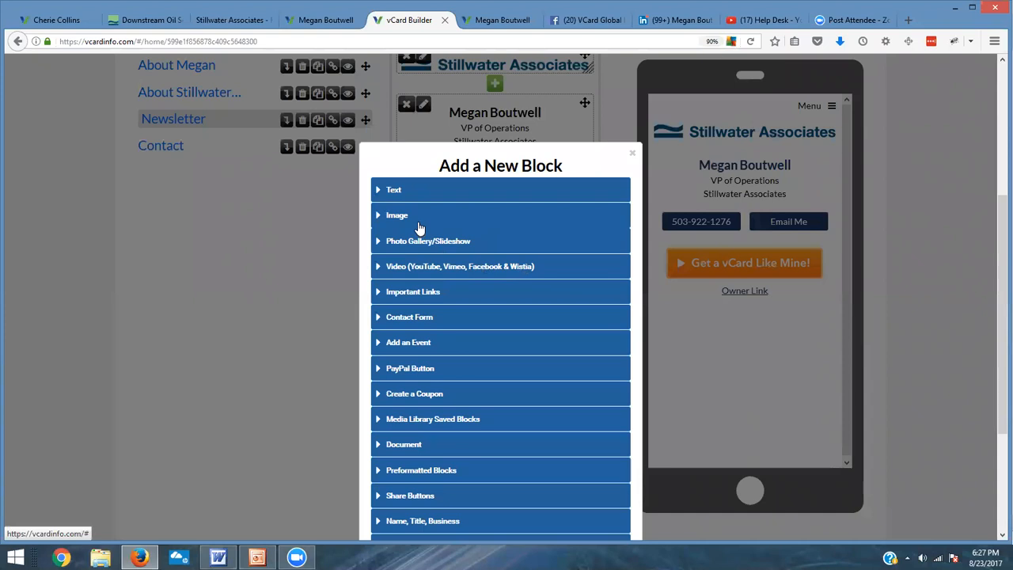
click(401, 195)
click(441, 287)
key(ctrl+v)
key(Return)
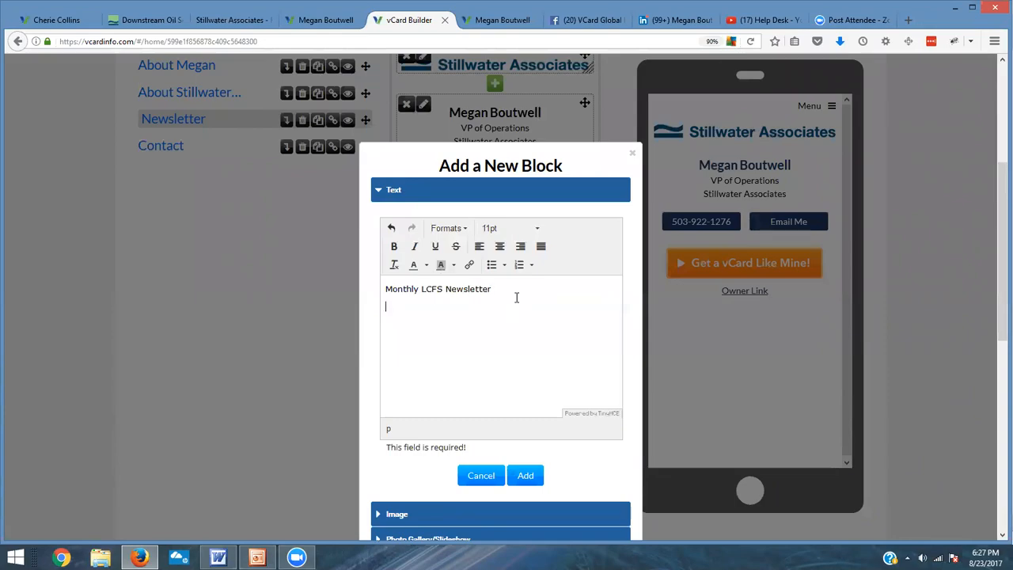
Step: Copy the newsletter description paragraphs through Buy Now from Word and paste them below the heading
key(alt+Tab)
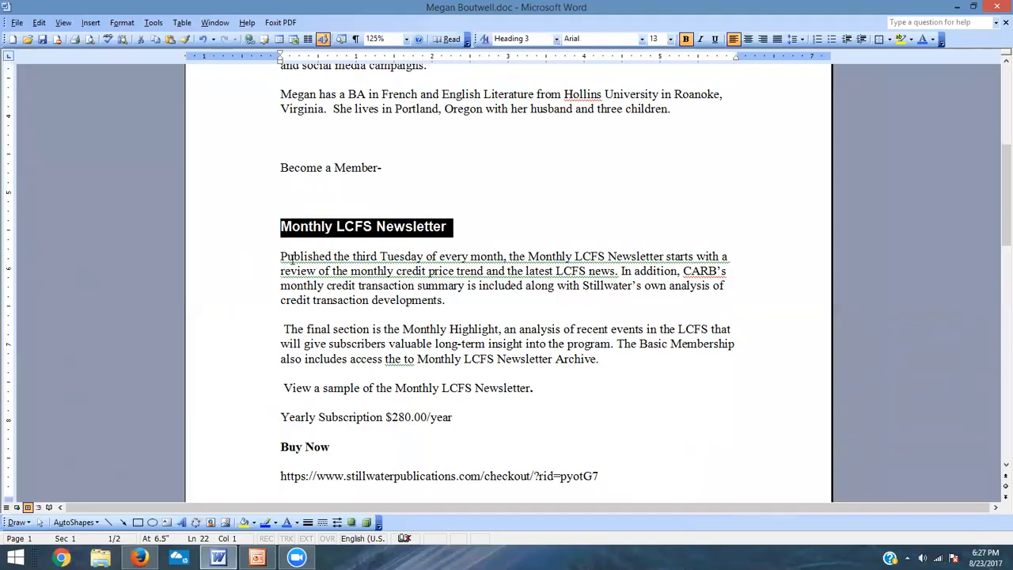
drag(281, 256, 516, 448)
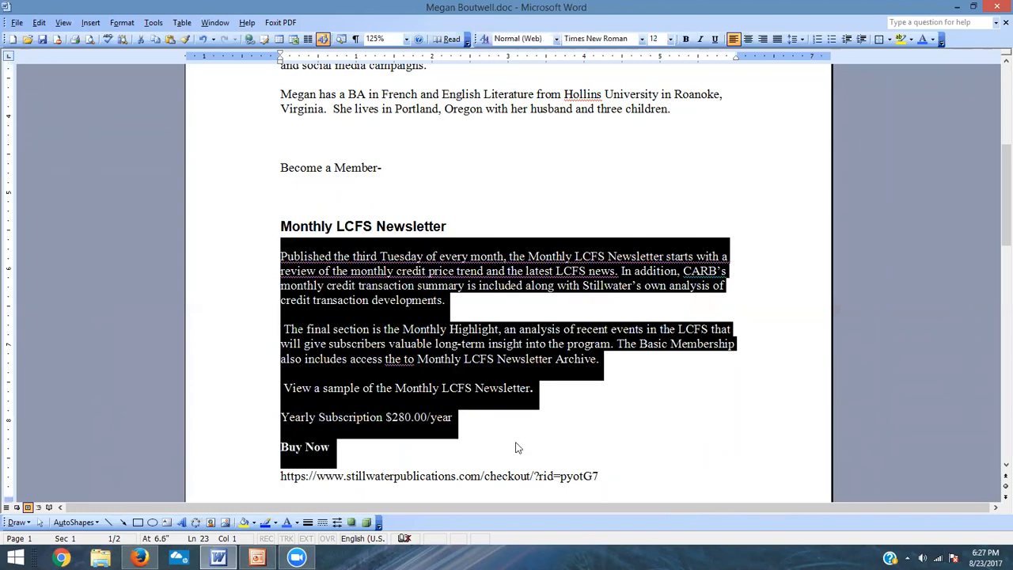
key(ctrl+c)
key(alt+Tab)
key(ctrl+v)
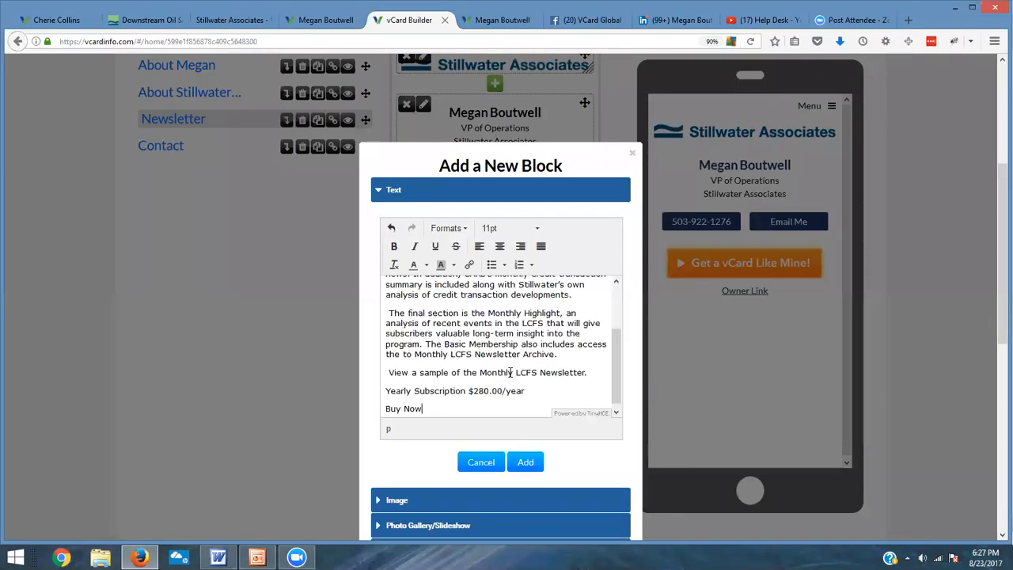
Step: Delete the sample, Yearly Subscription and Buy Now lines and remove the leading space before 'The final section'
drag(422, 408, 378, 384)
key(BackSpace)
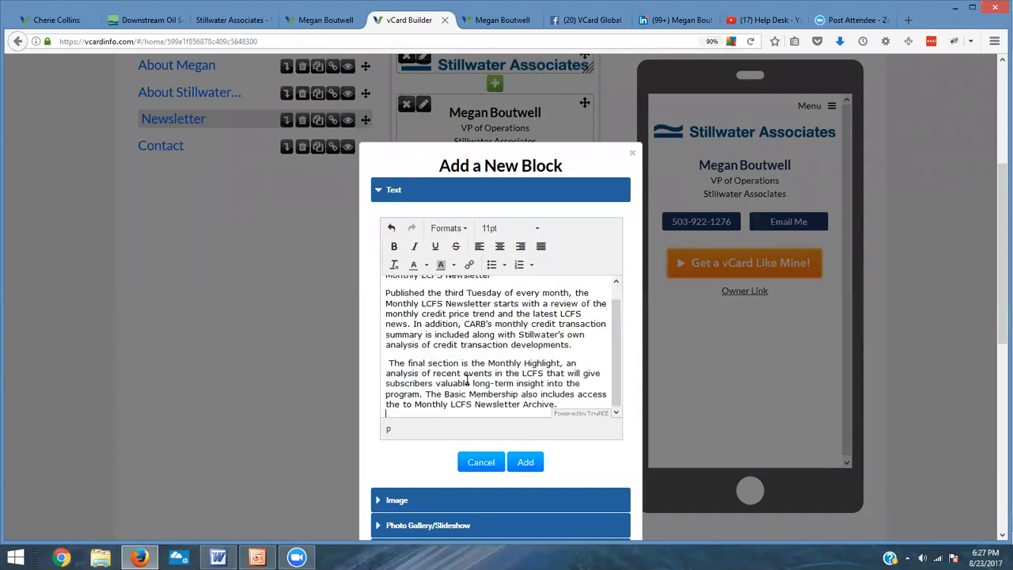
click(385, 362)
key(BackSpace)
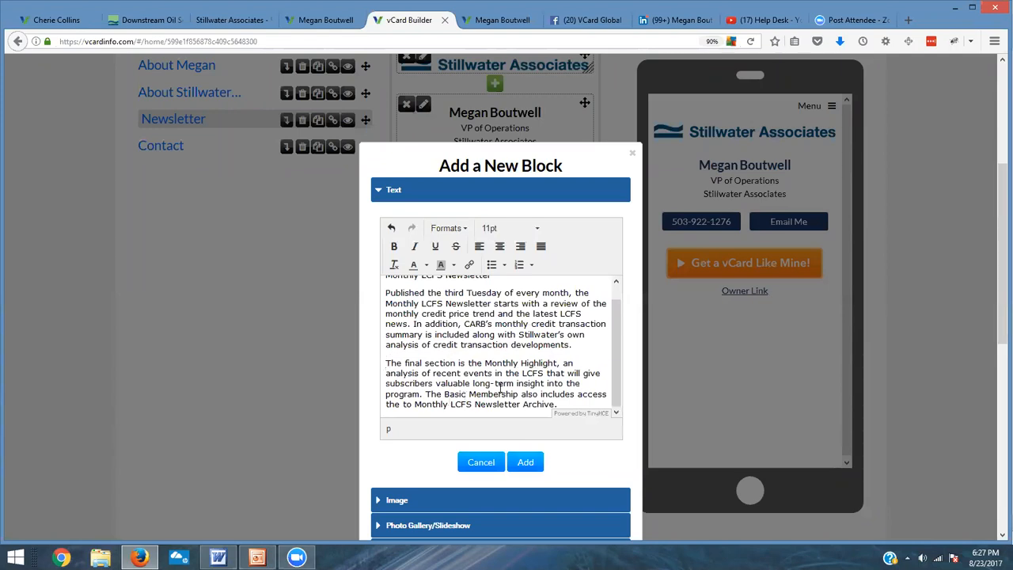
Step: Format the Monthly LCFS Newsletter line as Header 1
scroll(566, 383, up, 3)
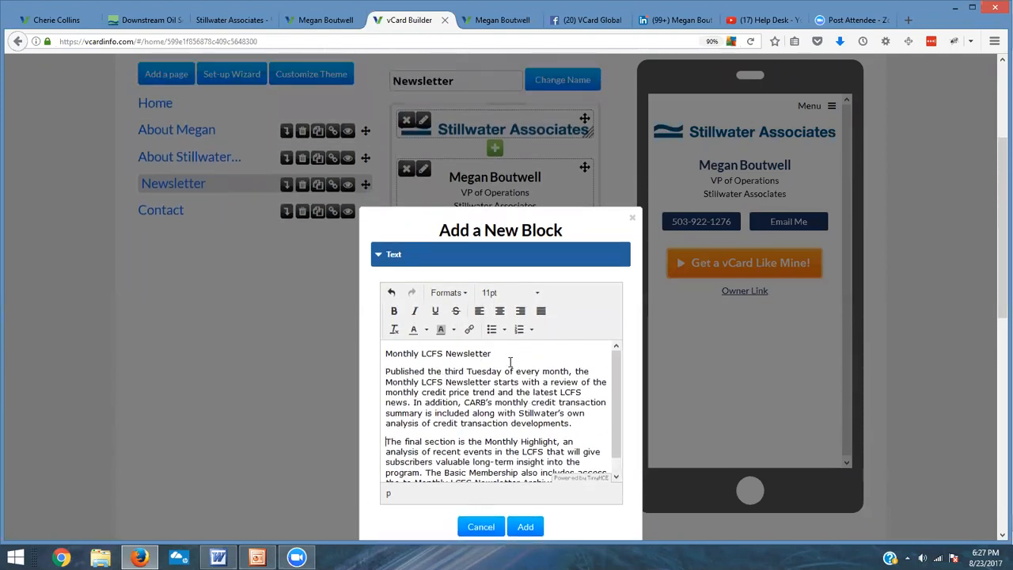
drag(492, 353, 375, 352)
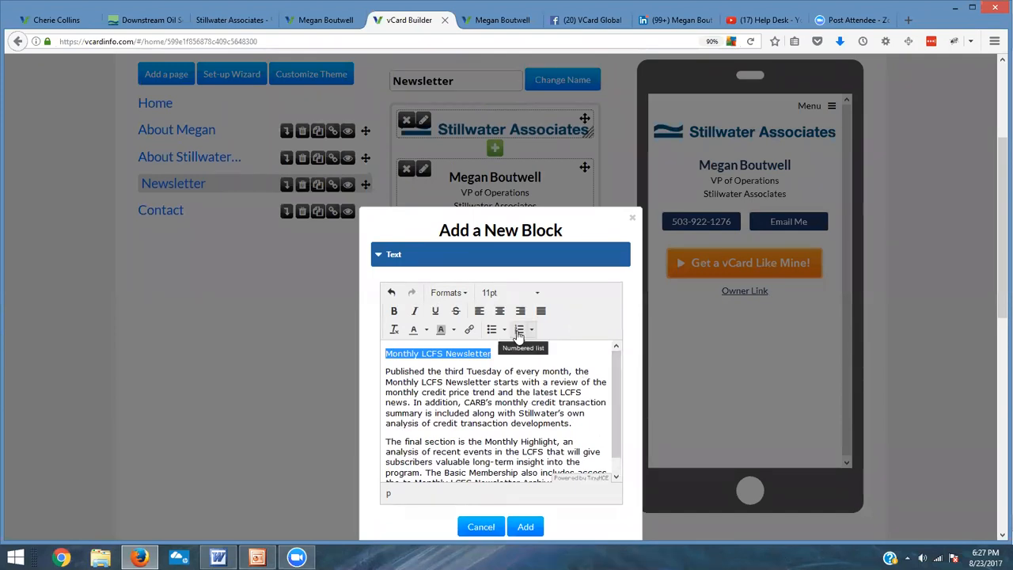
click(463, 293)
mouse_move(452, 312)
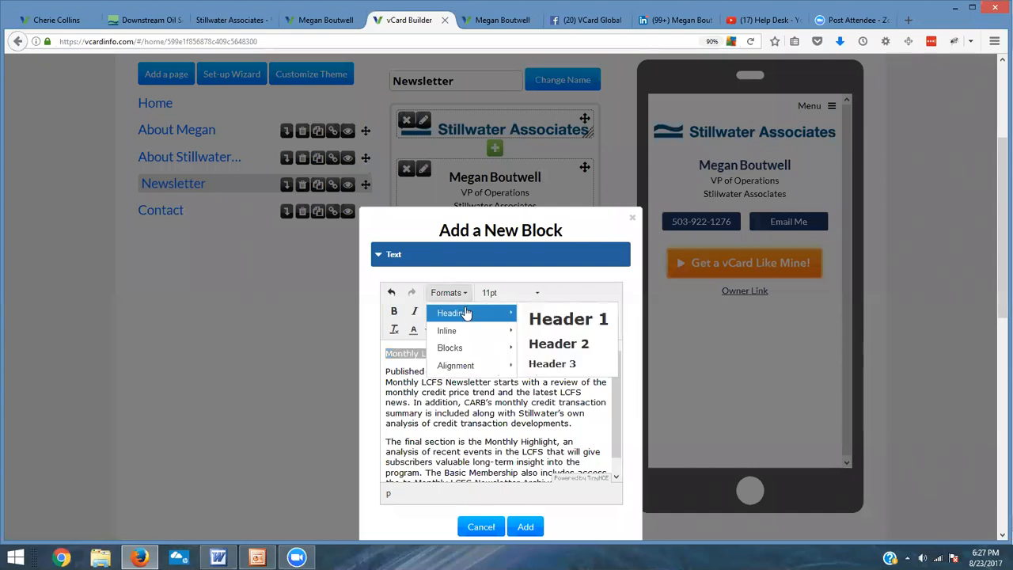
click(537, 319)
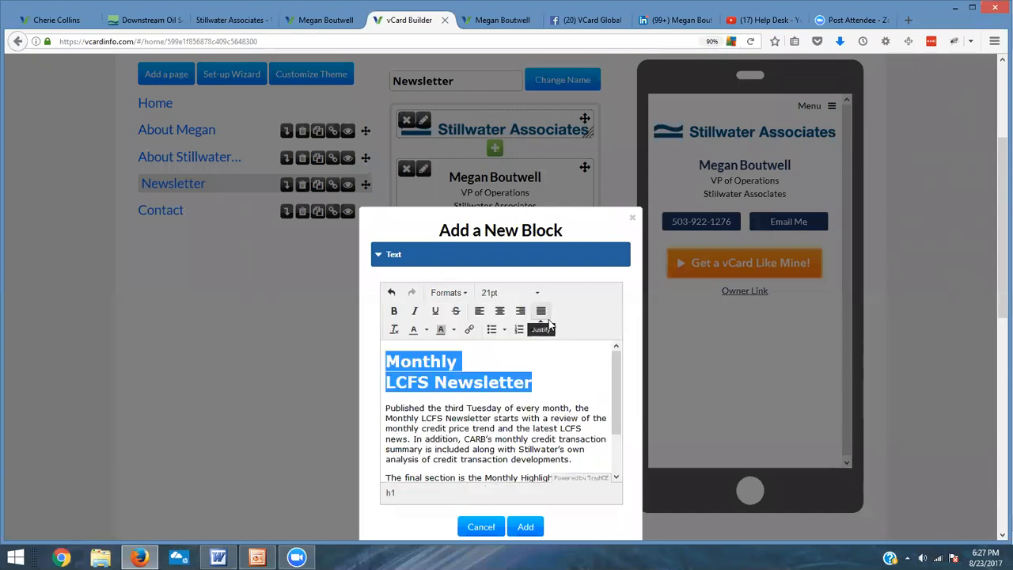
Step: Remove the line break inside the heading so it reads Monthly LCFS Newsletter on one line
click(477, 363)
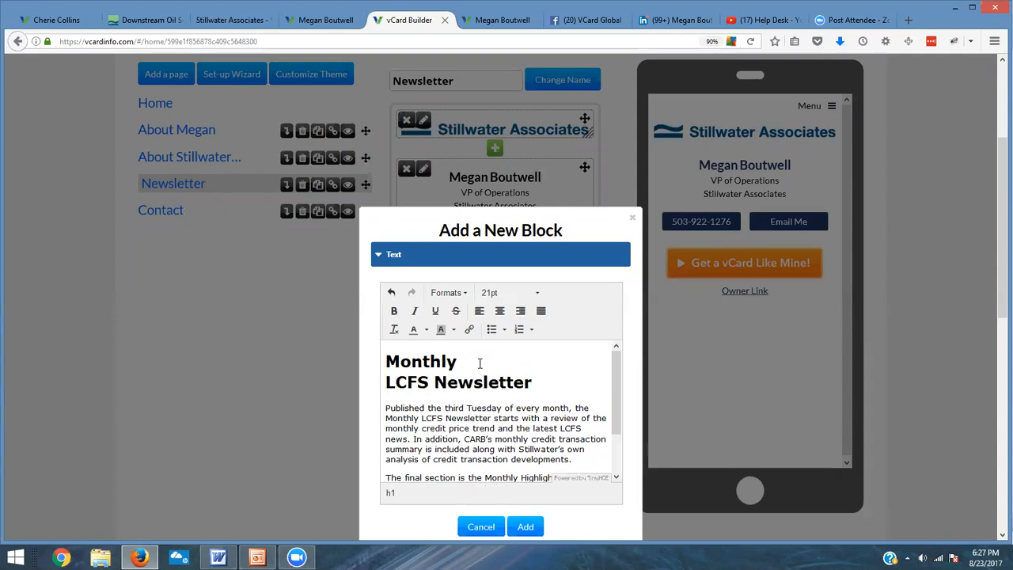
key(Delete)
text(m)
key(BackSpace)
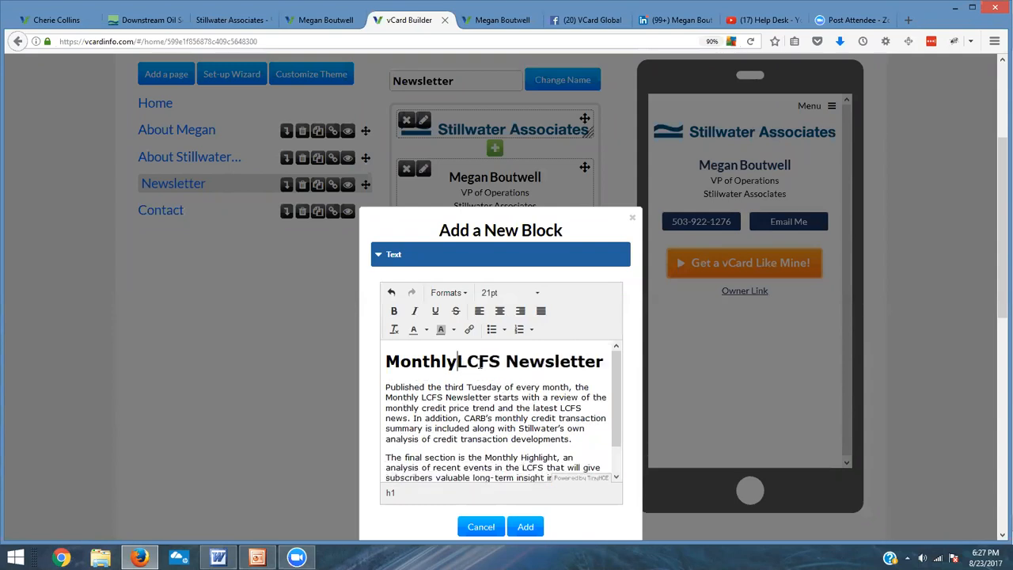
Step: Add the finished text block to the Newsletter page
scroll(497, 407, down, 5)
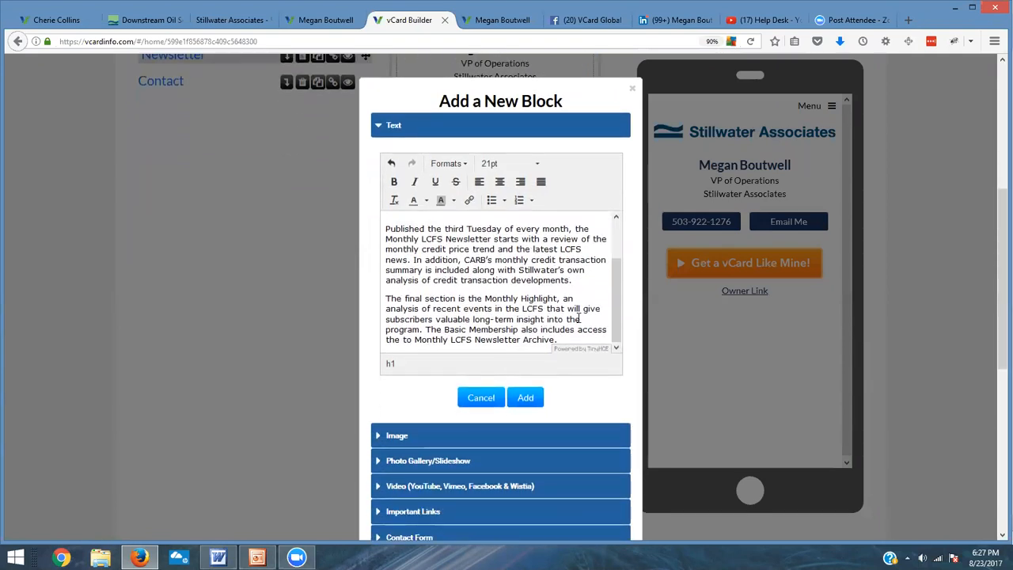
click(524, 398)
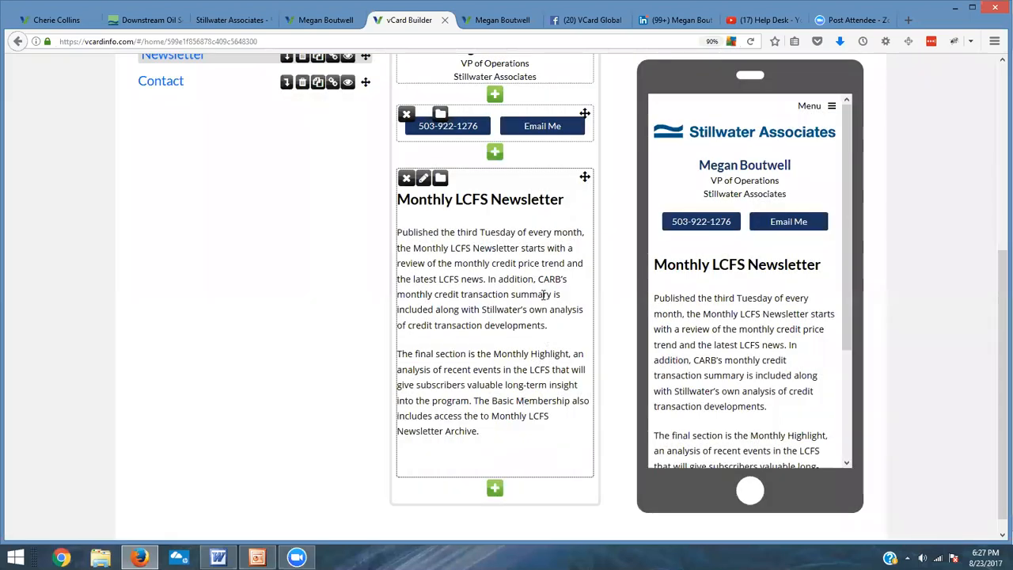
scroll(544, 291, down, 1)
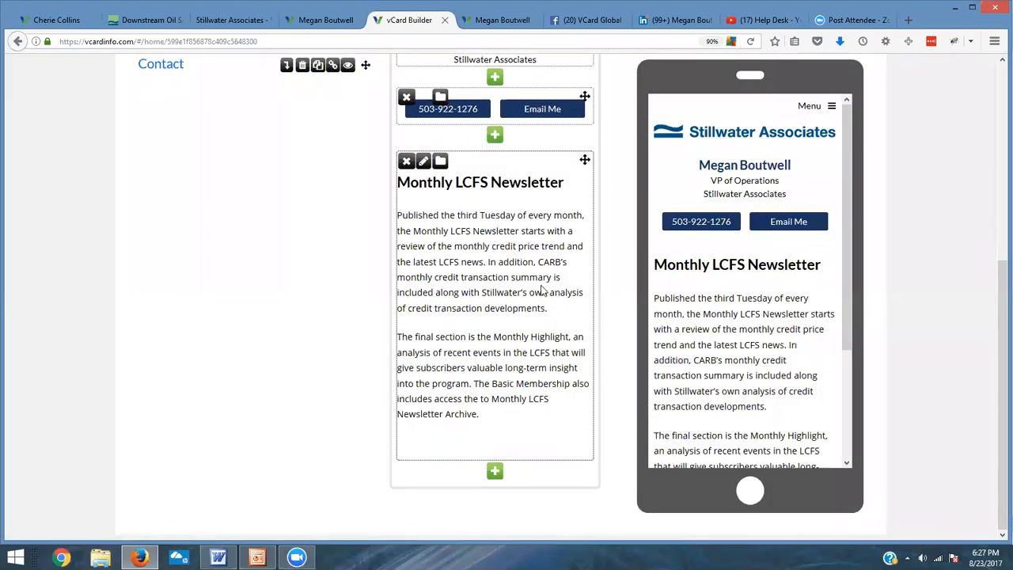
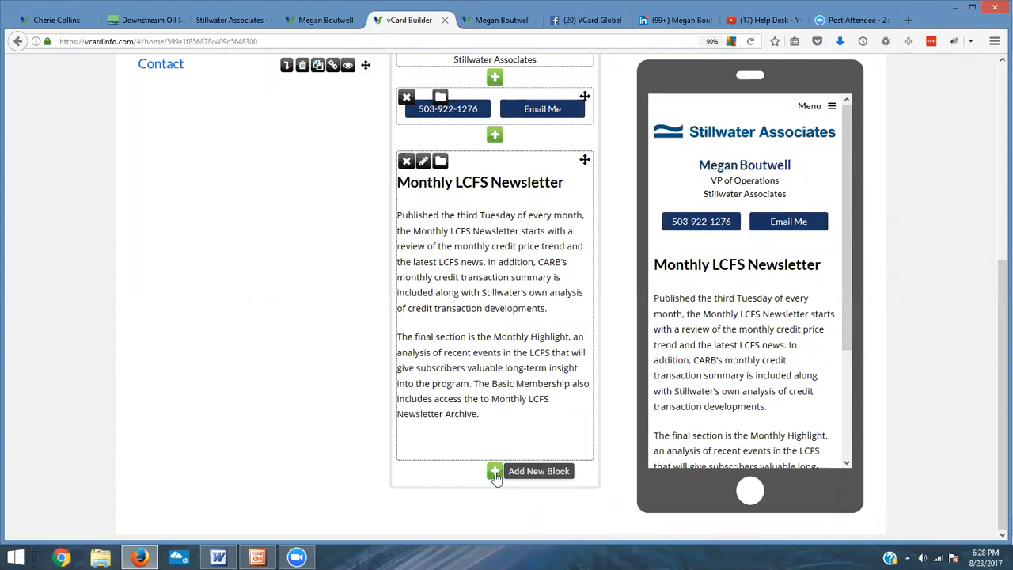
Step: Add a Document block and try to upload Stillwater-Associates-Forecasting-LCFS-Credit-Prices.pdf from the megan folder
click(495, 473)
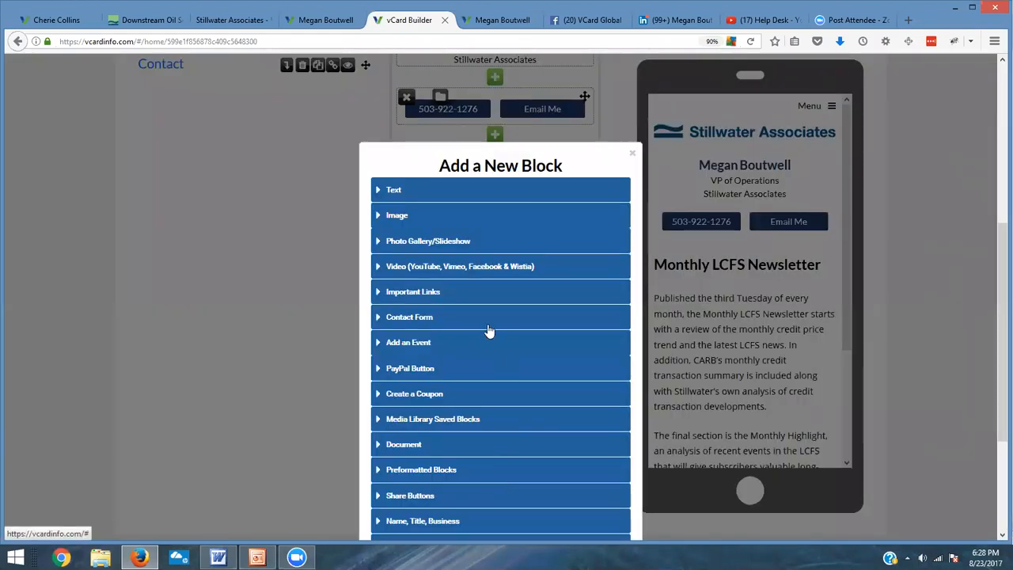
click(417, 446)
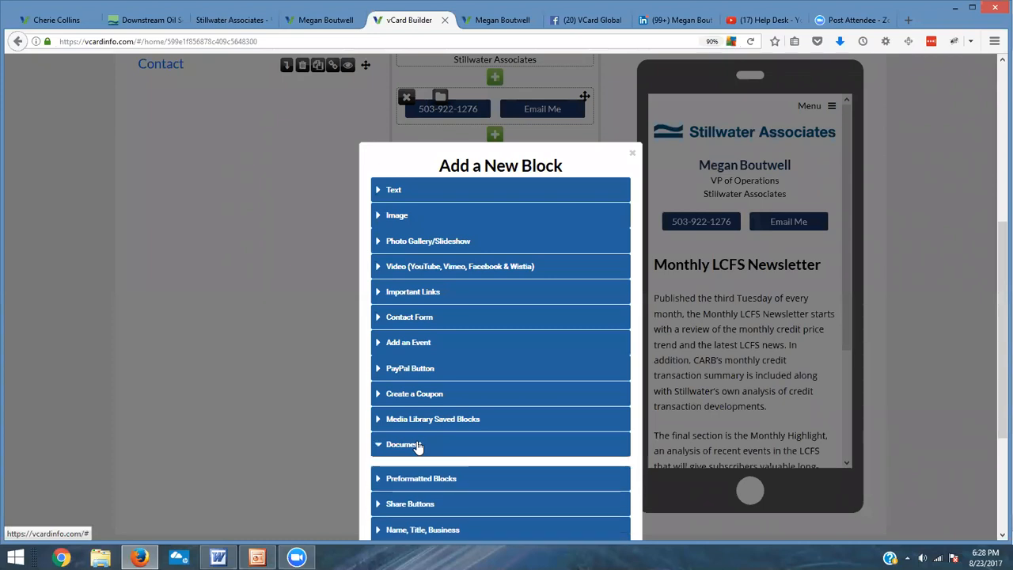
scroll(556, 441, down, 2)
scroll(558, 439, down, 1)
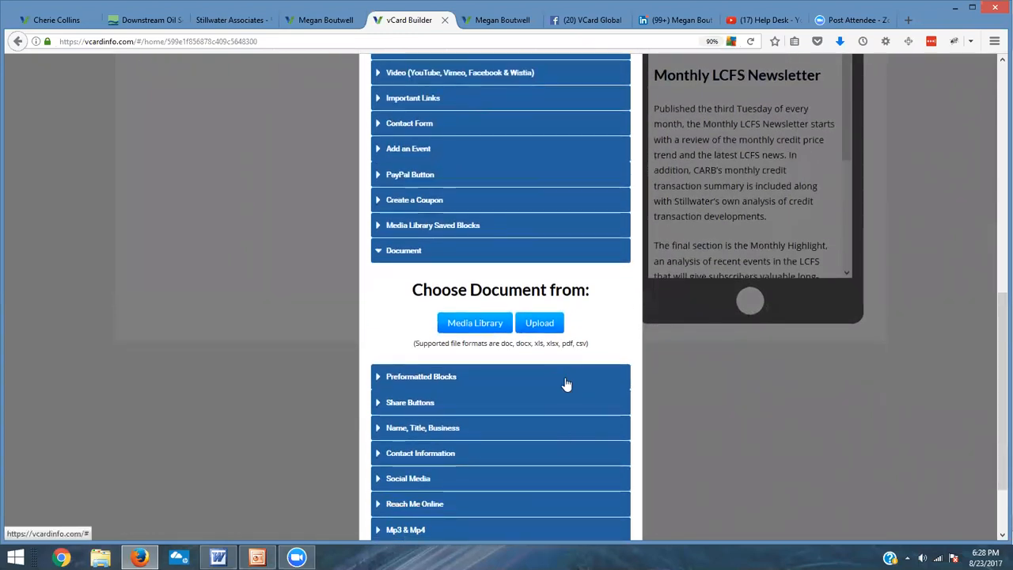
click(538, 322)
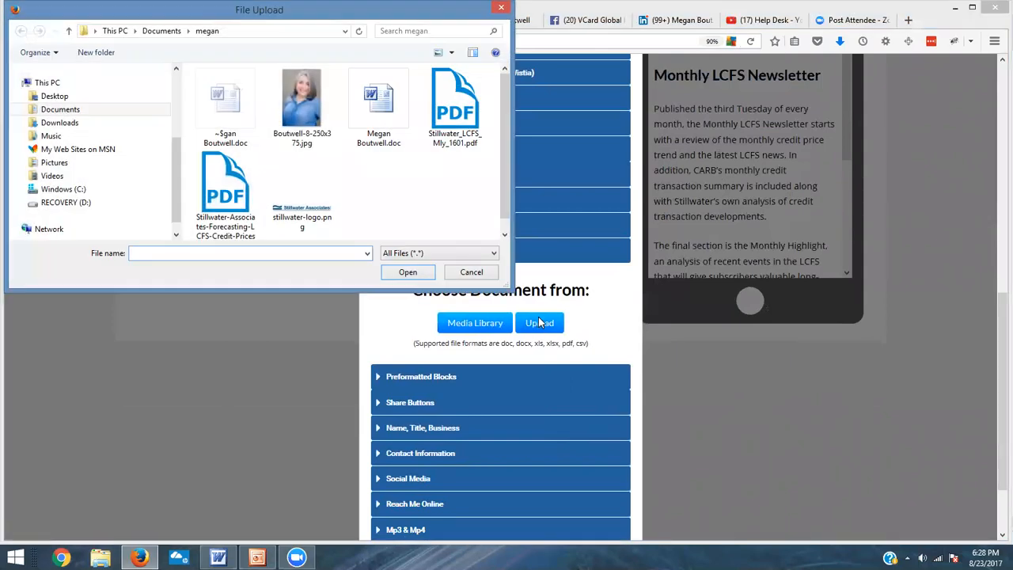
click(230, 194)
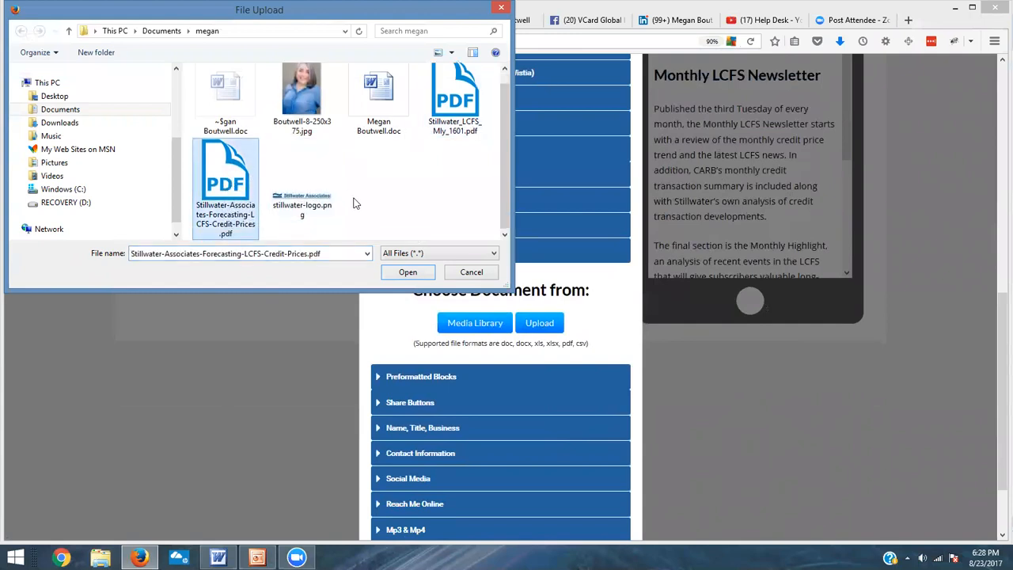
click(407, 272)
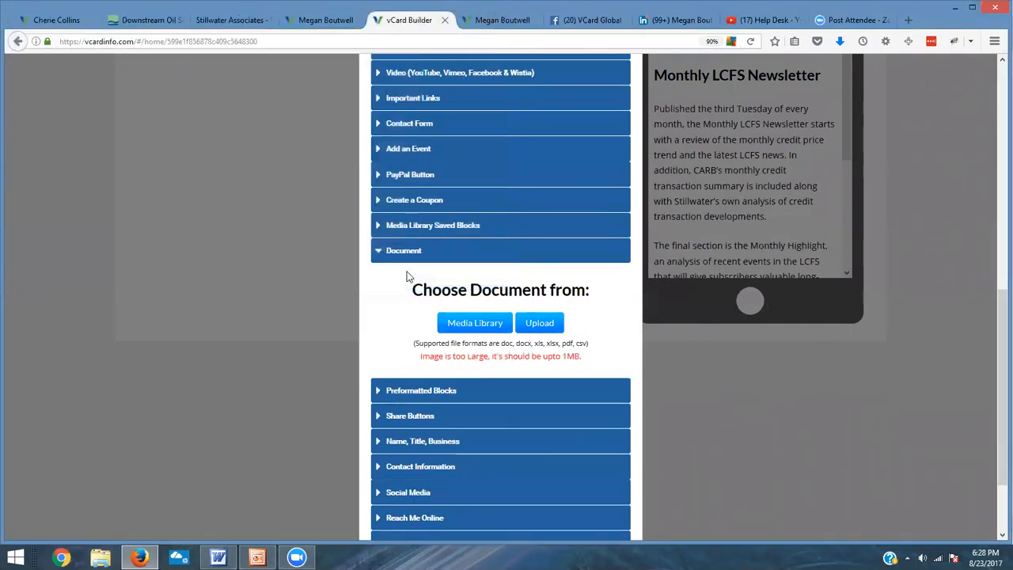
Step: Upload Stillwater_LCFS_Mly_1601.pdf into the Document block instead
click(552, 324)
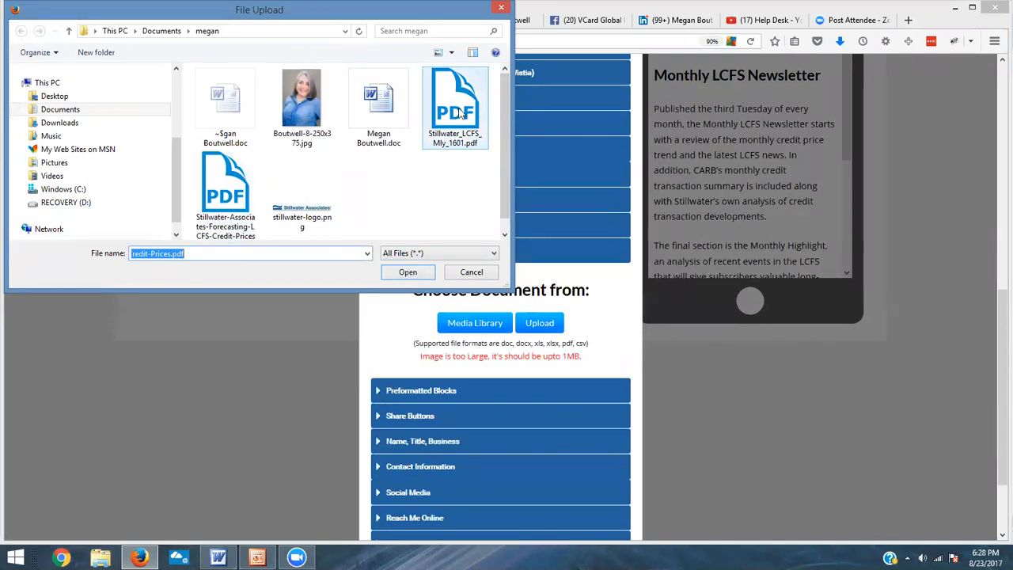
click(473, 108)
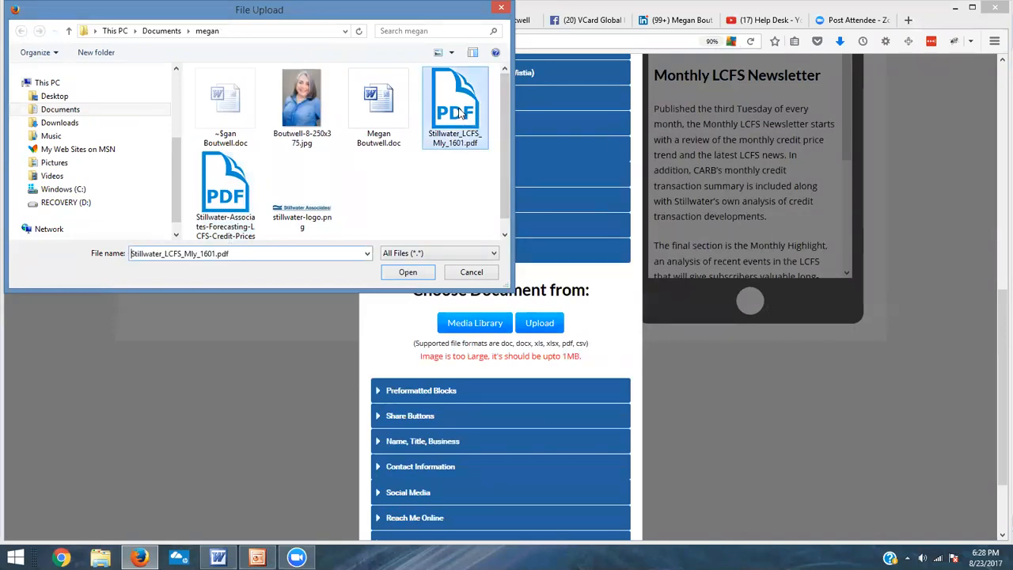
click(405, 272)
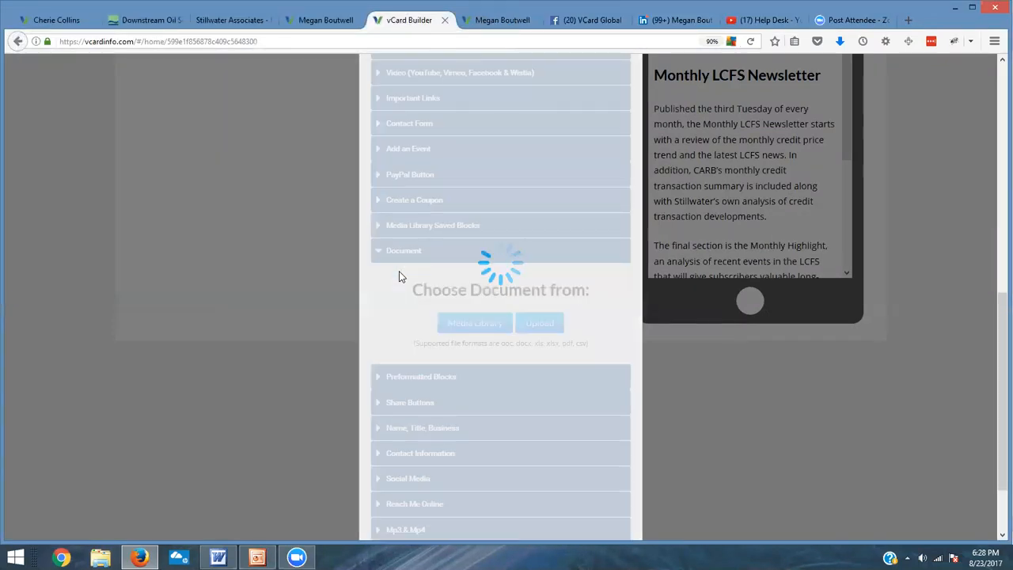
scroll(607, 394, down, 2)
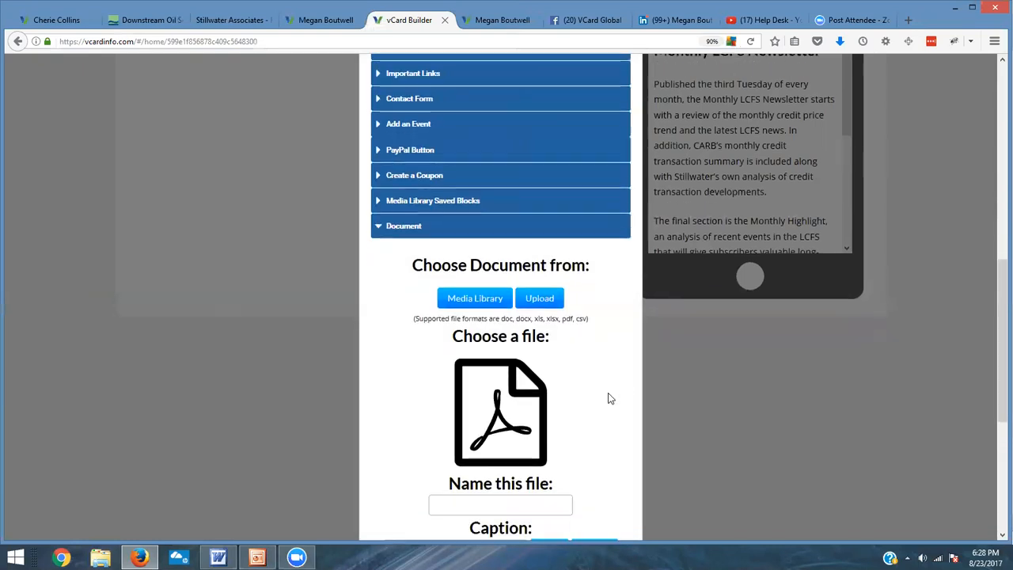
scroll(608, 398, down, 3)
Step: Name the uploaded file newsletter example and move to the caption field
click(461, 396)
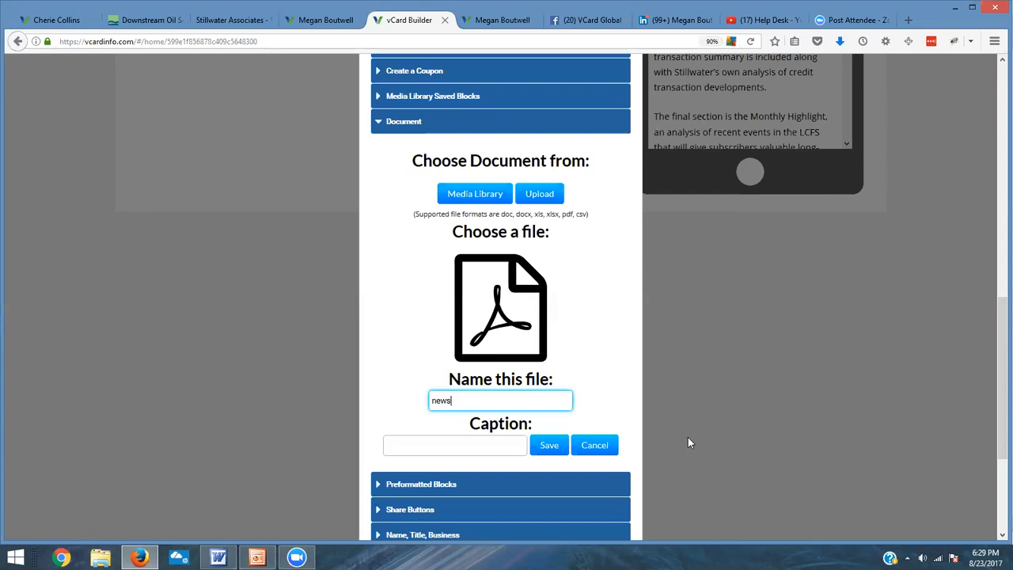
text(xample)
click(467, 448)
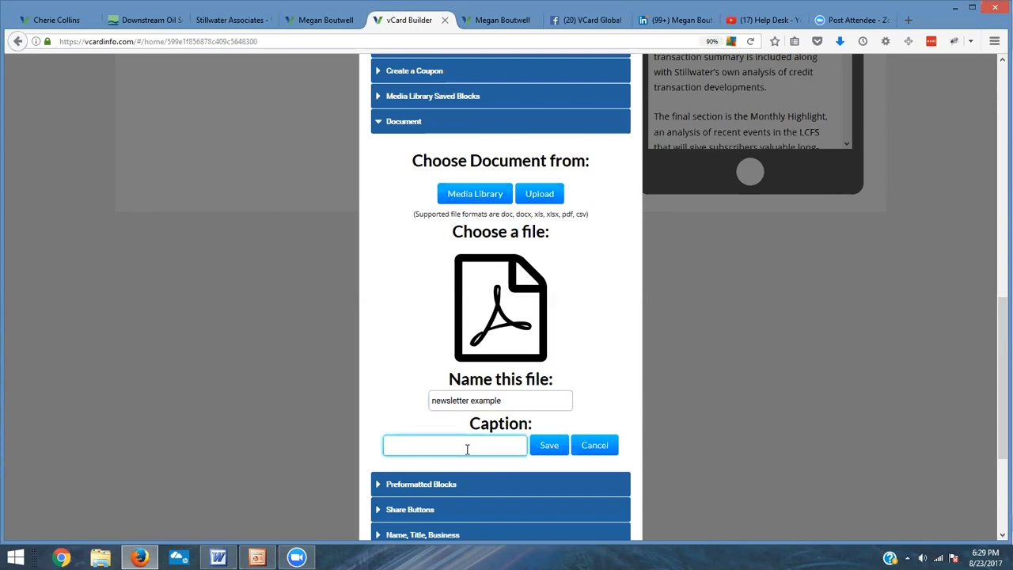
Step: Copy the 'View a sample of the Monthly LCFS Newsletter.' line from the Word document into the caption and save the block
key(alt+Tab)
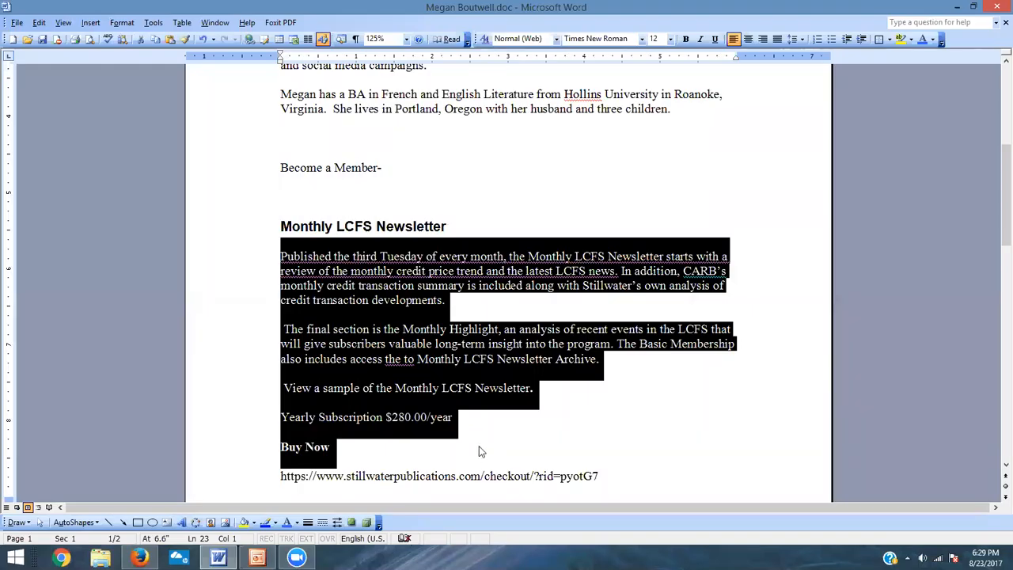
click(479, 447)
drag(471, 388, 336, 408)
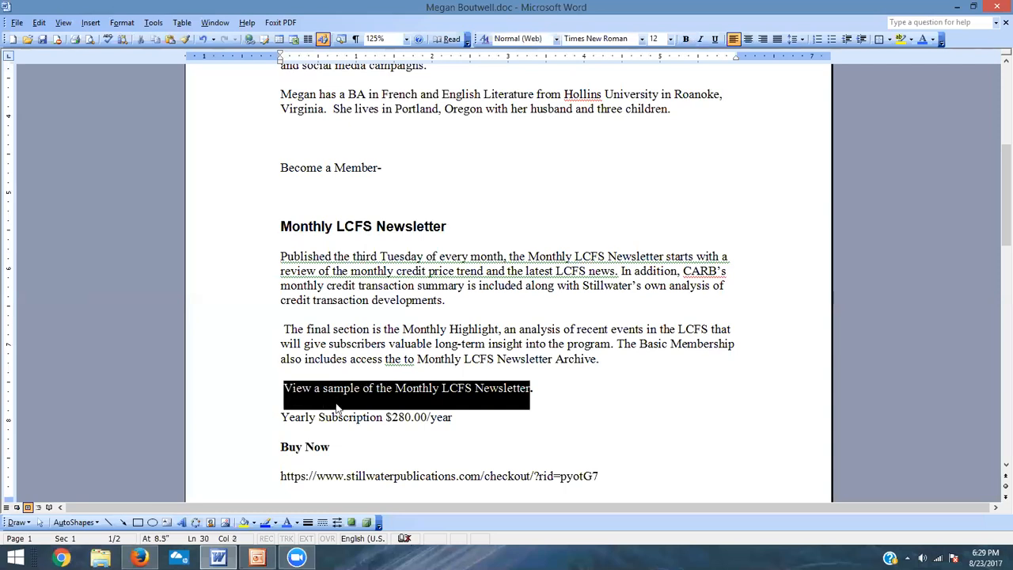
click(529, 431)
key(alt+Tab)
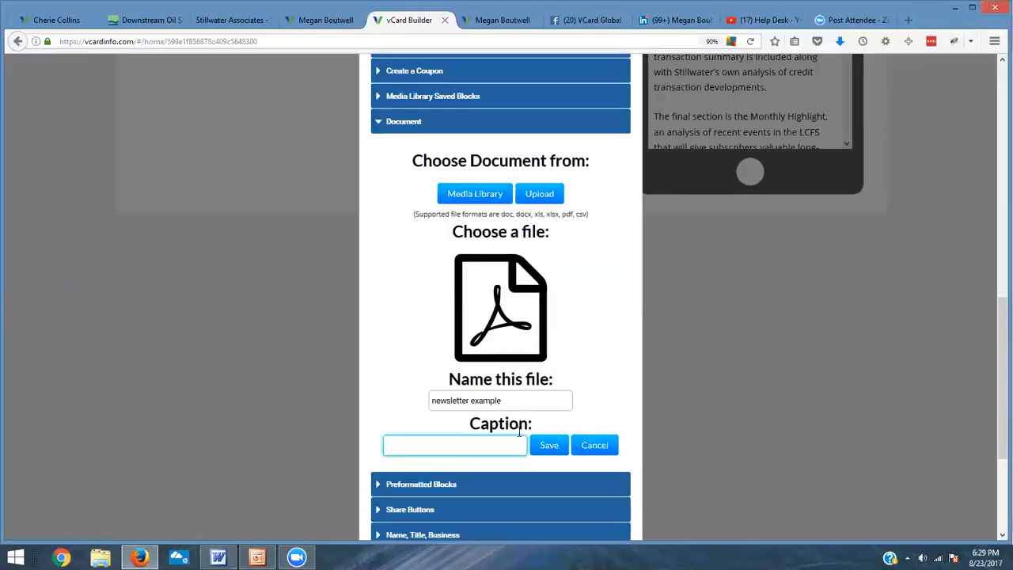
text(View a sample of the Monthly LCFS Newsletter)
click(549, 445)
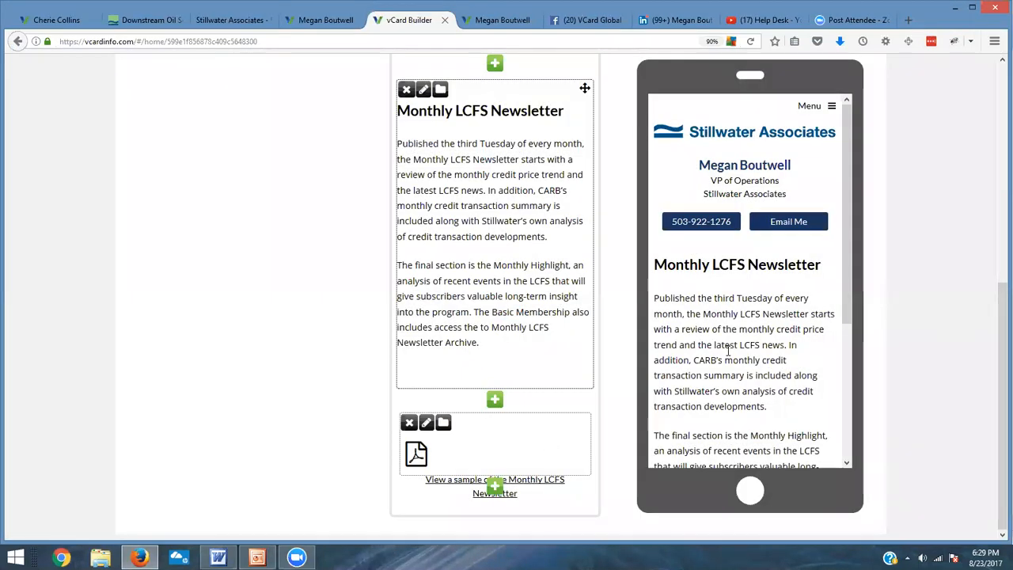
Step: Edit the document block's caption to Sample of LCFS Newsletter and save it
drag(848, 222, 843, 364)
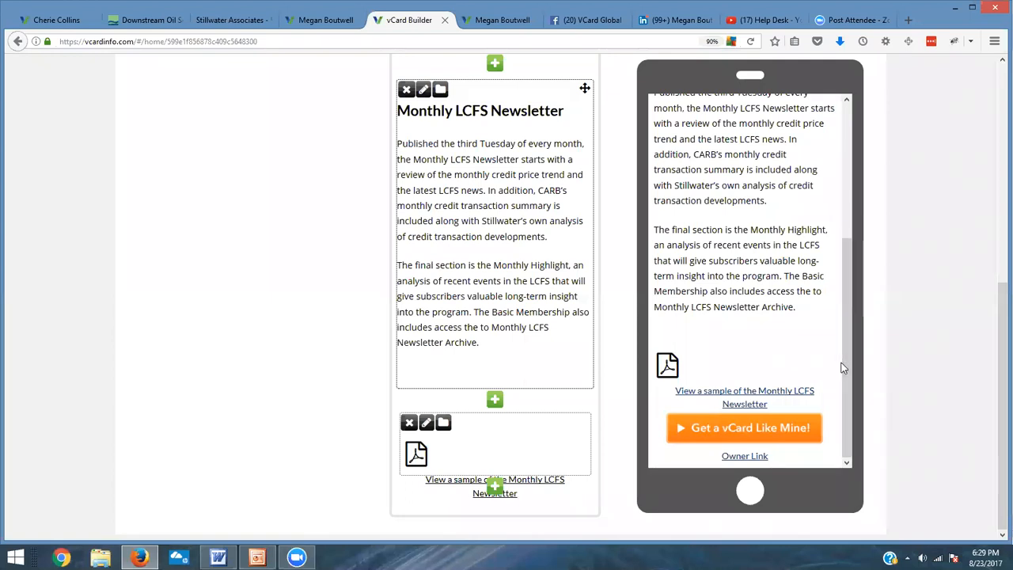
click(427, 423)
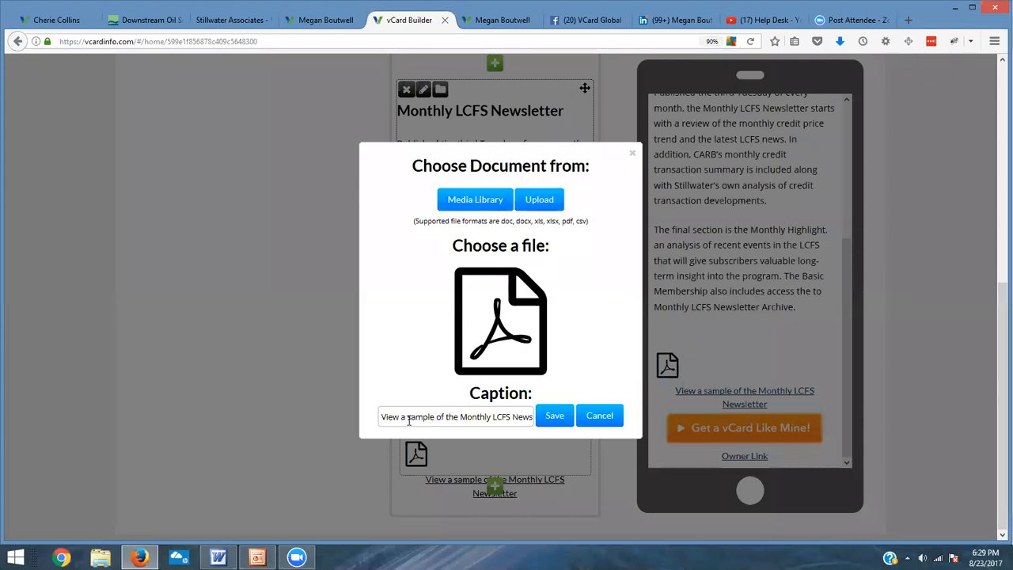
drag(409, 420, 349, 421)
key(BackSpace)
key(Delete)
text(S)
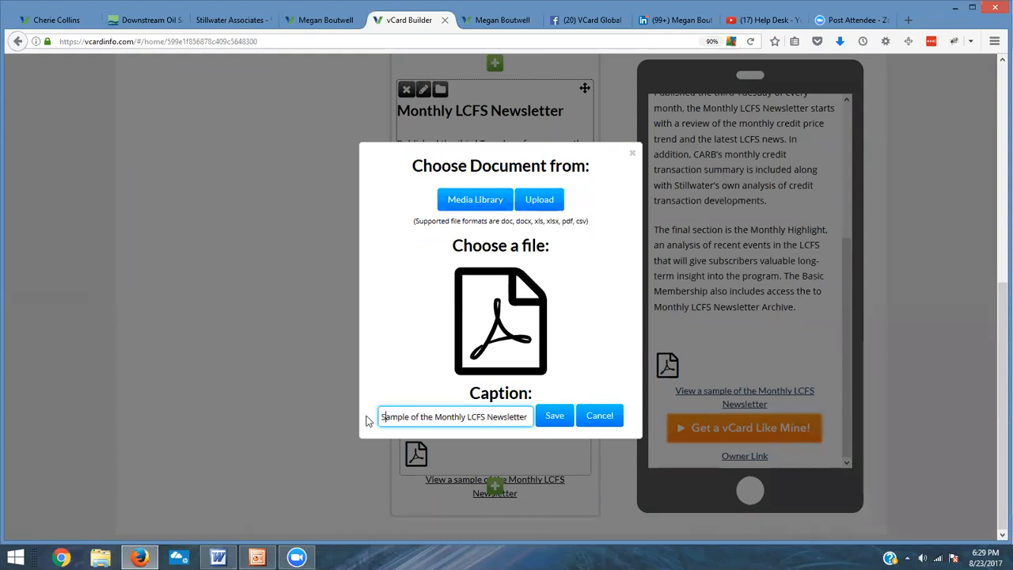
drag(428, 419, 434, 421)
key(Delete)
key(Delete)
key(Delete)
key(Delete)
key(Delete)
key(Delete)
key(Delete)
key(Delete)
key(Delete)
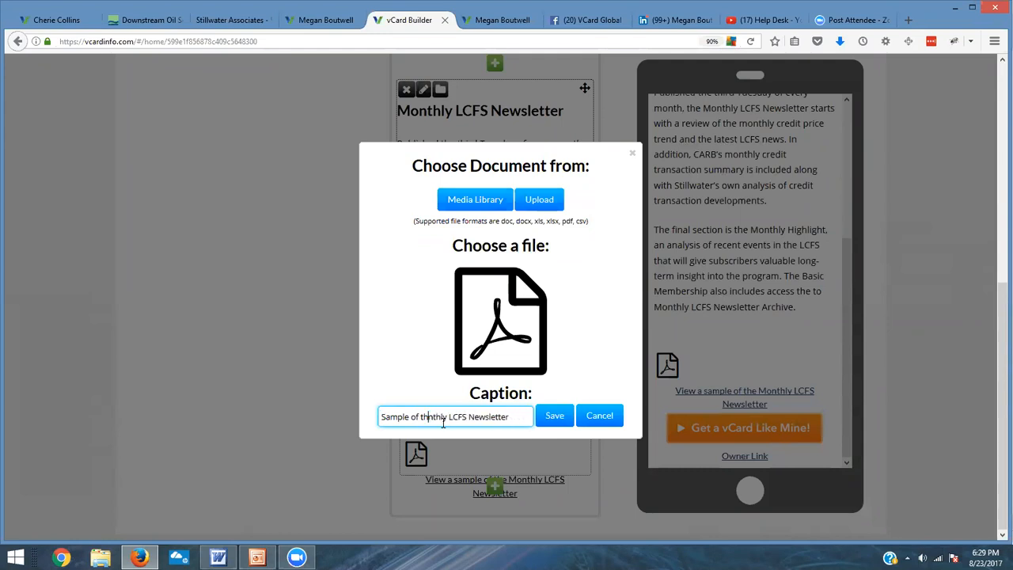
key(Delete)
key(BackSpace)
key(BackSpace)
key(BackSpace)
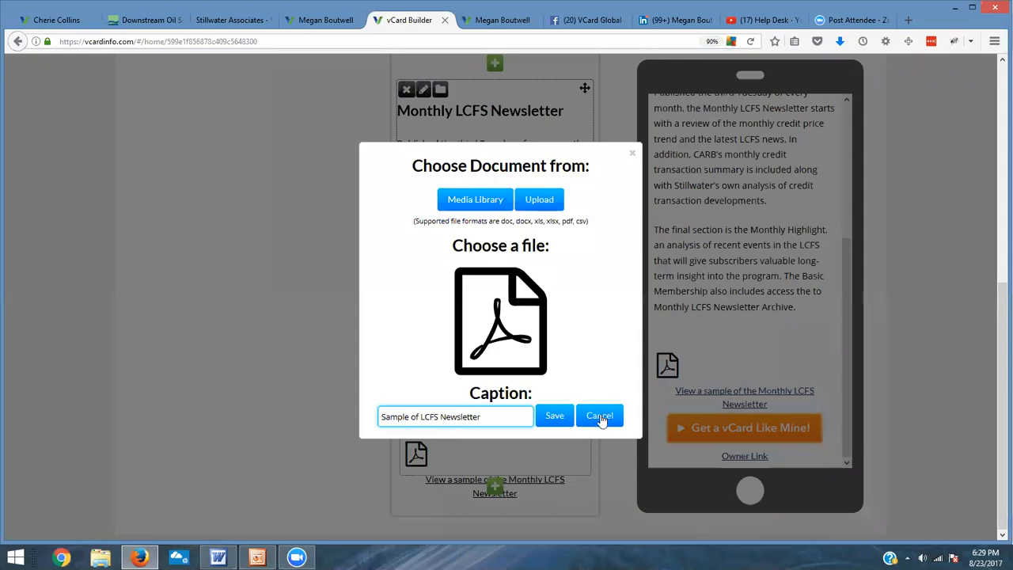
click(553, 416)
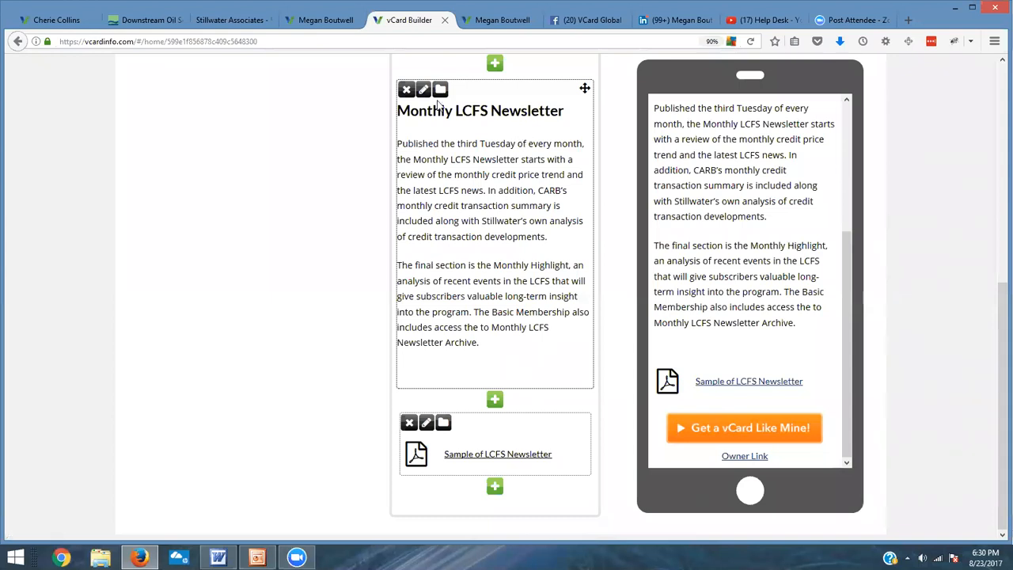
Step: Remove the trailing empty line at the end of the newsletter text block and save it
click(423, 90)
scroll(596, 286, down, 1)
click(507, 319)
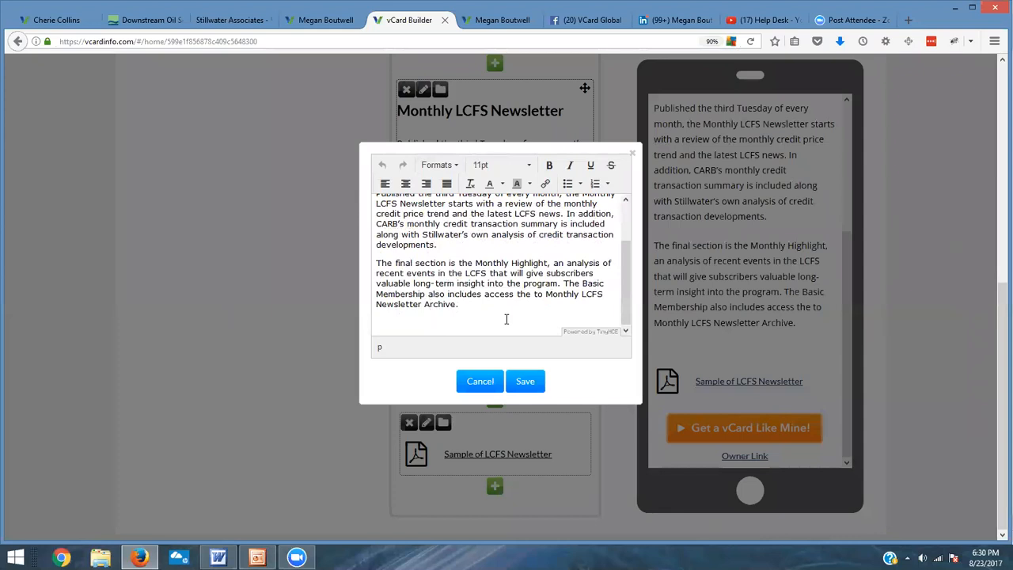
key(BackSpace)
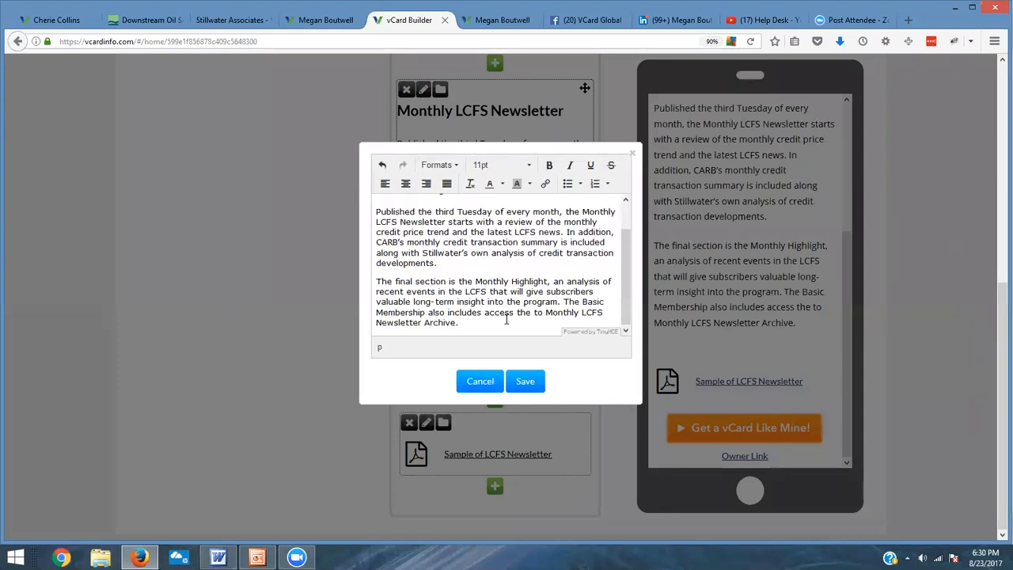
click(524, 382)
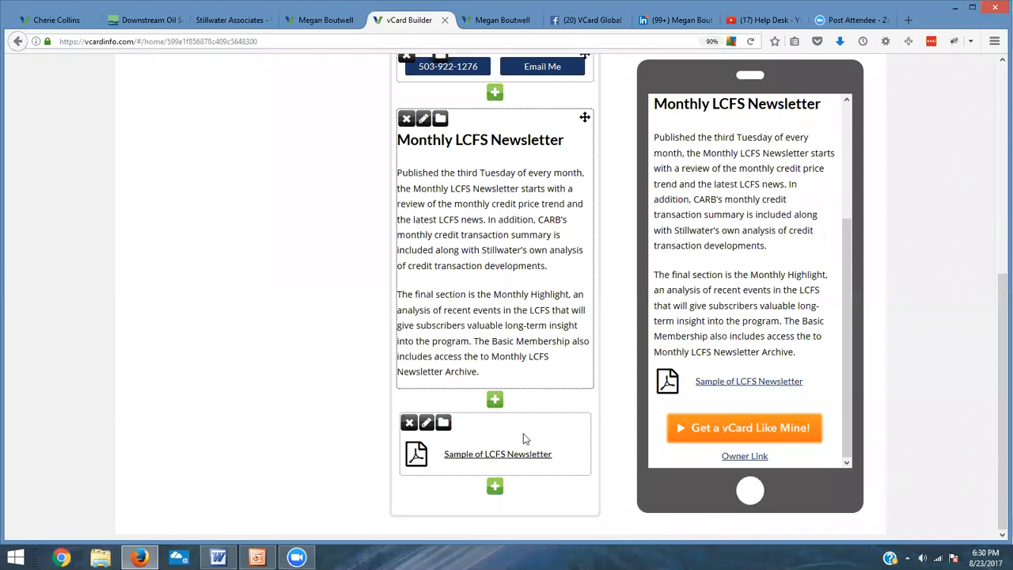
Step: Add a new Text block and paste the Yearly Subscription $280.00/year and Buy Now lines from the Word document
click(495, 487)
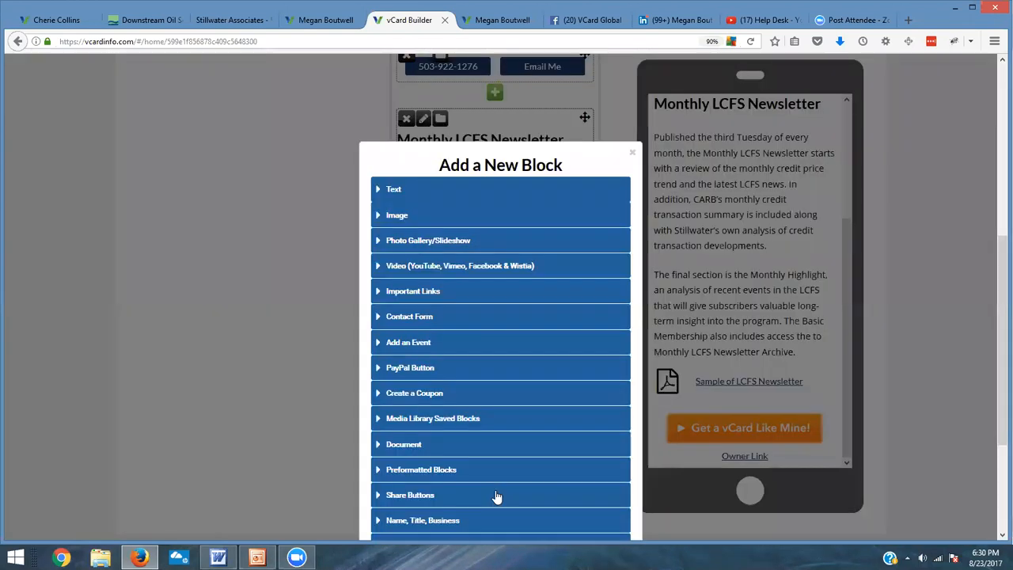
click(395, 192)
click(479, 475)
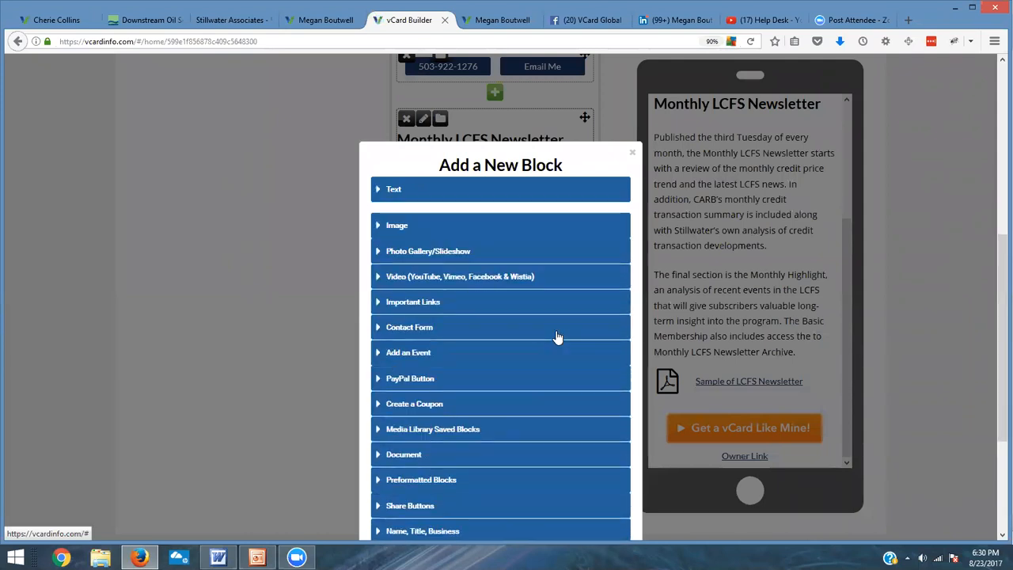
click(399, 191)
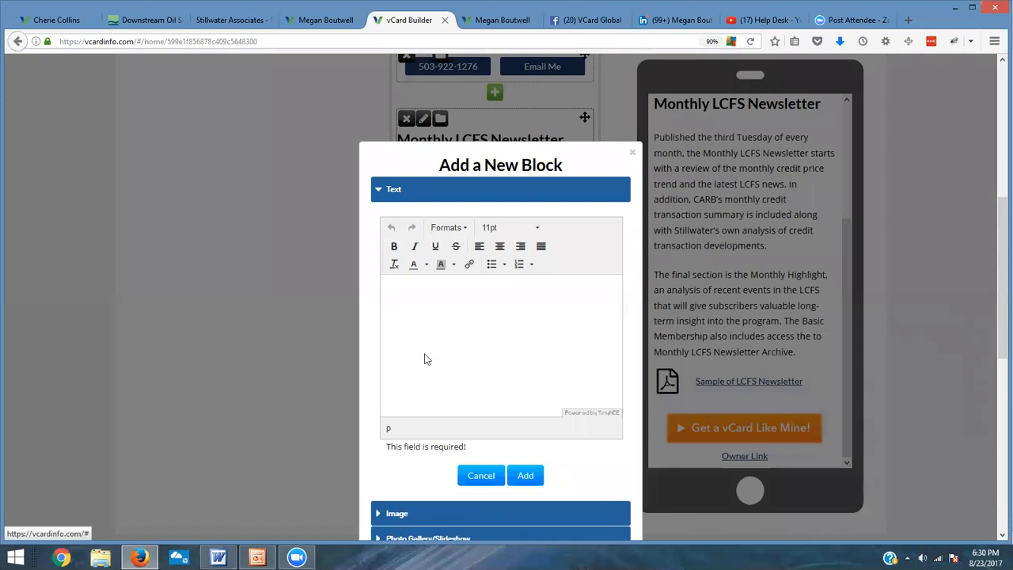
click(433, 328)
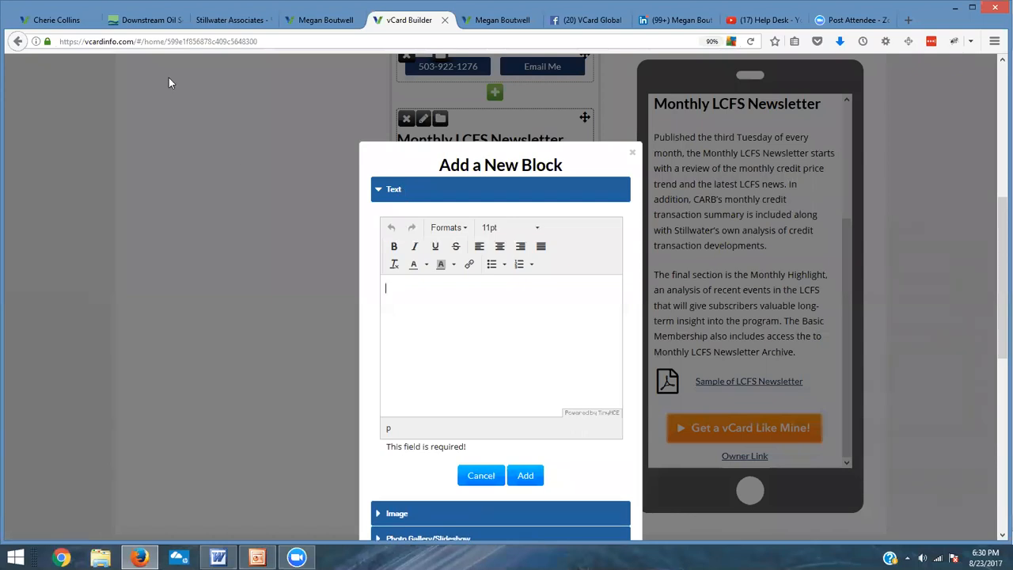
click(219, 557)
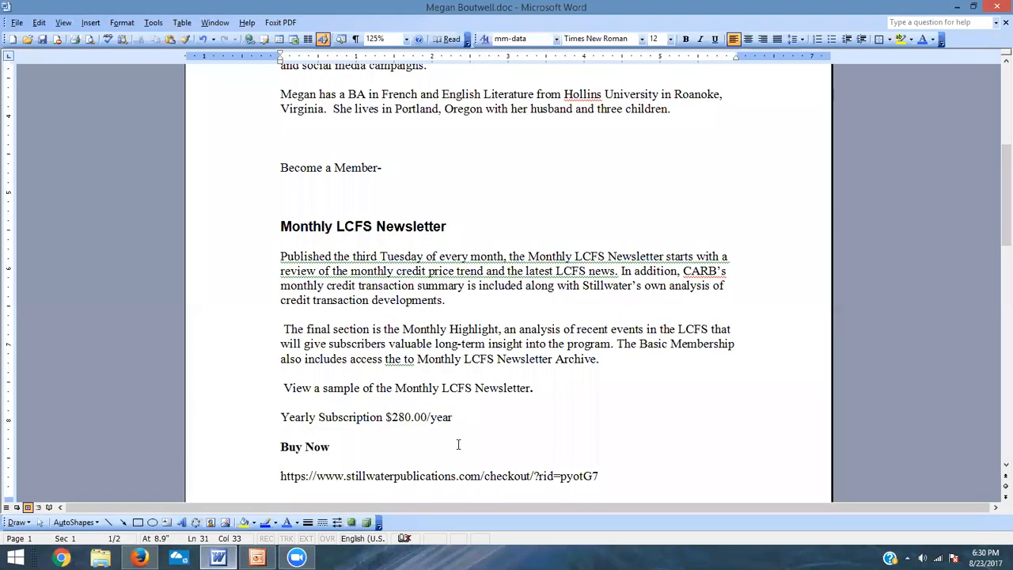
scroll(460, 442, down, 1)
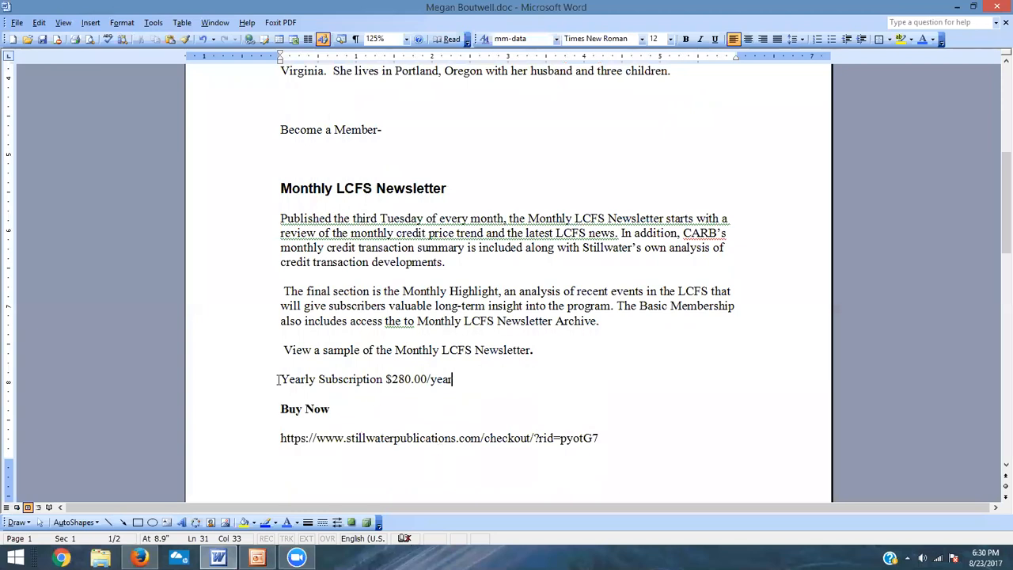
drag(277, 379, 354, 404)
key(ctrl+c)
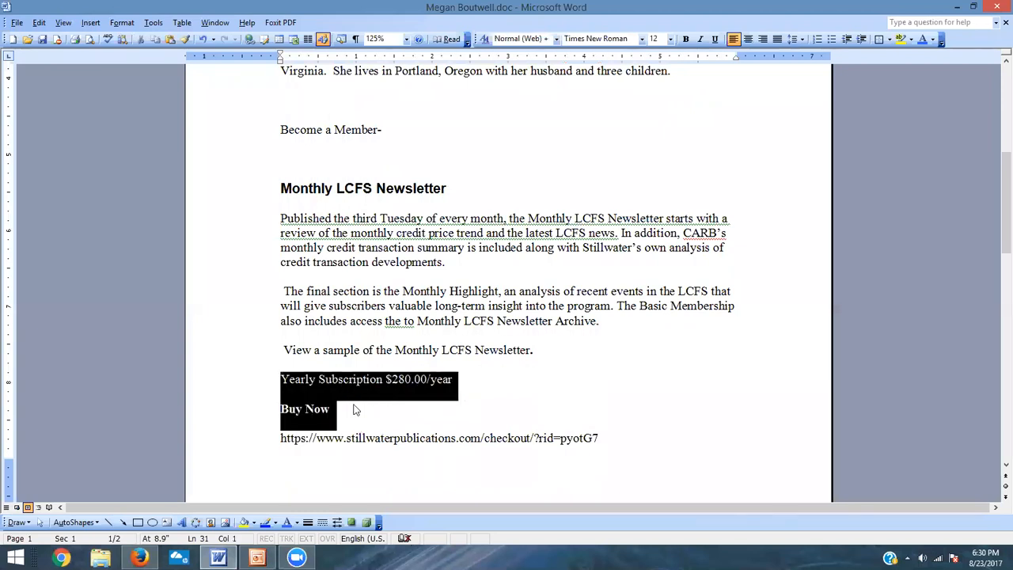
key(alt+Tab)
key(ctrl+v)
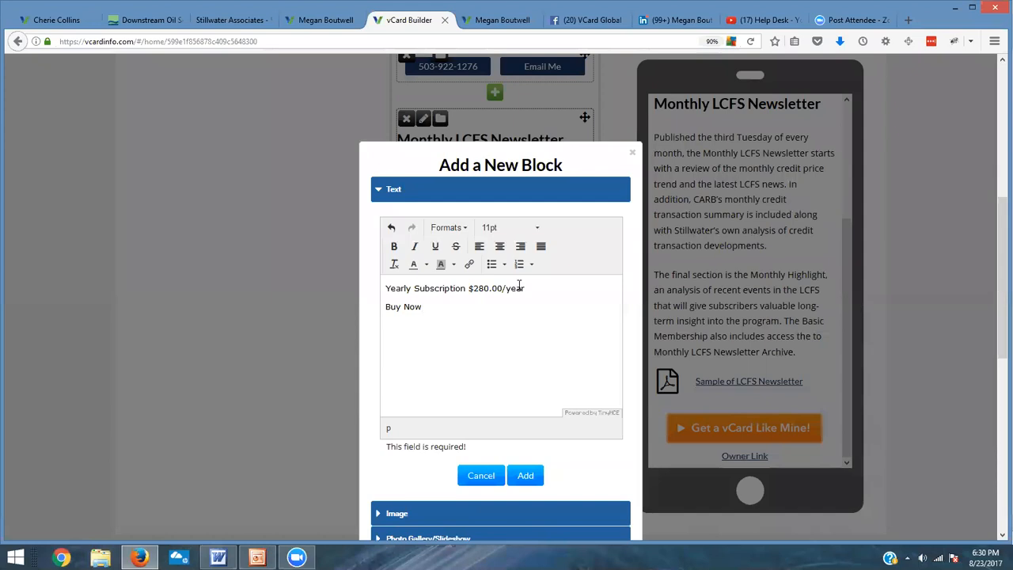
Step: Make the Yearly Subscription $280.00/year line bold at 14pt in the new text block
drag(522, 288, 381, 289)
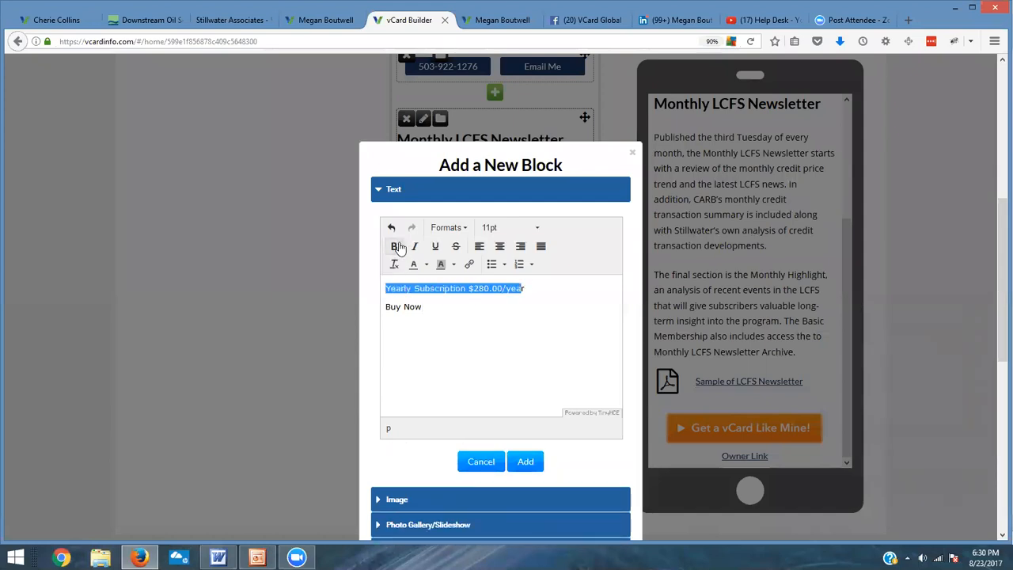
click(394, 246)
click(537, 230)
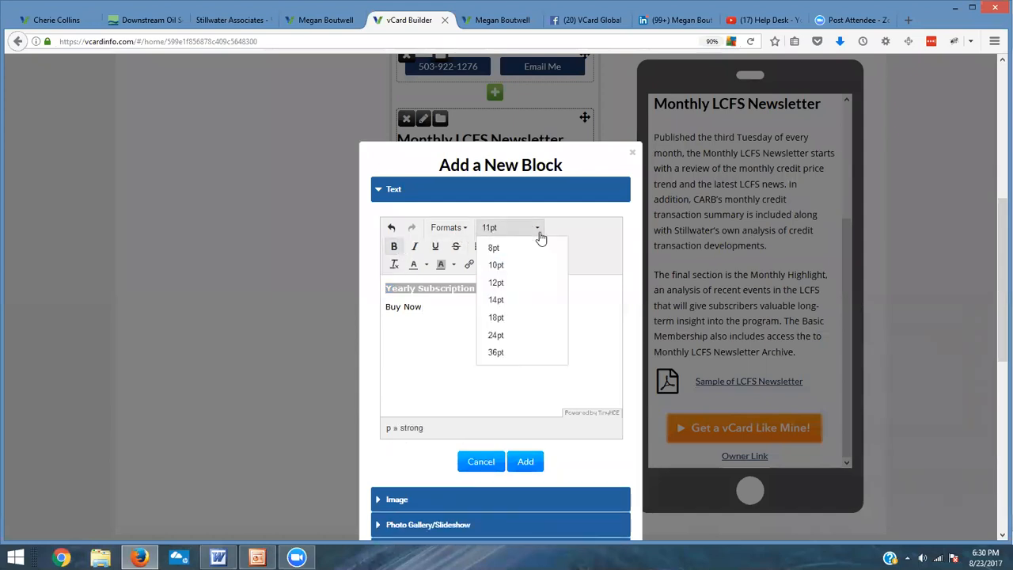
click(516, 318)
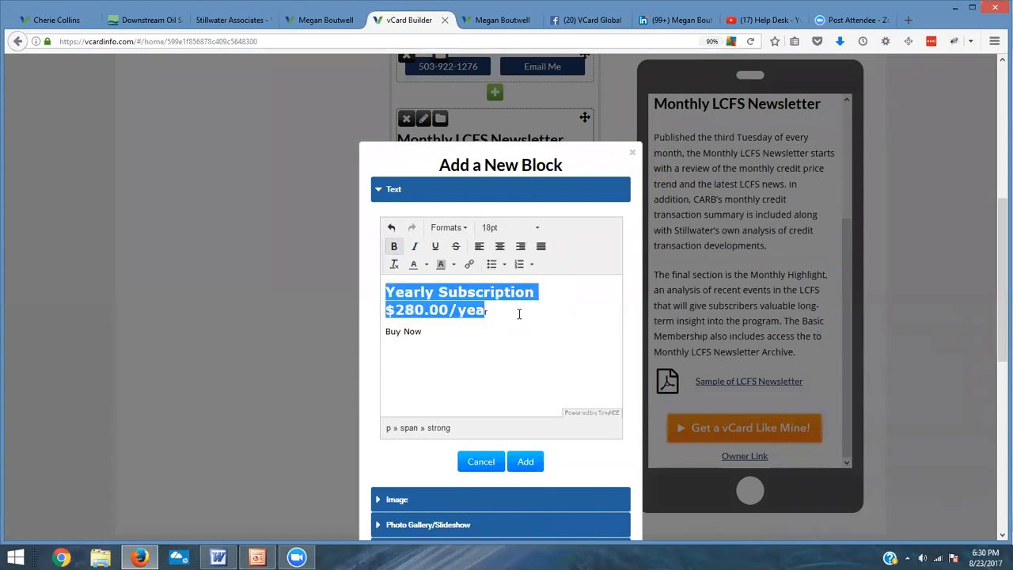
click(507, 229)
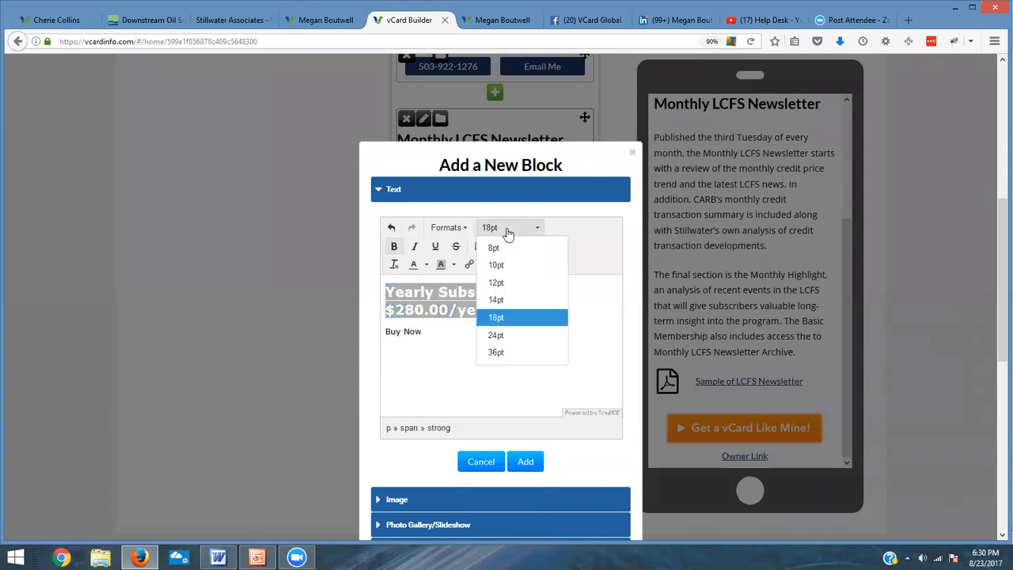
click(511, 298)
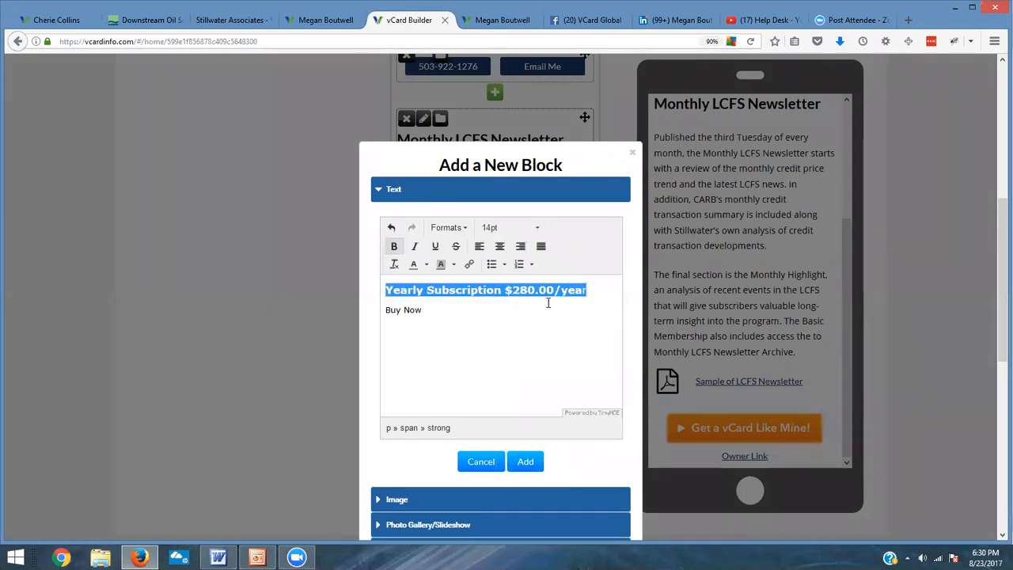
click(395, 247)
click(395, 247)
Step: Link the Buy Now text to the Stillwater Publications checkout URL copied from the Word document
drag(429, 309, 387, 311)
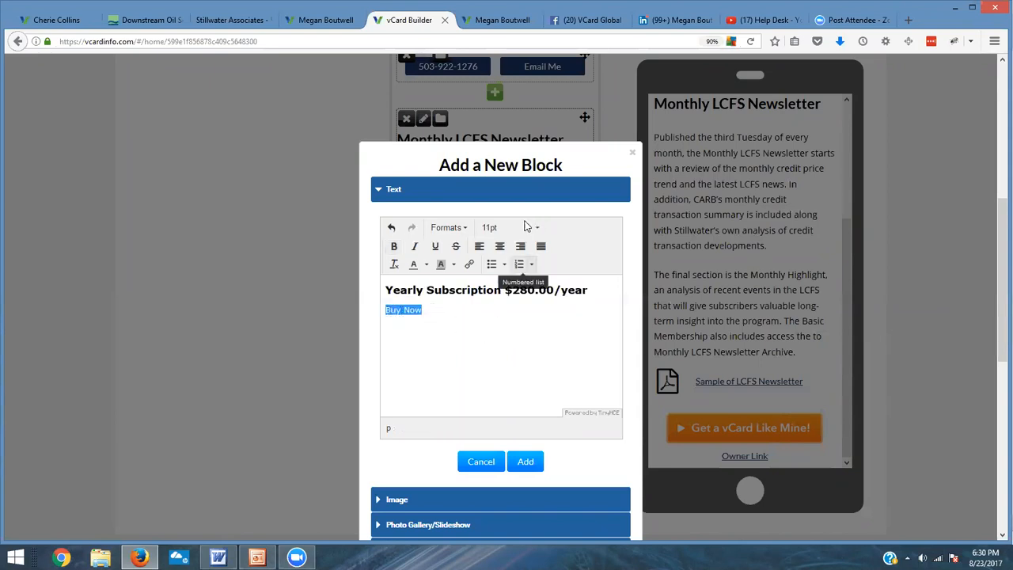
click(467, 268)
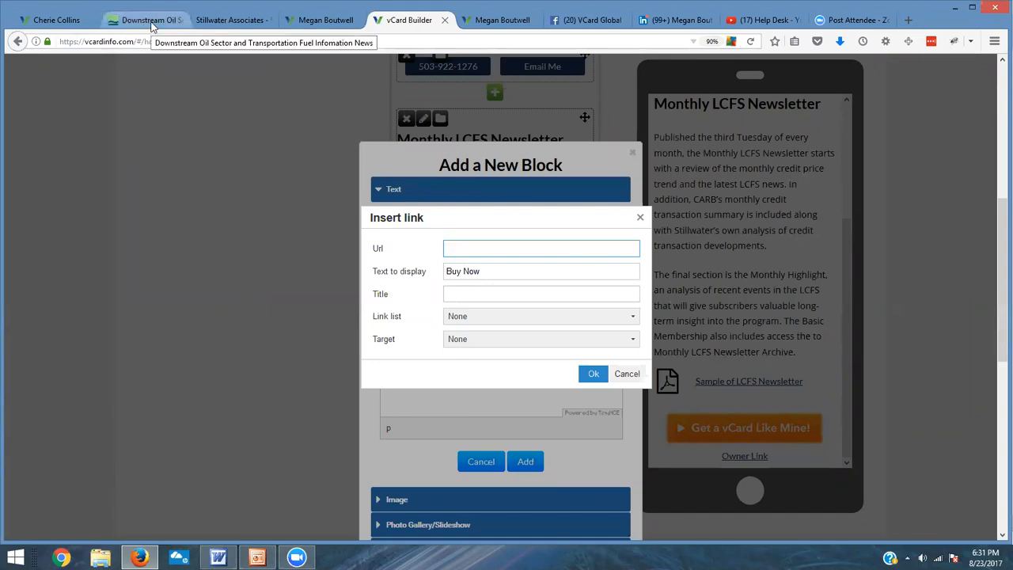
key(alt+Tab)
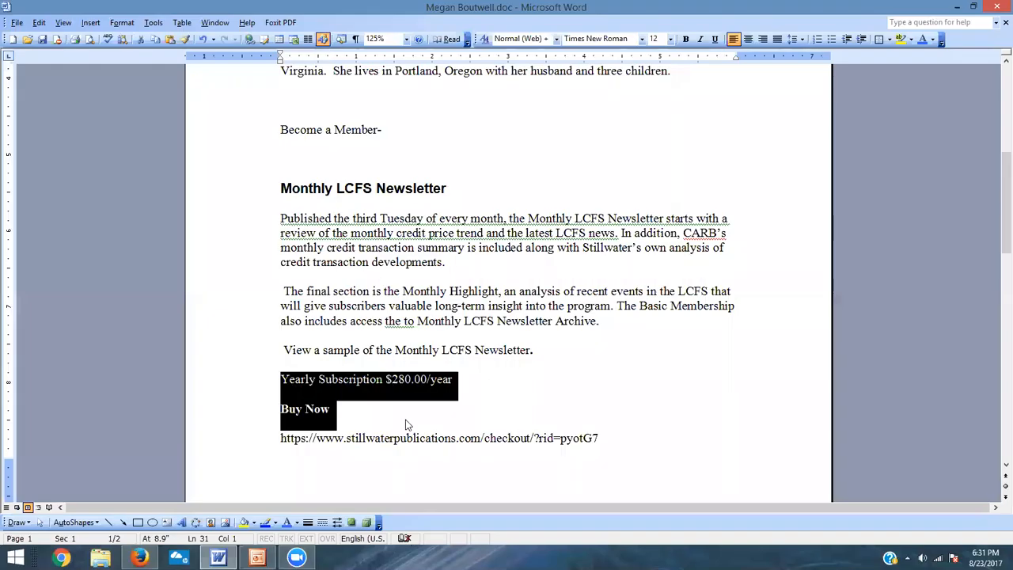
click(599, 432)
drag(595, 438, 292, 440)
key(ctrl+c)
key(alt+Tab)
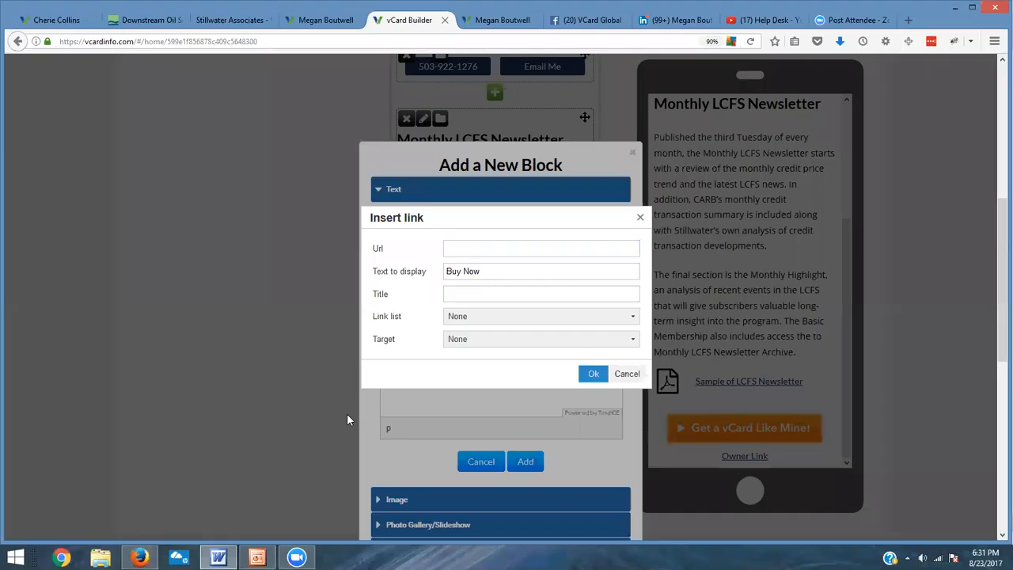
key(ctrl+v)
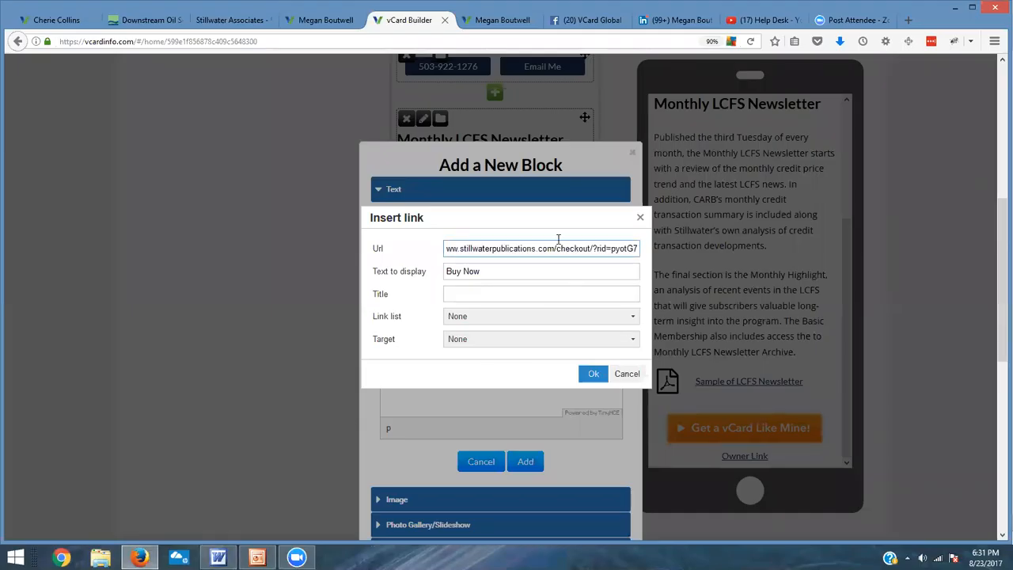
click(593, 374)
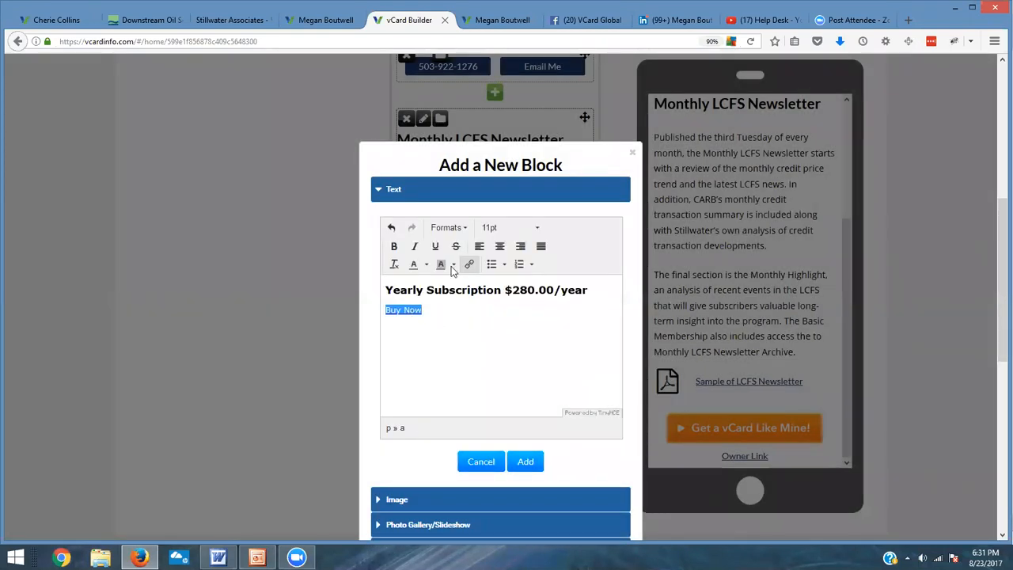
Step: Format the Buy Now link bold, 24pt and centered
click(393, 246)
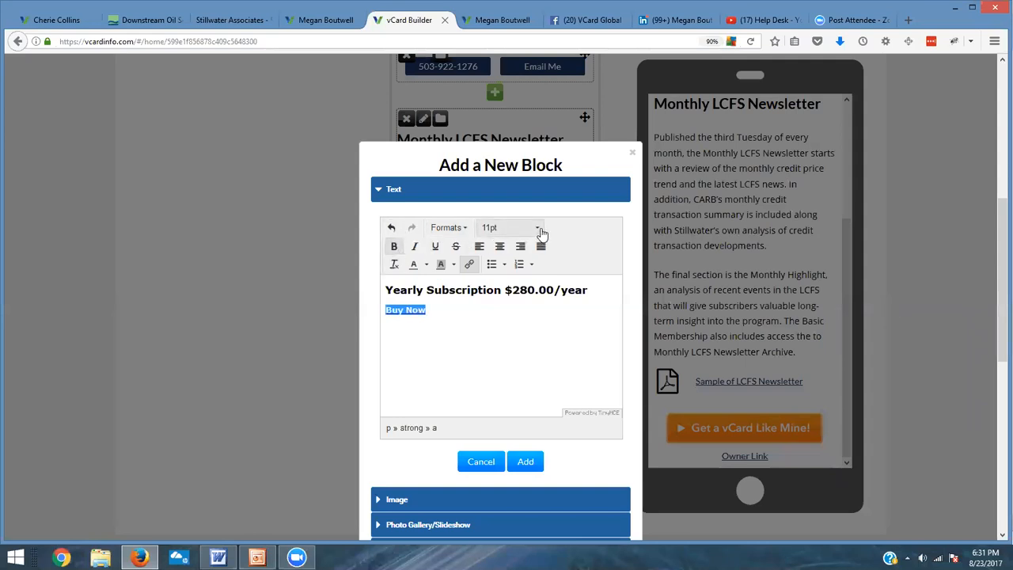
click(538, 229)
click(520, 339)
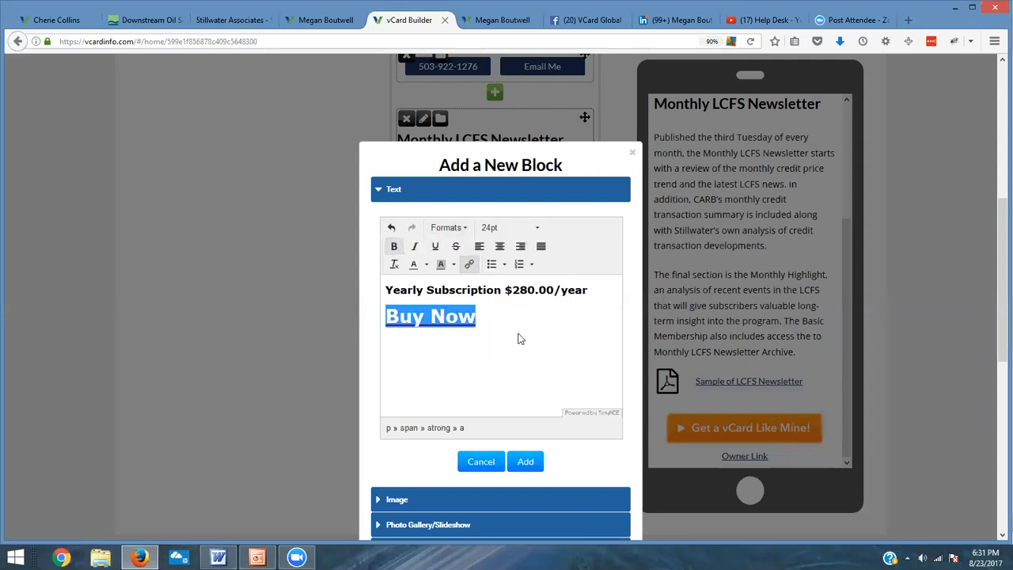
click(499, 247)
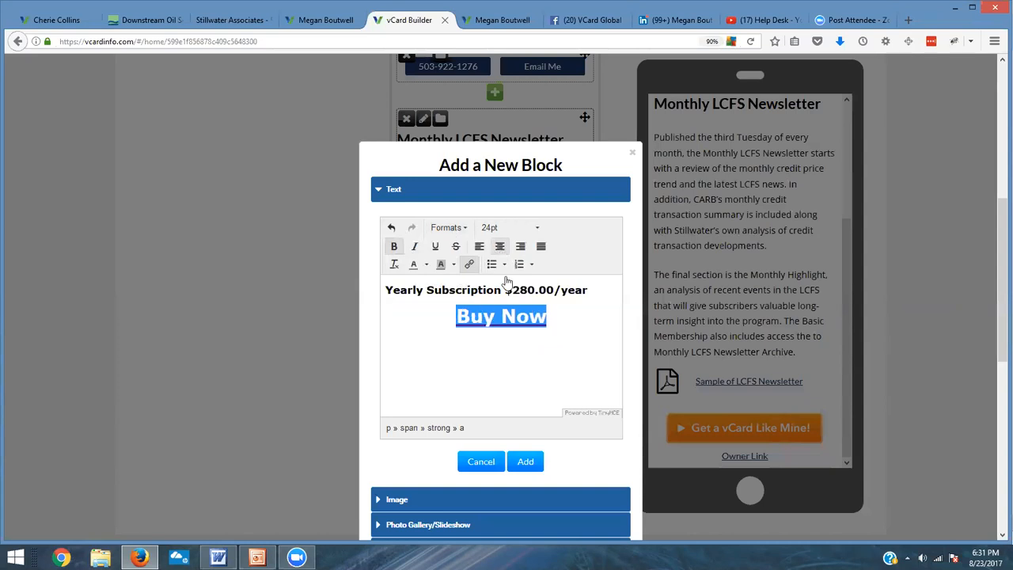
Step: Center the Yearly Subscription line and add the text block to the Newsletter page
drag(592, 291, 362, 283)
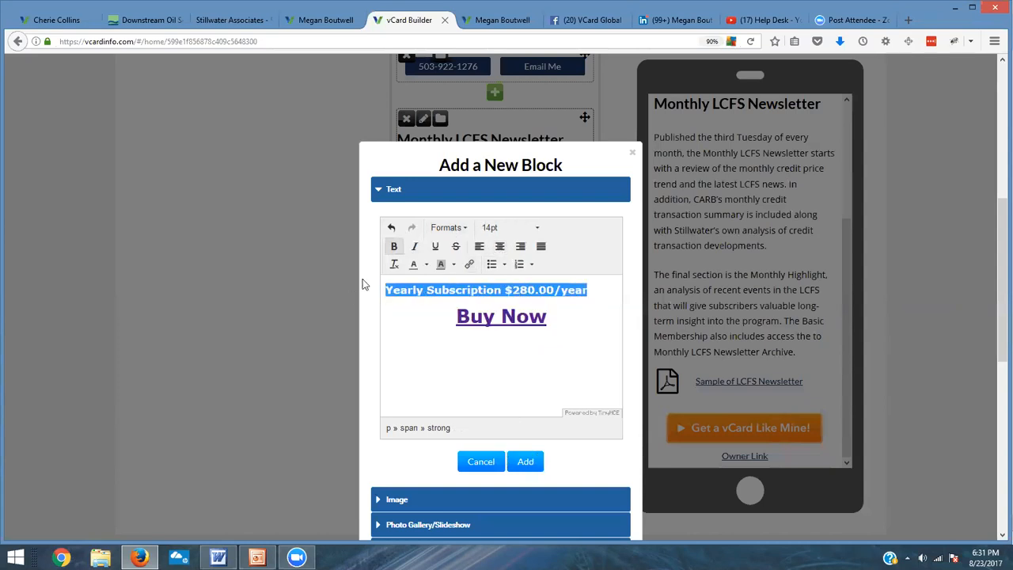
click(500, 247)
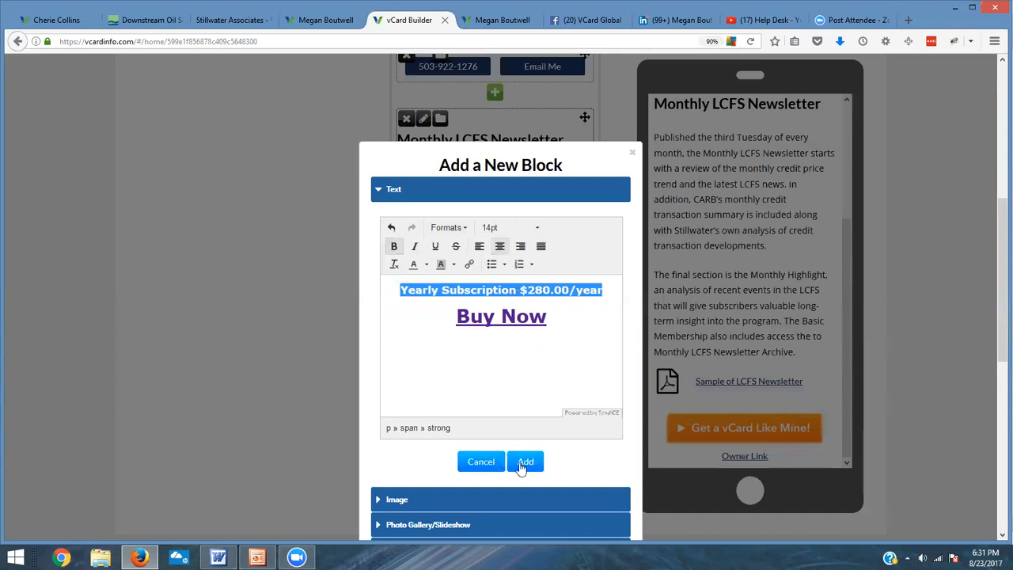
click(524, 463)
Step: Add an empty line below Buy Now in the subscription text block and save it
scroll(800, 341, down, 2)
scroll(800, 342, down, 1)
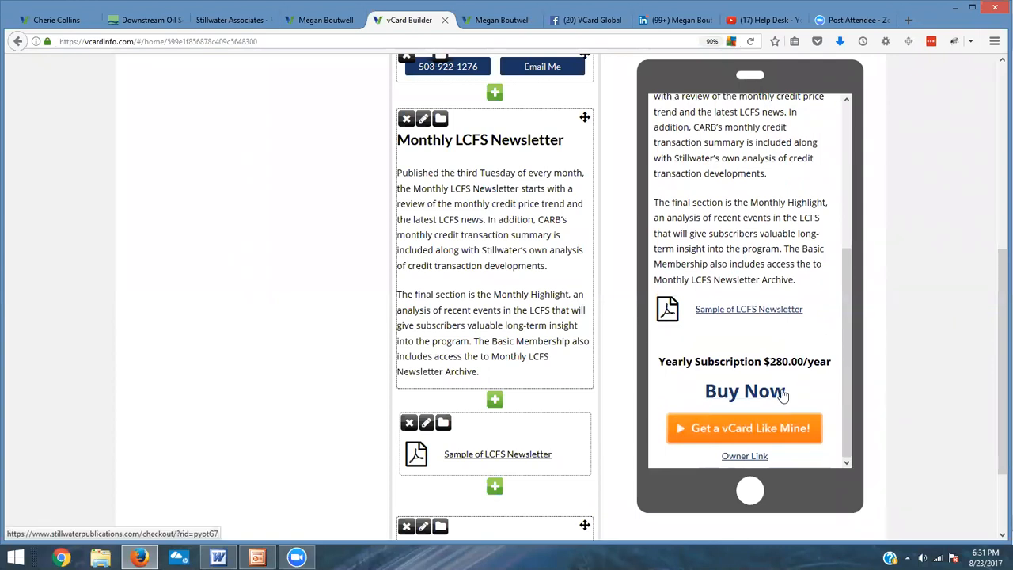
scroll(482, 435, down, 1)
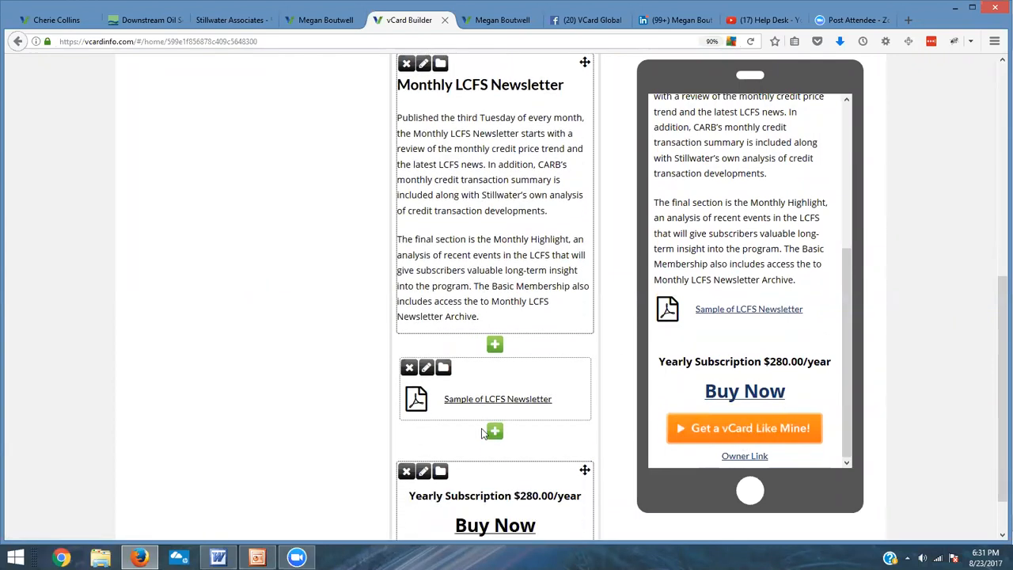
scroll(481, 434, down, 1)
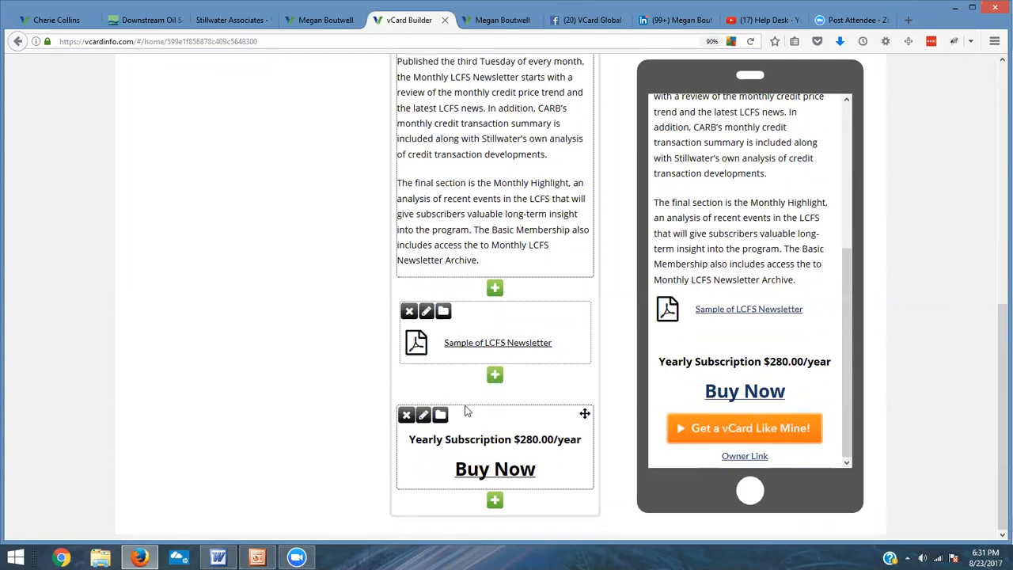
click(424, 417)
click(562, 237)
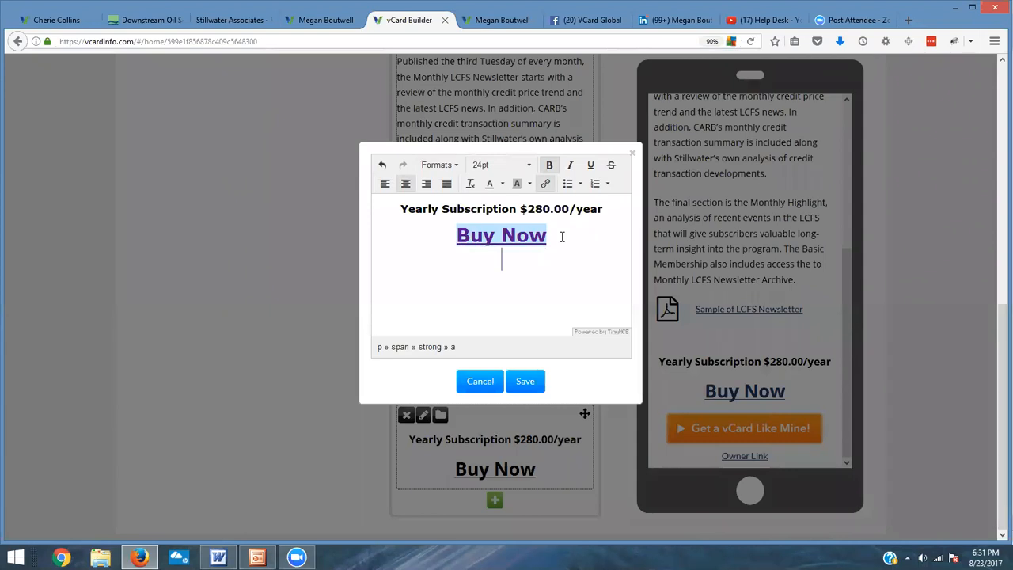
click(526, 381)
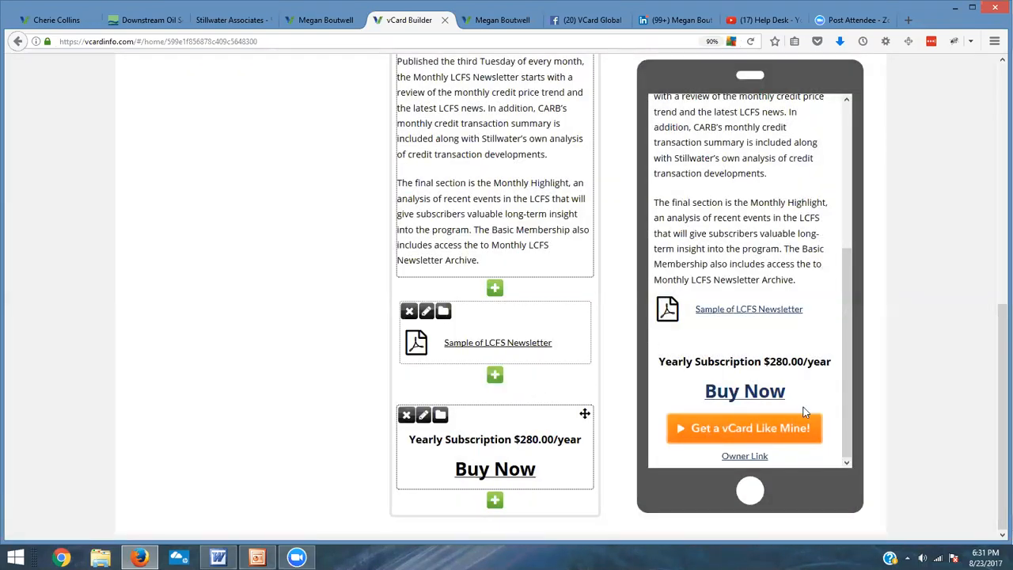
click(424, 417)
triple_click(566, 234)
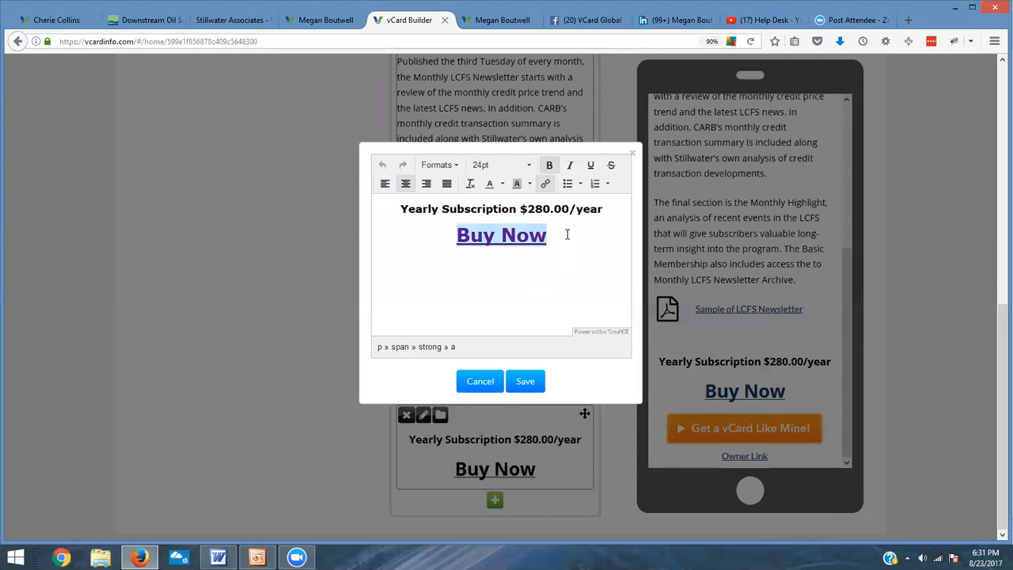
click(566, 234)
key(Return)
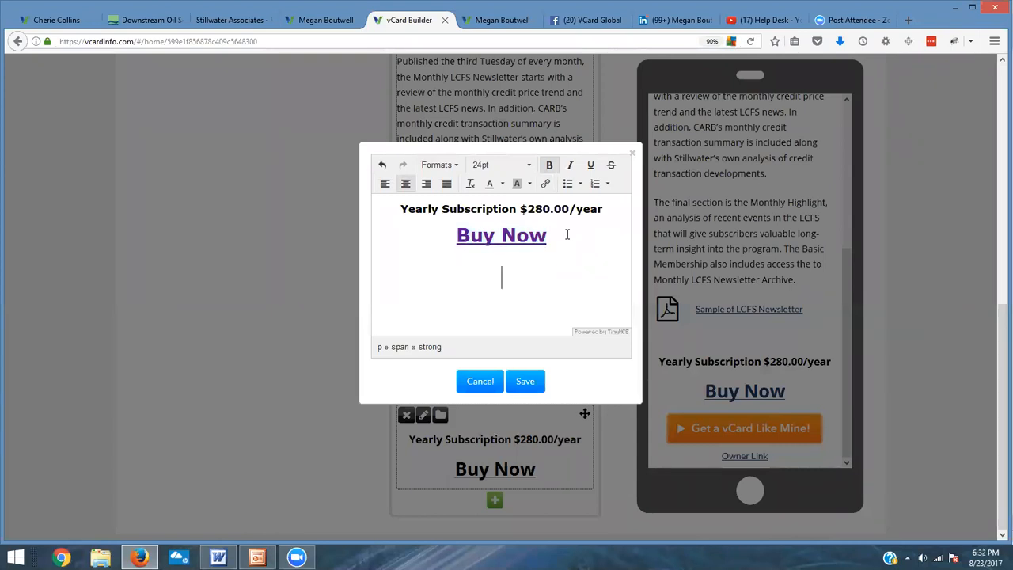
click(526, 383)
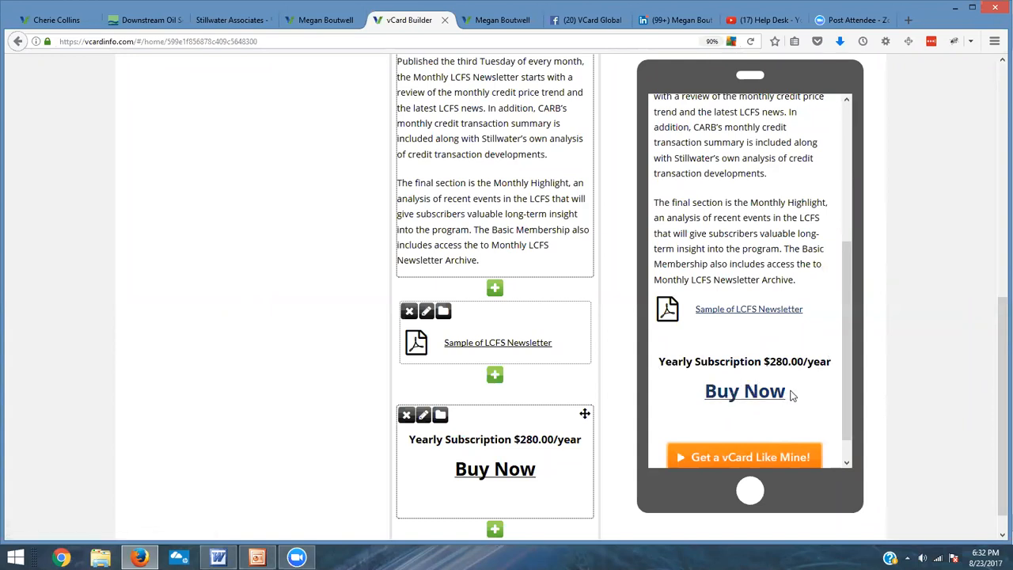
Step: Publish the vCard and confirm publishing over the old card
scroll(805, 378, up, 10)
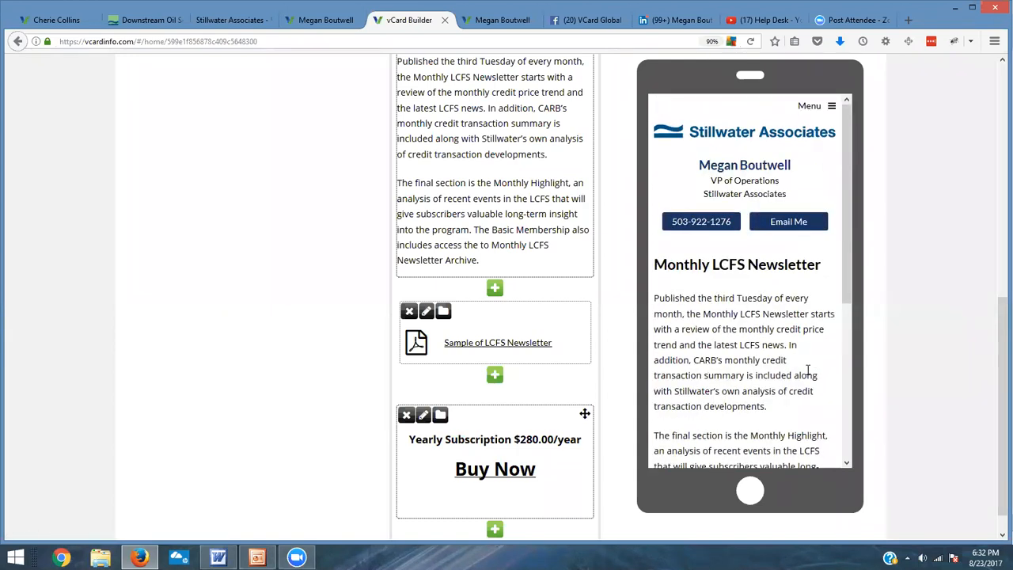
scroll(592, 211, up, 5)
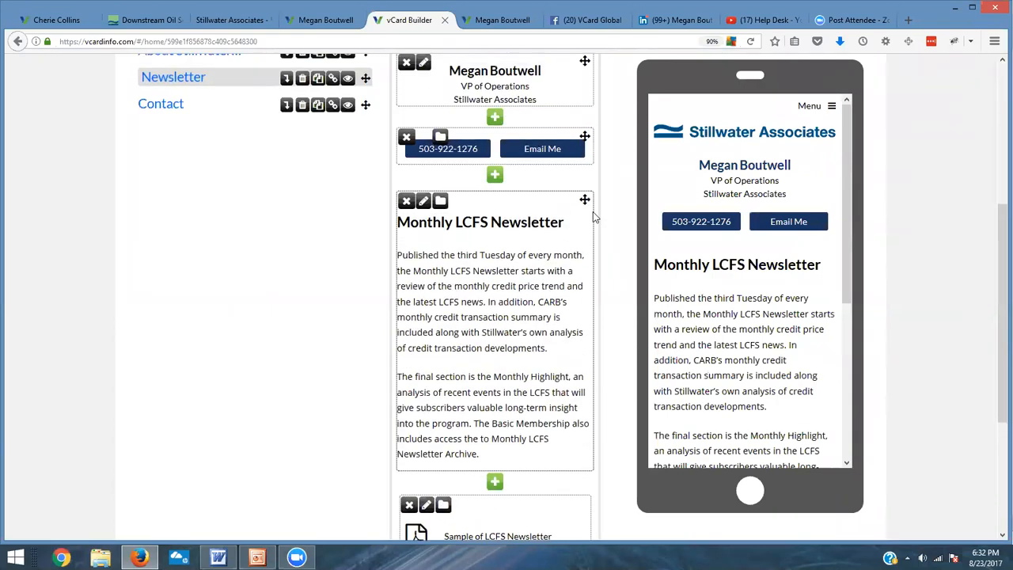
scroll(585, 219, up, 3)
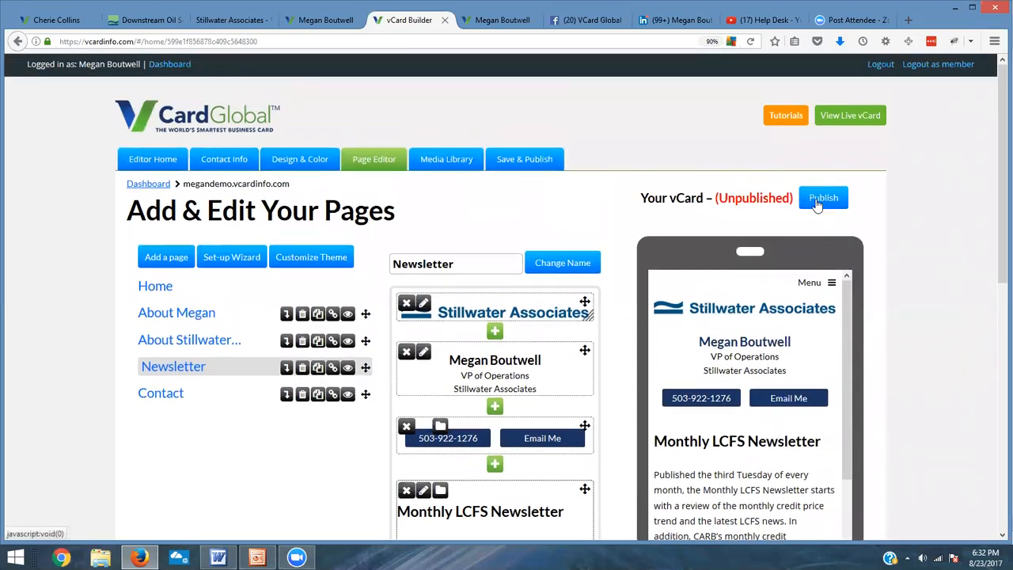
click(818, 200)
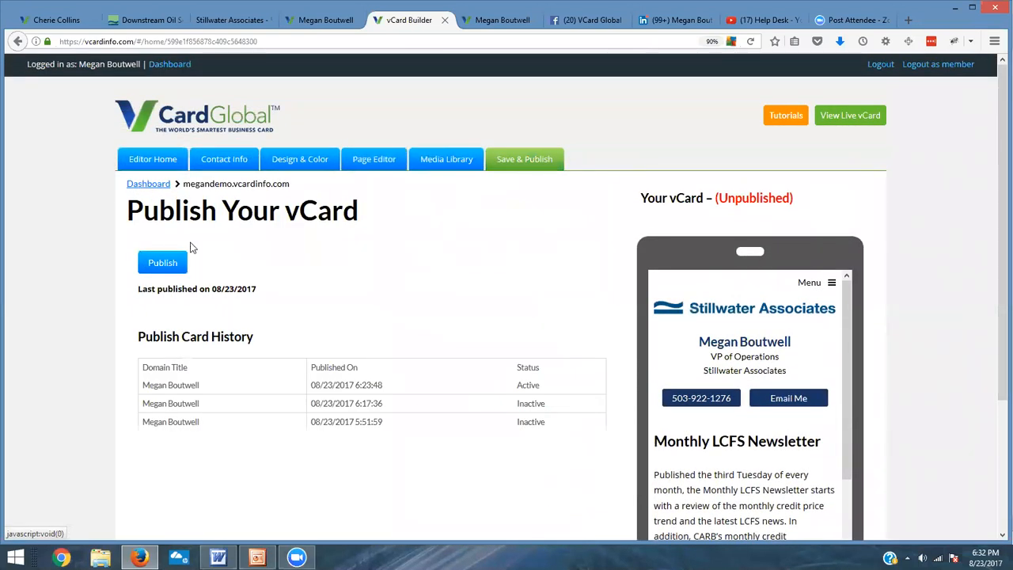
click(168, 262)
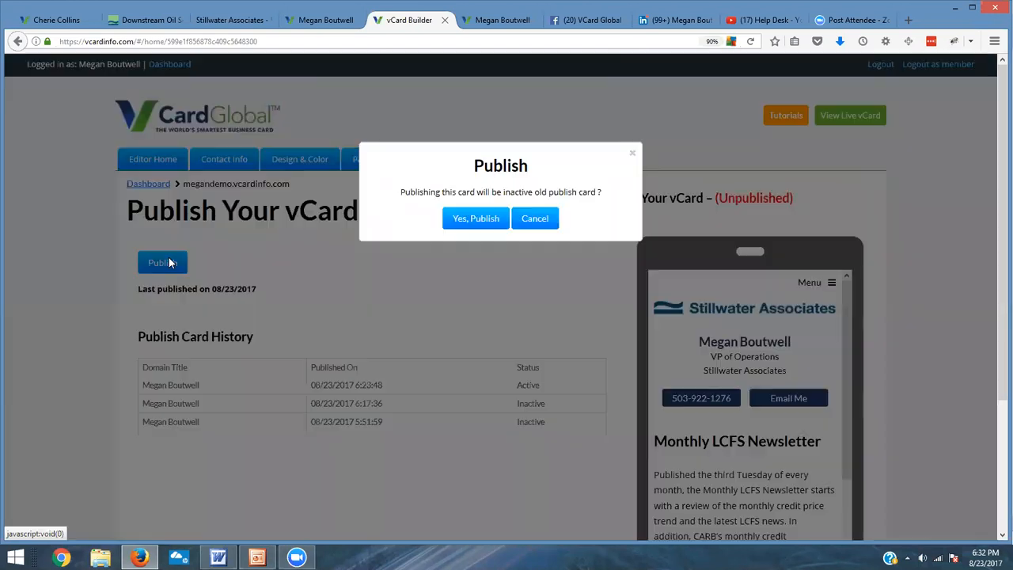
click(486, 221)
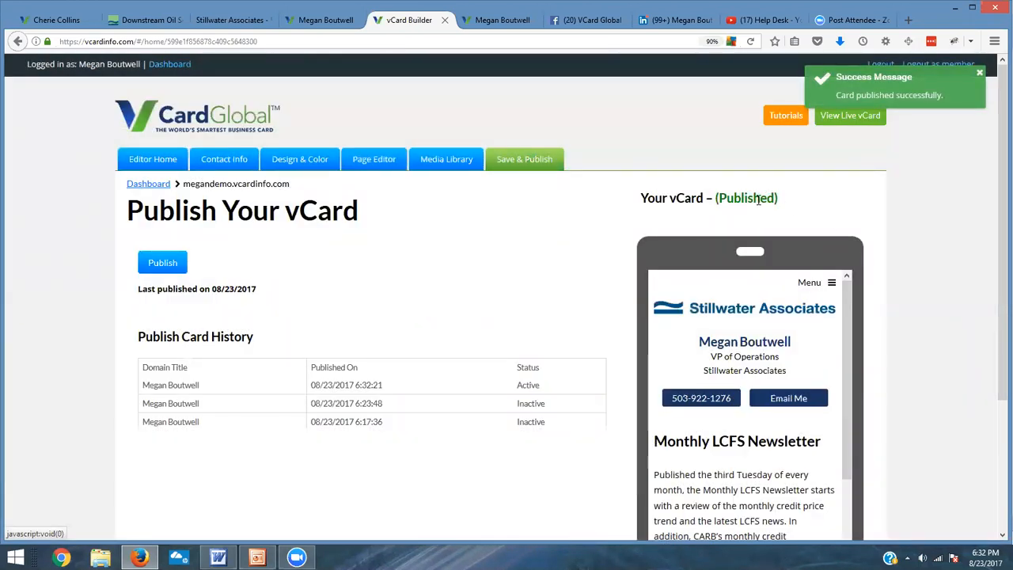
Step: Open the live vCard and browse its About Megan page through the menu
click(835, 120)
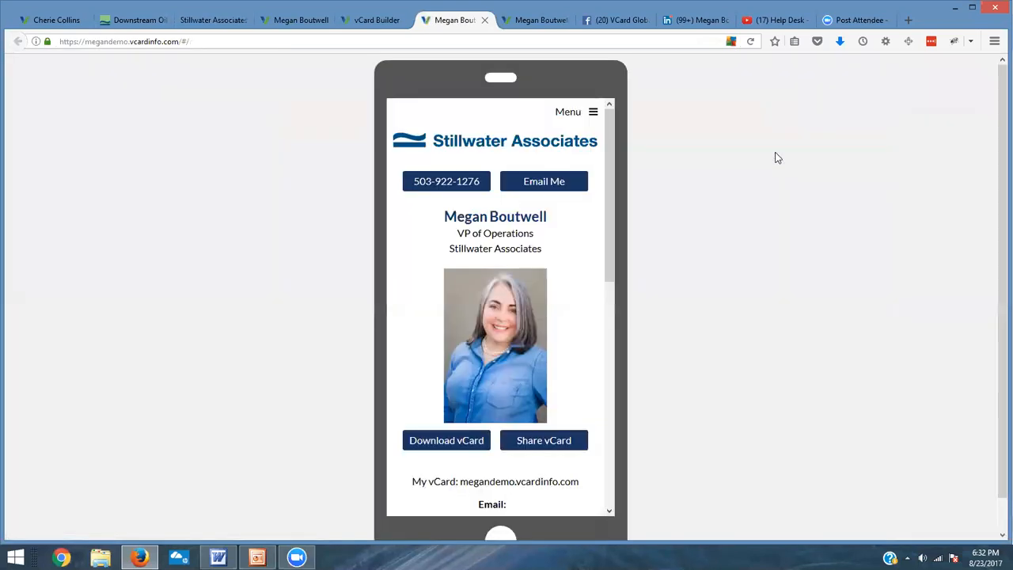
mouse_move(609, 132)
mouse_down()
mouse_move(624, 373)
mouse_move(636, 287)
mouse_move(620, 116)
mouse_up()
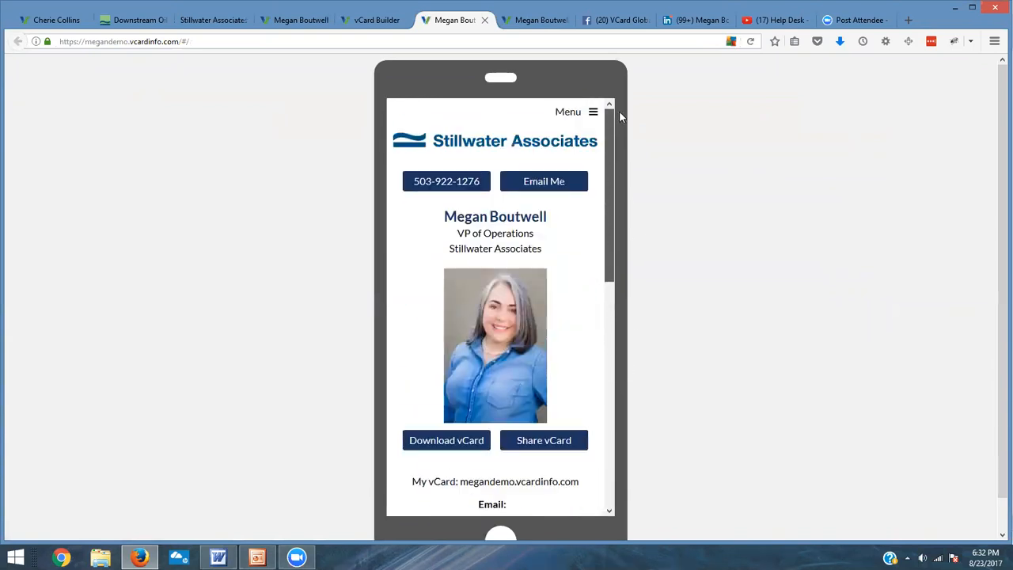
click(593, 112)
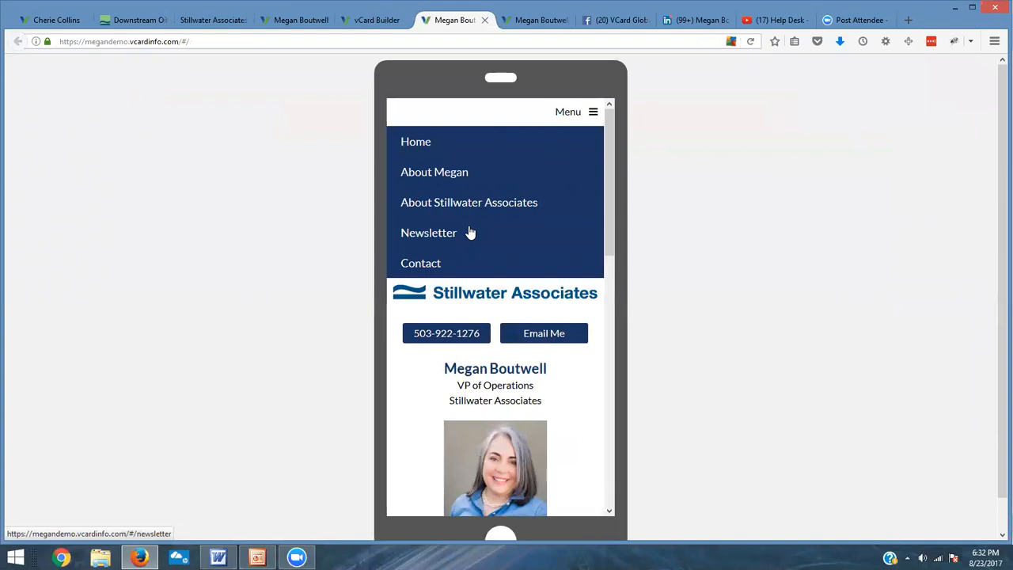
click(471, 182)
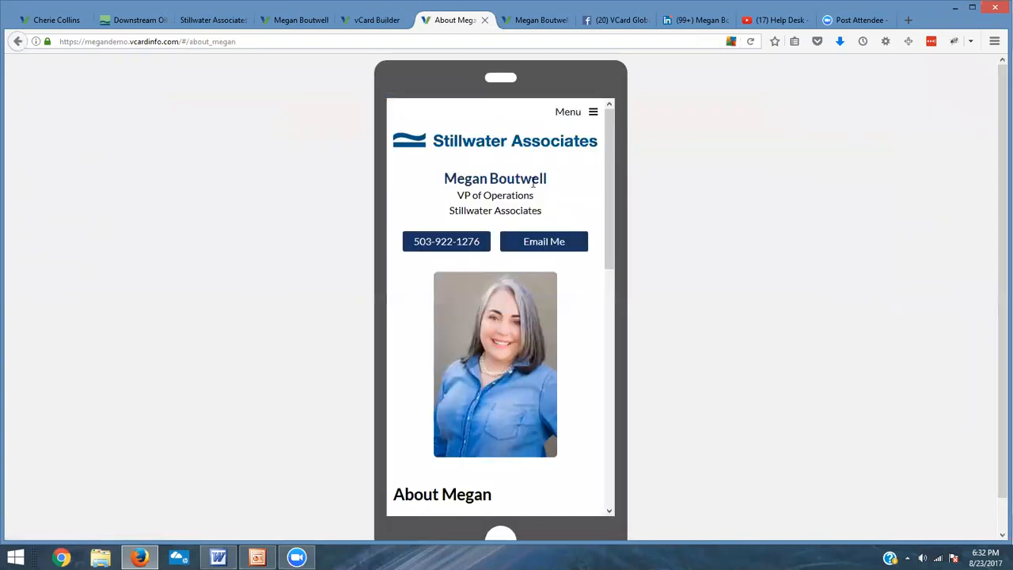
scroll(574, 204, down, 3)
scroll(574, 200, down, 3)
scroll(575, 200, up, 6)
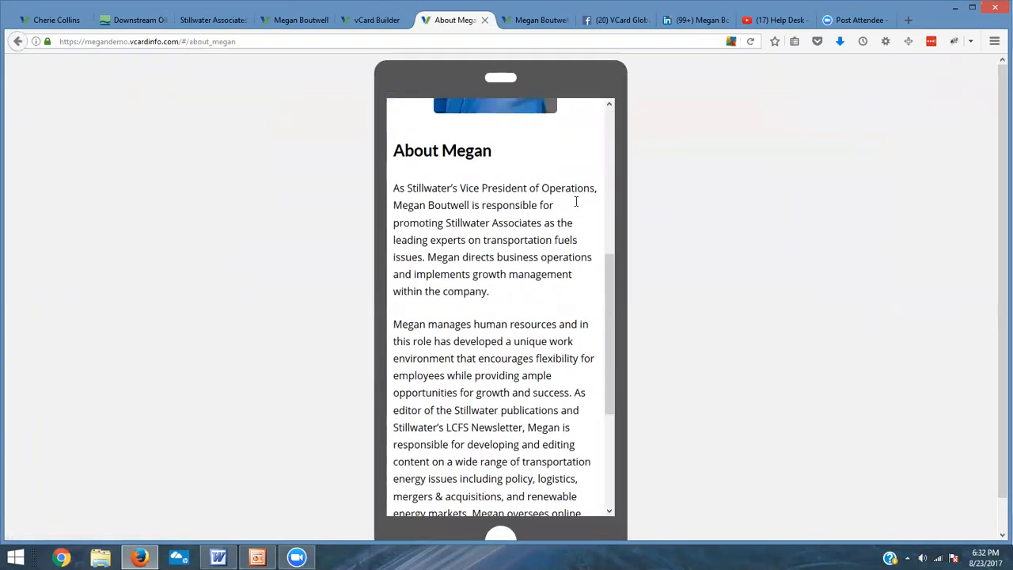
Step: Open the Newsletter page of the live vCard through the menu and scroll through it
click(591, 114)
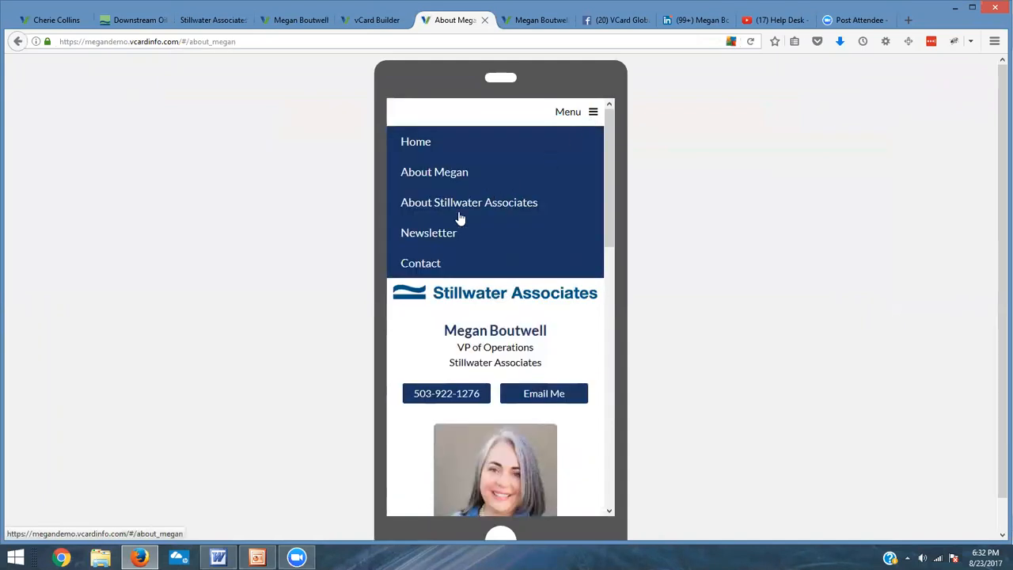
click(403, 235)
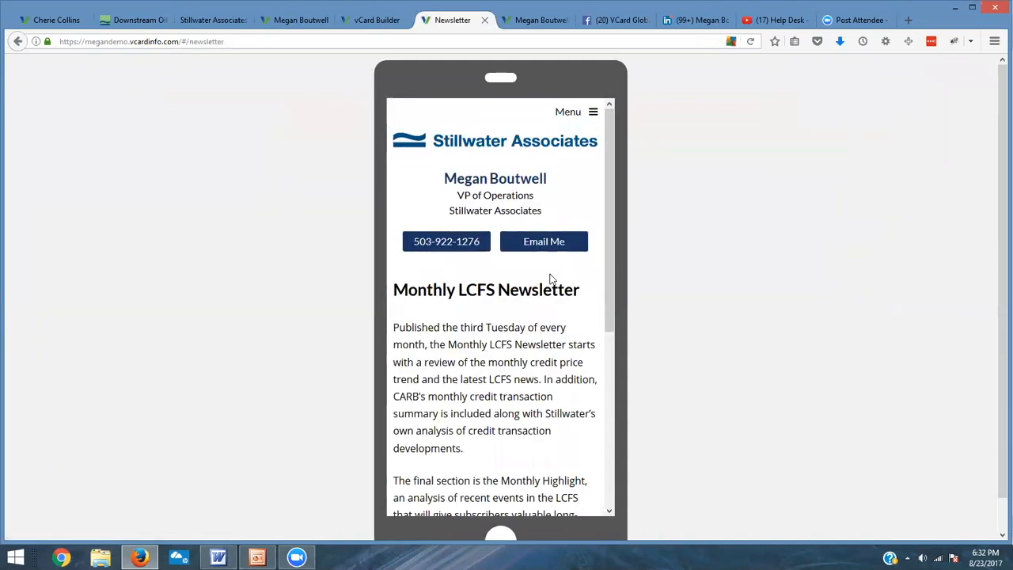
scroll(491, 269, down, 3)
scroll(431, 241, down, 5)
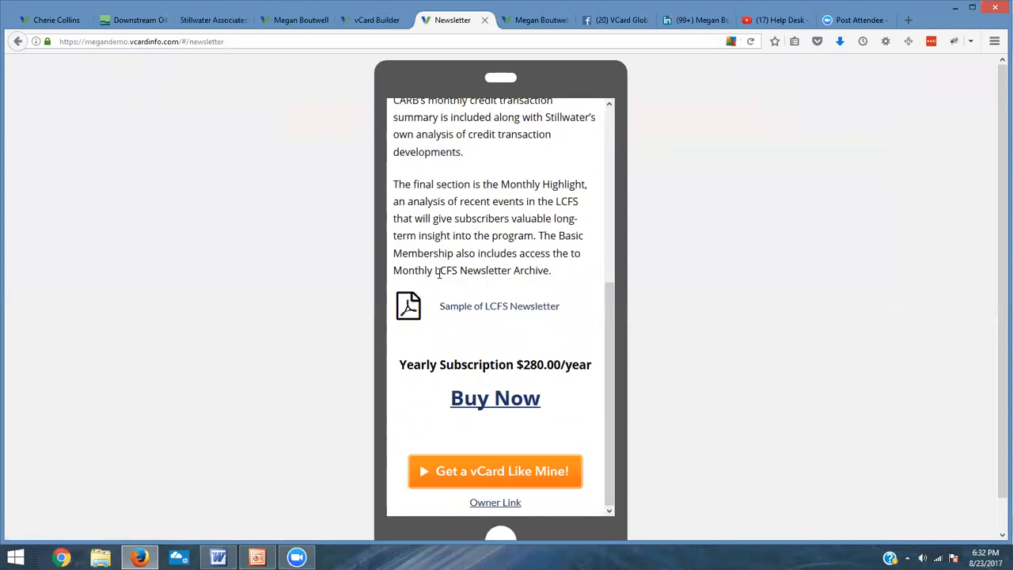
Step: Open the Sample of LCFS Newsletter document with Foxit PhantomPDF, review it, and return to the browser
click(468, 313)
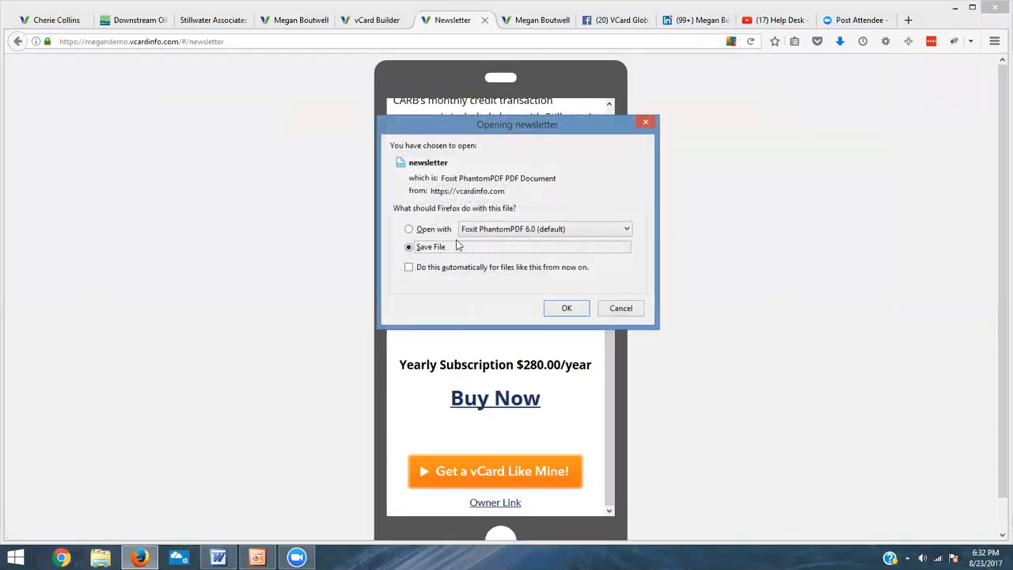
click(445, 231)
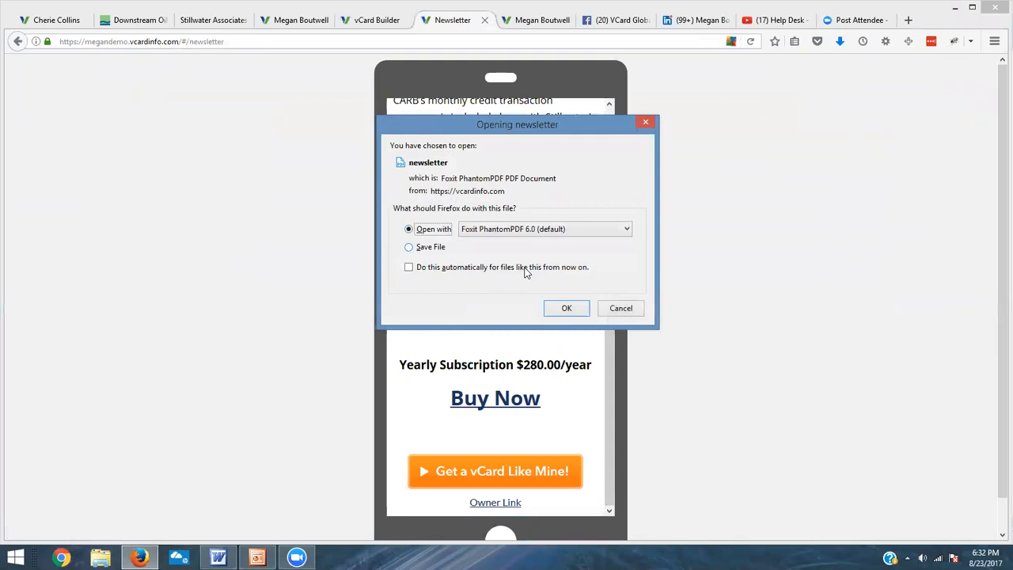
click(566, 308)
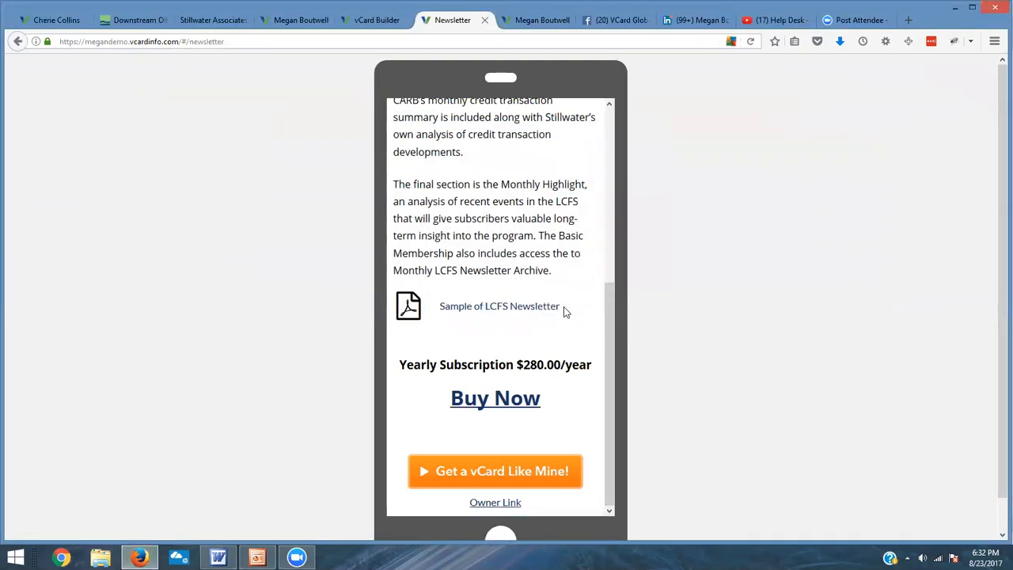
click(841, 44)
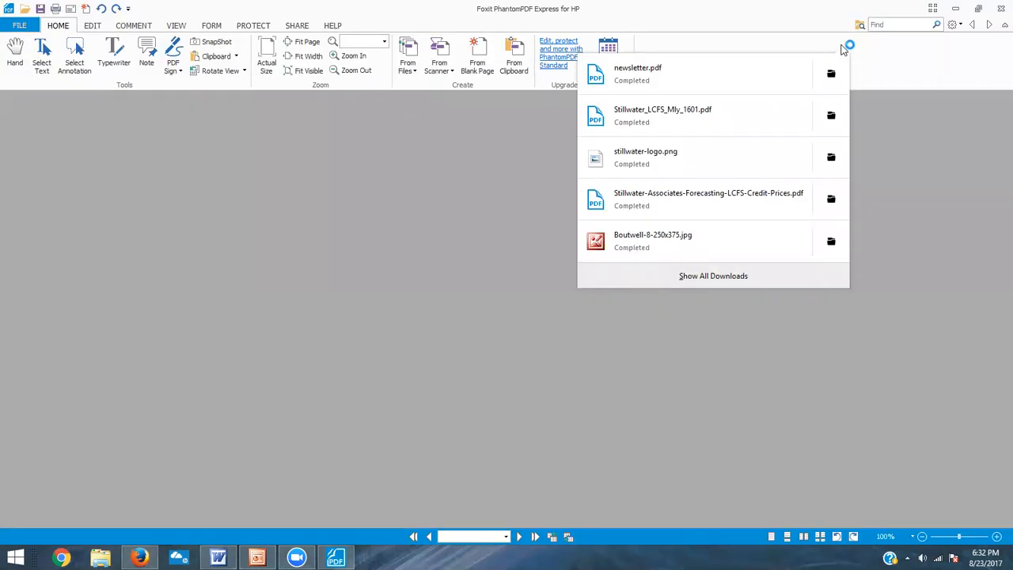
key(alt+Tab)
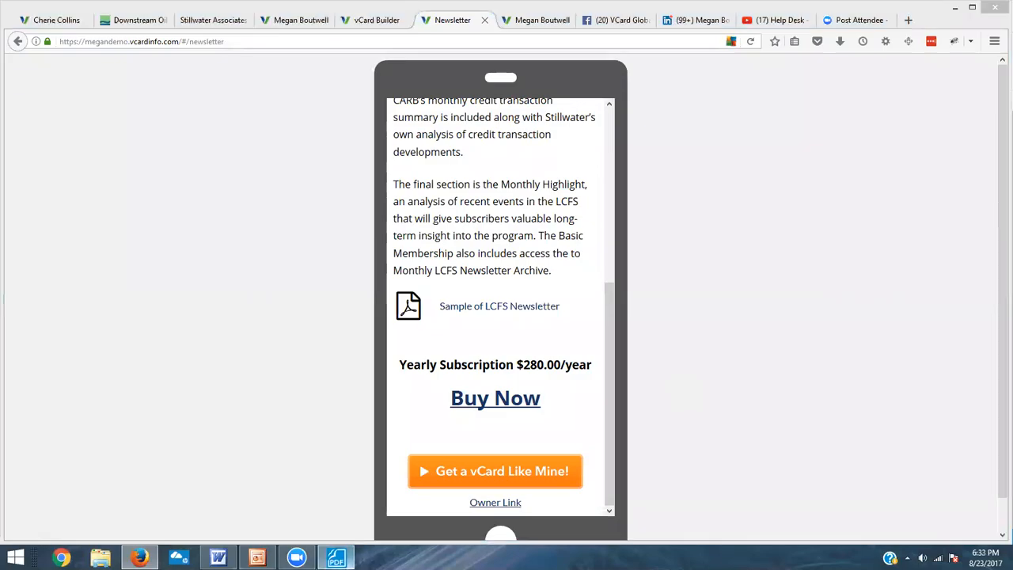
click(337, 557)
scroll(757, 392, down, 8)
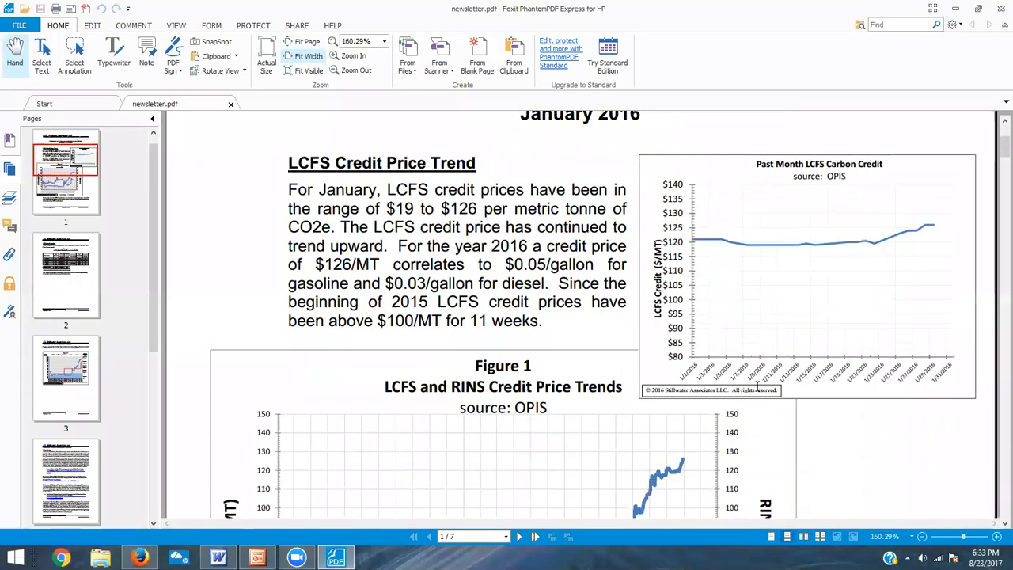
key(alt+Tab)
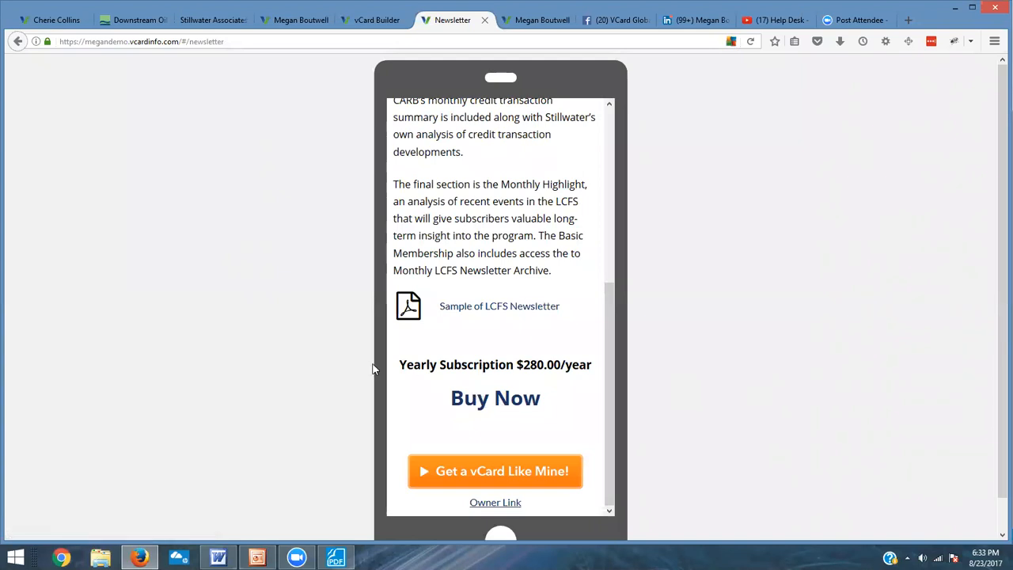
Step: Follow the Buy Now link to check the Stillwater Publications subscription checkout page
click(507, 410)
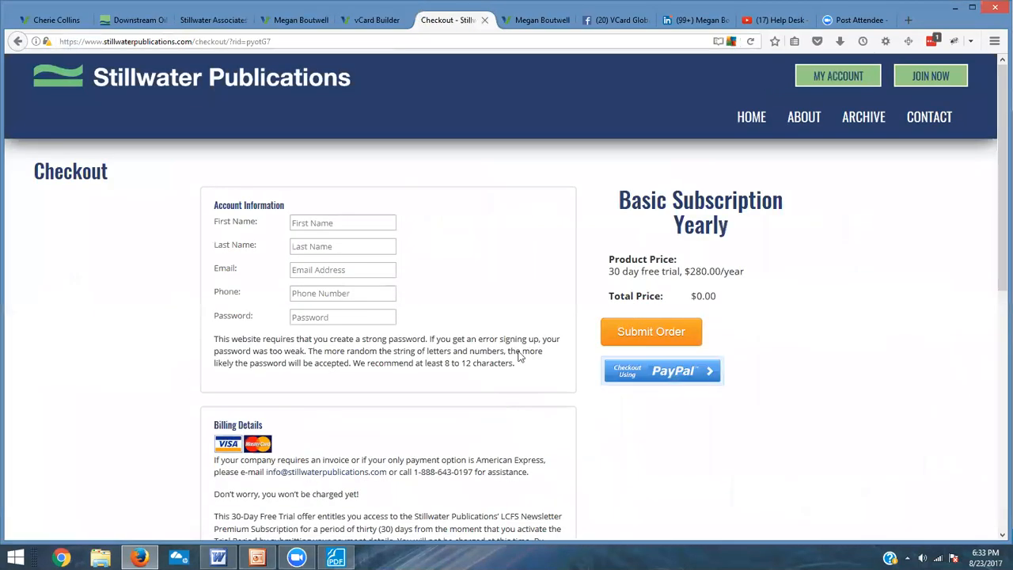
scroll(517, 428, down, 3)
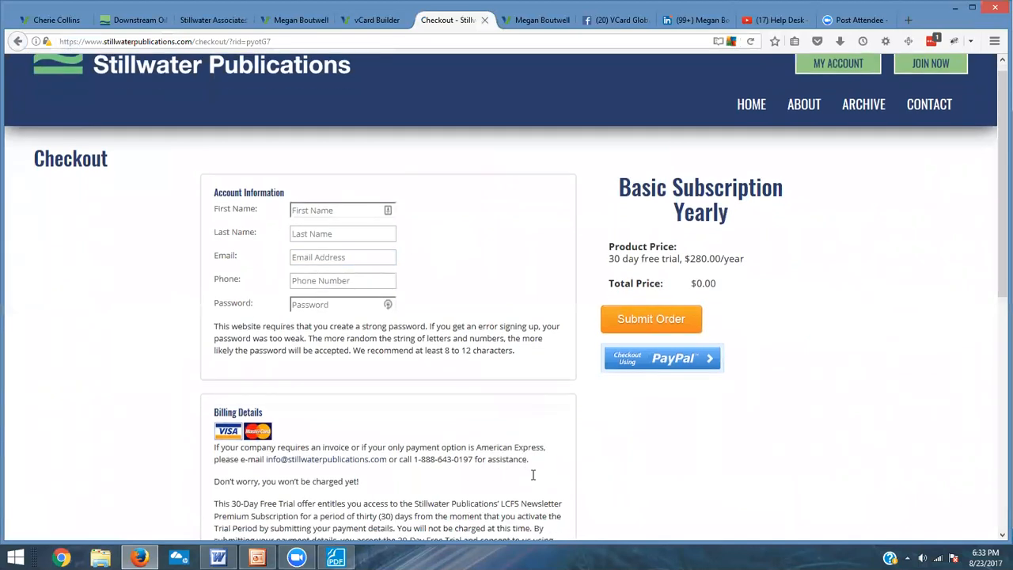
scroll(540, 469, up, 3)
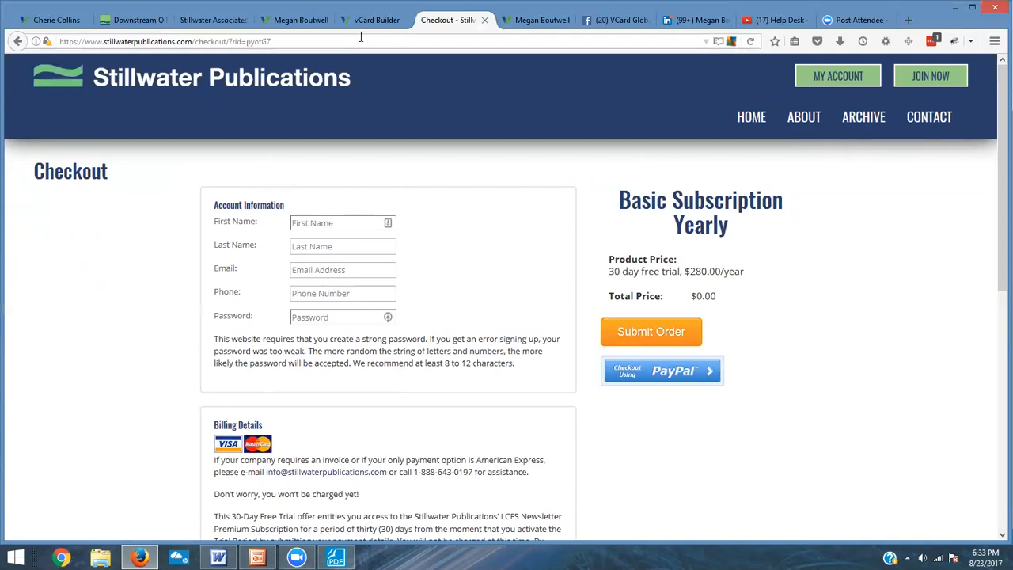
Step: Switch to the live vCard home tab and reopen its Newsletter page through the menu
click(523, 19)
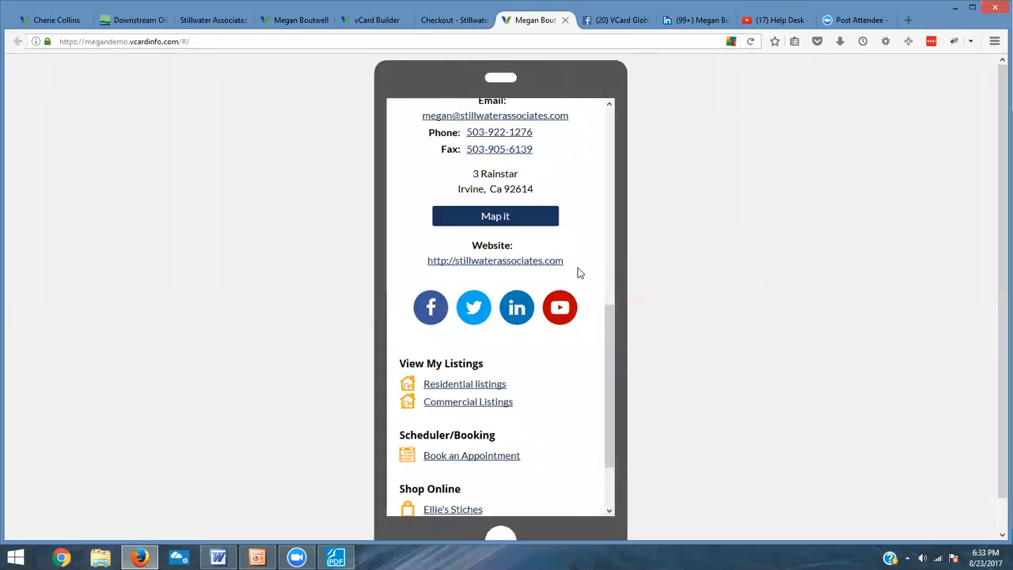
scroll(577, 272, up, 5)
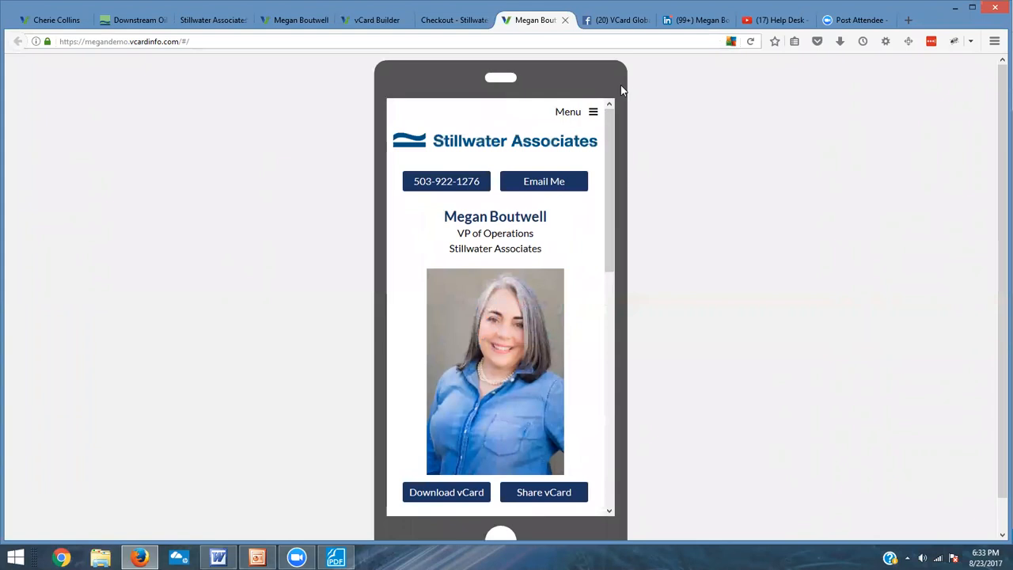
click(568, 113)
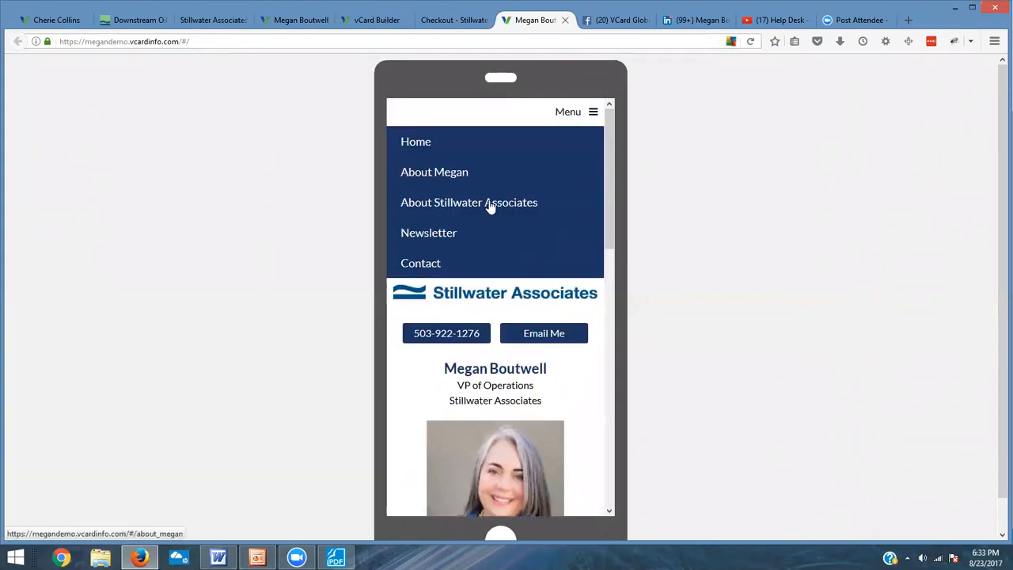
click(439, 233)
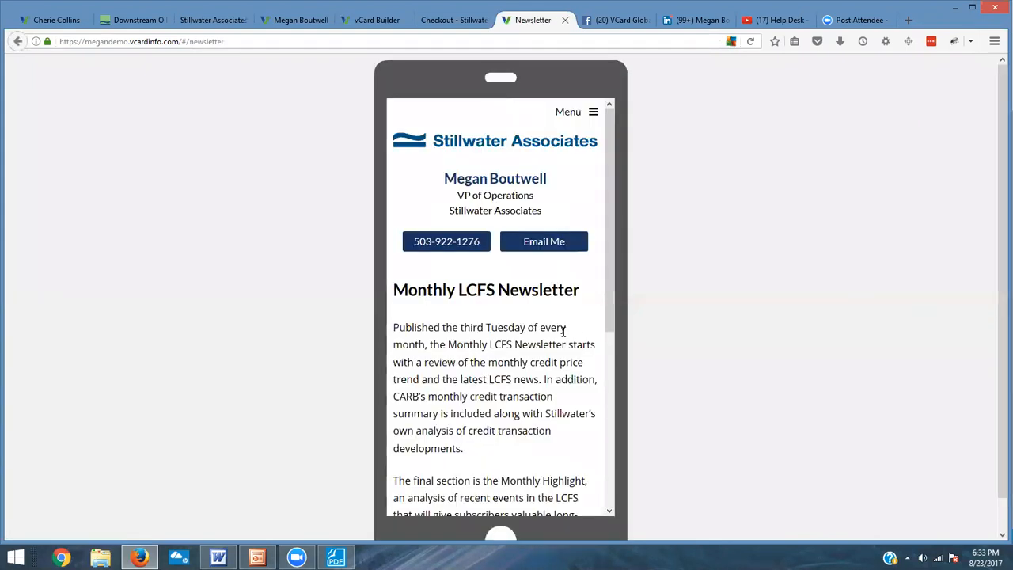
scroll(563, 331, down, 5)
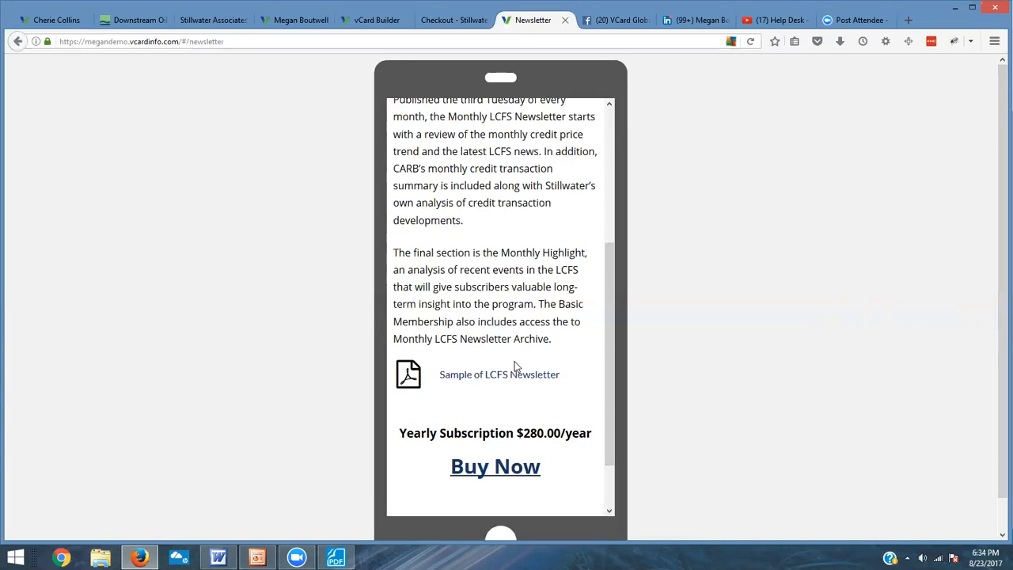
Step: Open the vCard Global Workshop August 19, 2017 video on the Help Desk YouTube channel and copy its embed code
click(772, 19)
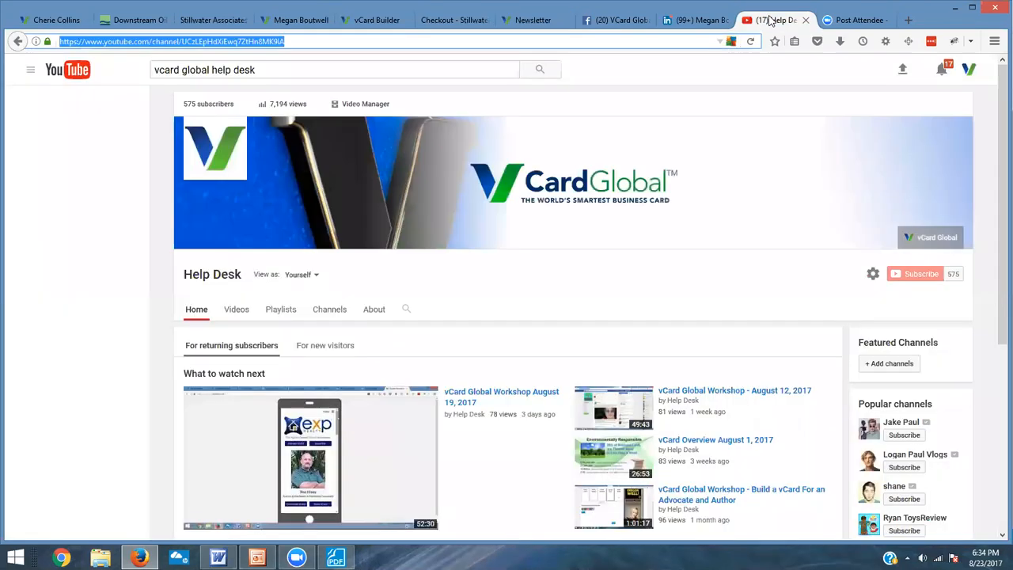
scroll(606, 267, down, 3)
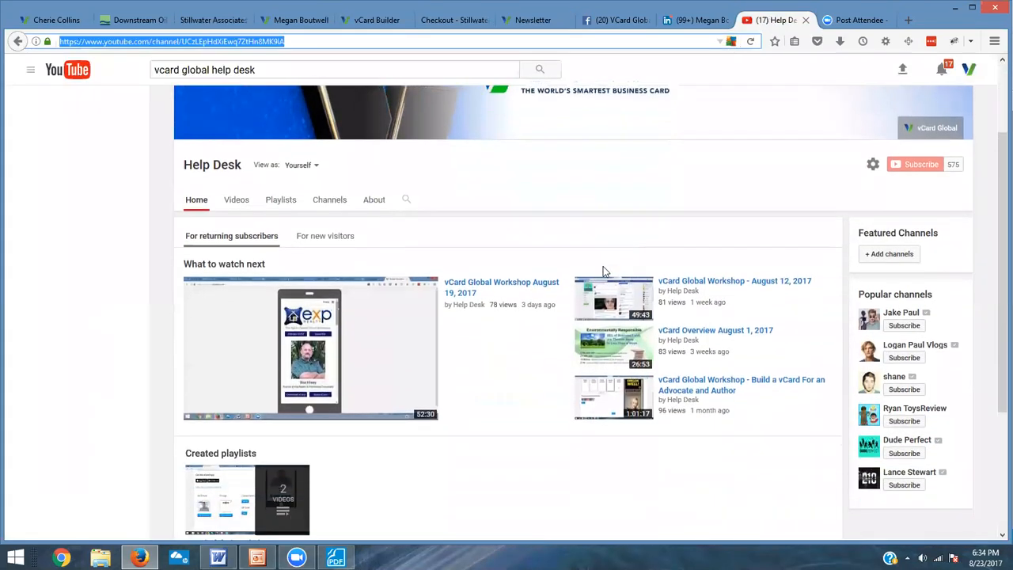
scroll(606, 269, up, 3)
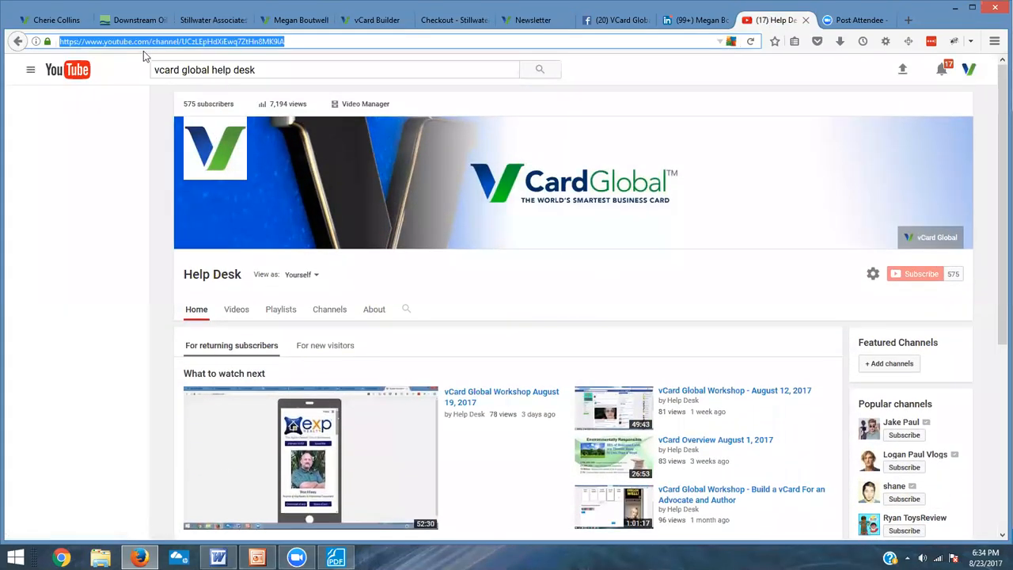
scroll(387, 196, down, 2)
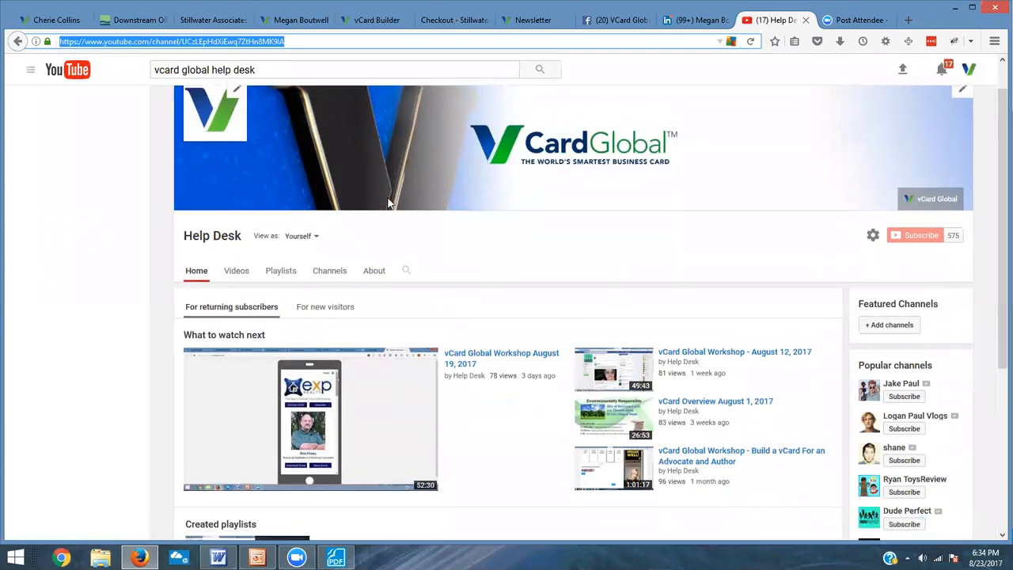
scroll(400, 209, down, 2)
click(473, 248)
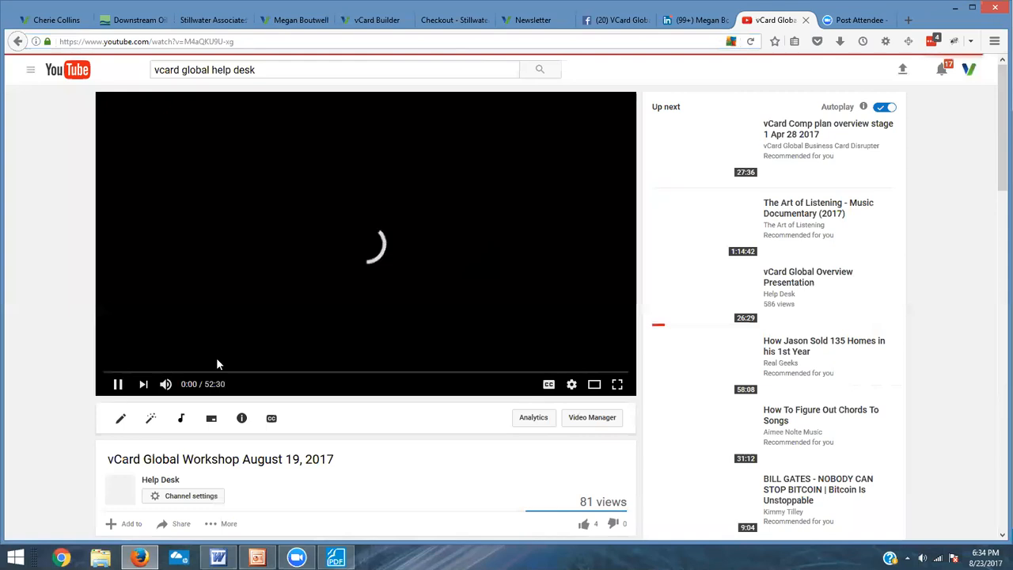
click(119, 385)
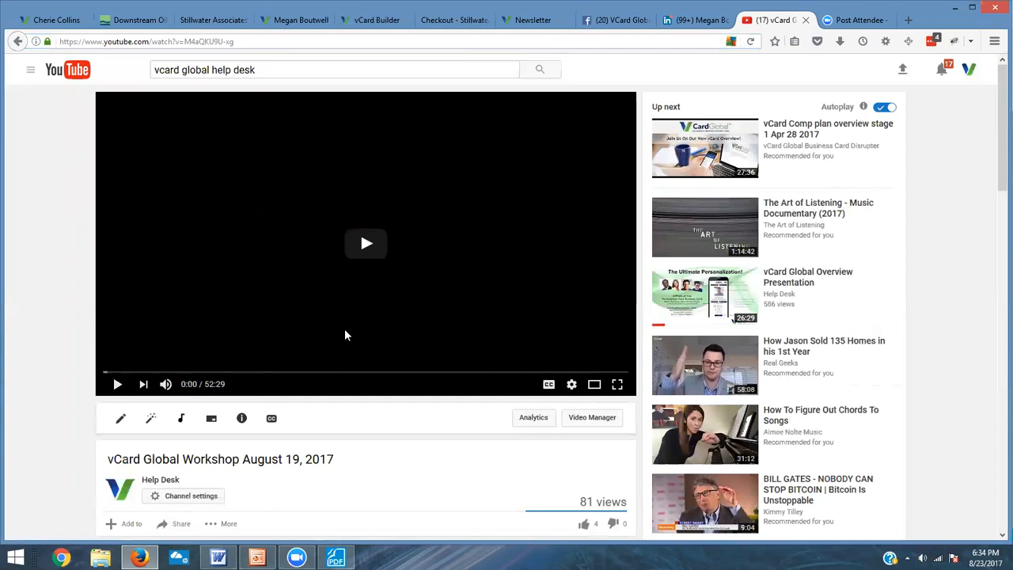
scroll(345, 335, down, 1)
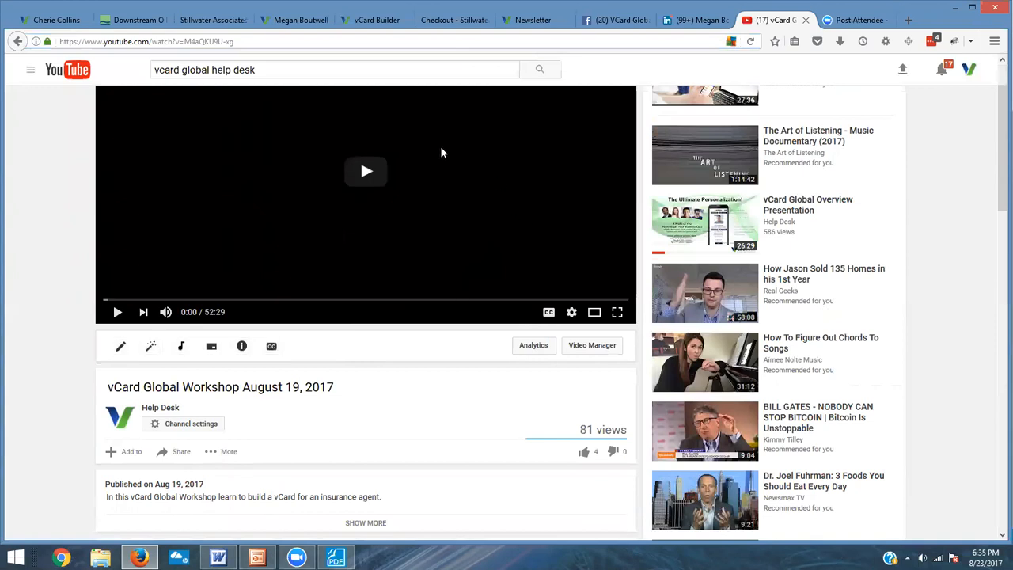
scroll(440, 208, up, 1)
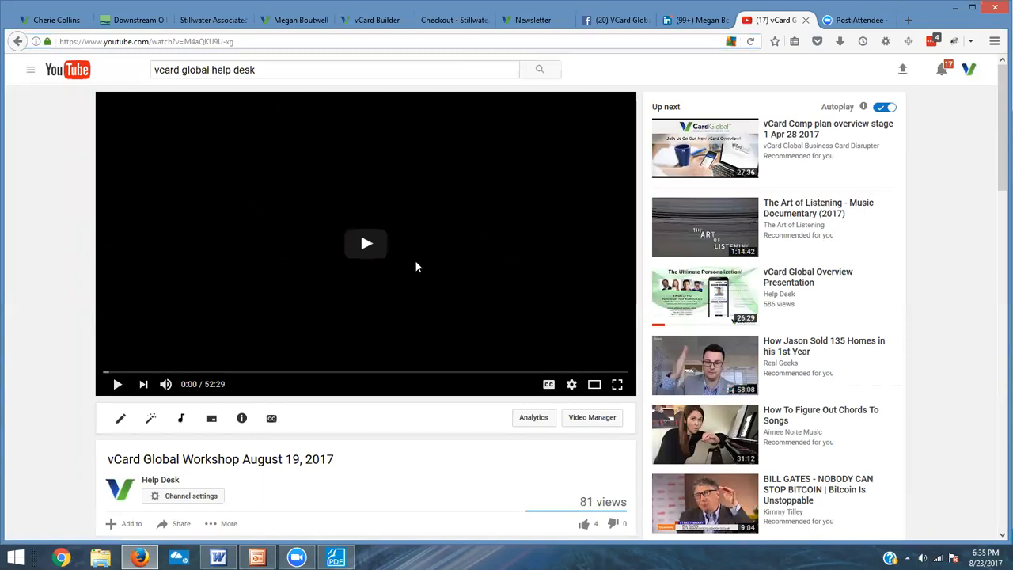
scroll(409, 278, down, 2)
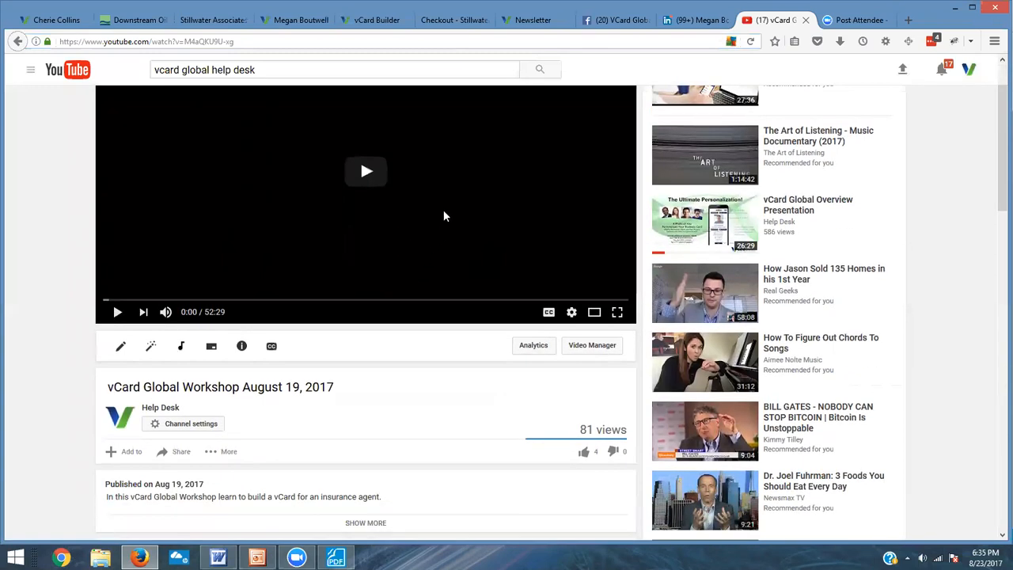
right_click(441, 169)
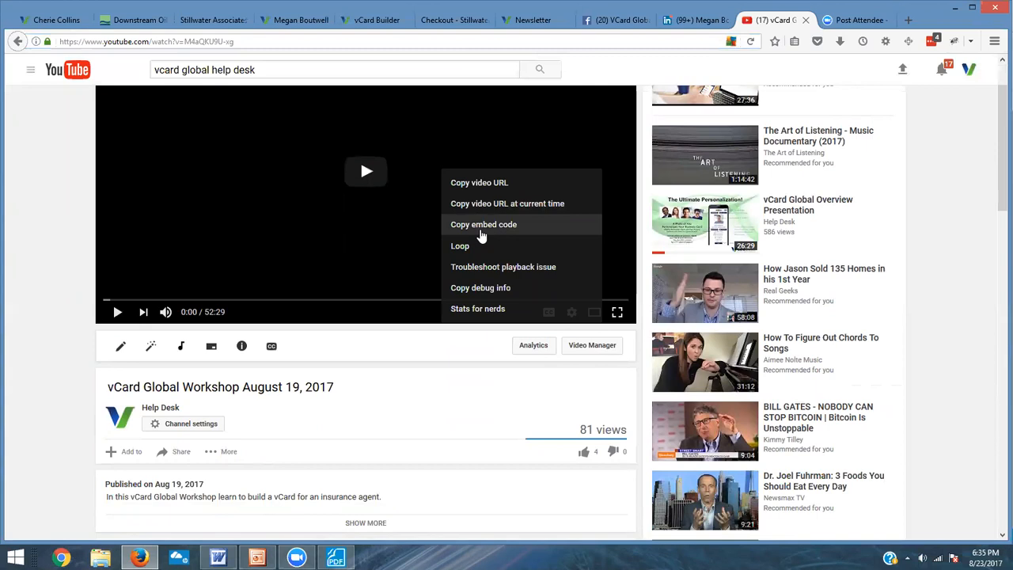
click(480, 230)
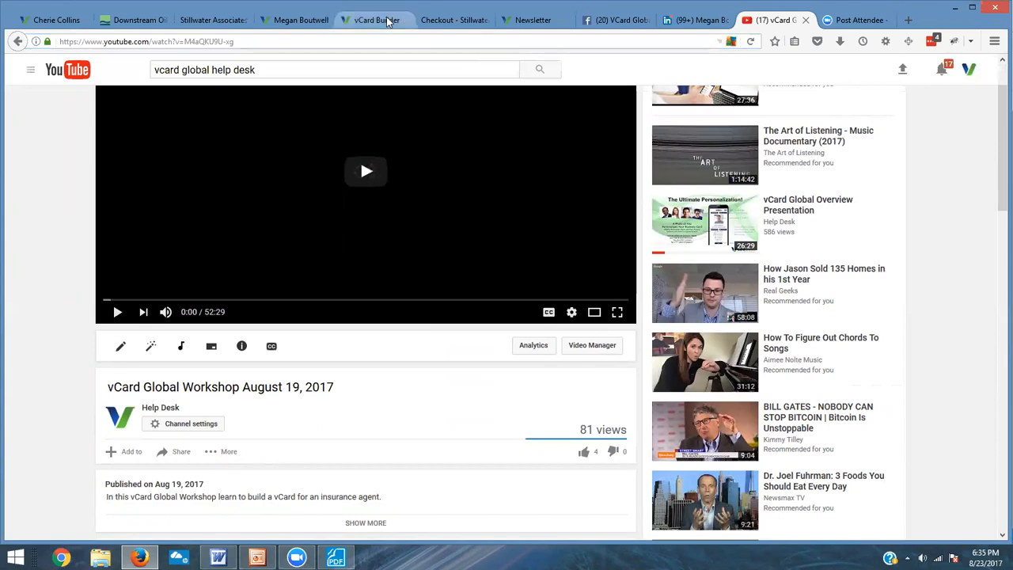
Step: Open the Newsletter page in vCard Builder and add a video block with the pasted embed code below the newsletter text
click(388, 20)
click(364, 159)
scroll(432, 333, down, 3)
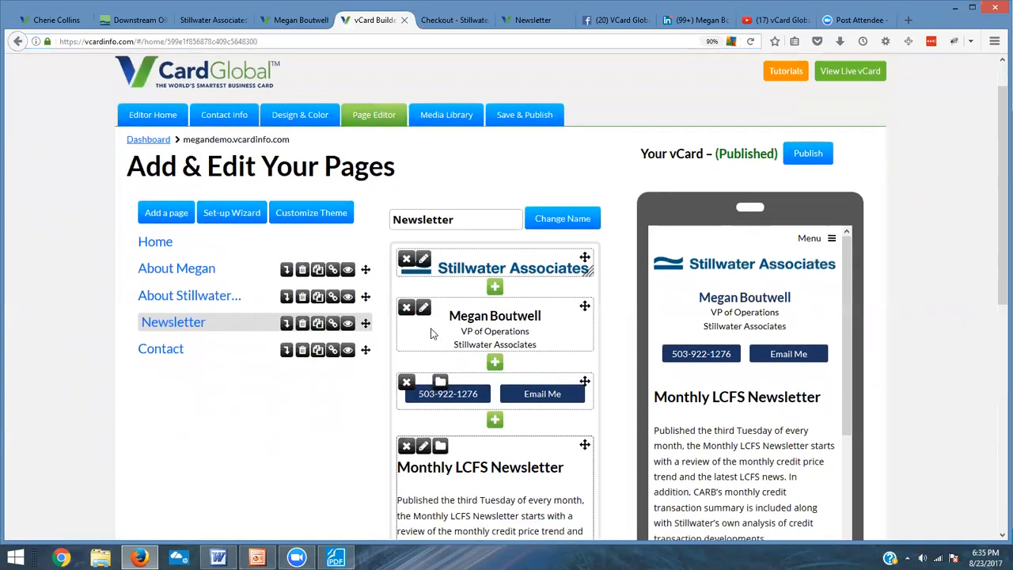
scroll(432, 333, down, 3)
scroll(434, 324, down, 4)
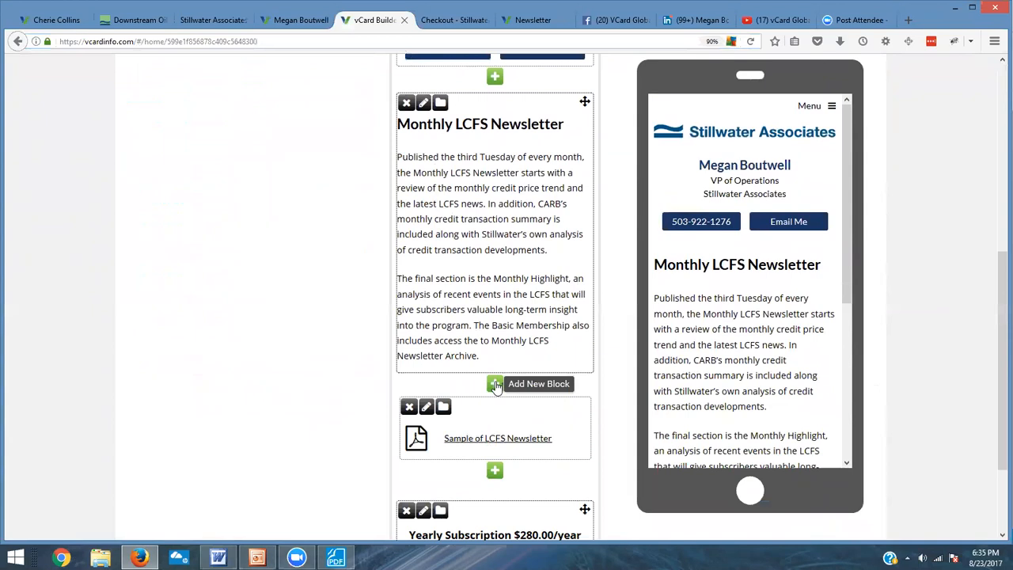
click(495, 384)
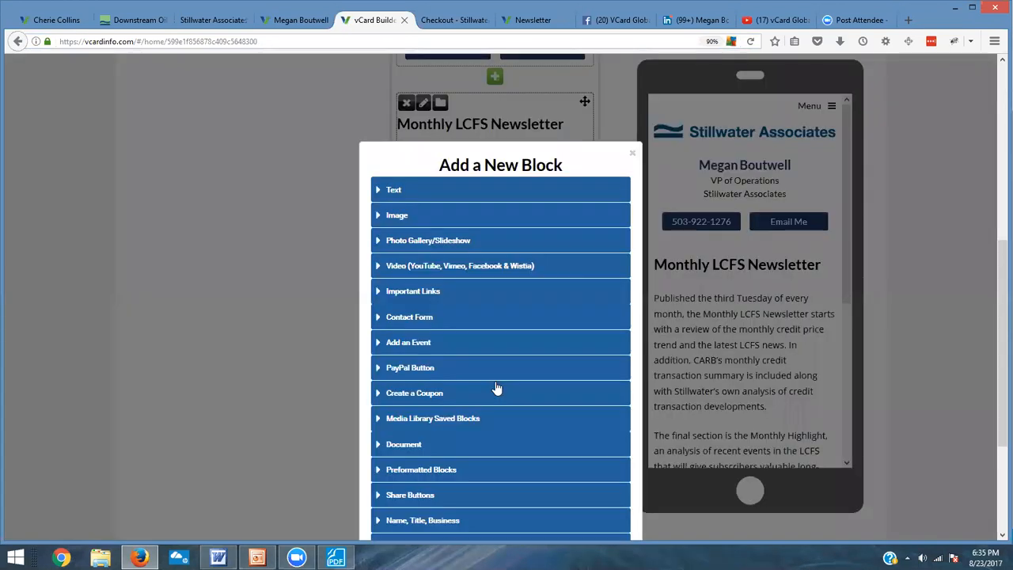
click(432, 267)
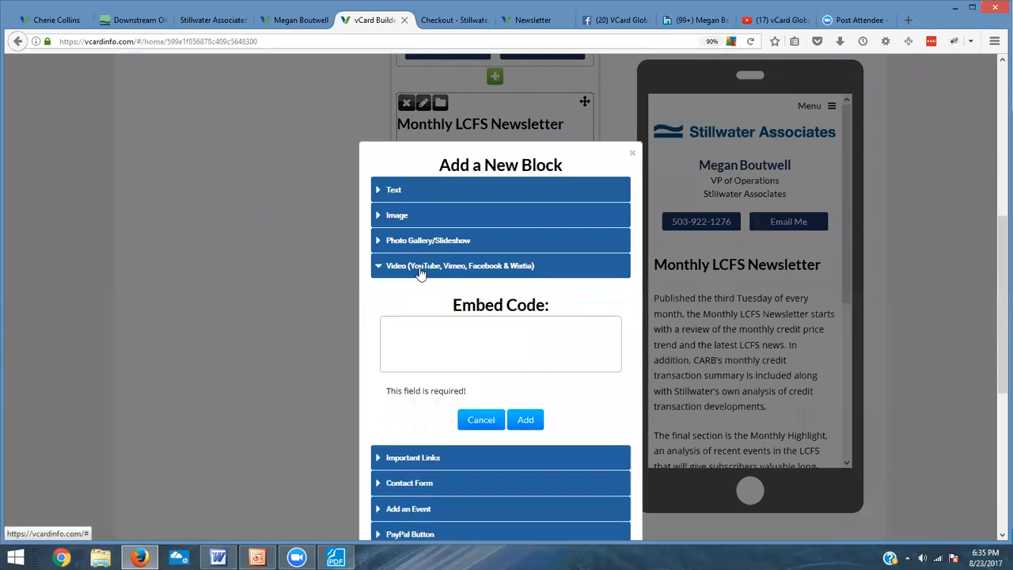
right_click(434, 342)
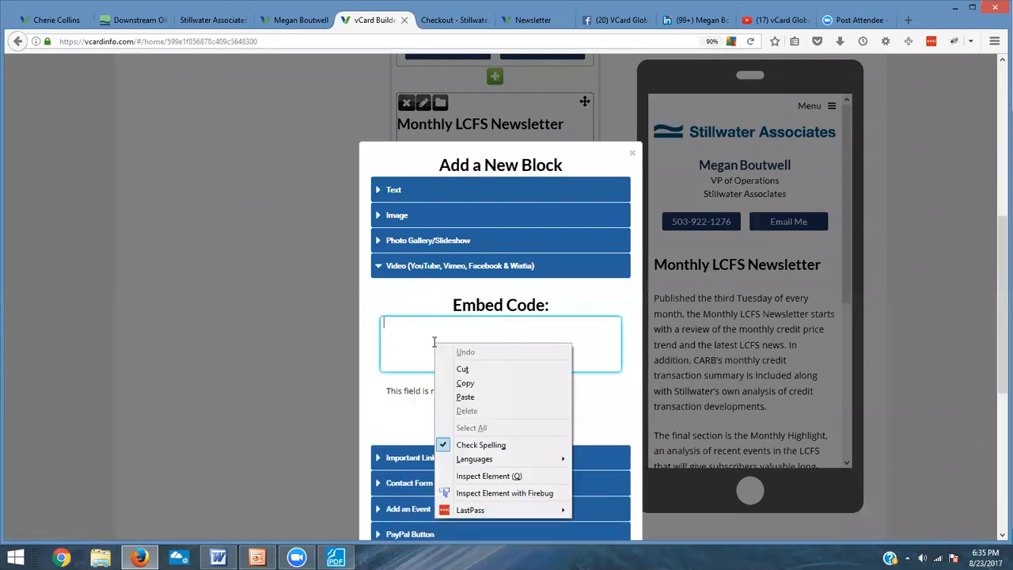
click(471, 396)
click(526, 406)
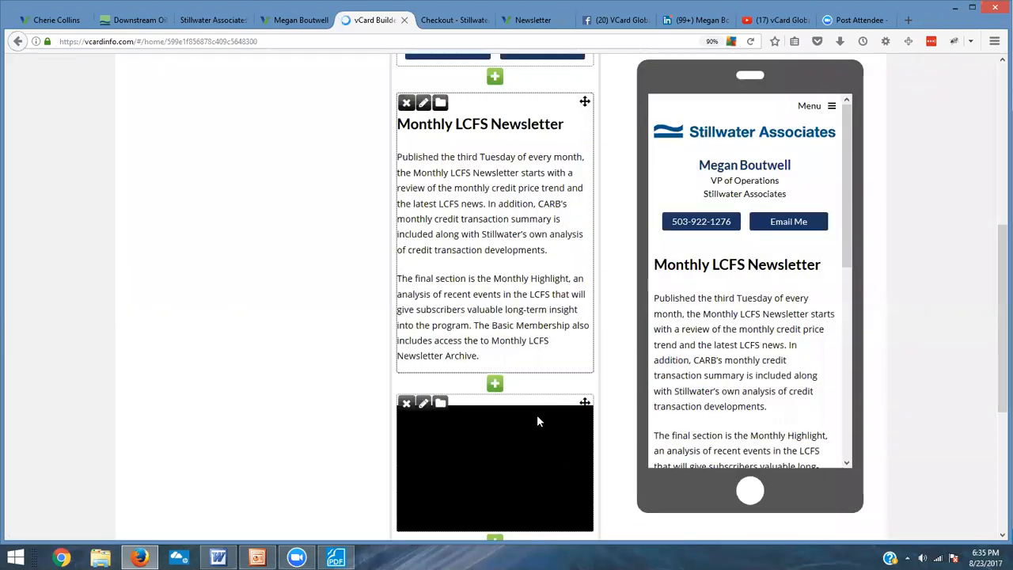
Step: Reopen the vCard Global Workshop video's YouTube embed code with suggested videos turned off and select the code
scroll(553, 492, down, 1)
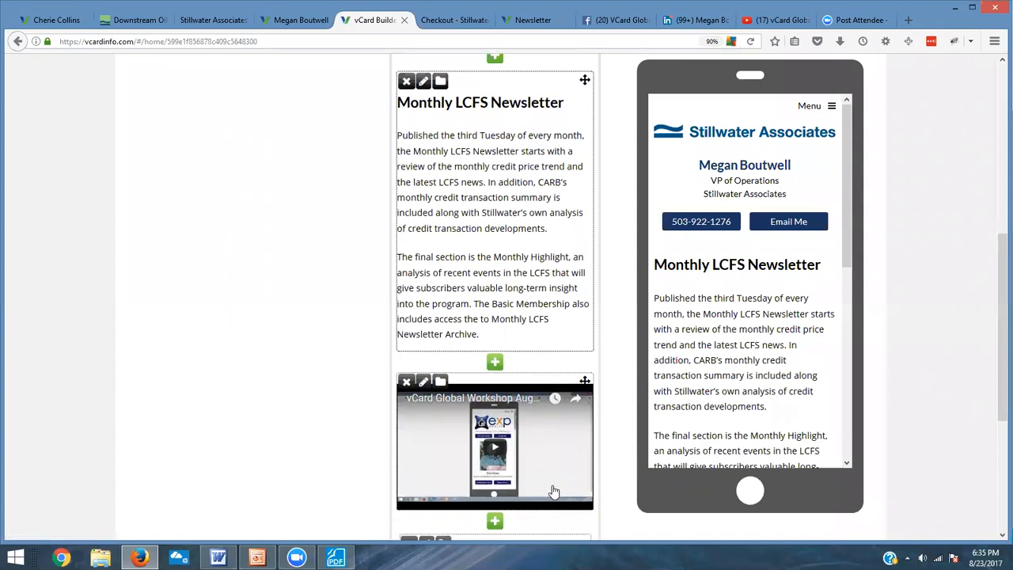
scroll(553, 492, down, 3)
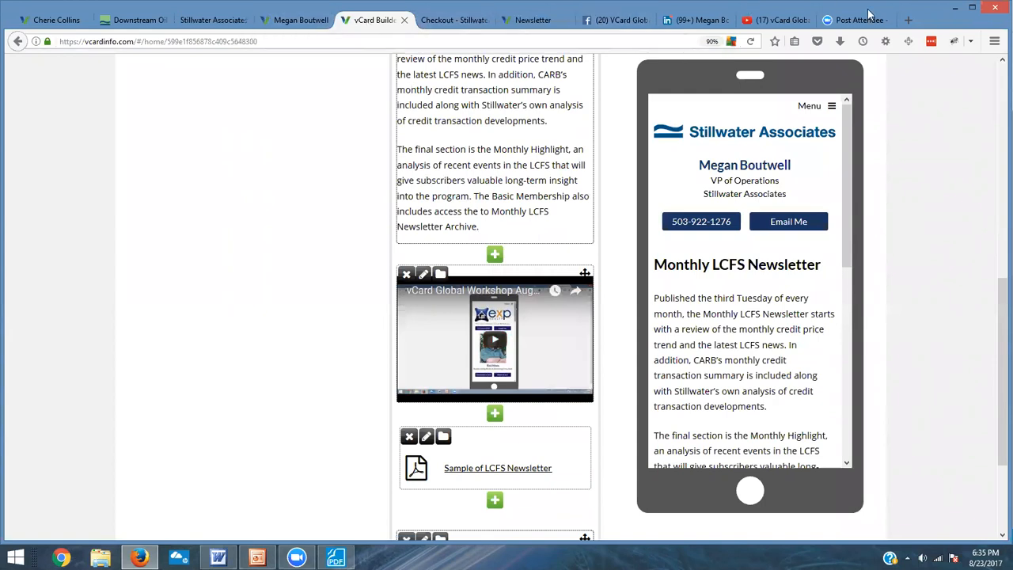
click(772, 20)
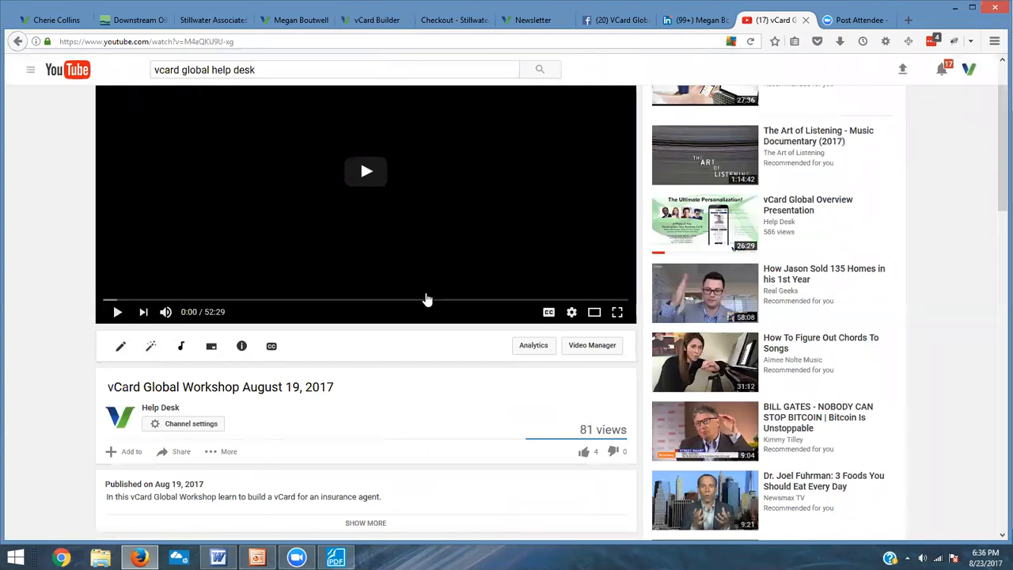
scroll(352, 330, down, 3)
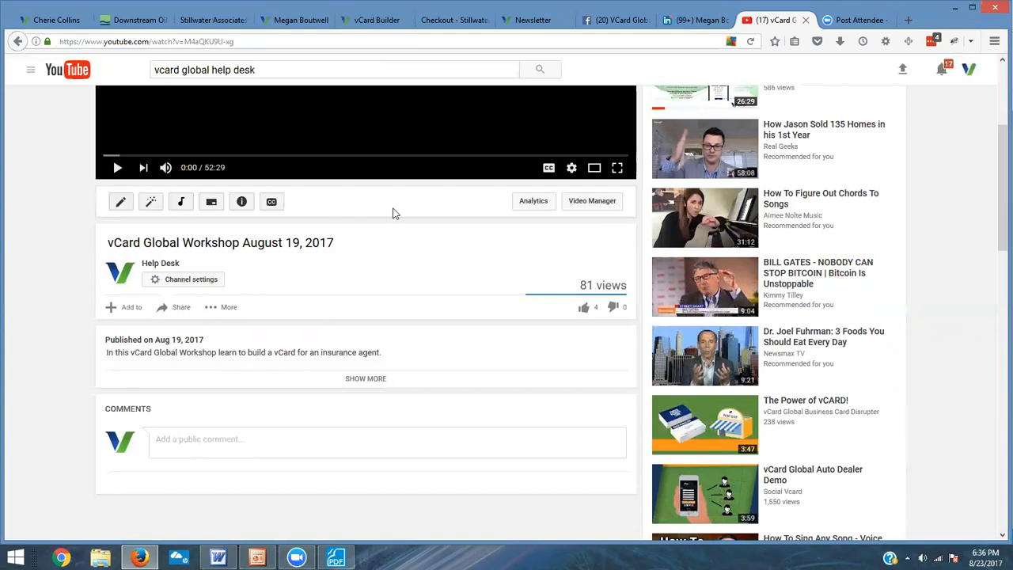
click(180, 310)
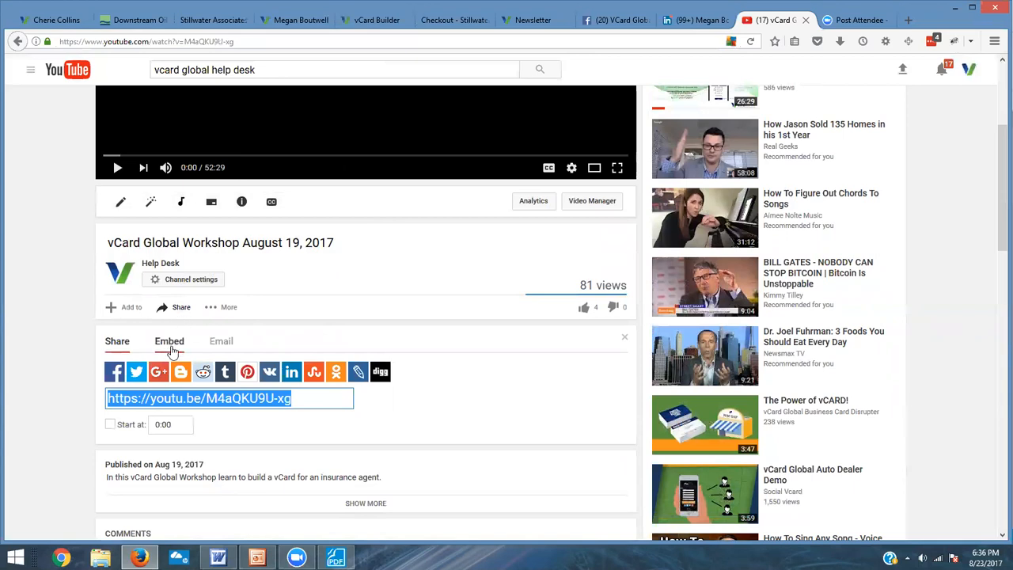
click(172, 348)
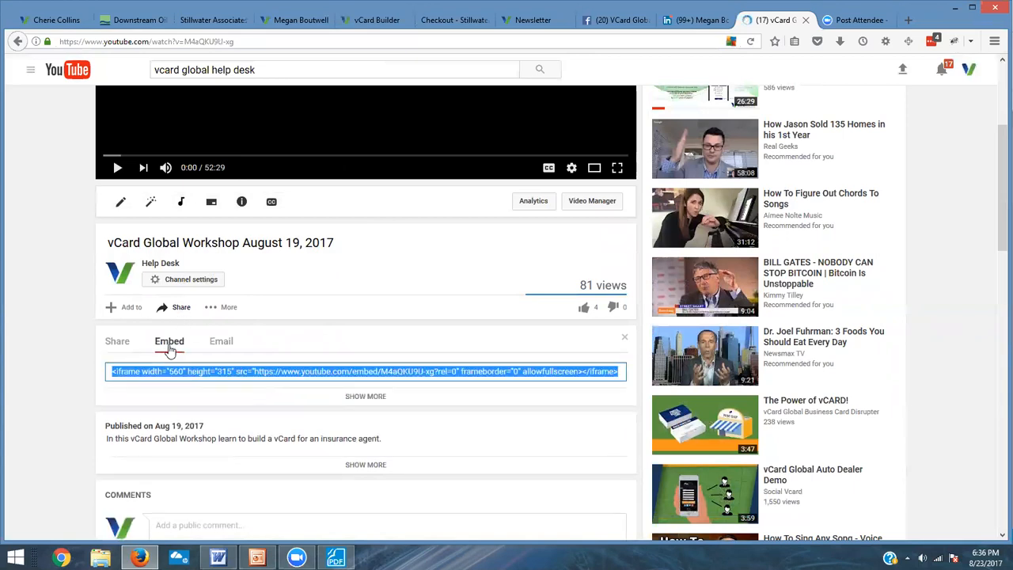
scroll(247, 357, down, 1)
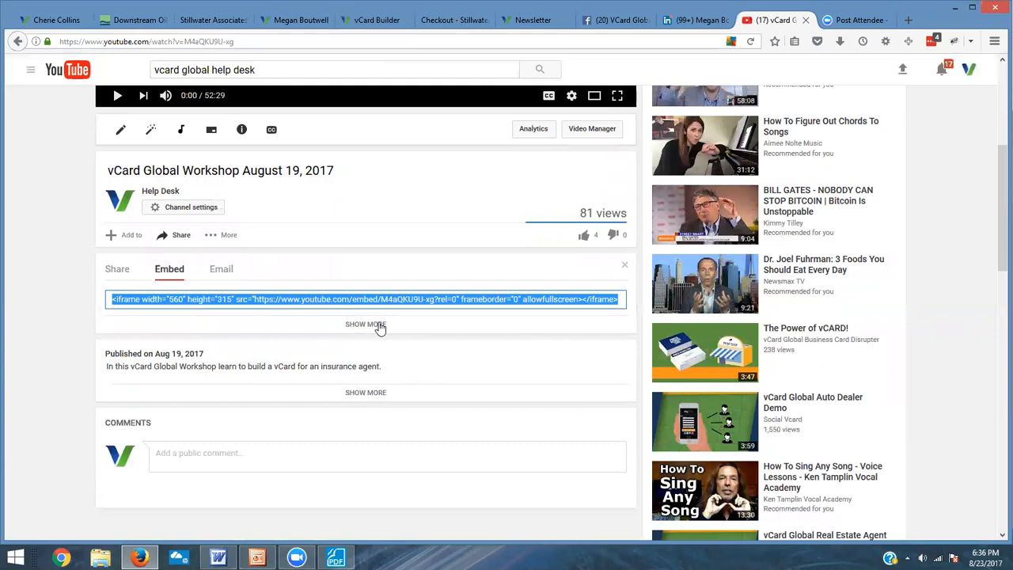
click(375, 324)
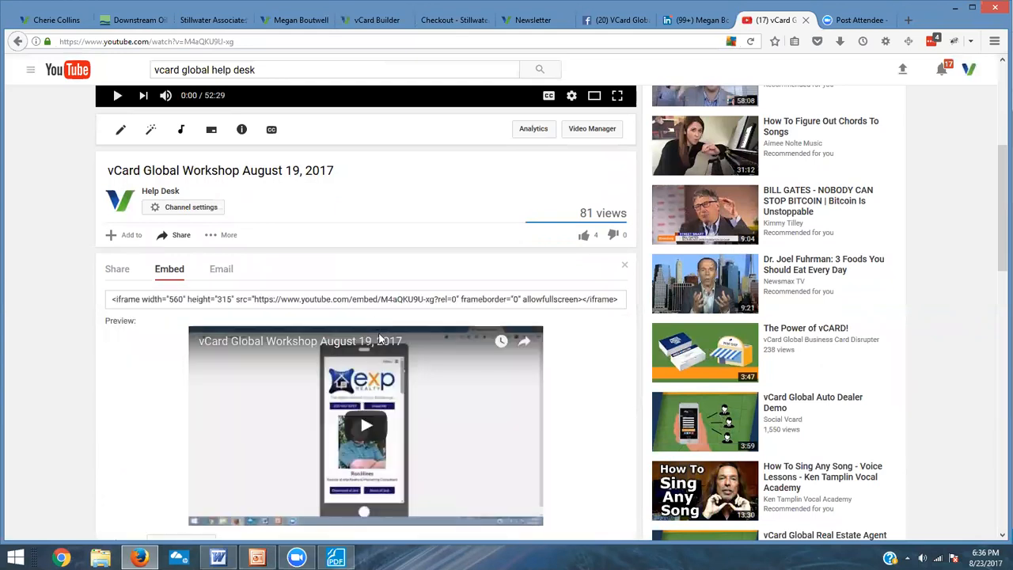
scroll(381, 361, down, 3)
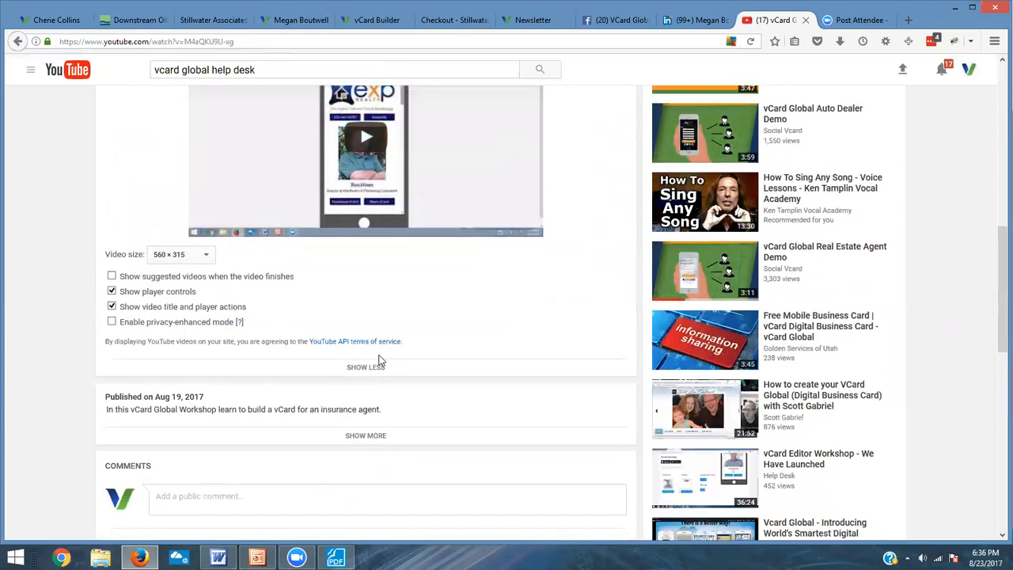
click(111, 277)
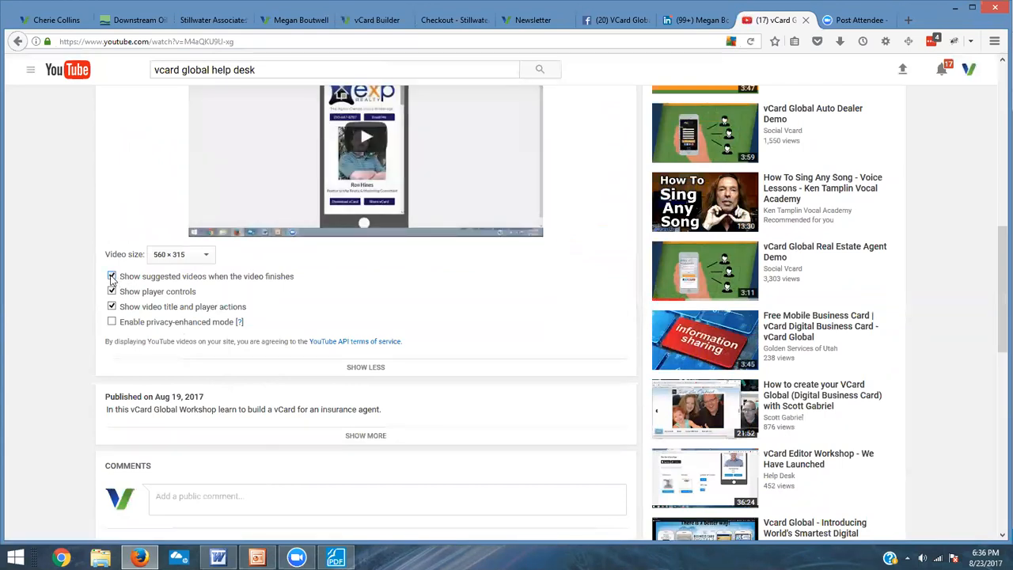
click(112, 277)
scroll(276, 294, up, 3)
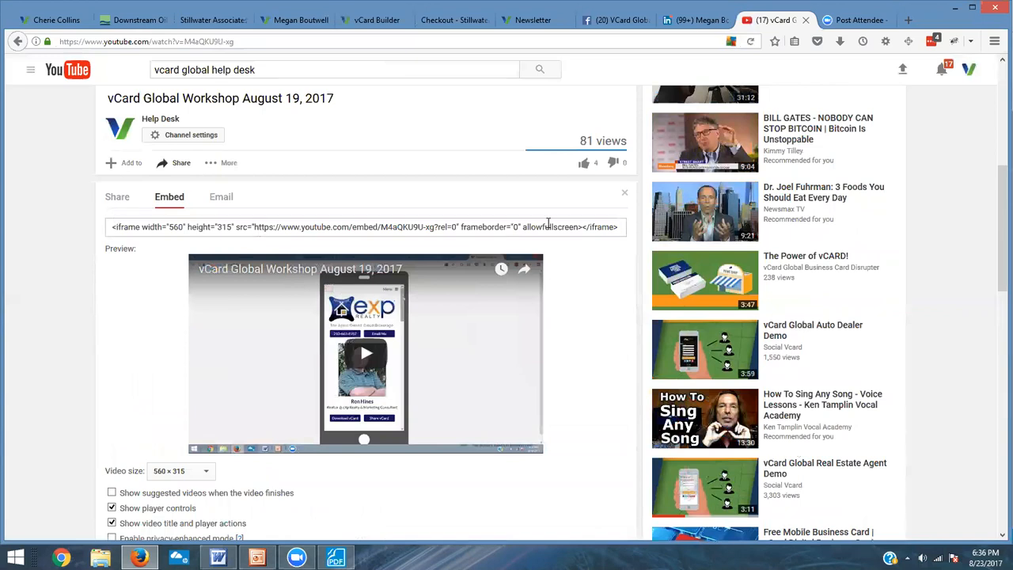
drag(619, 228, 109, 237)
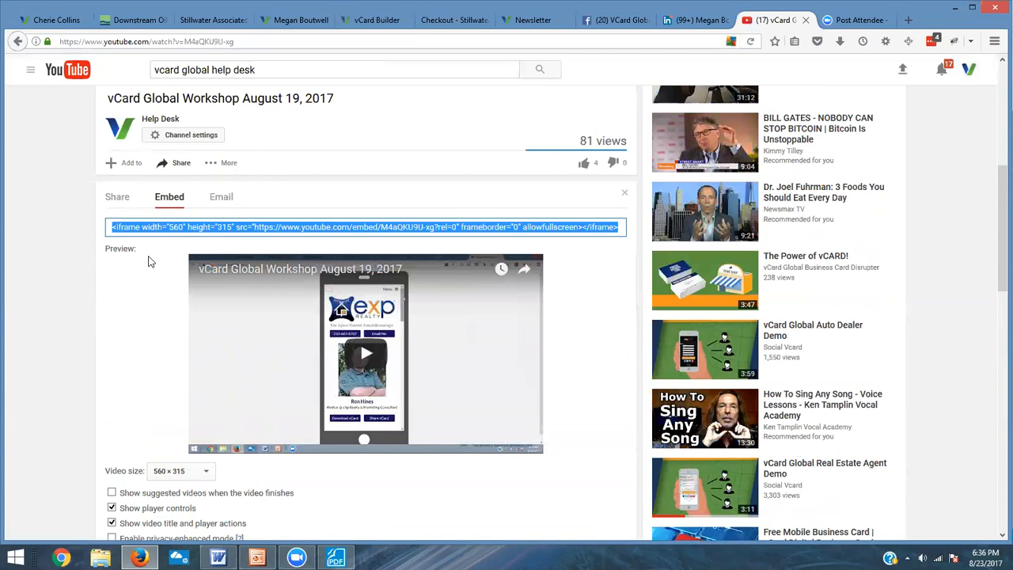
Step: Return to vCard Builder and open the Home page in the page editor
click(363, 20)
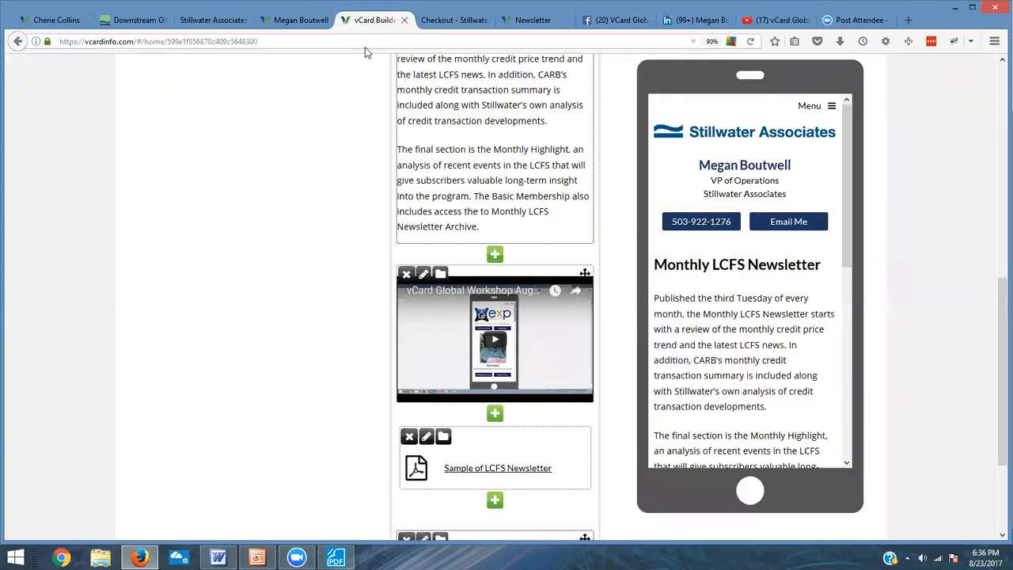
scroll(502, 311, up, 3)
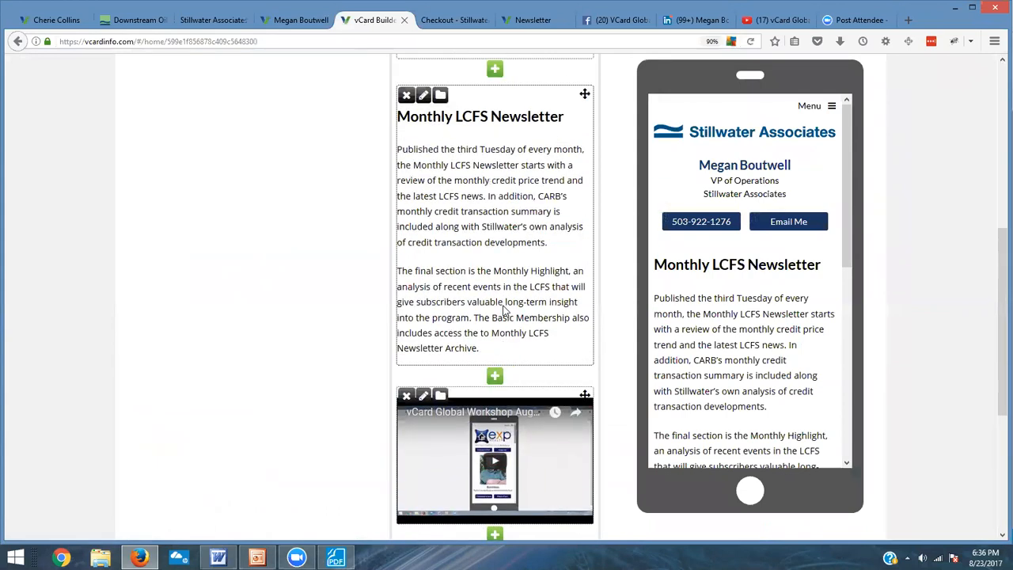
scroll(503, 311, up, 5)
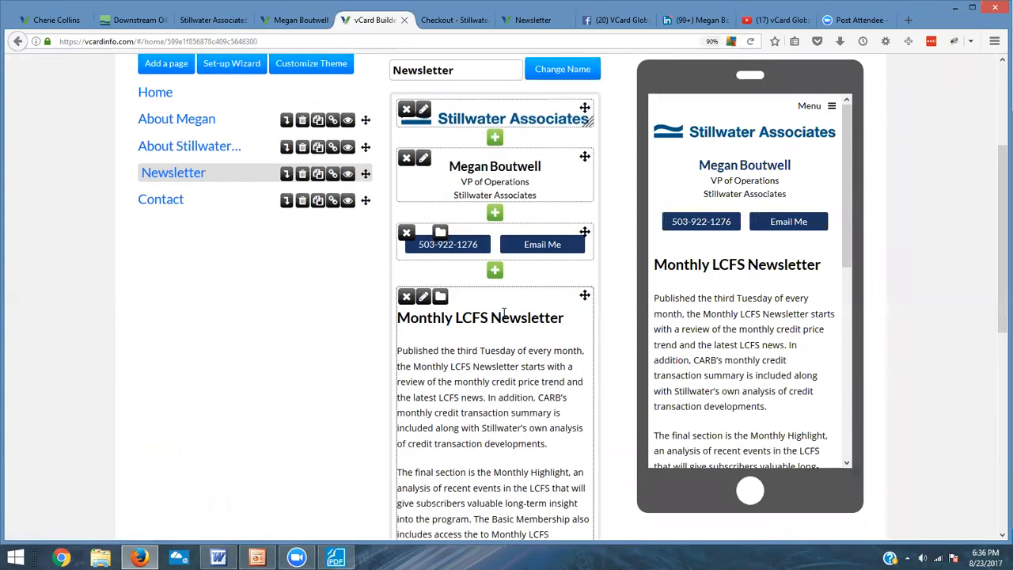
scroll(715, 321, down, 5)
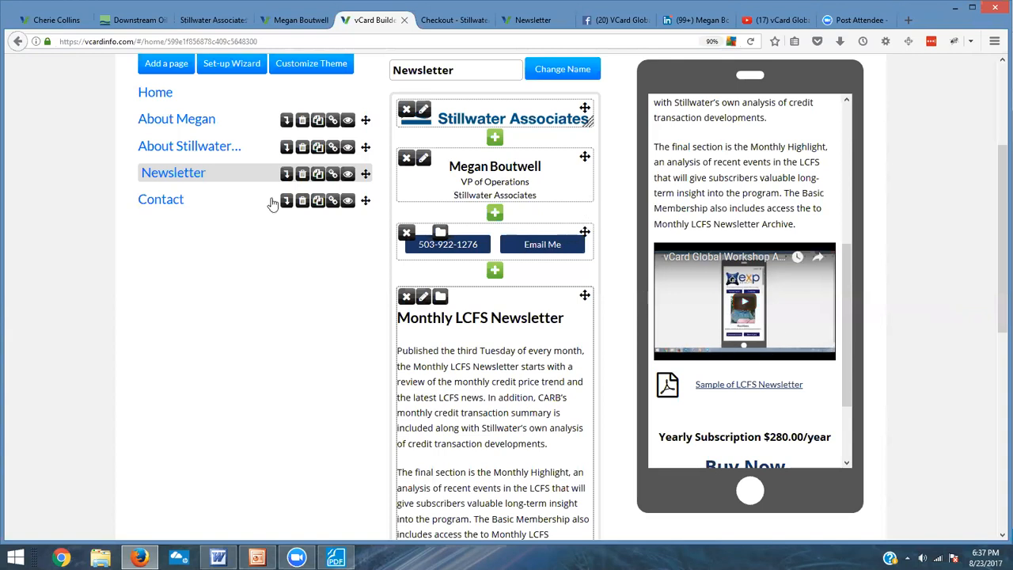
click(167, 96)
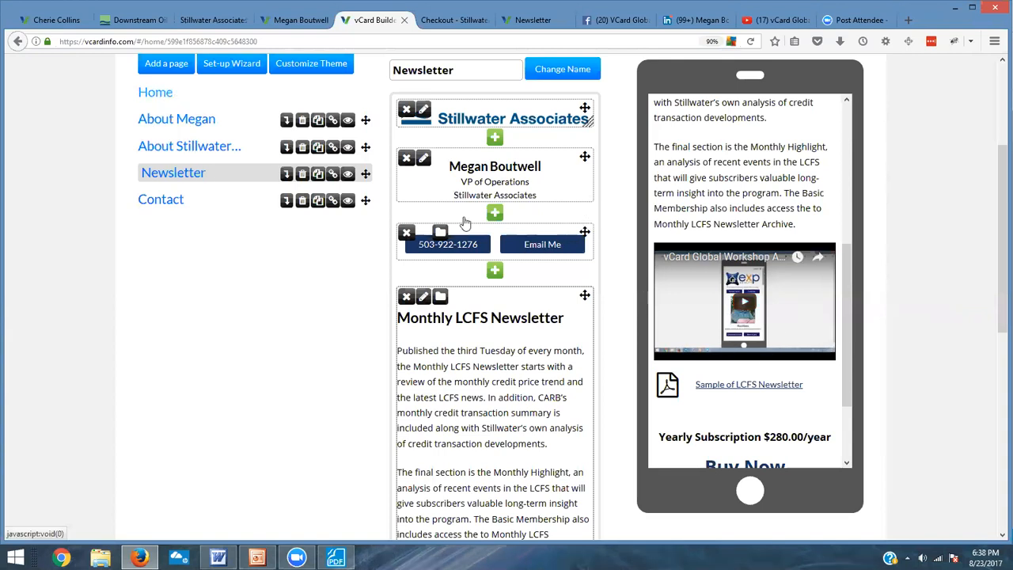
scroll(639, 327, up, 3)
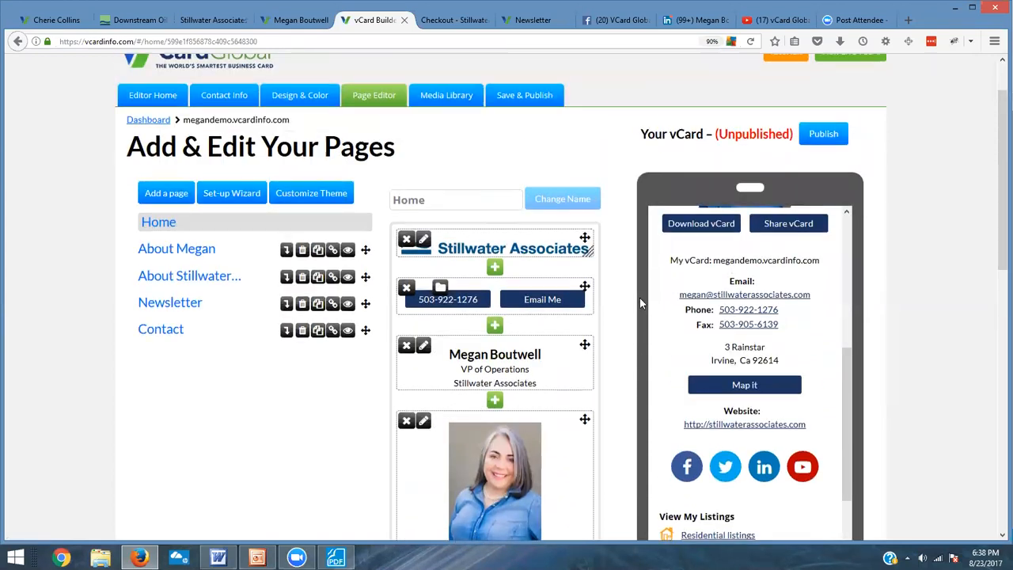
scroll(640, 297, up, 2)
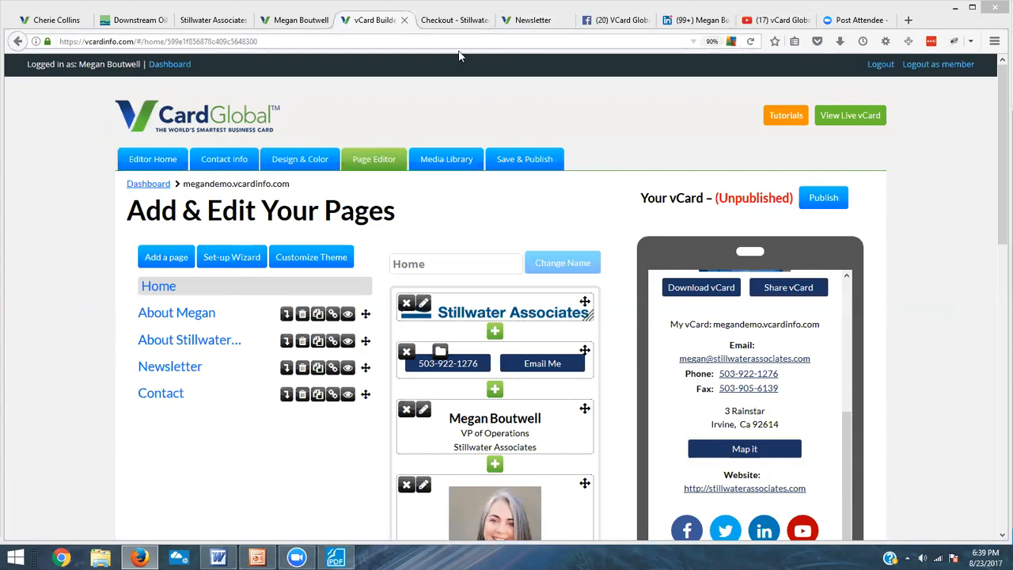
Step: Reload the live vCard tab and scroll through its home page to review the published content
click(308, 22)
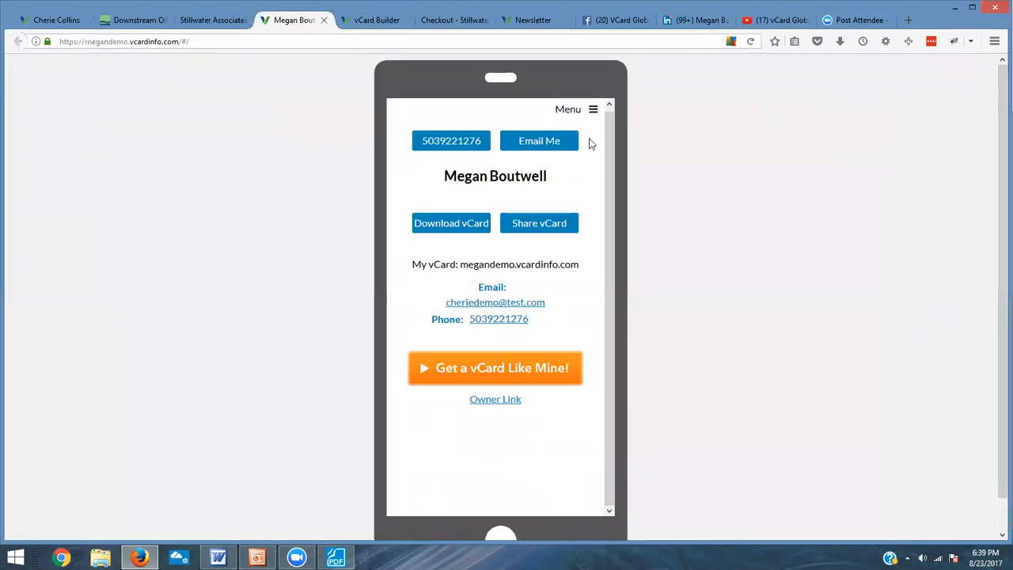
click(752, 42)
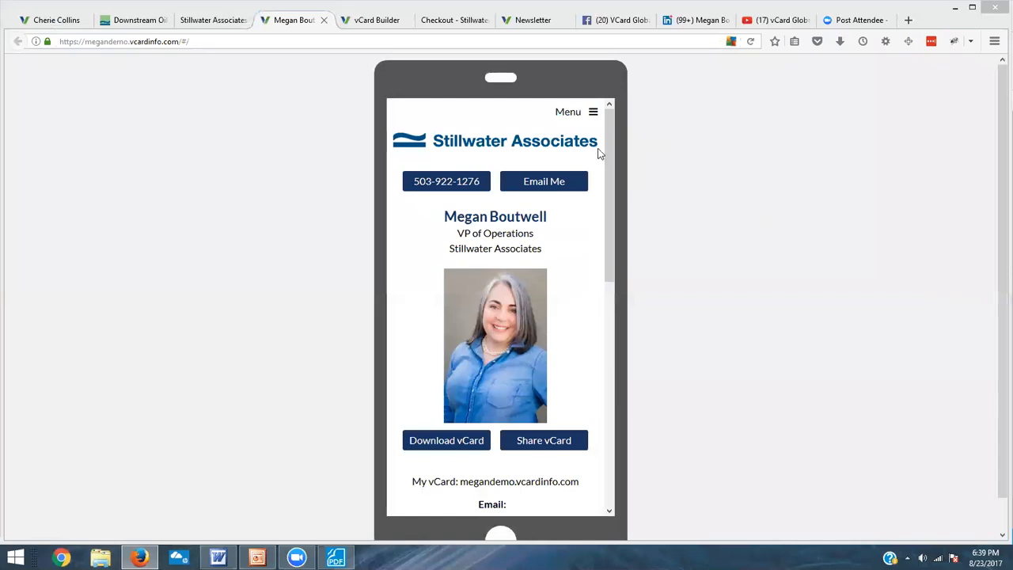
scroll(615, 170, down, 2)
scroll(619, 169, up, 2)
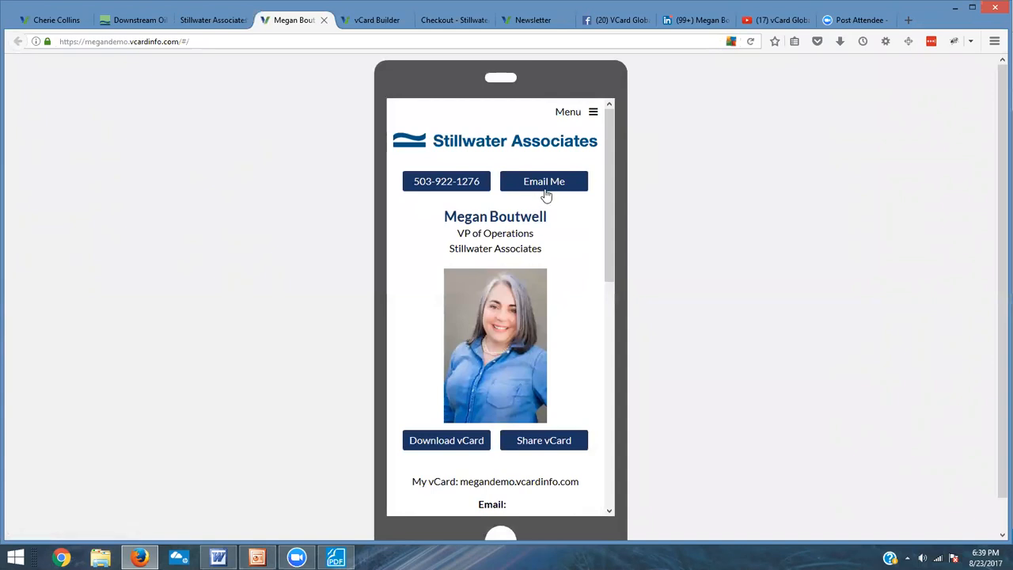
scroll(543, 207, down, 2)
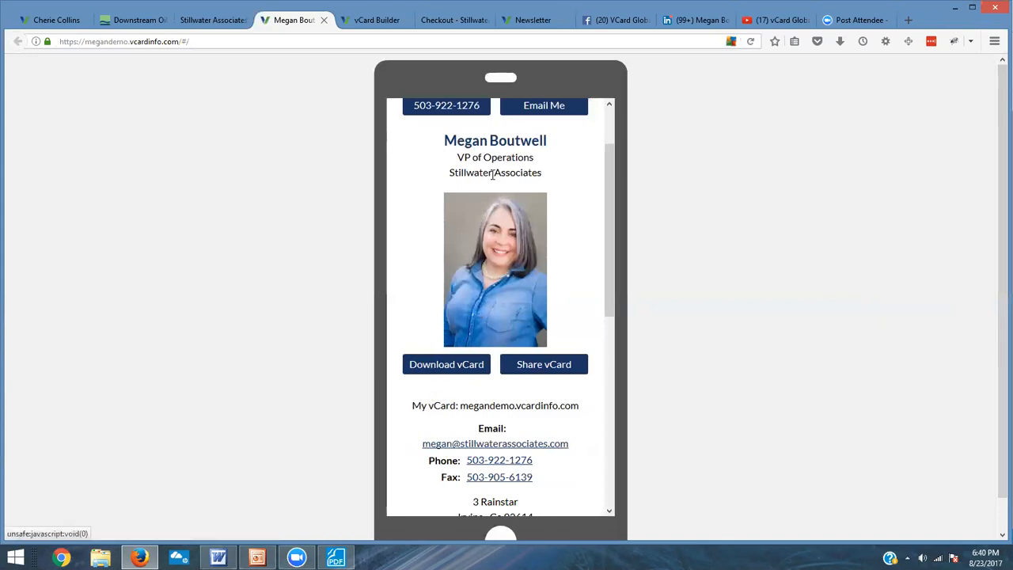
scroll(478, 190, up, 1)
scroll(479, 190, up, 1)
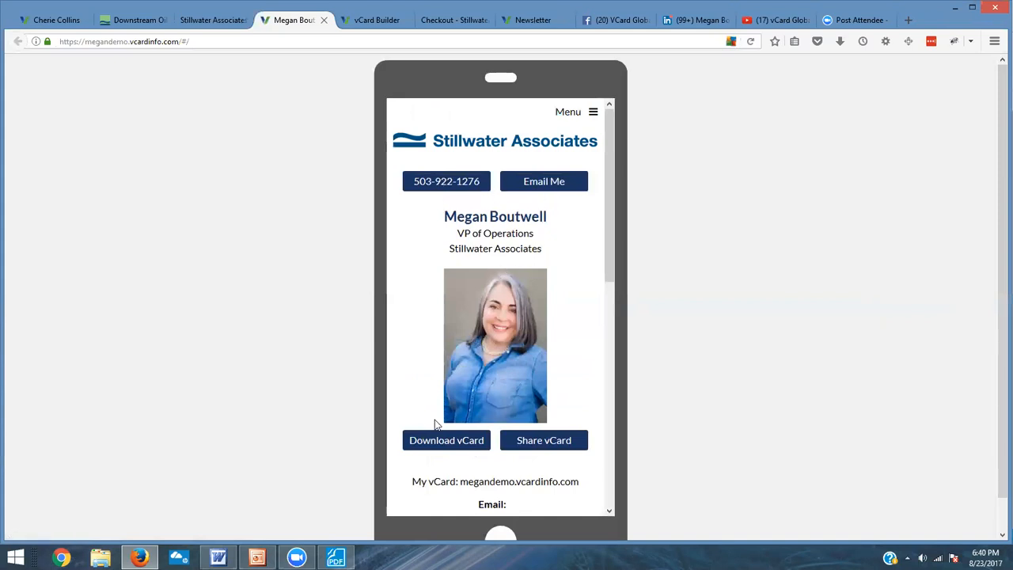
scroll(498, 322, down, 2)
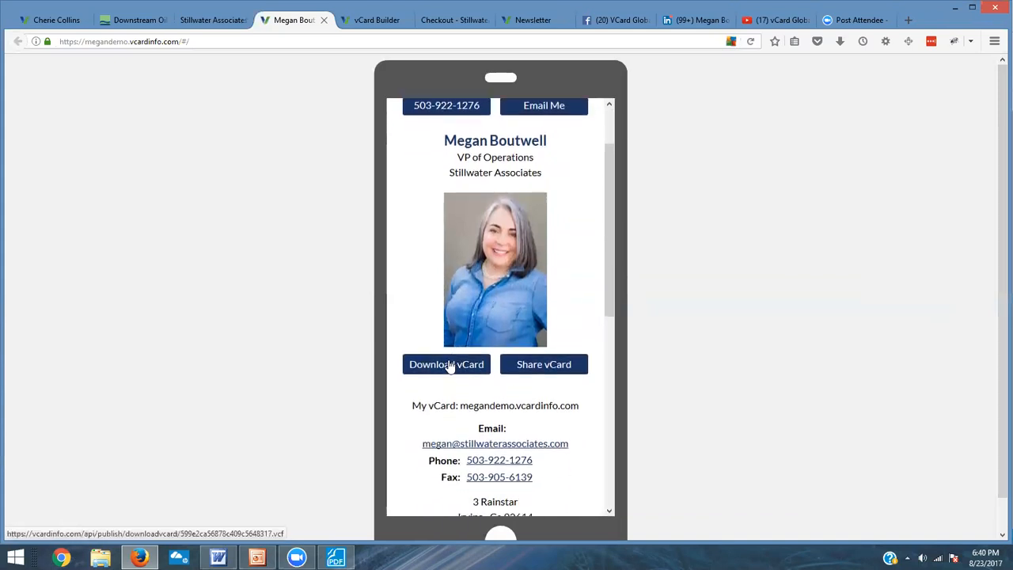
scroll(508, 374, down, 1)
scroll(507, 373, down, 3)
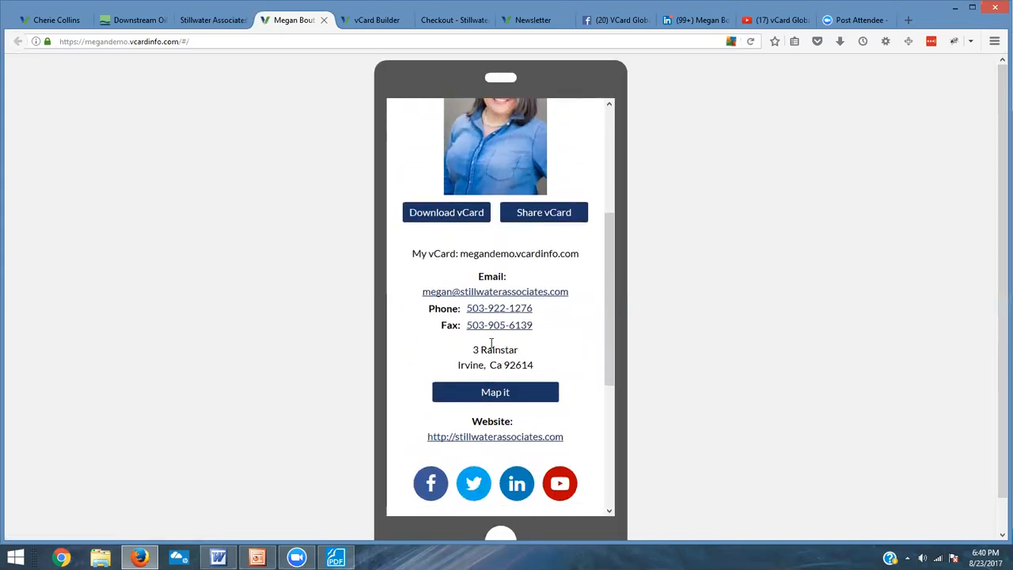
scroll(491, 360, down, 4)
scroll(491, 360, down, 3)
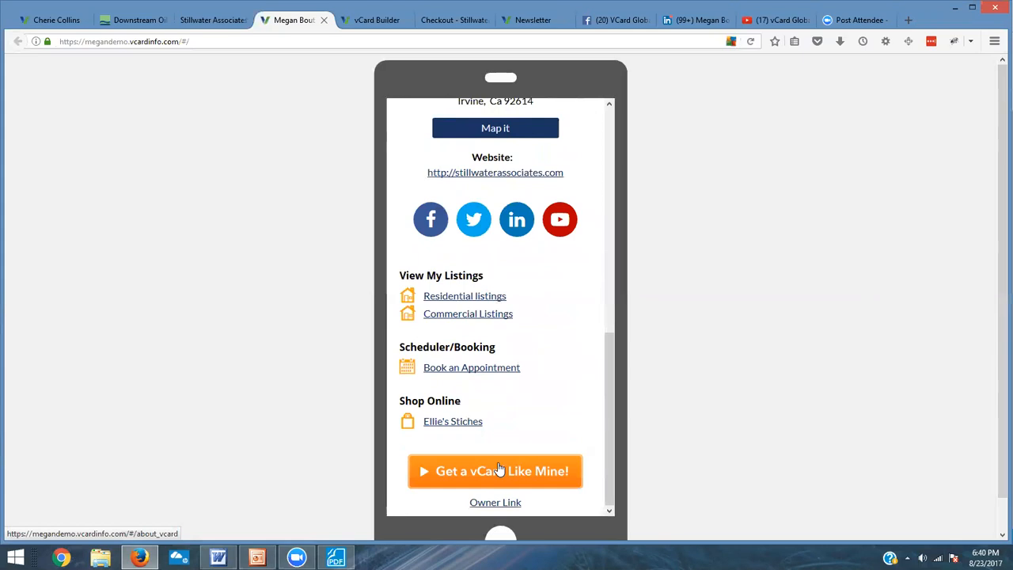
scroll(496, 190, up, 2)
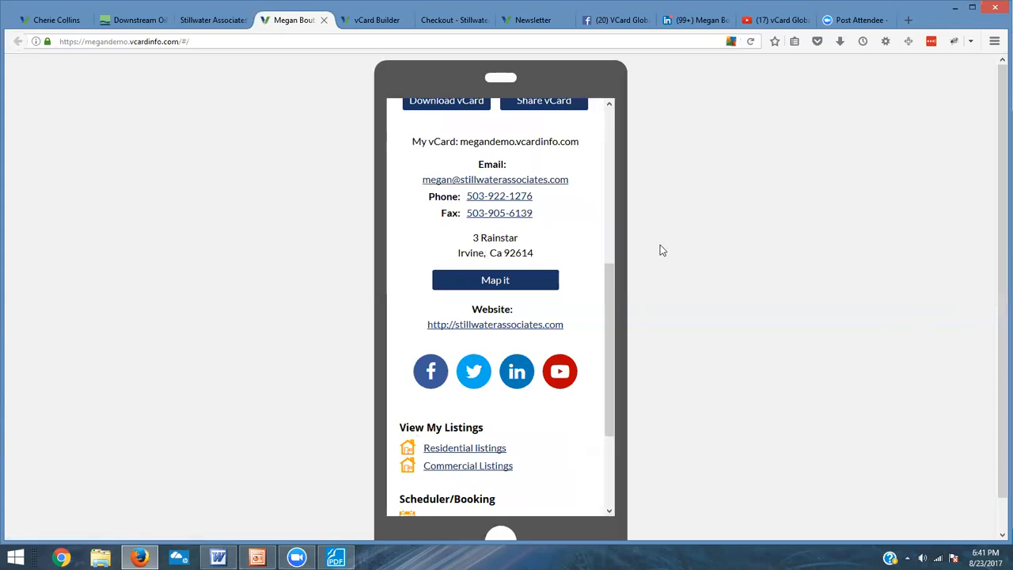
drag(611, 275, 630, 172)
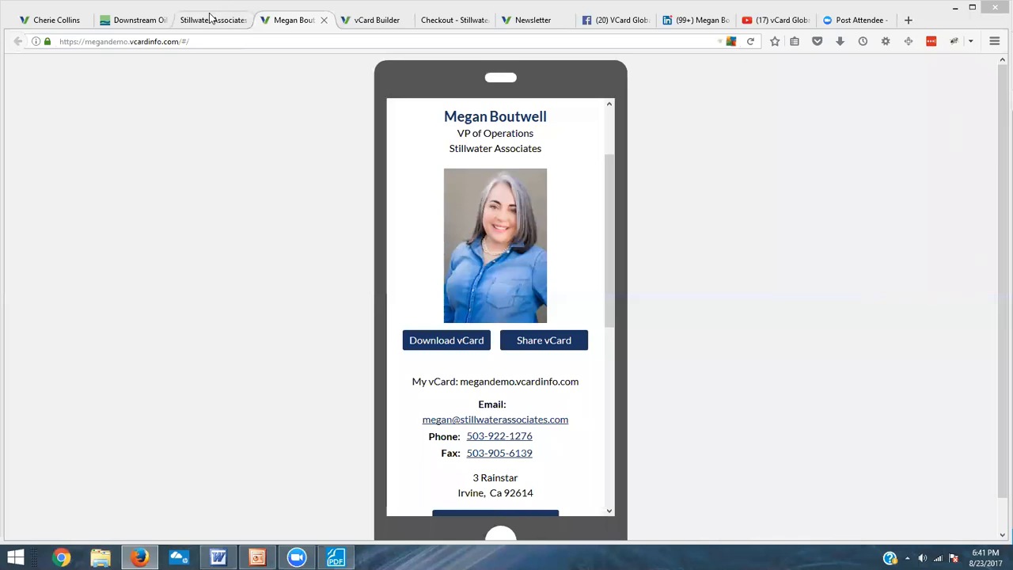
Step: Return to vCard Builder and reopen the Newsletter page to review its video, document and subscription blocks
click(358, 18)
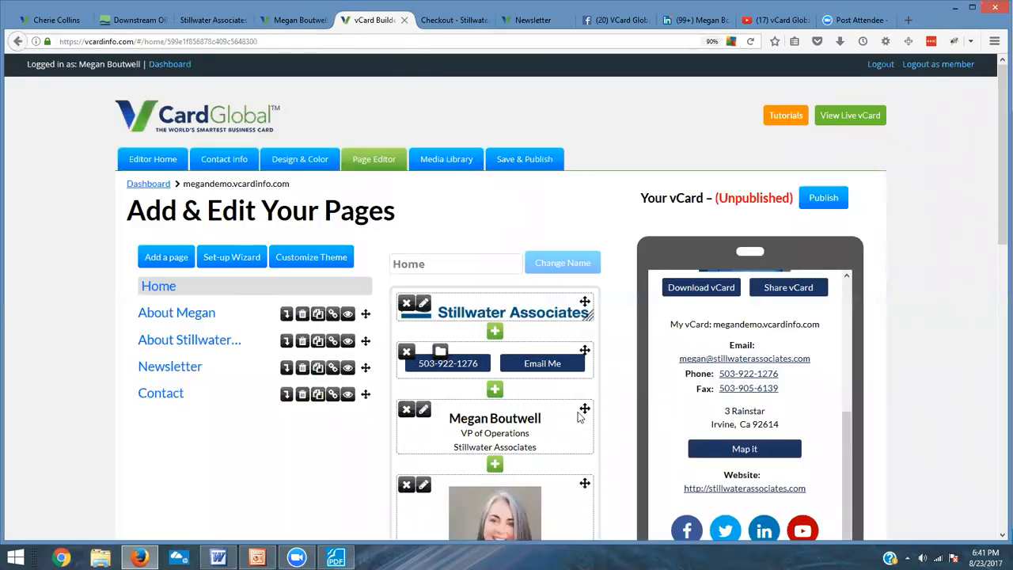
scroll(549, 488, down, 3)
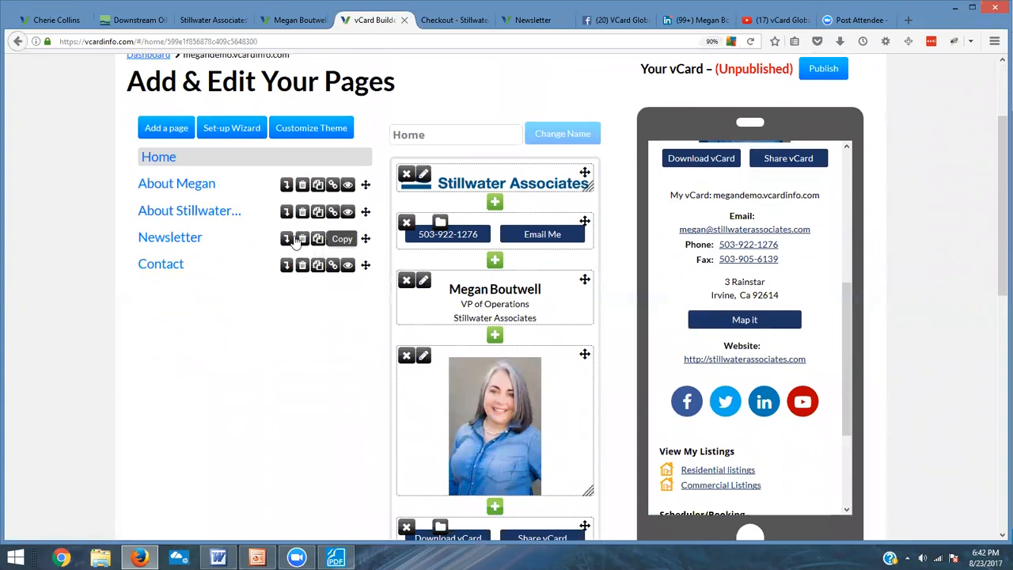
click(183, 242)
scroll(558, 357, down, 3)
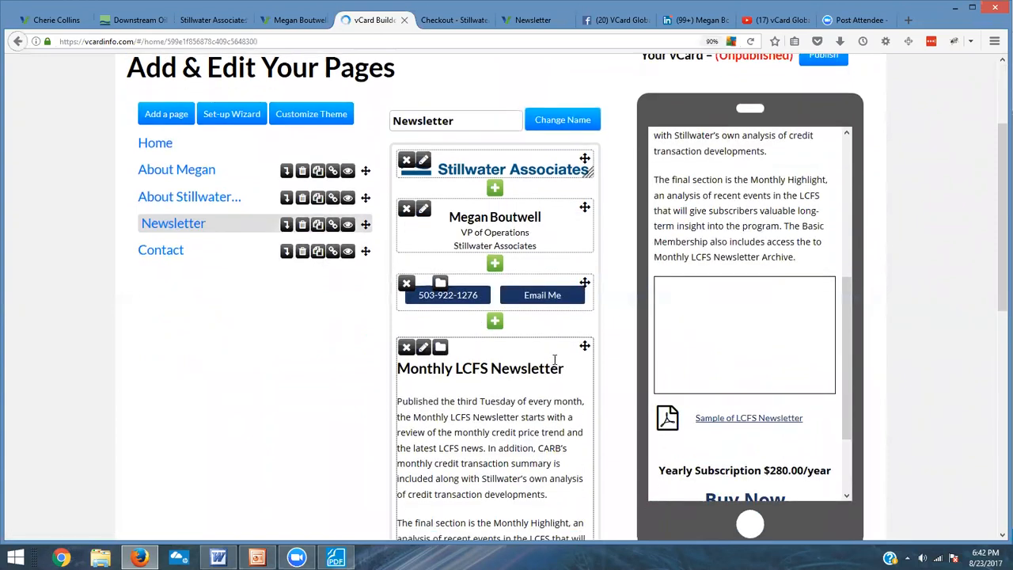
scroll(561, 352, down, 3)
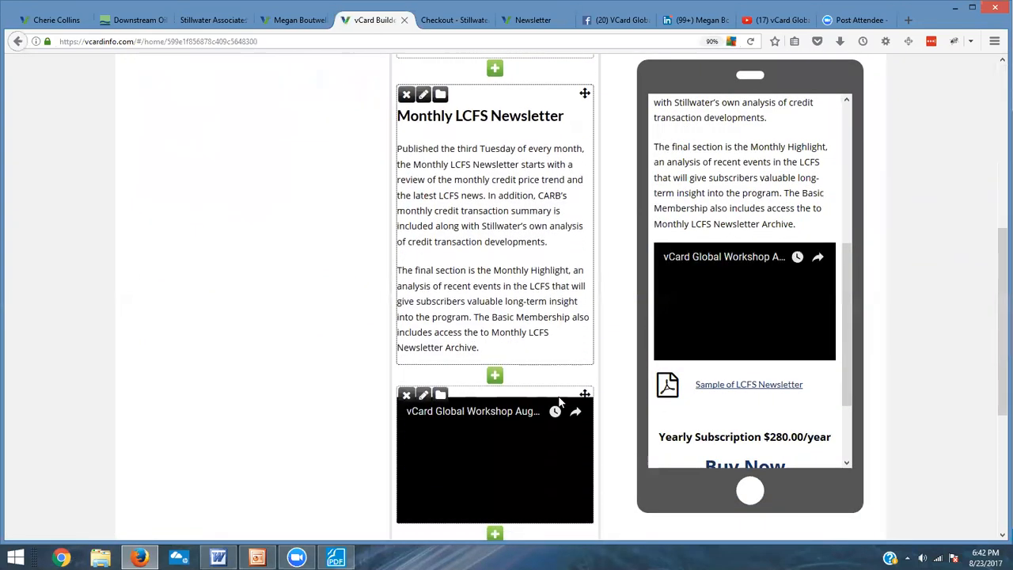
scroll(559, 405, down, 3)
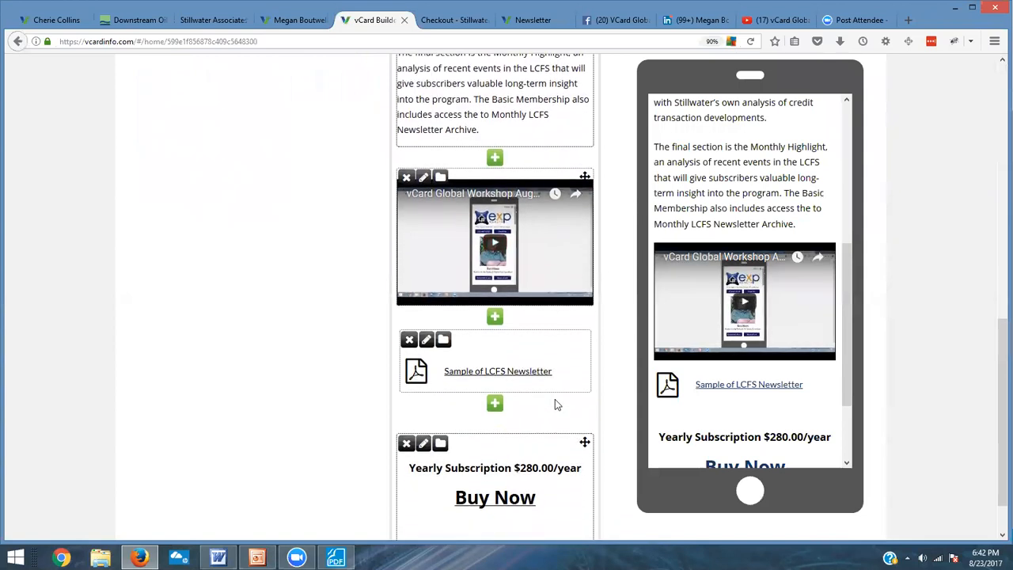
scroll(554, 395, up, 6)
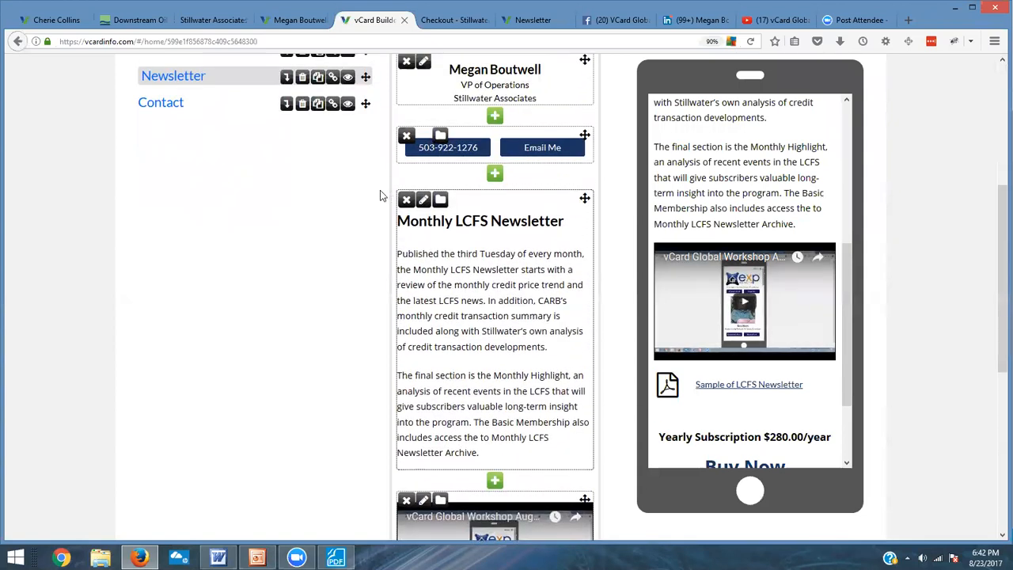
Step: Save the Monthly LCFS Newsletter block to the Media Library under the name newsletter
click(441, 201)
click(473, 247)
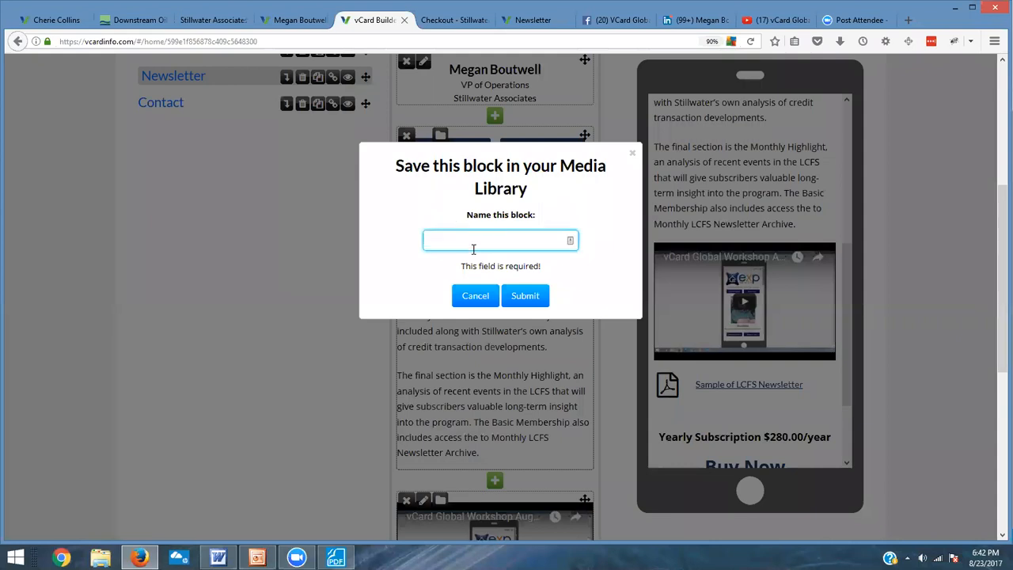
text(newsletter)
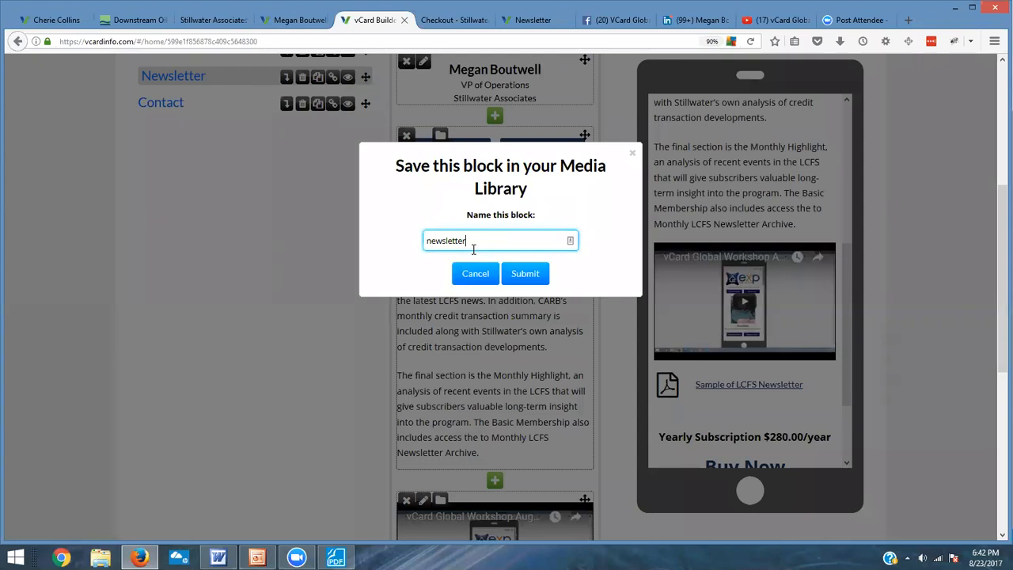
click(522, 275)
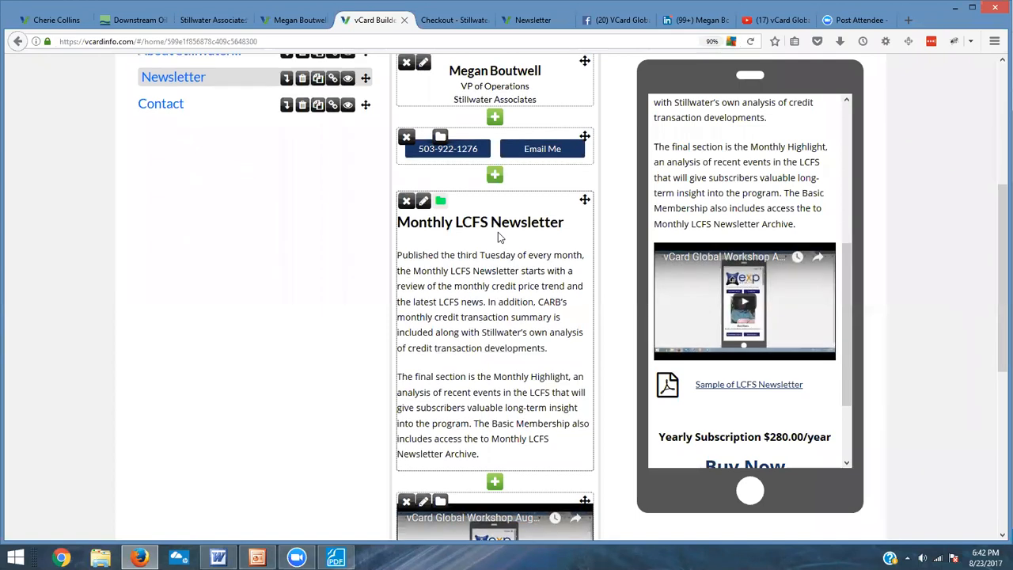
Step: Go back to the dashboard and start creating a new vCard with the wizard
scroll(498, 232, up, 3)
scroll(499, 230, up, 3)
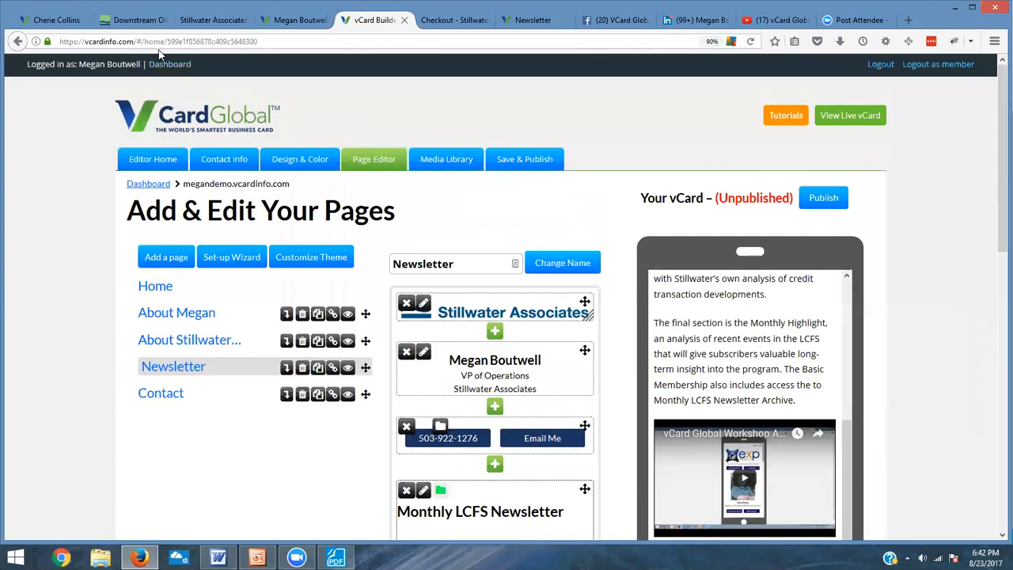
click(167, 65)
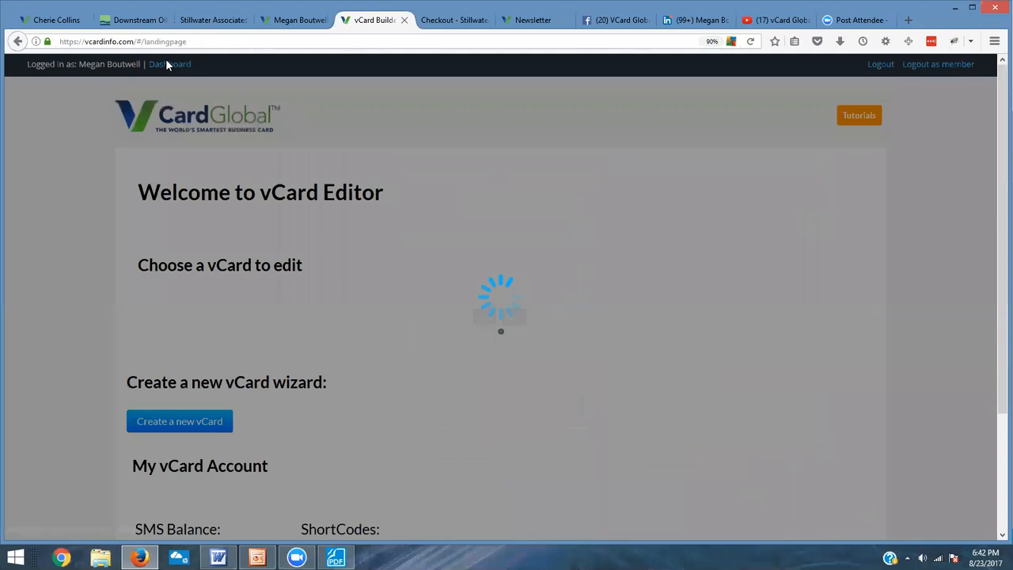
scroll(320, 335, down, 3)
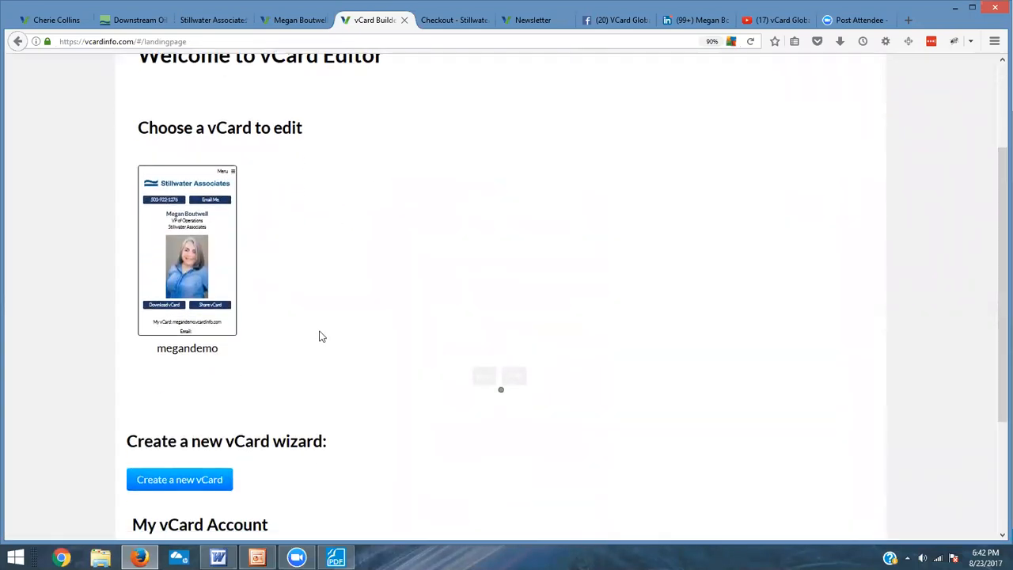
scroll(319, 335, down, 3)
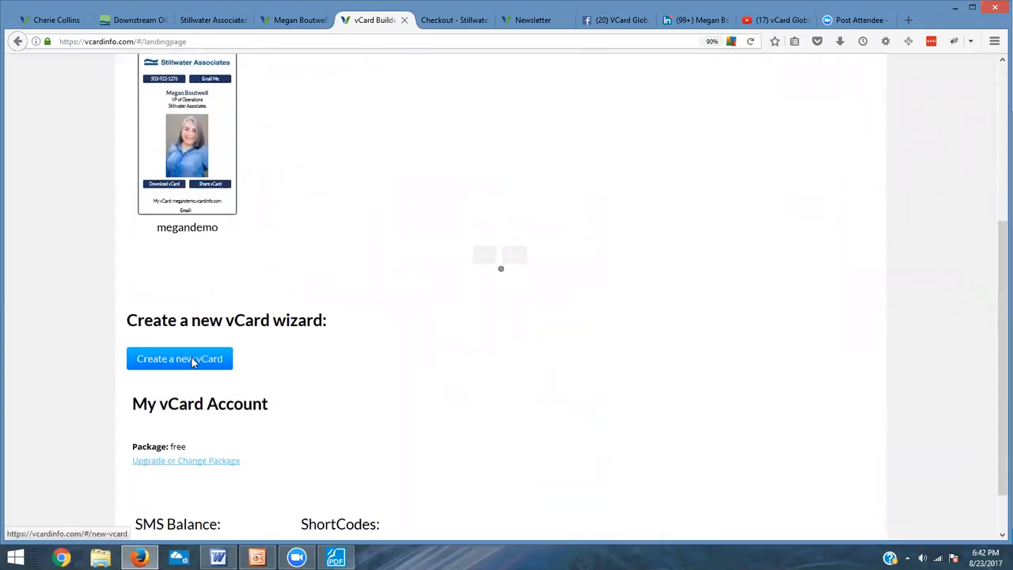
click(192, 360)
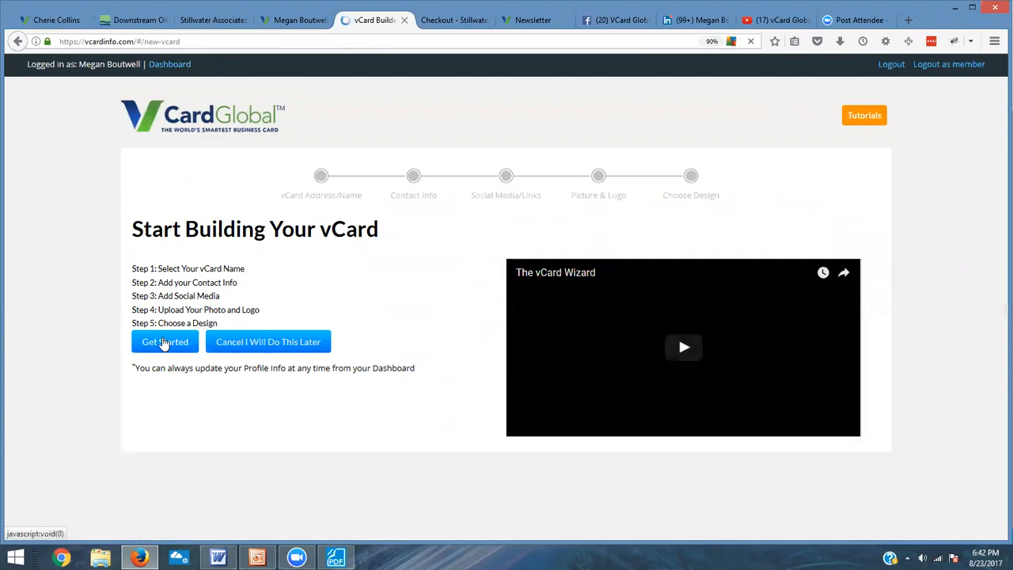
Step: Begin the wizard and set the new vCard's name to denodem0
click(164, 342)
click(278, 280)
text(denodem0)
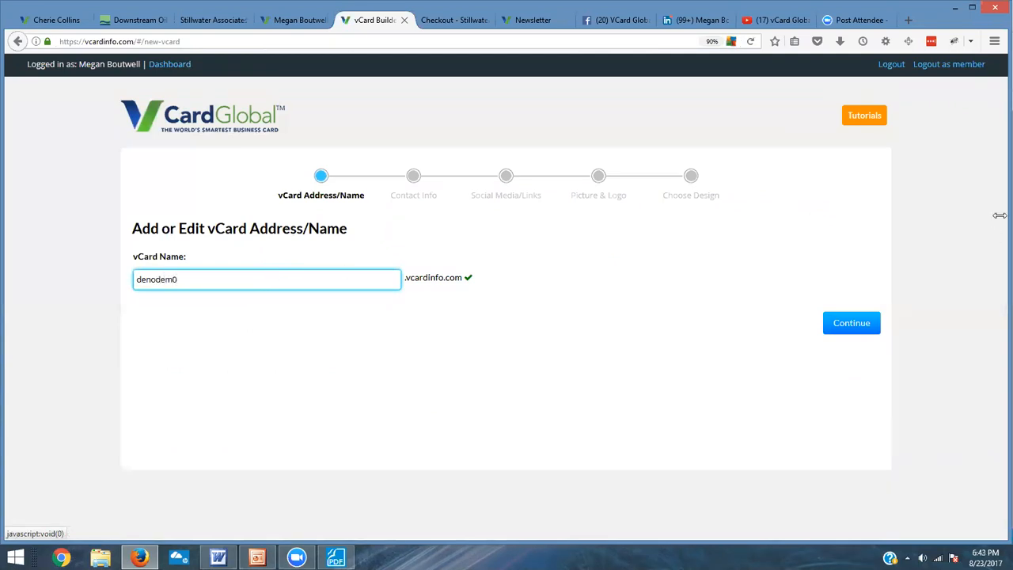
click(850, 322)
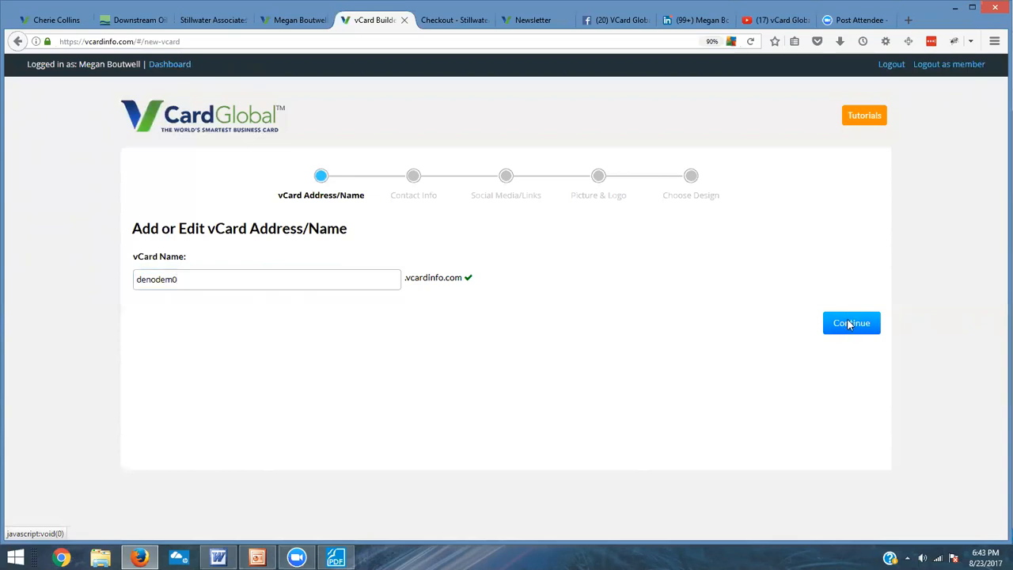
Step: Continue through the contact info, social links, picture and logo, and design steps without changes to finish the wizard
scroll(561, 343, down, 7)
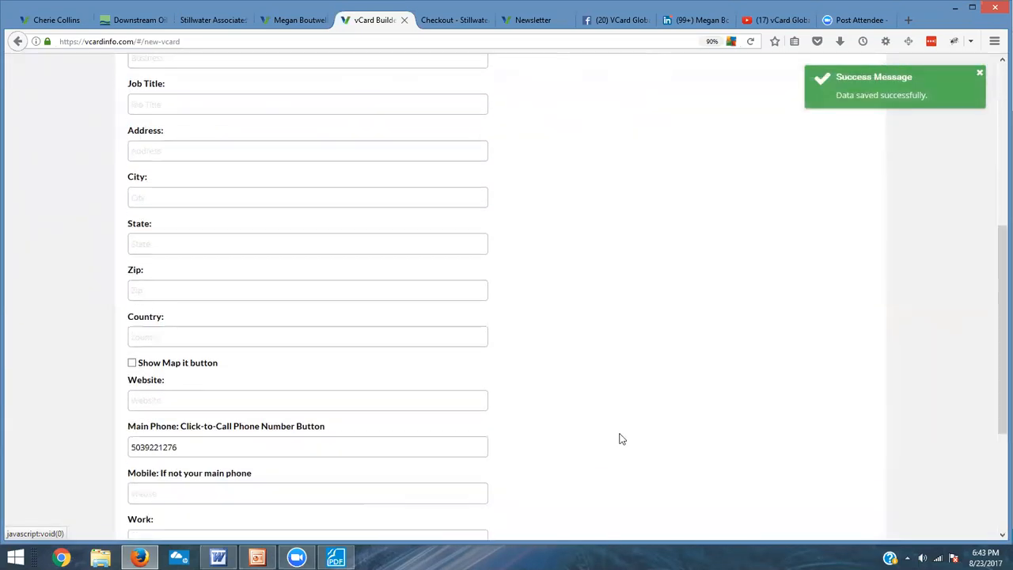
click(513, 506)
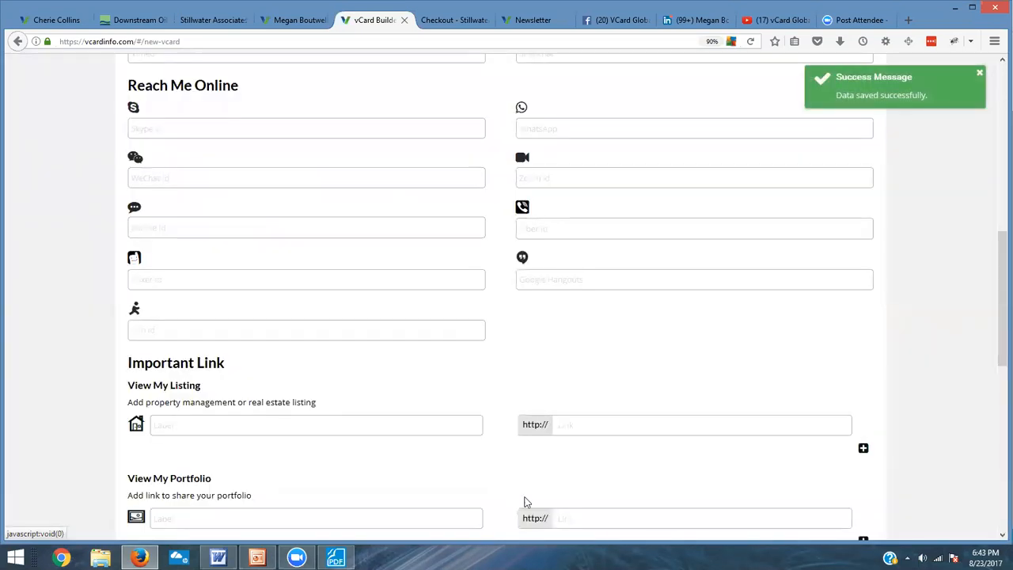
scroll(688, 459, down, 6)
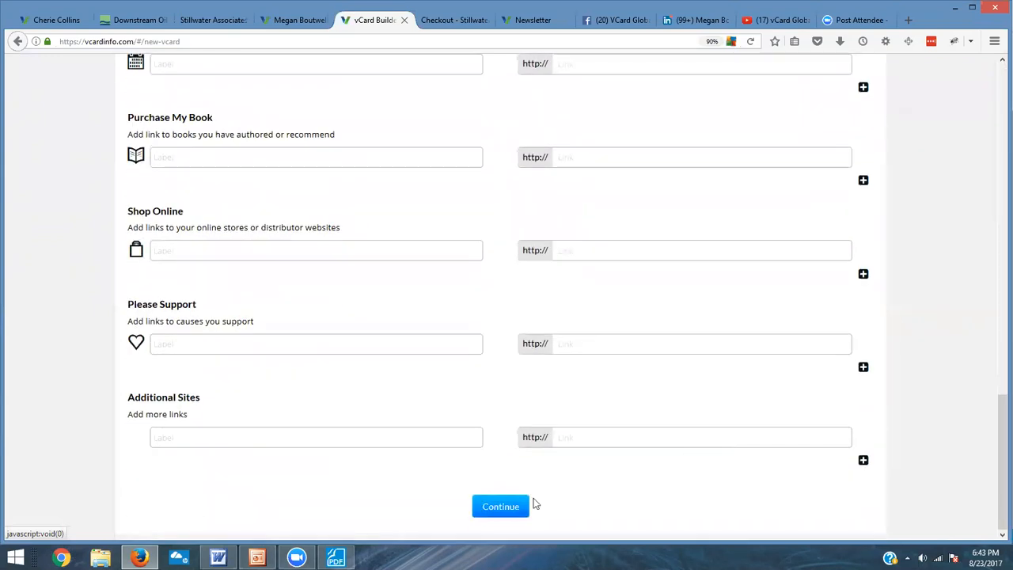
click(505, 510)
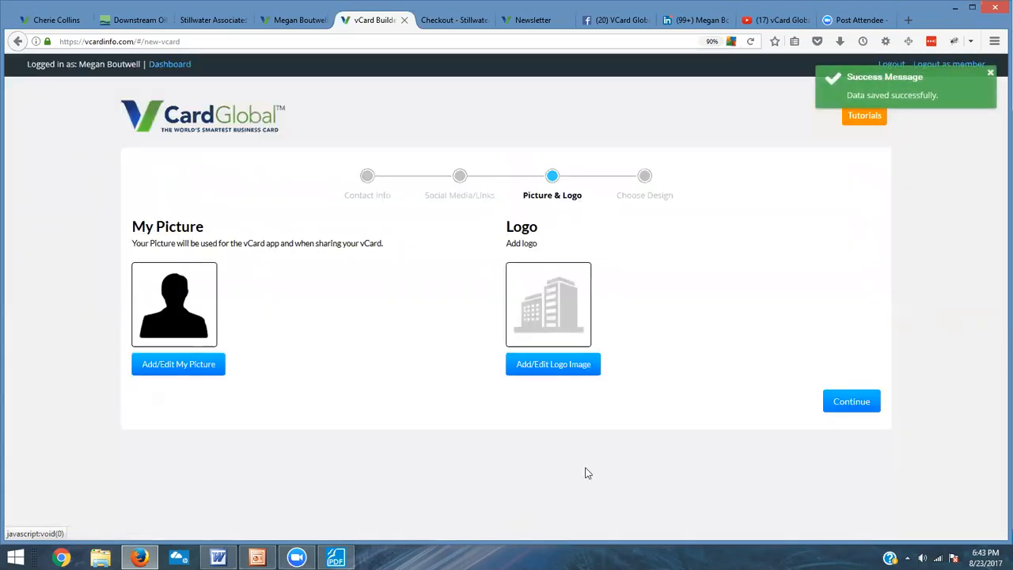
click(860, 401)
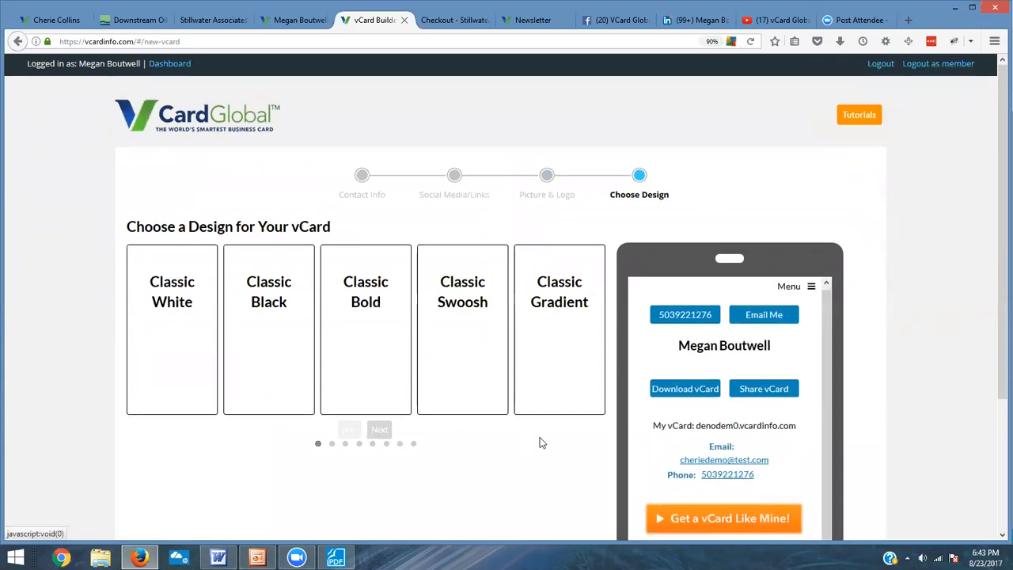
scroll(542, 412, down, 4)
click(508, 500)
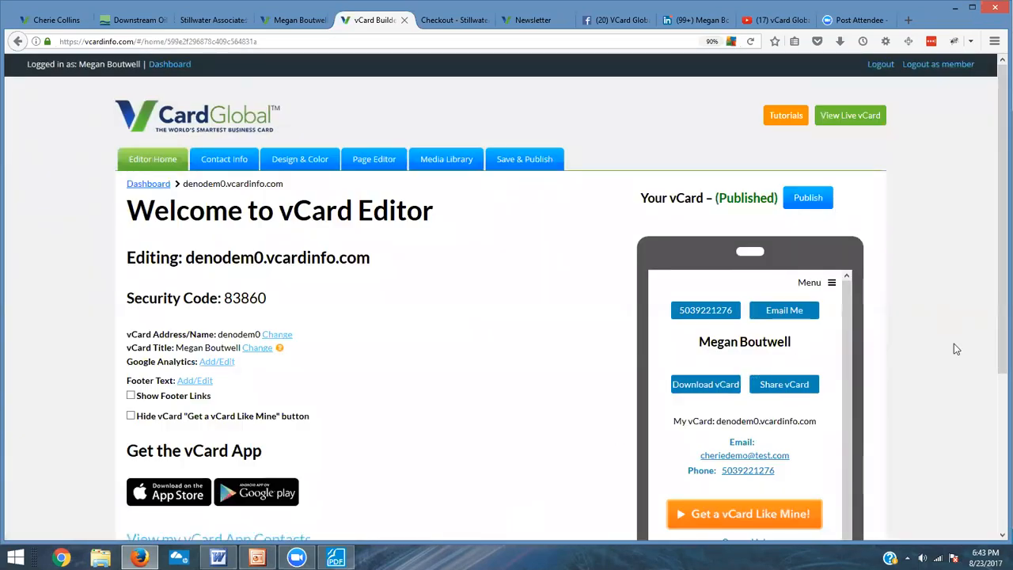
Step: Open the new vCard's Home page in the page editor and add the saved newsletter block from the Media Library
scroll(877, 345, down, 1)
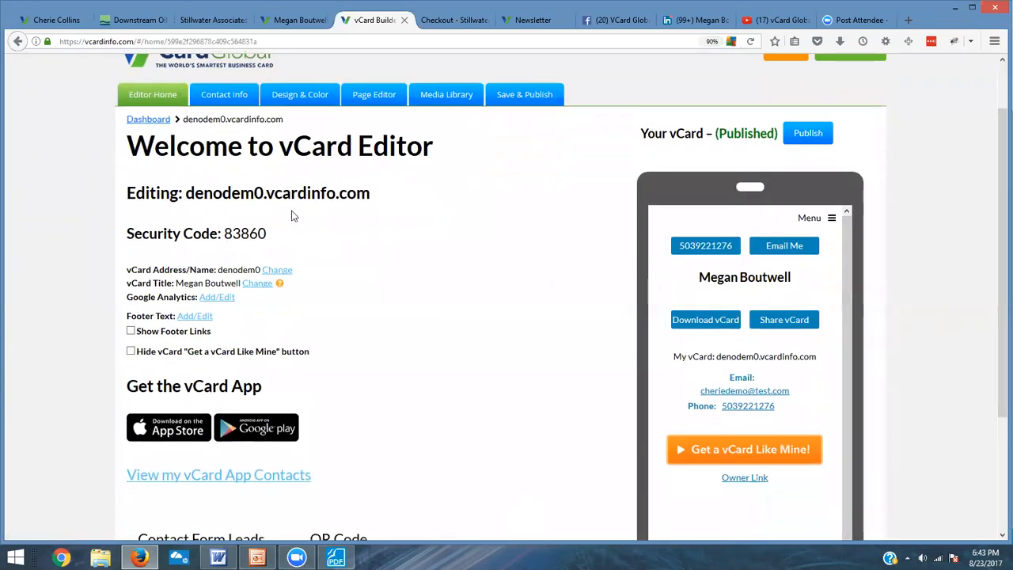
click(374, 94)
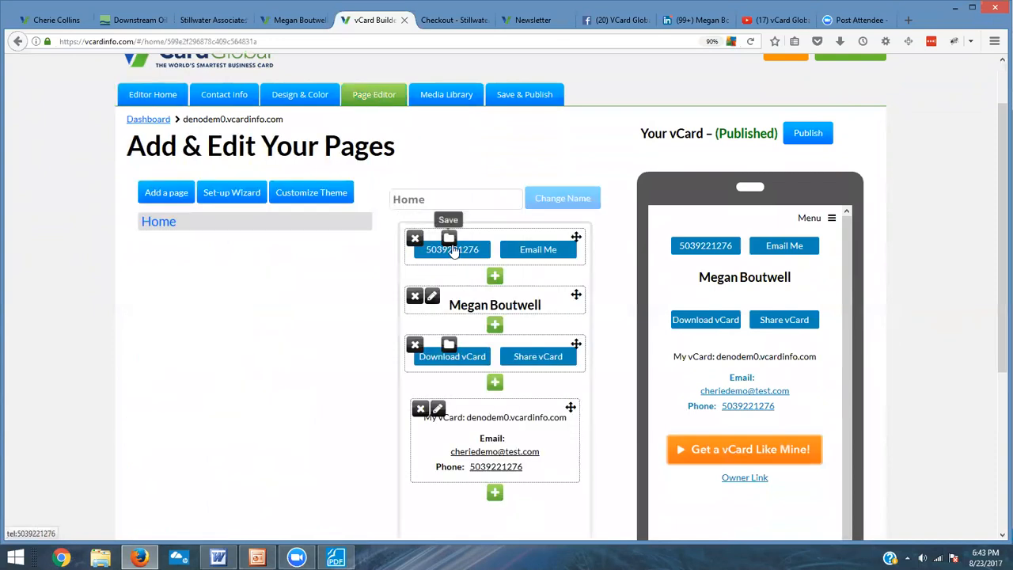
scroll(513, 317, down, 1)
scroll(516, 333, down, 2)
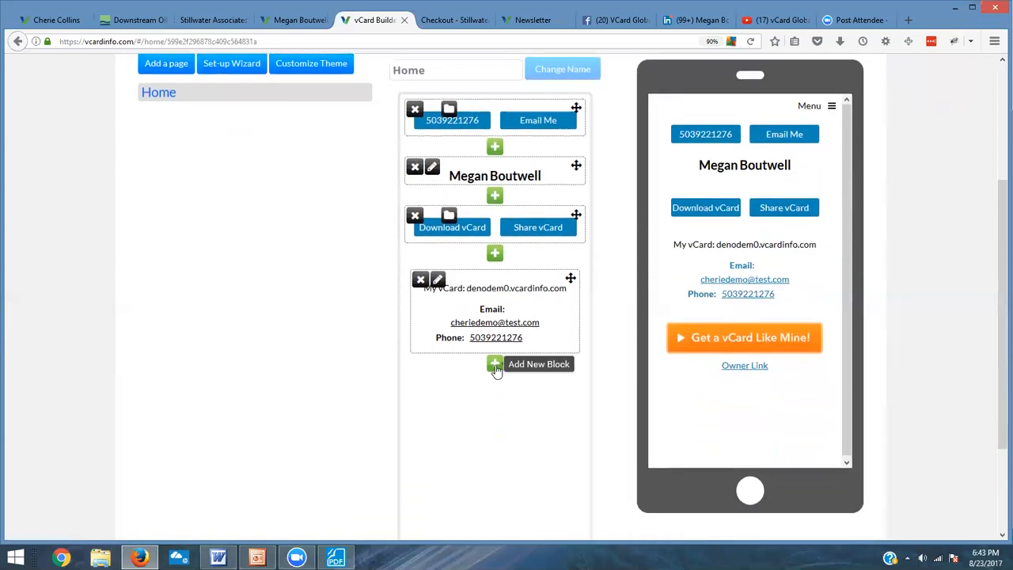
click(494, 365)
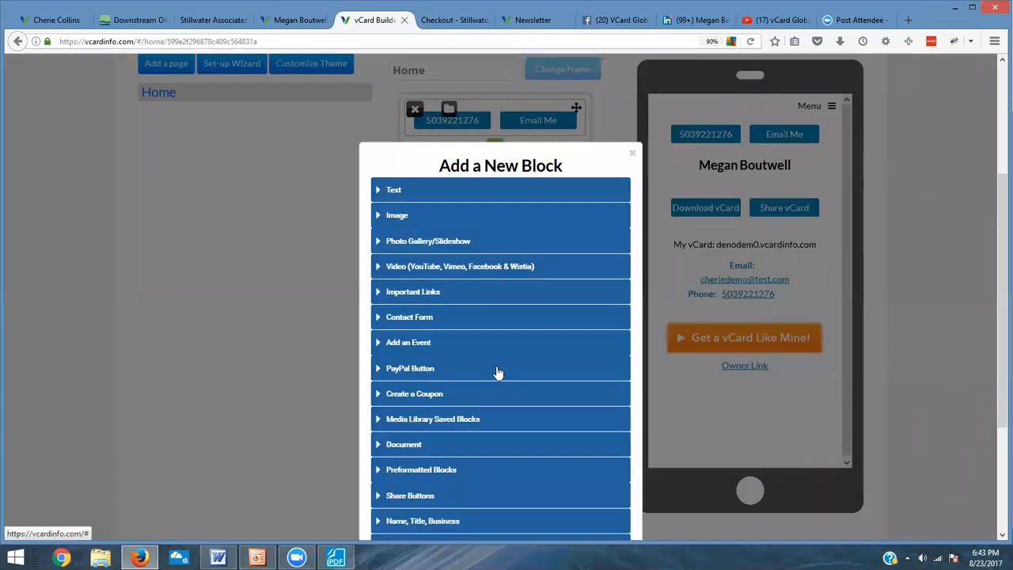
click(441, 421)
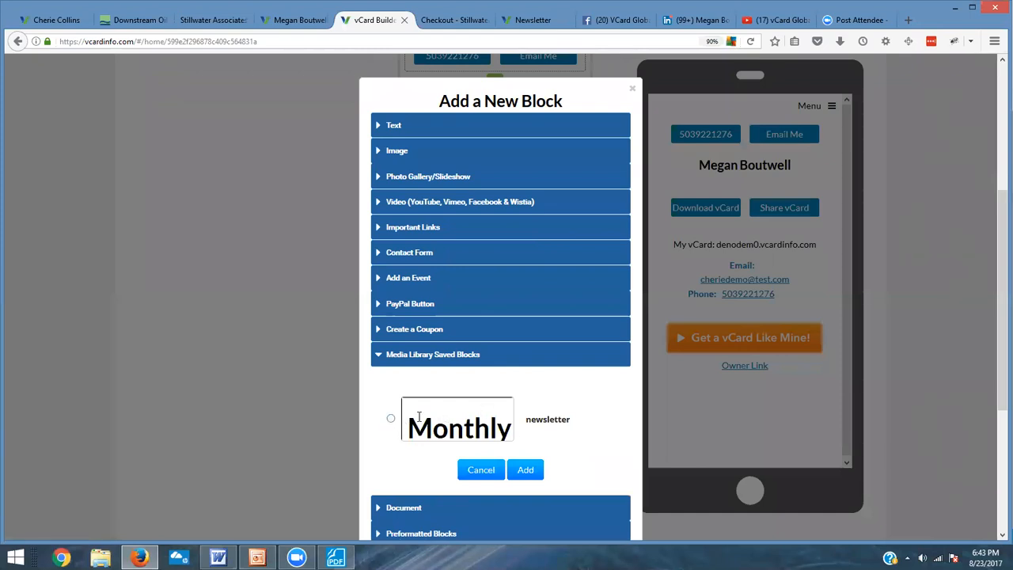
click(391, 419)
click(524, 470)
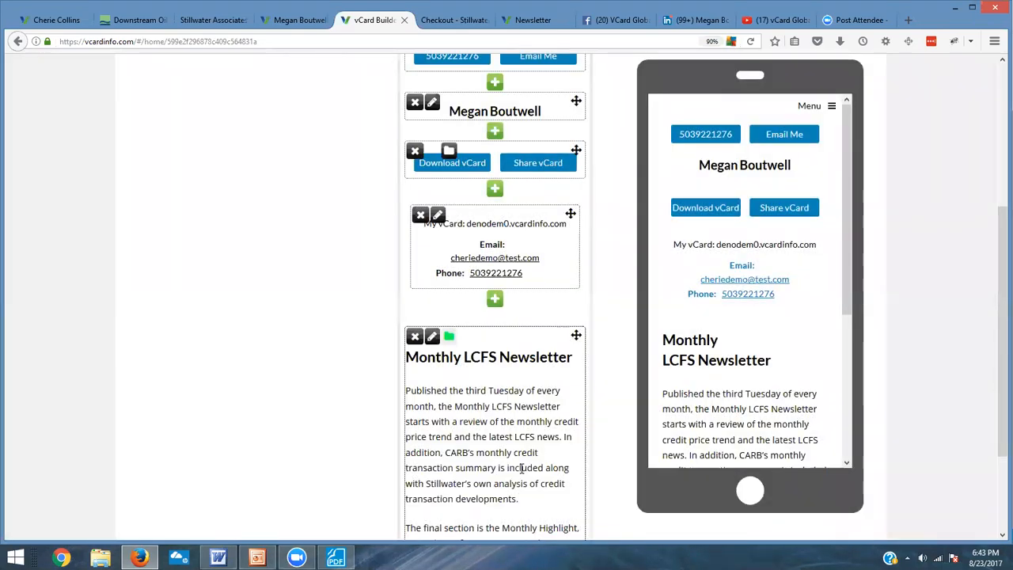
Step: Return to the dashboard and reopen the megandemo vCard in the editor
scroll(599, 416, down, 3)
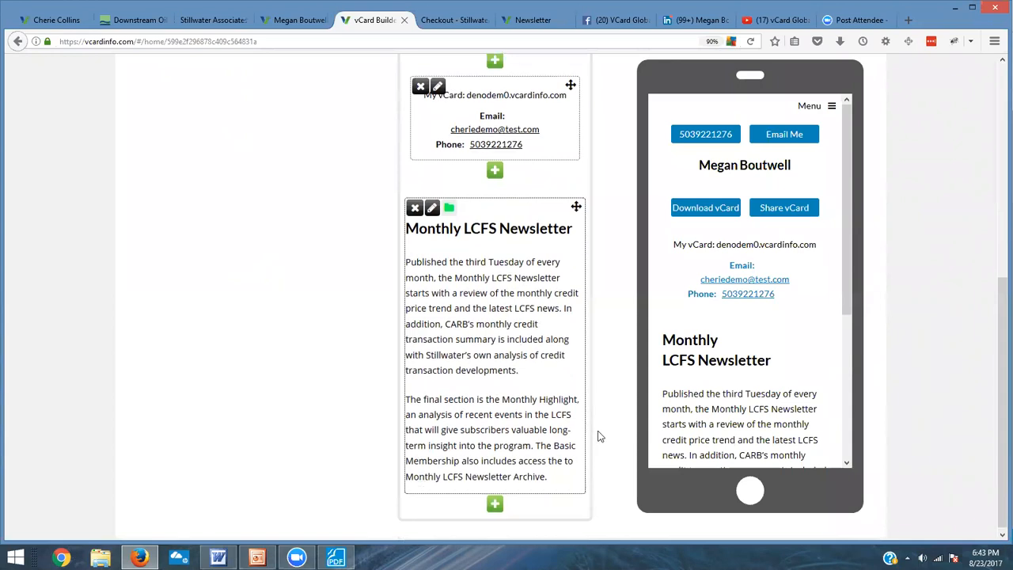
scroll(595, 431, up, 5)
scroll(598, 436, up, 1)
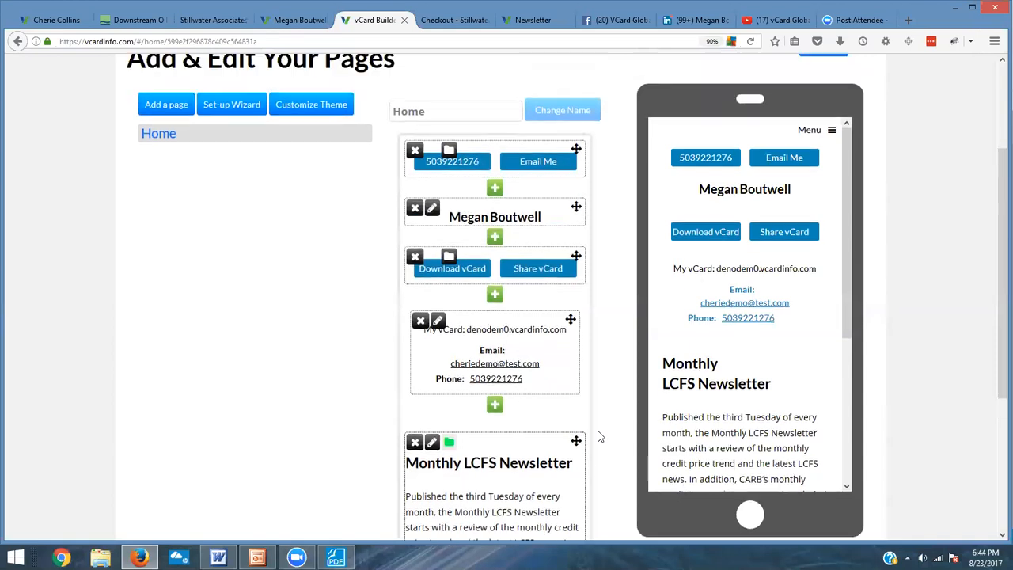
scroll(599, 436, down, 6)
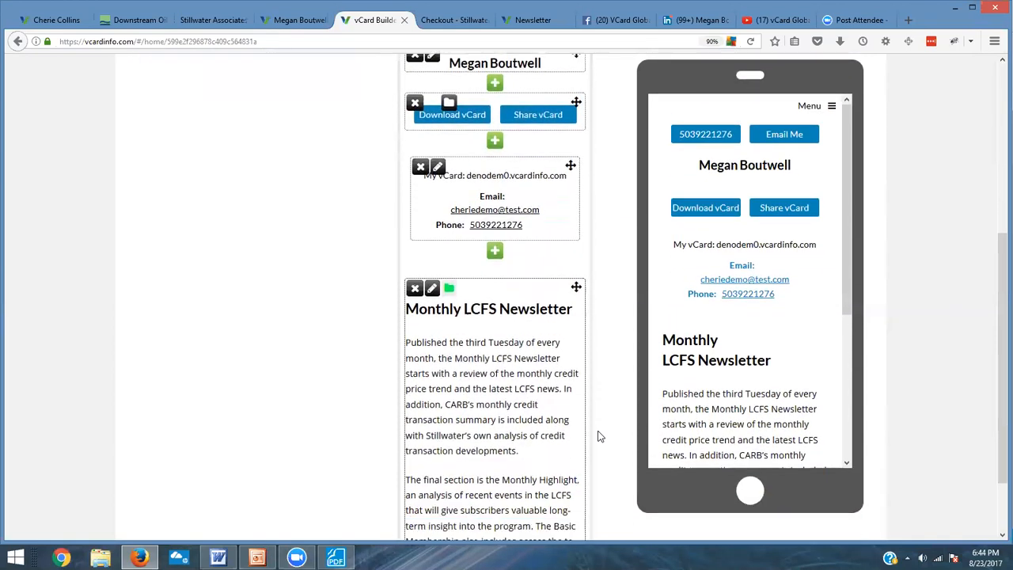
scroll(599, 428, up, 10)
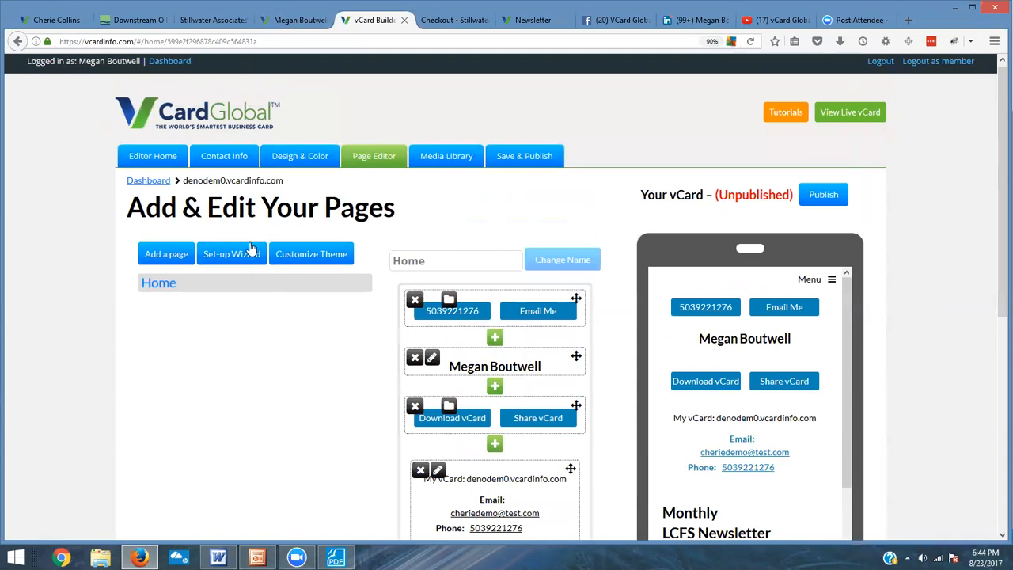
click(179, 63)
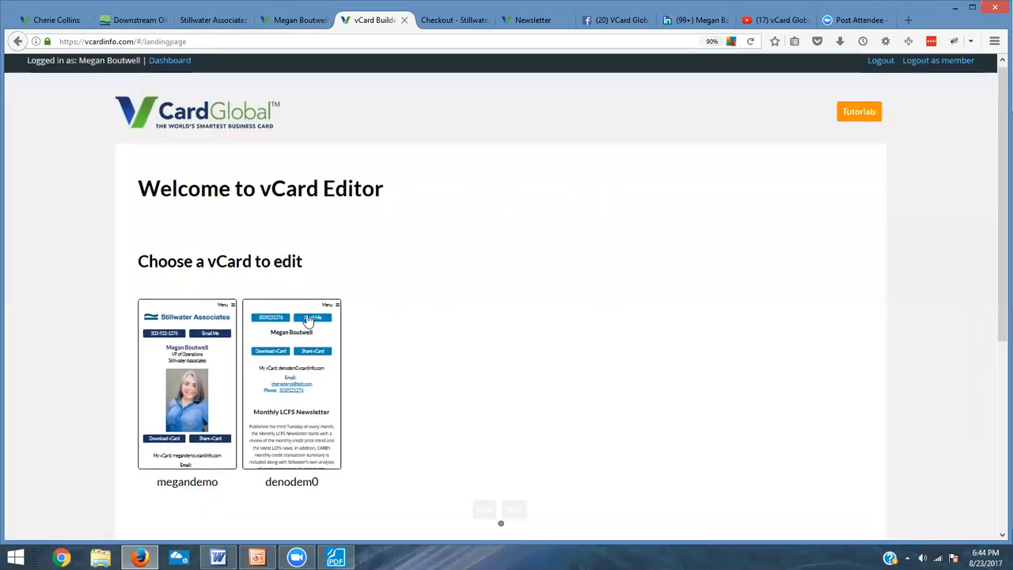
scroll(304, 325, down, 1)
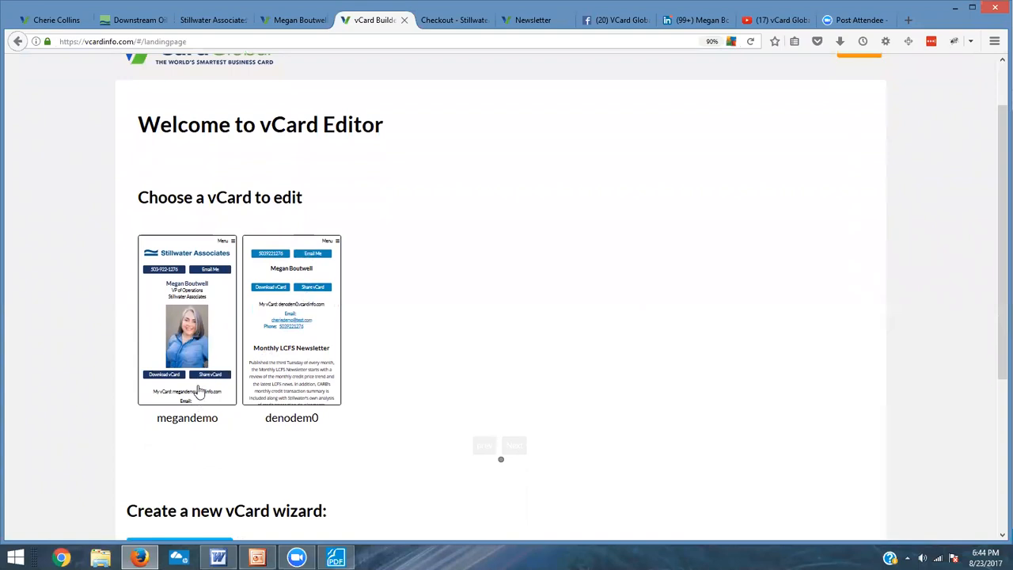
click(220, 342)
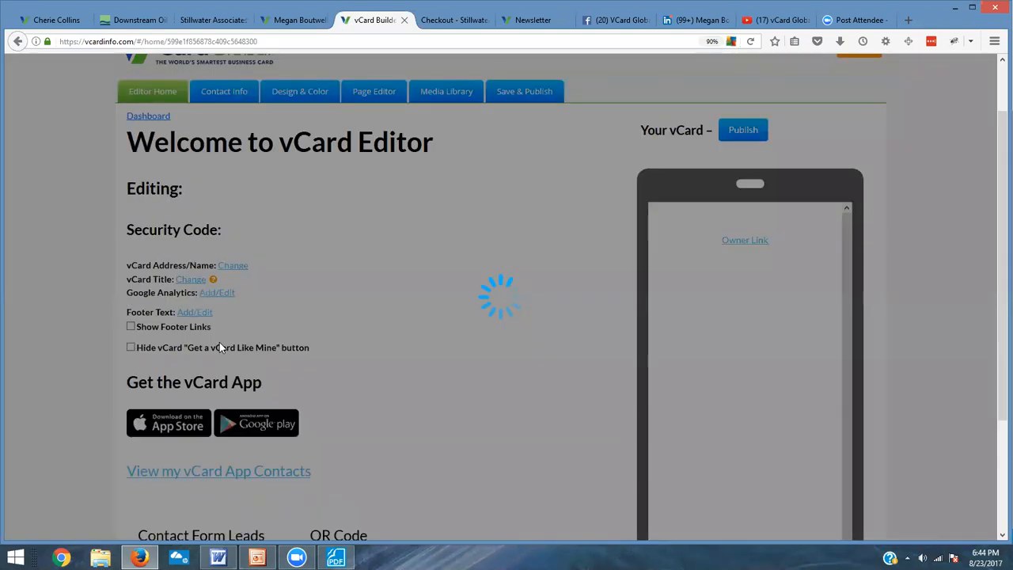
Step: Turn on Show Footer Links for the megandemo vCard, leaving the Get a vCard Like Mine button visible
scroll(744, 377, down, 10)
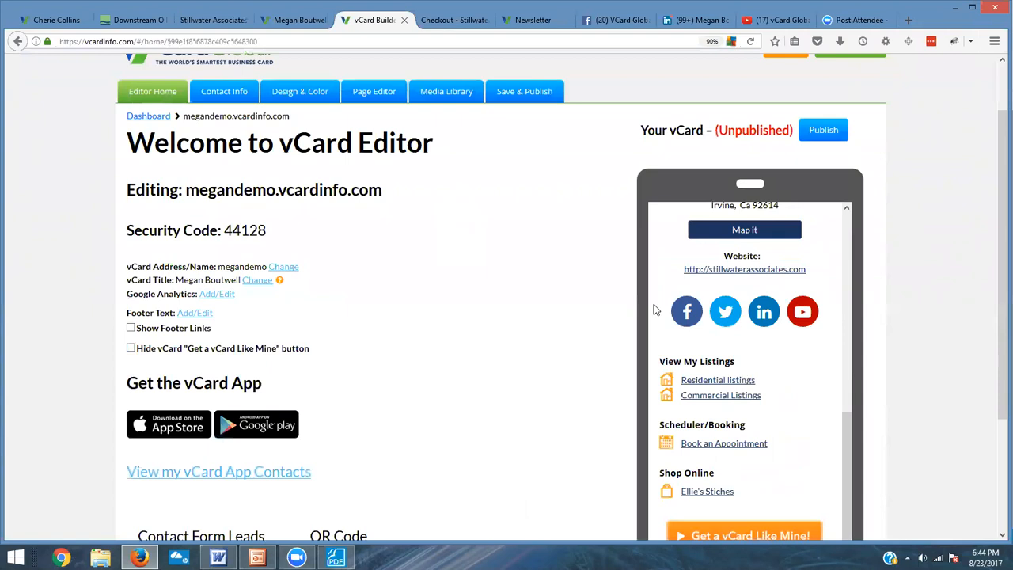
scroll(656, 309, down, 1)
scroll(656, 338, up, 1)
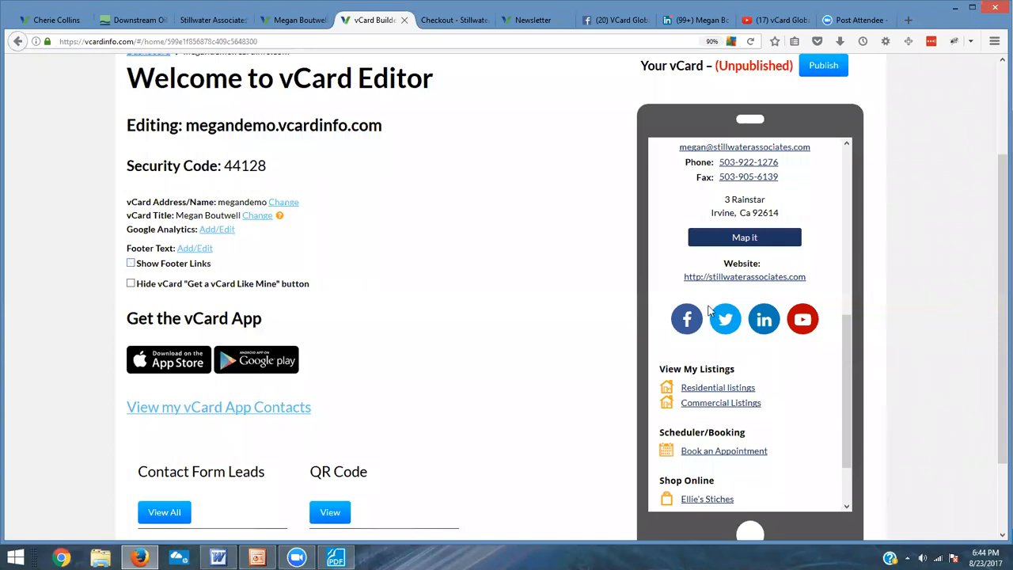
scroll(710, 311, down, 1)
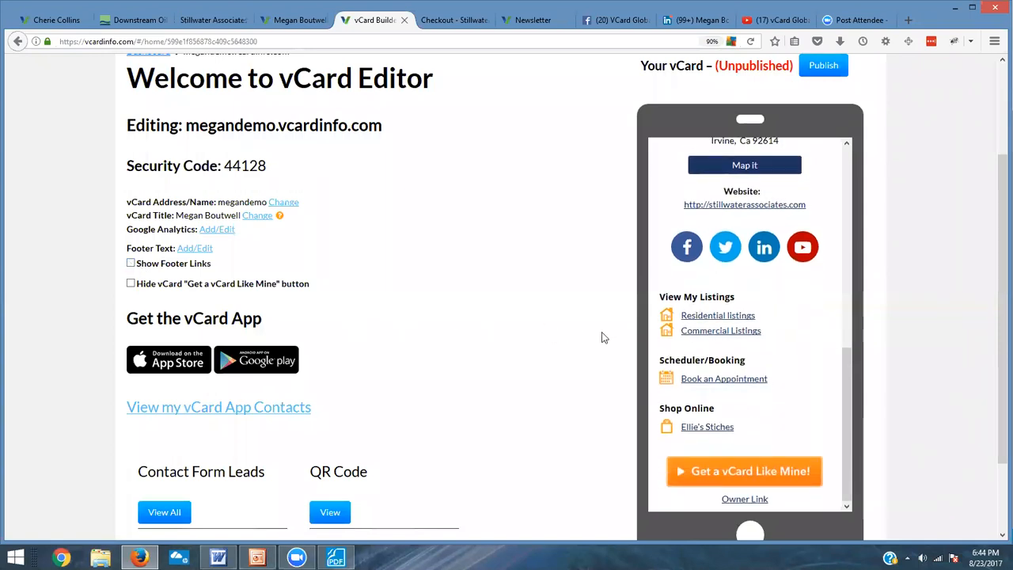
click(131, 263)
click(130, 283)
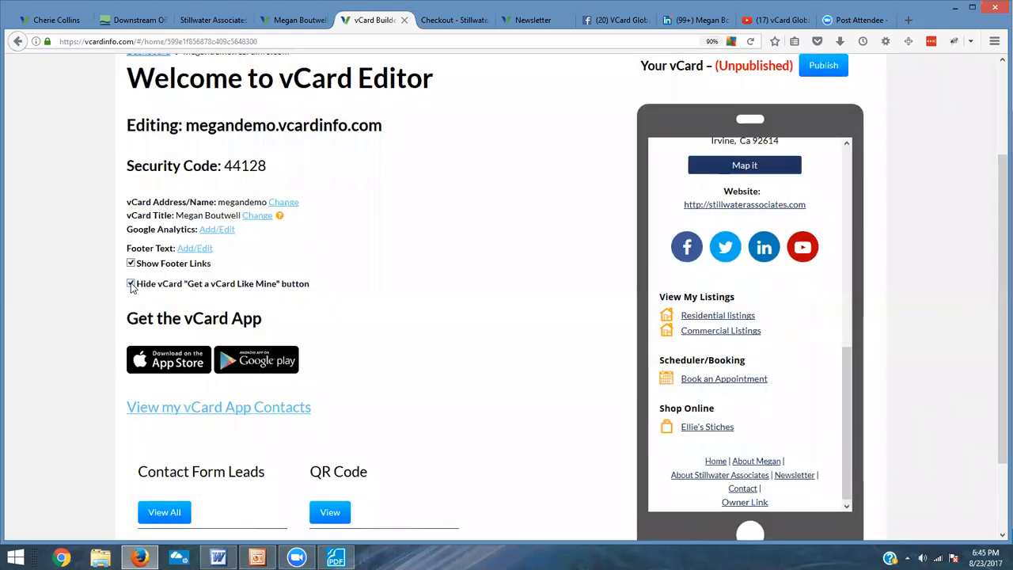
click(130, 283)
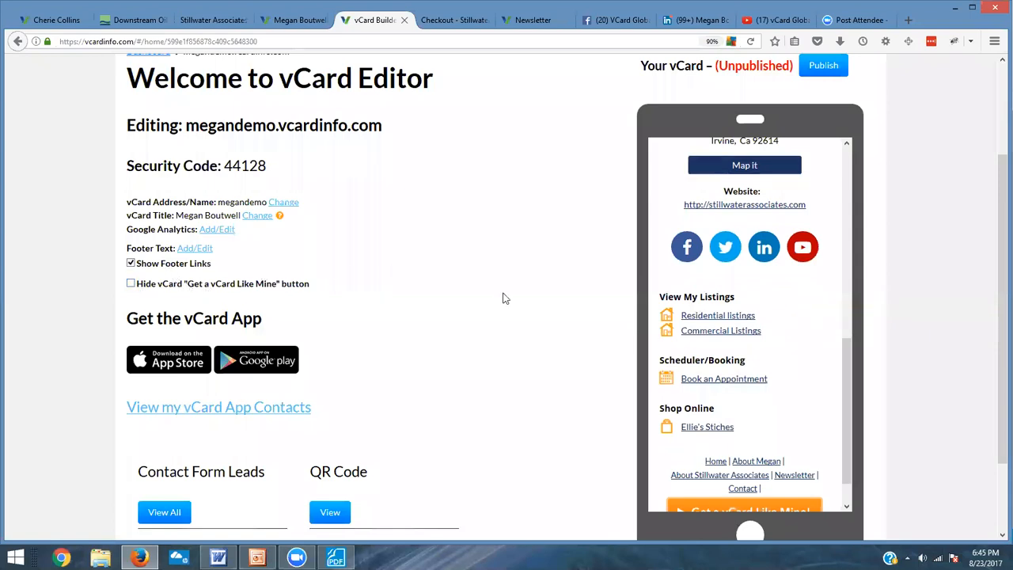
scroll(580, 332, up, 3)
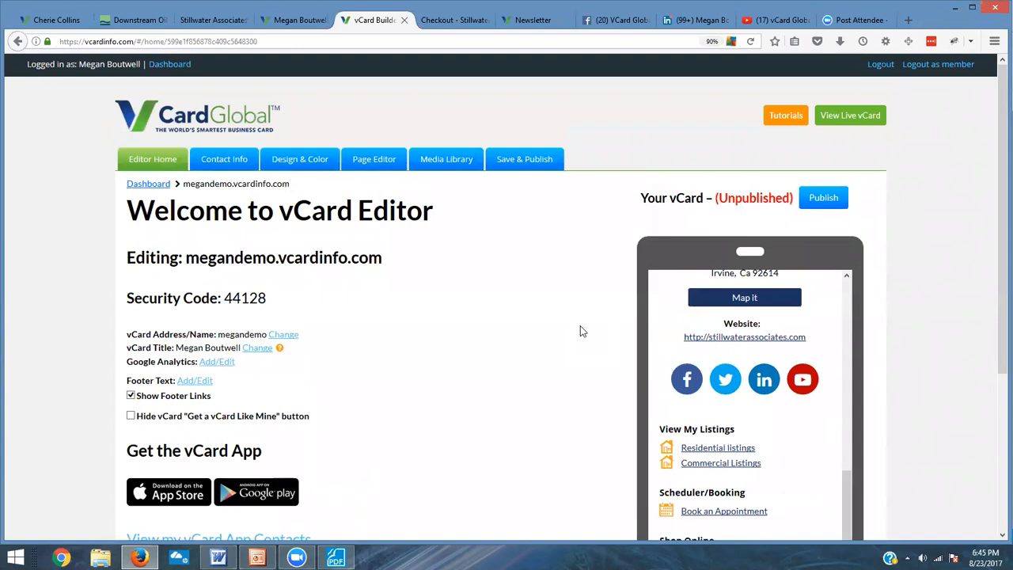
Step: Open vcardgallery.vcardinfo.com in the Checkout browser tab
click(479, 20)
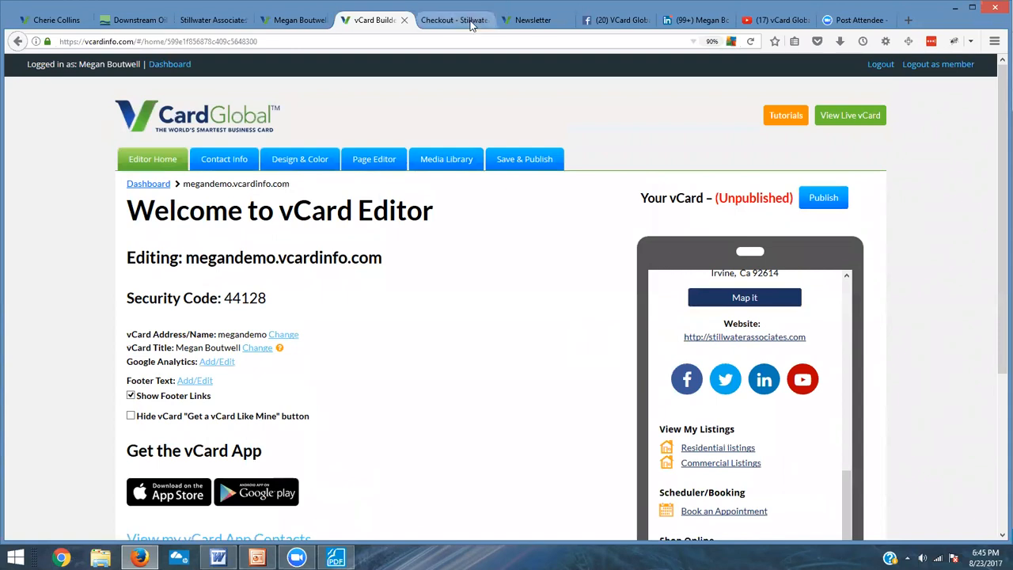
click(470, 40)
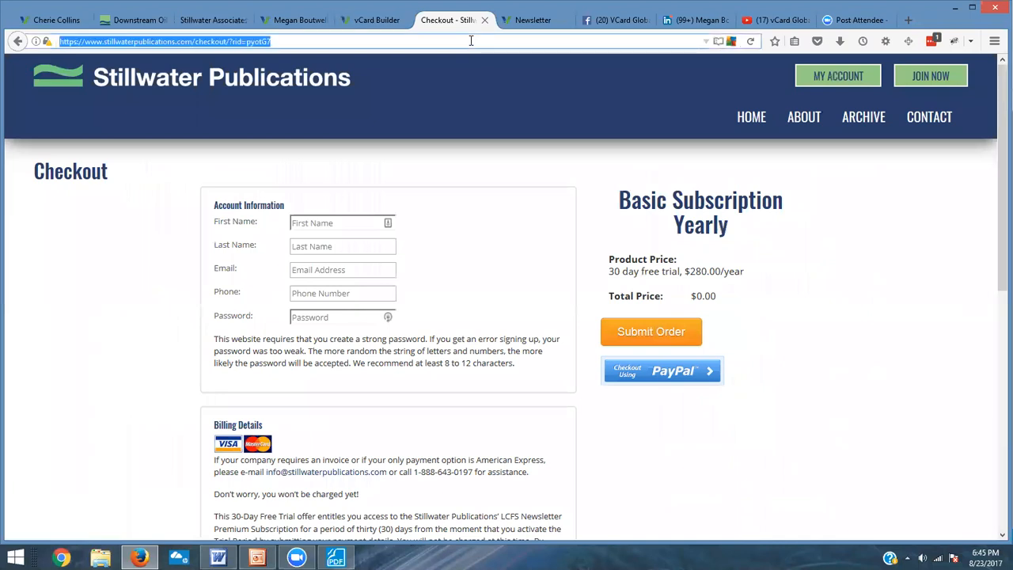
text(vcar)
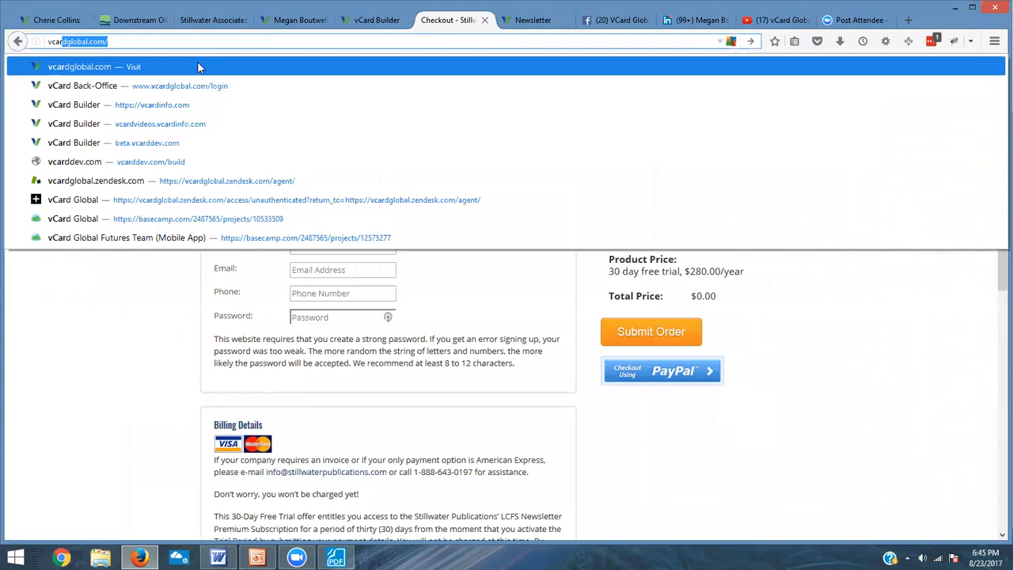
text(dgal)
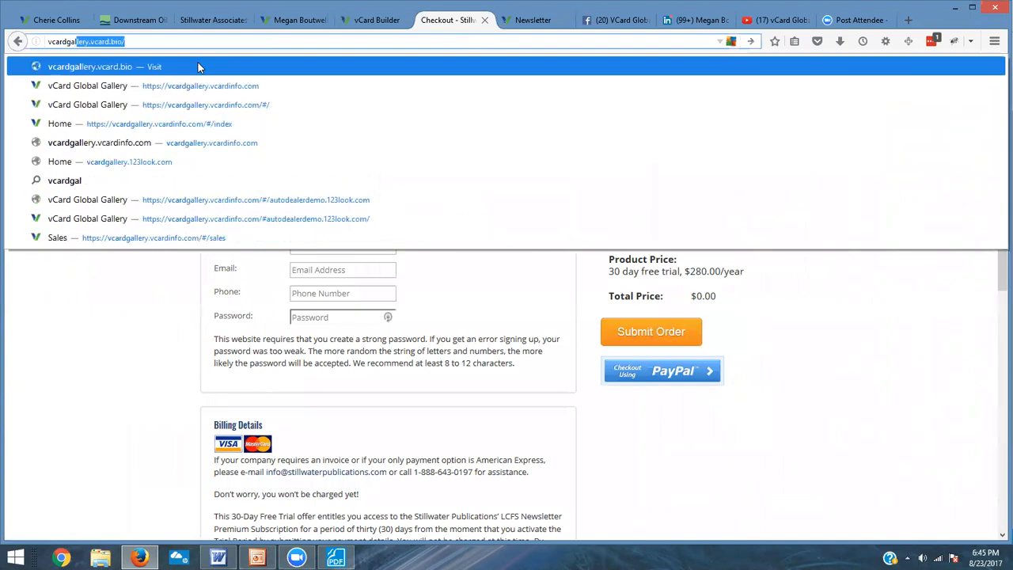
mouse_move(125, 42)
mouse_down()
mouse_move(90, 42)
mouse_move(110, 44)
mouse_up()
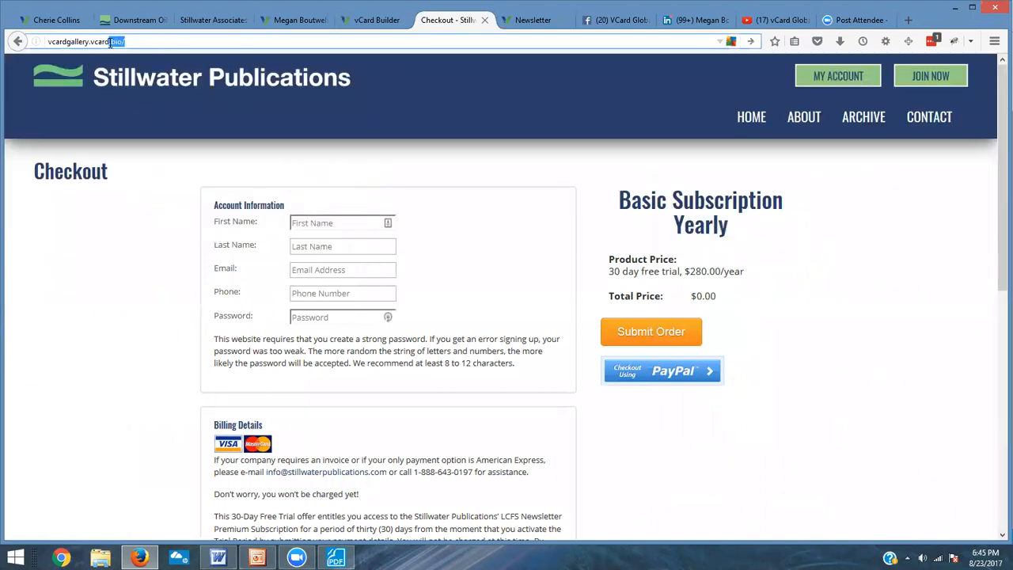
text(info.com)
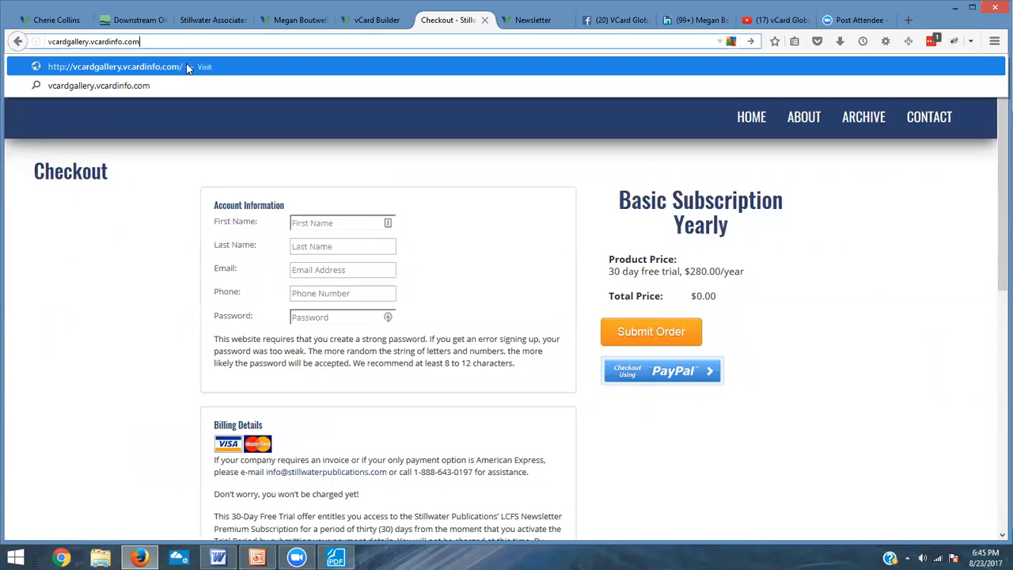
key(Return)
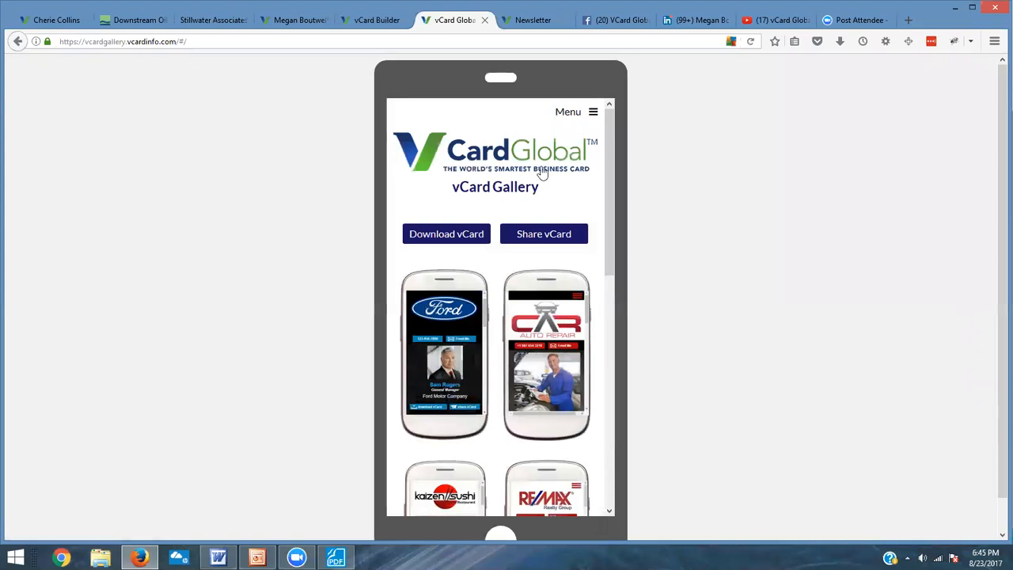
Step: Browse the vCard Gallery and open the Ford auto dealer demo vCard to examine its contents
drag(609, 176, 571, 158)
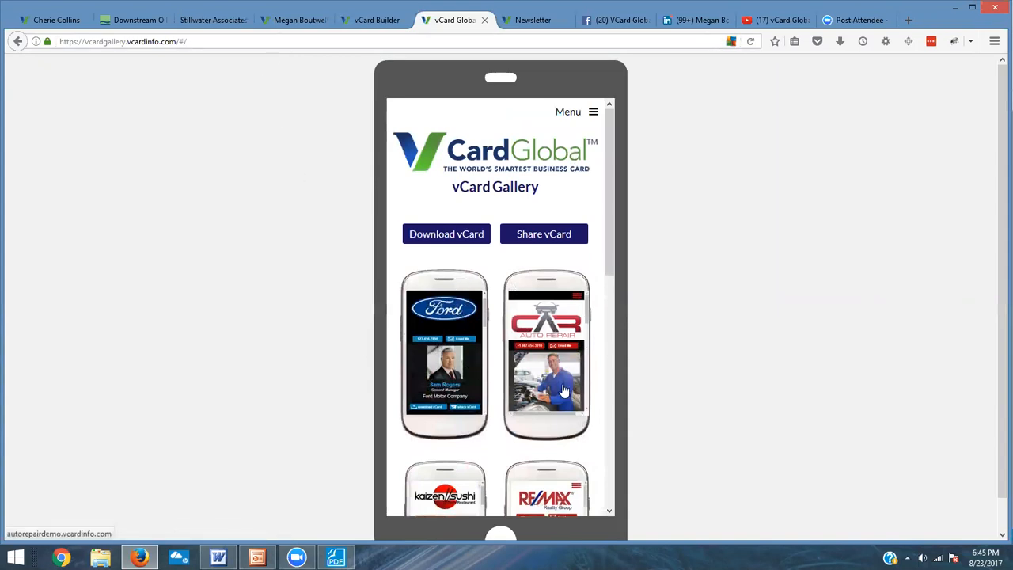
scroll(564, 380, down, 2)
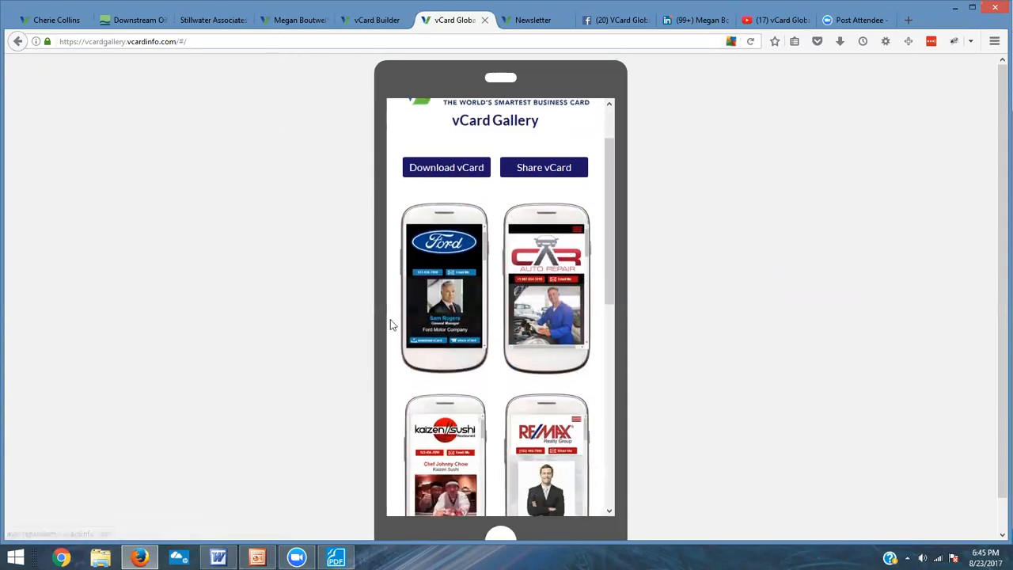
click(447, 282)
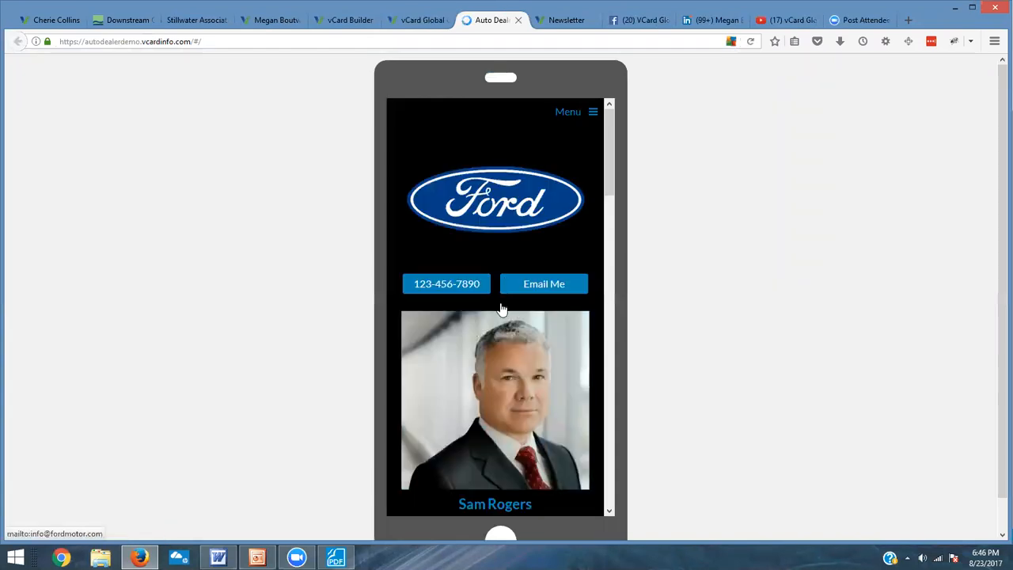
scroll(501, 305, down, 10)
scroll(501, 340, down, 7)
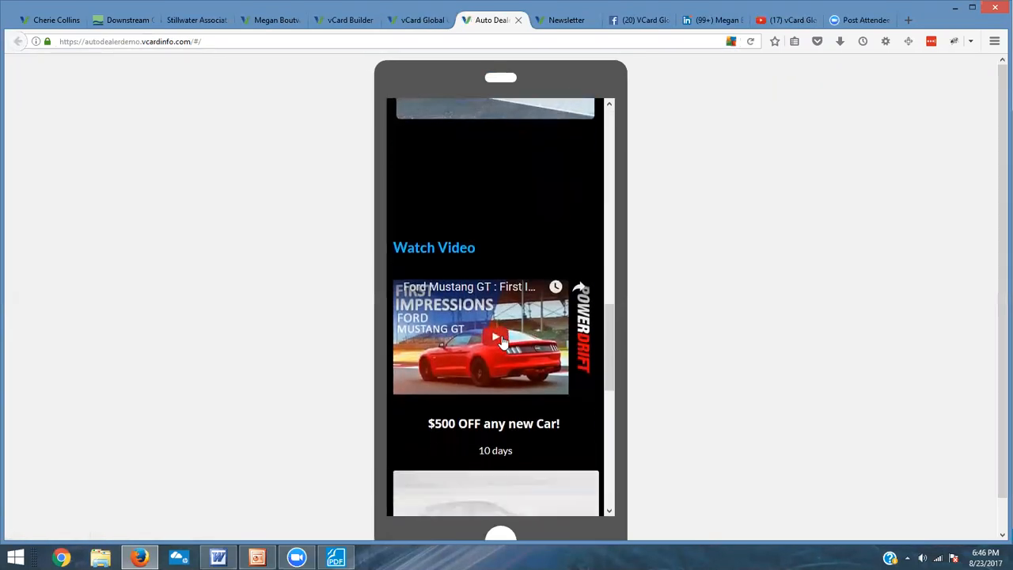
scroll(501, 335, up, 15)
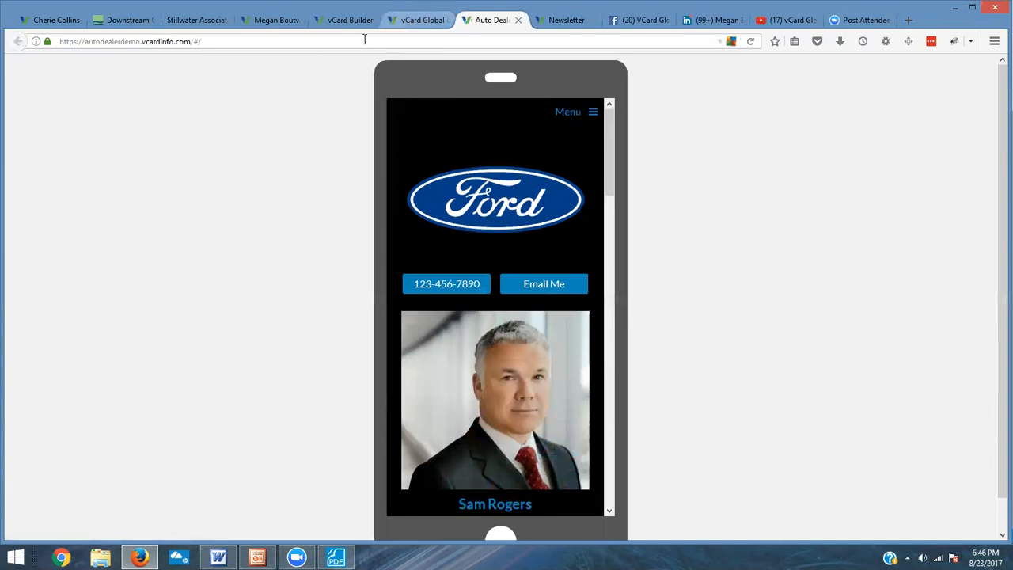
click(412, 26)
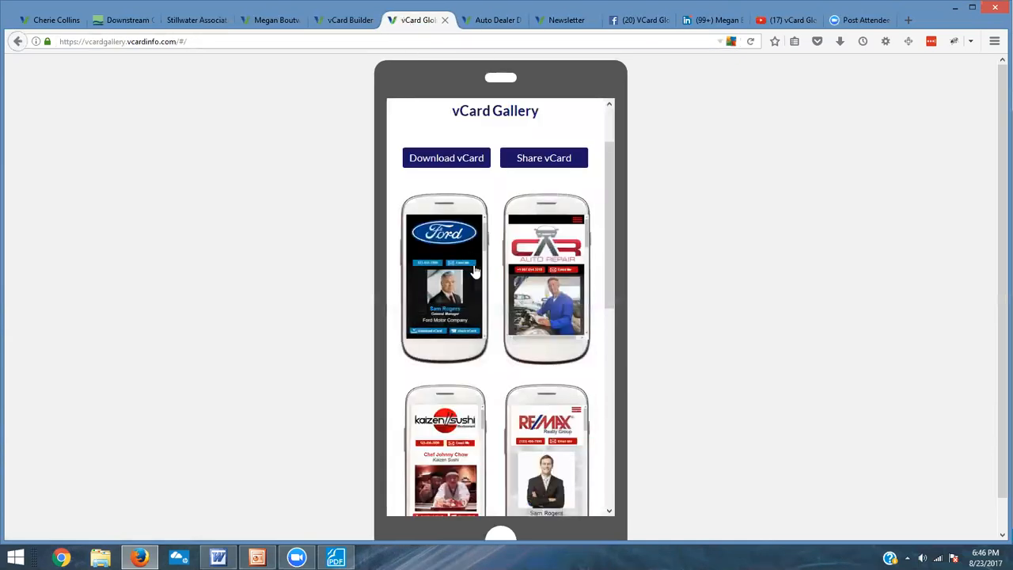
scroll(523, 287, up, 2)
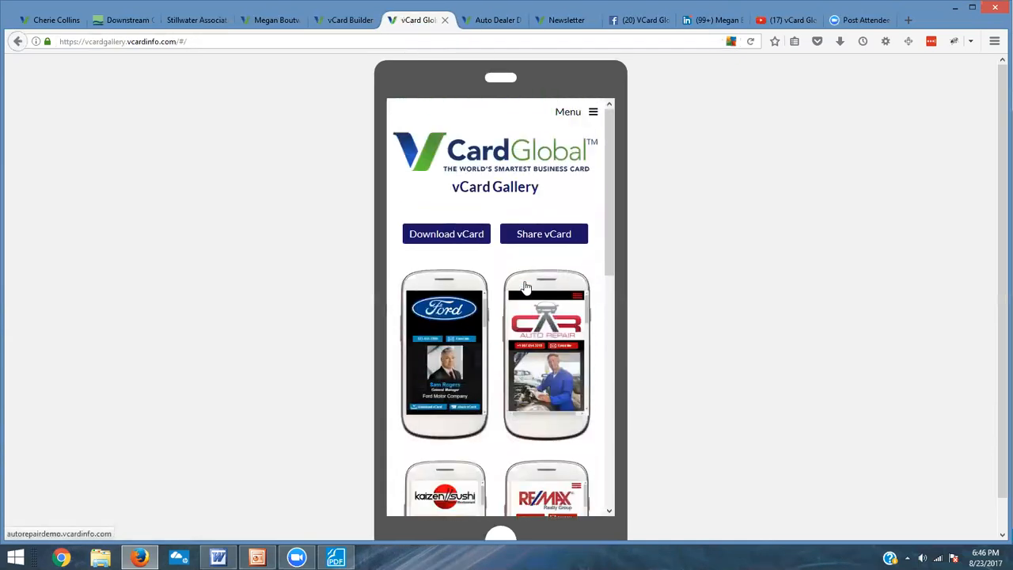
Step: In the megandemo page editor, add a new page named vCard Gallery
click(345, 24)
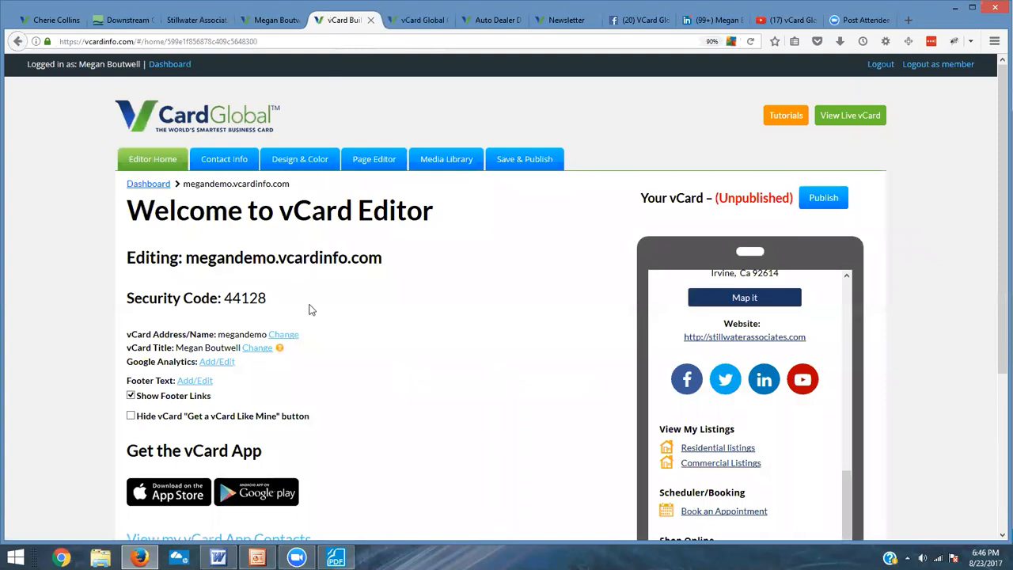
click(376, 162)
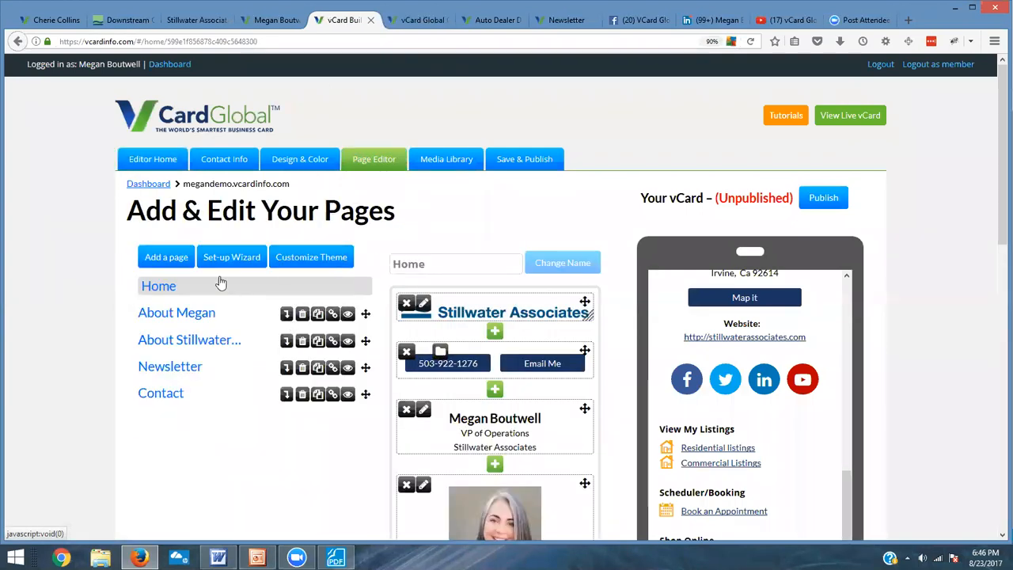
click(157, 271)
click(465, 183)
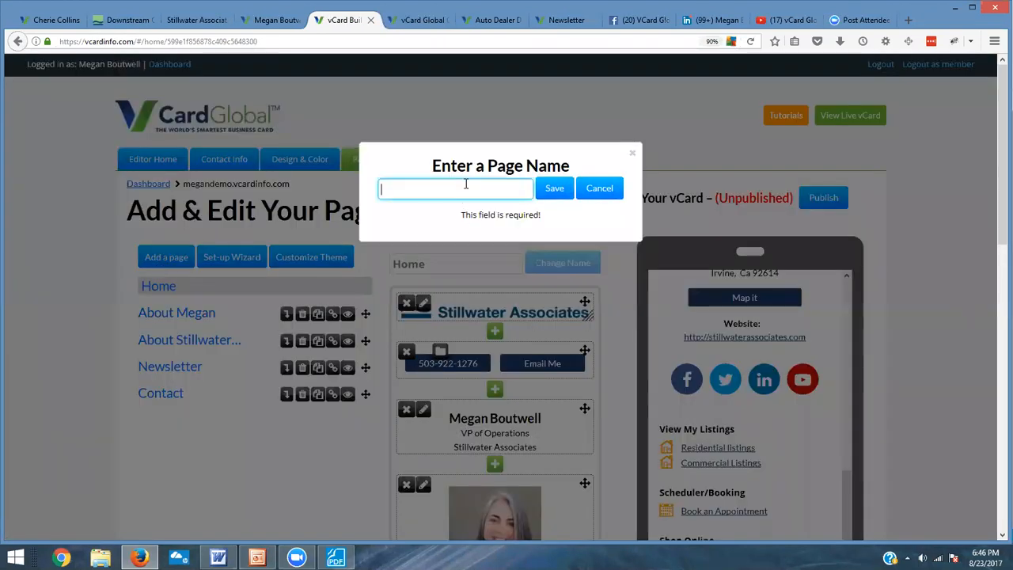
text(vCard )
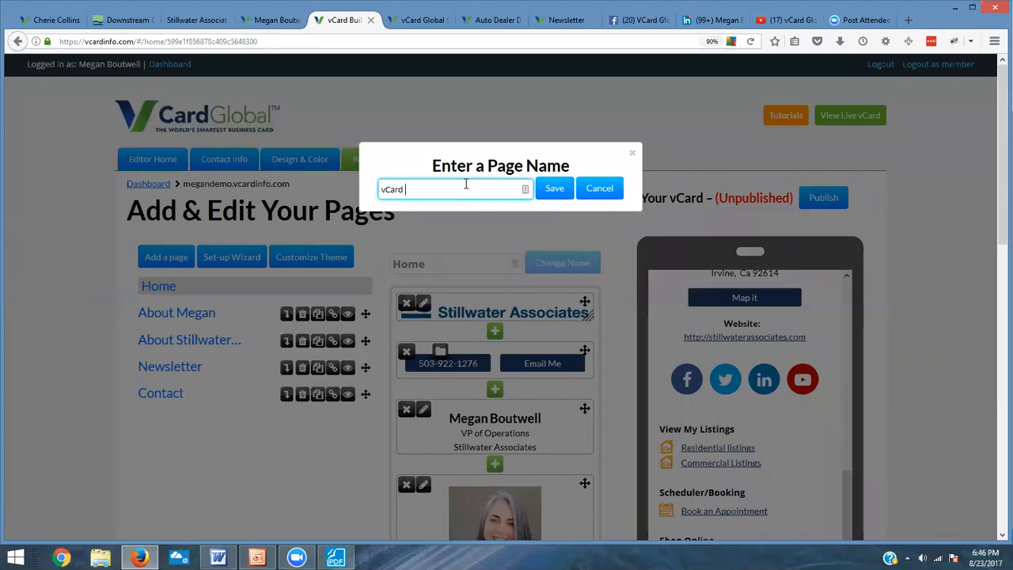
text(Gallery)
click(555, 192)
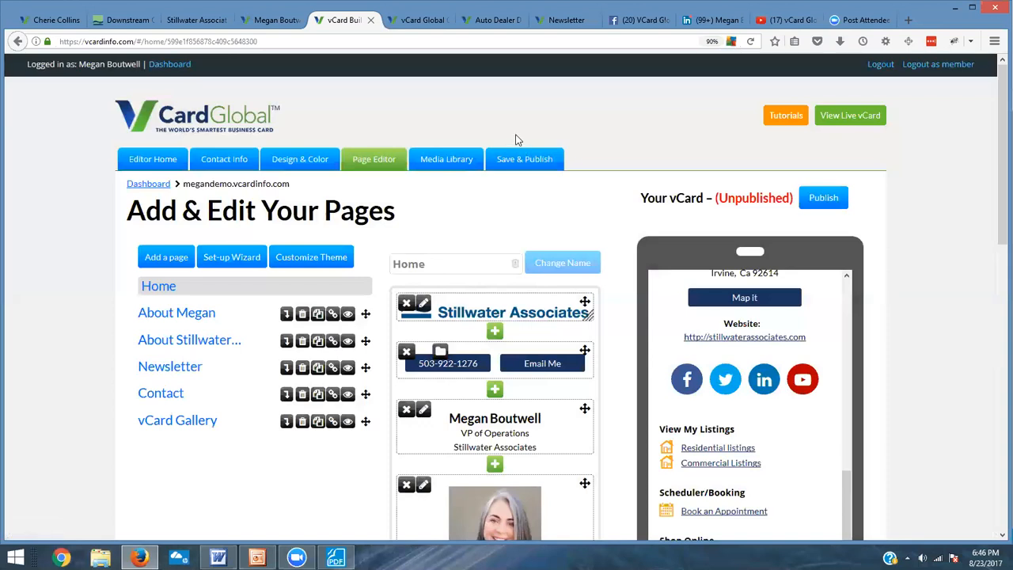
Step: Link the vCard Gallery page to the external URL vcardgallery.vcardinfo.com
click(332, 422)
click(471, 213)
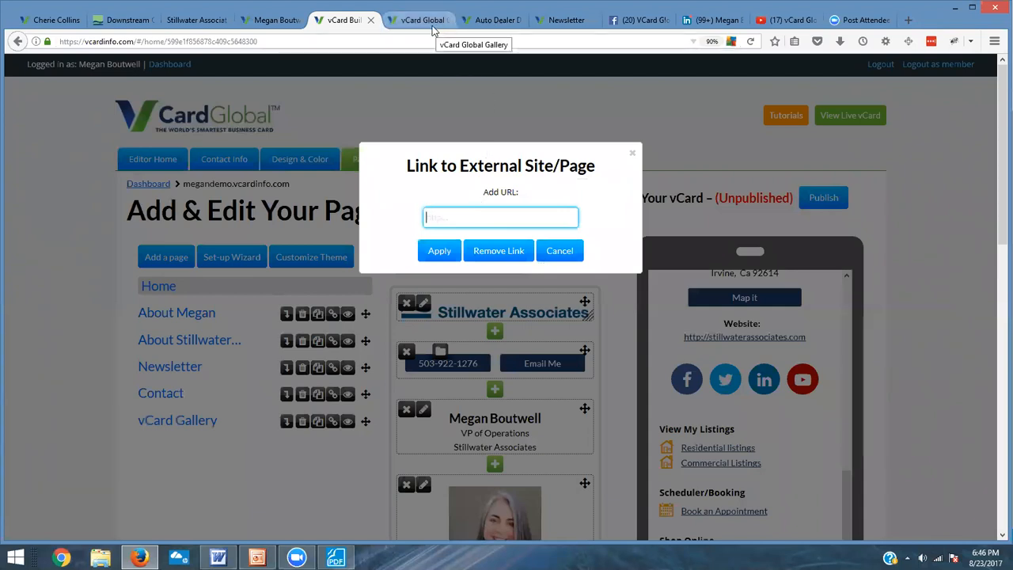
text(vcardga)
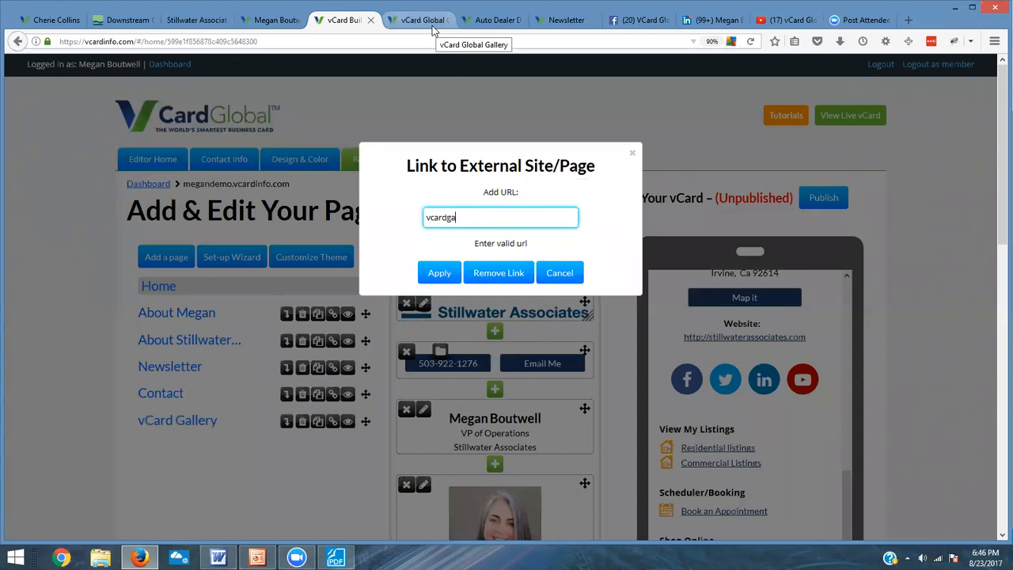
text(llery.vcardinfo.com)
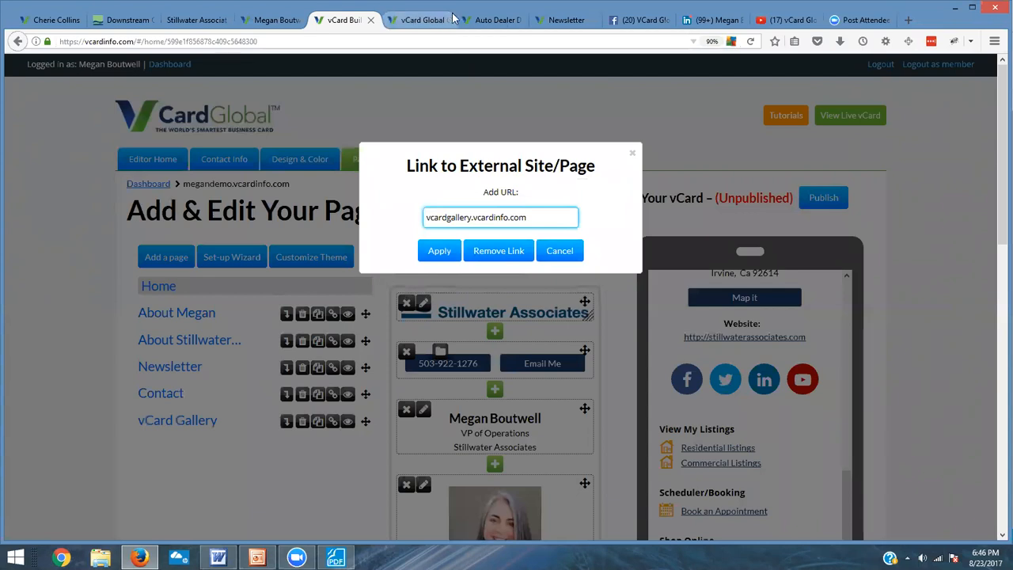
click(436, 250)
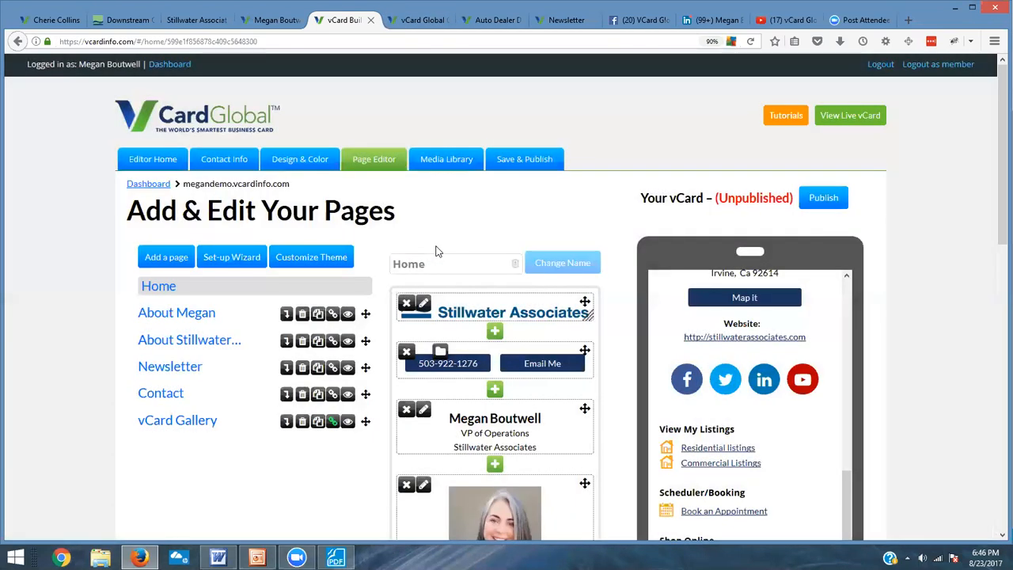
Step: Publish the megandemo vCard, confirming replacement of the previously published card
click(830, 202)
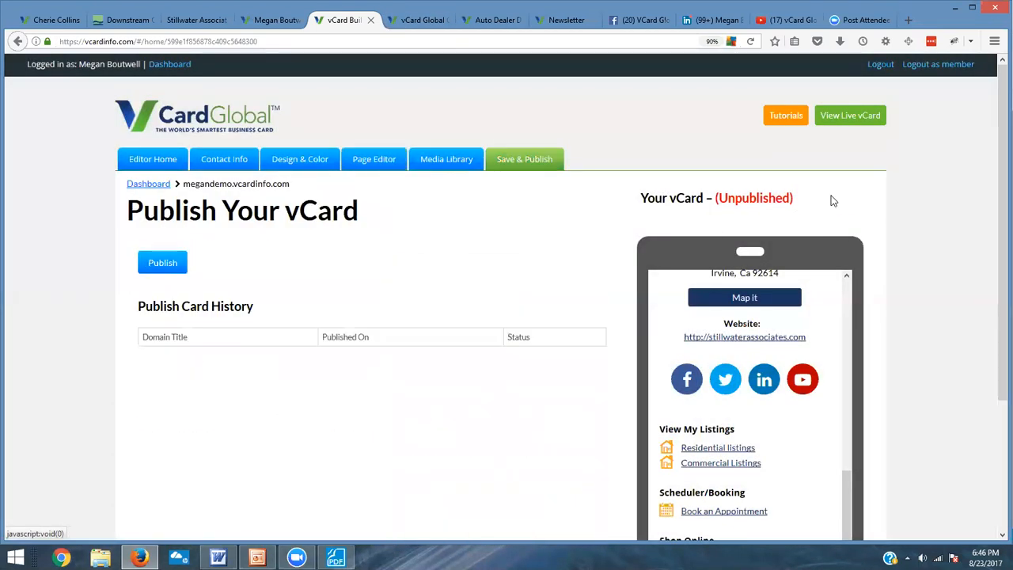
click(161, 268)
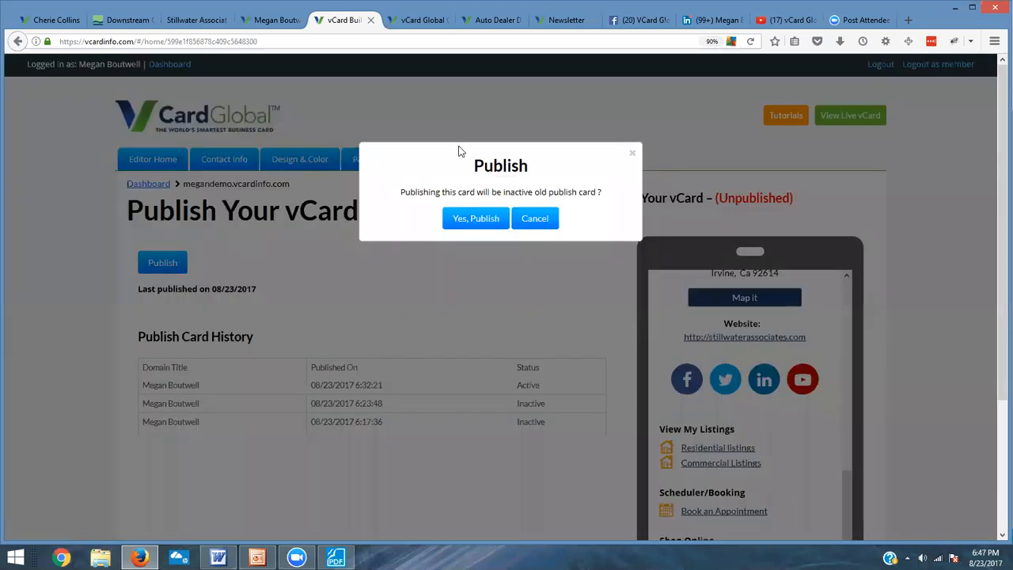
click(475, 218)
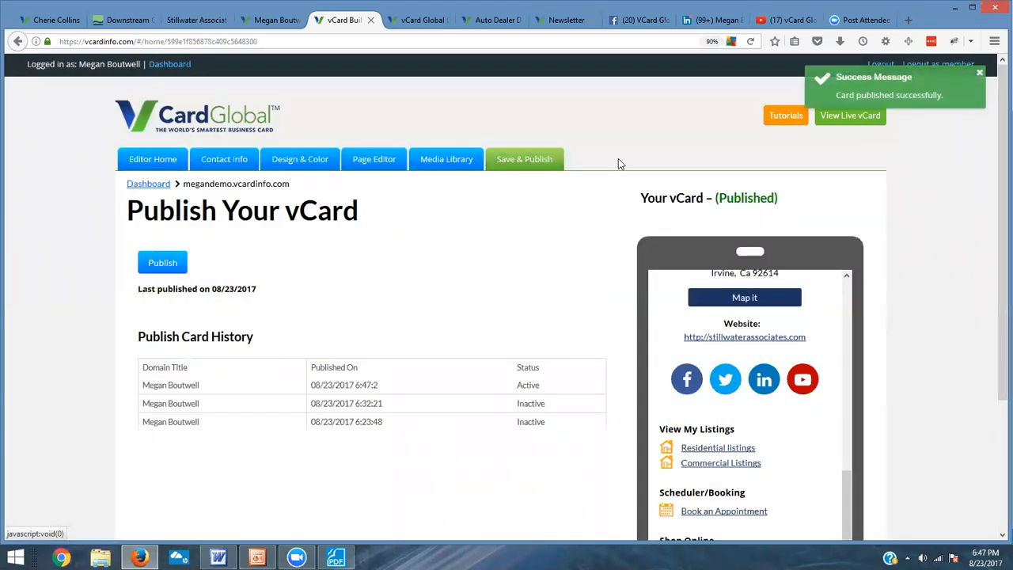
Step: Open the live vCard and follow the vCard Gallery menu link to test it
click(846, 117)
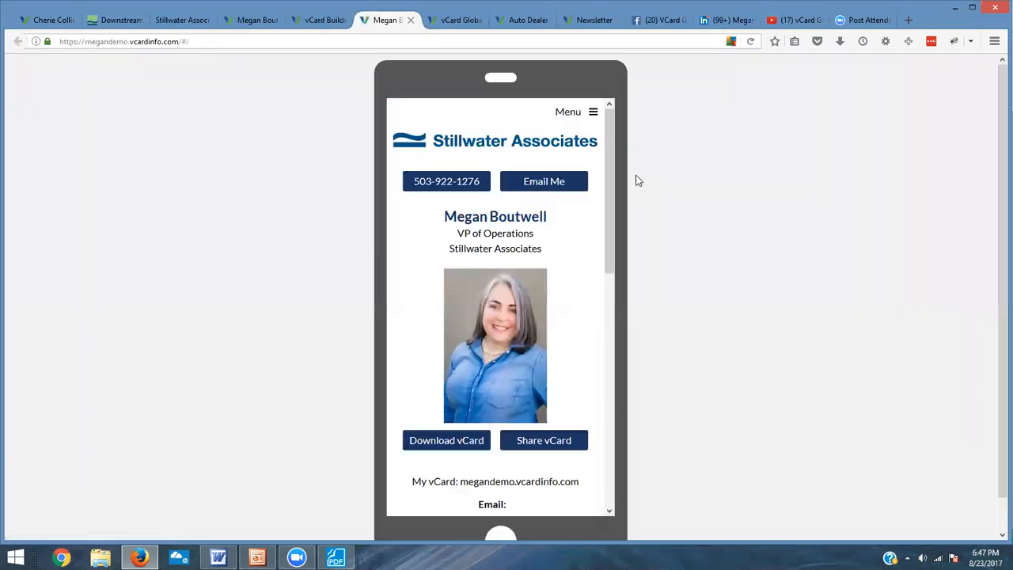
click(575, 115)
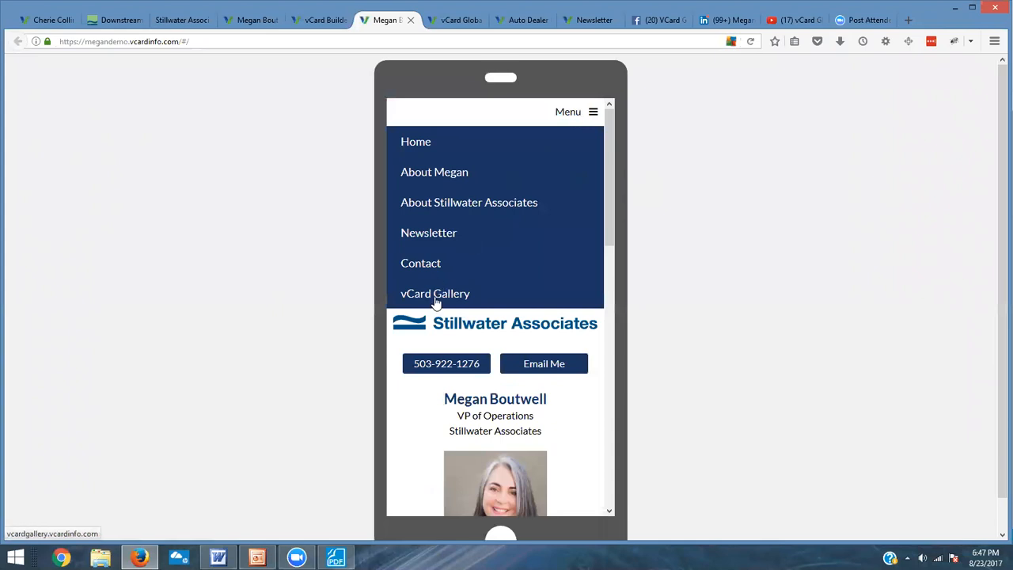
click(436, 301)
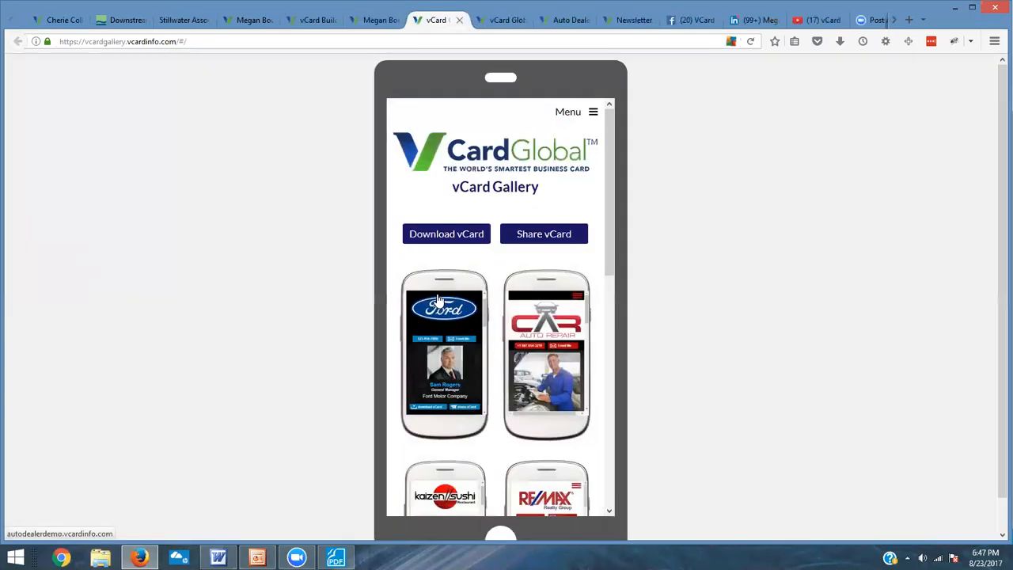
scroll(444, 310, down, 8)
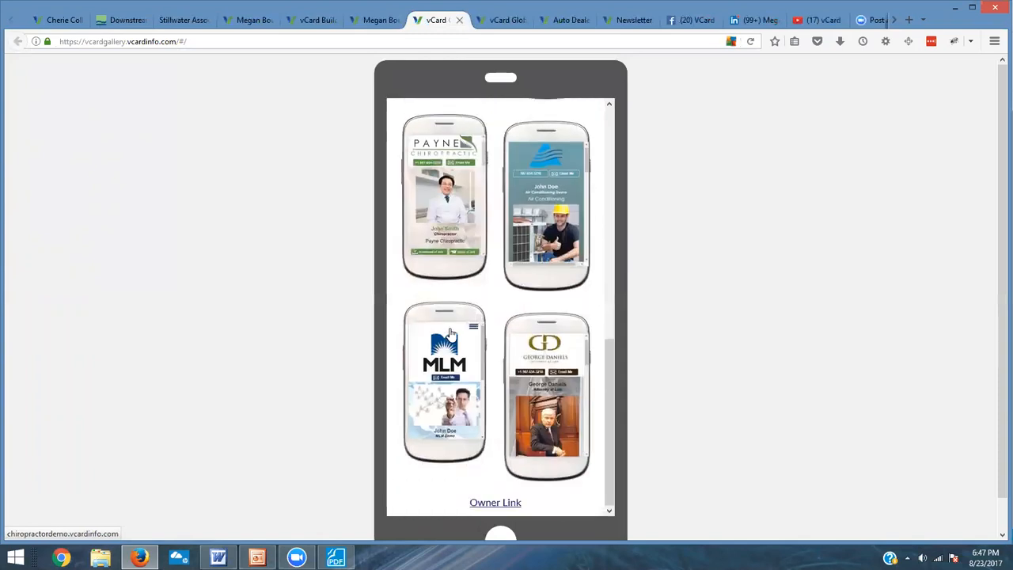
scroll(444, 310, up, 4)
Step: Return to the live vCard and check its footer links and the Newsletter page
click(380, 20)
scroll(486, 317, down, 10)
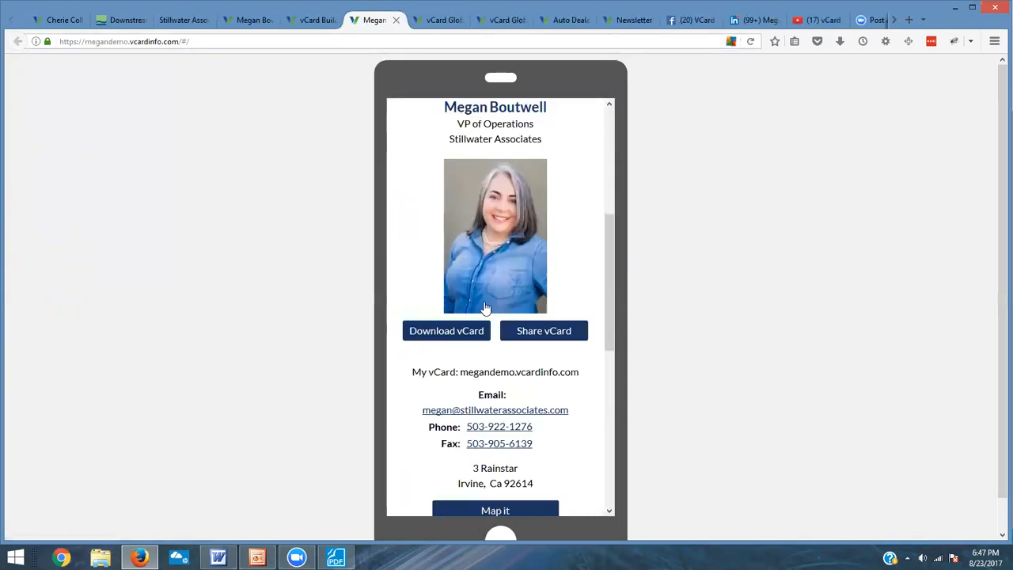
scroll(481, 337, down, 2)
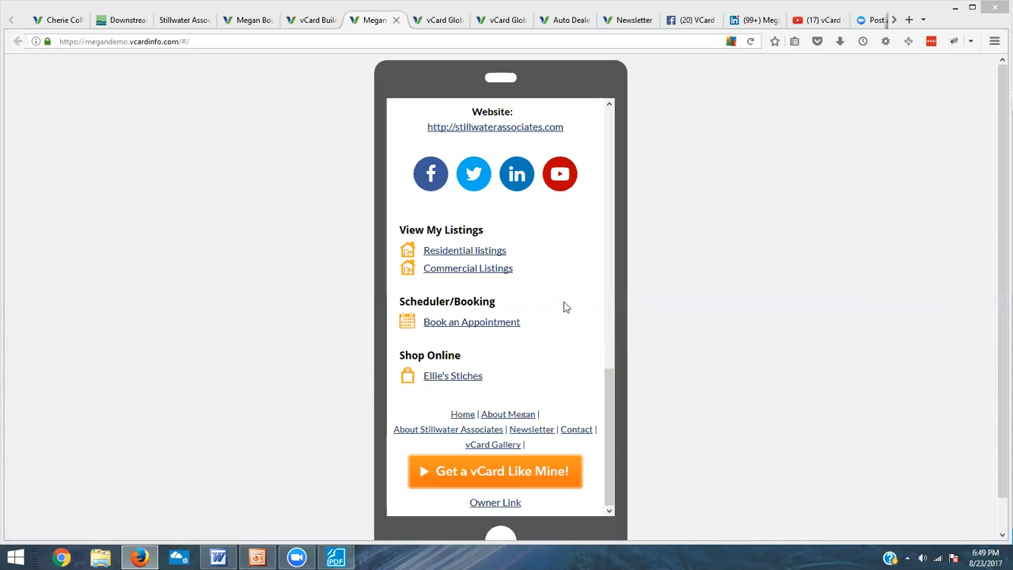
drag(607, 388, 590, 152)
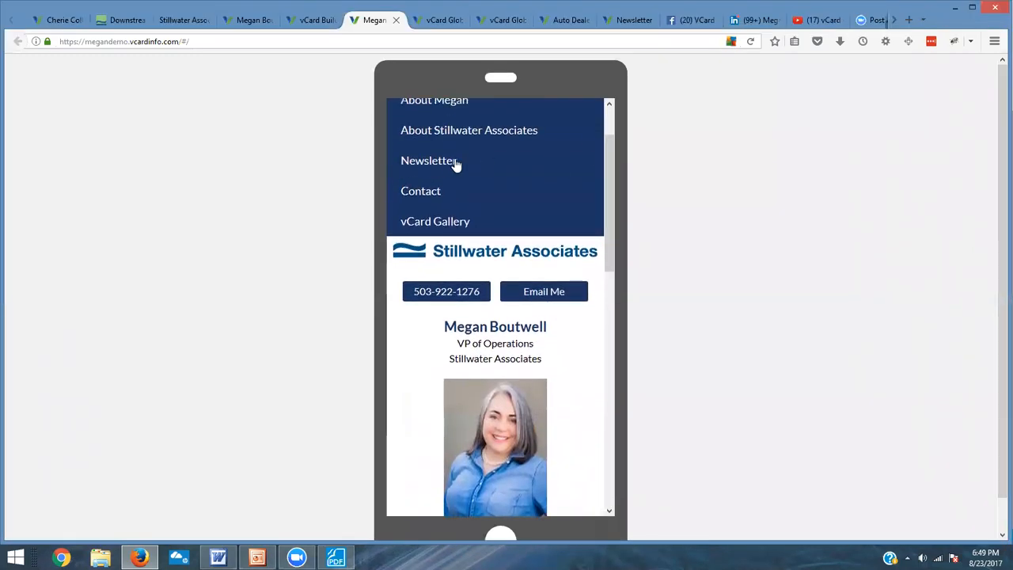
click(449, 161)
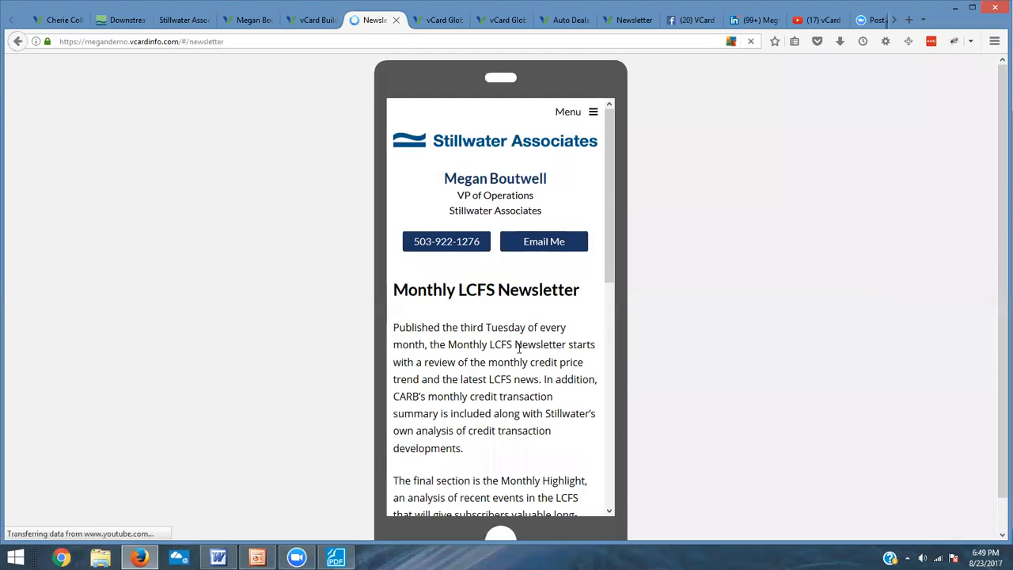
scroll(599, 256, down, 5)
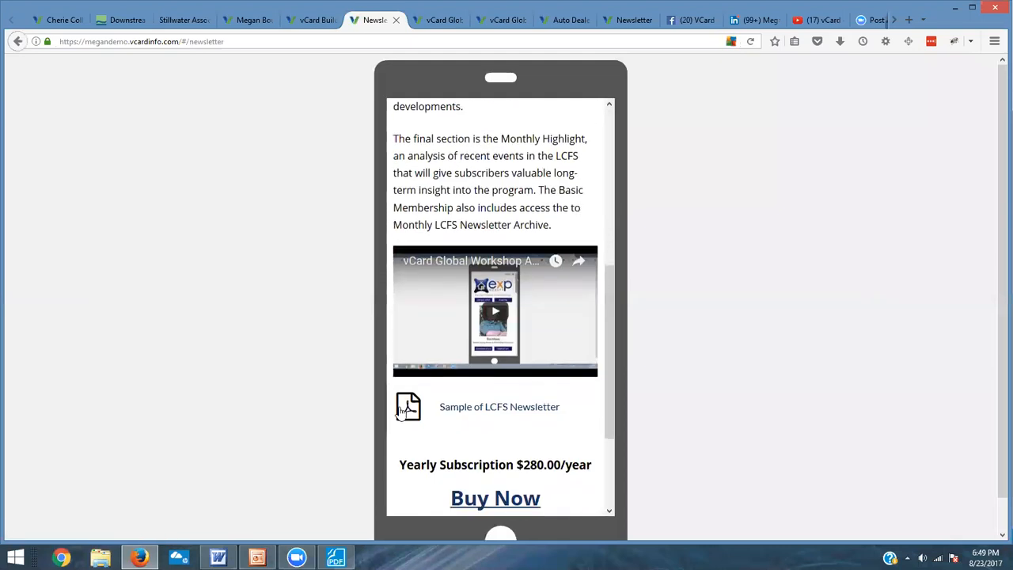